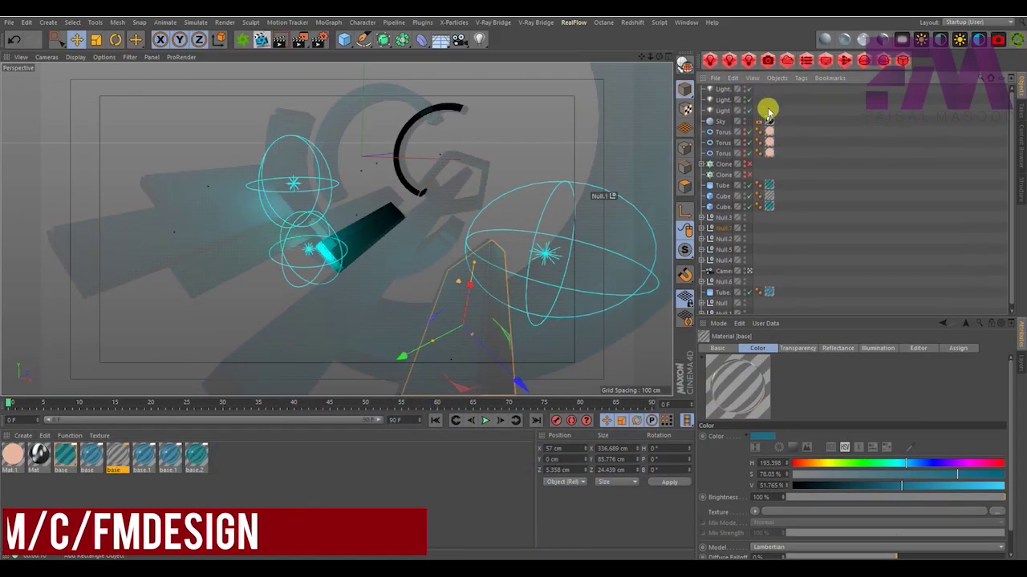
Render the 1280x720 tunnel scene to the Picture Viewer
left_click(298, 40)
left_click(473, 327)
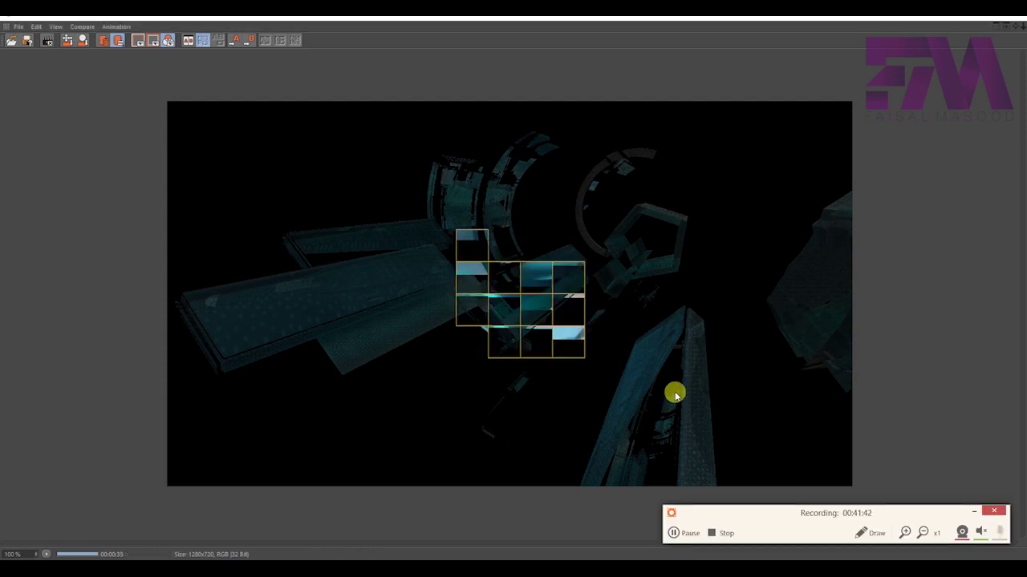
Look over the tutorial comp in After Effects, then return to Cinema 4D
left_click(674, 533)
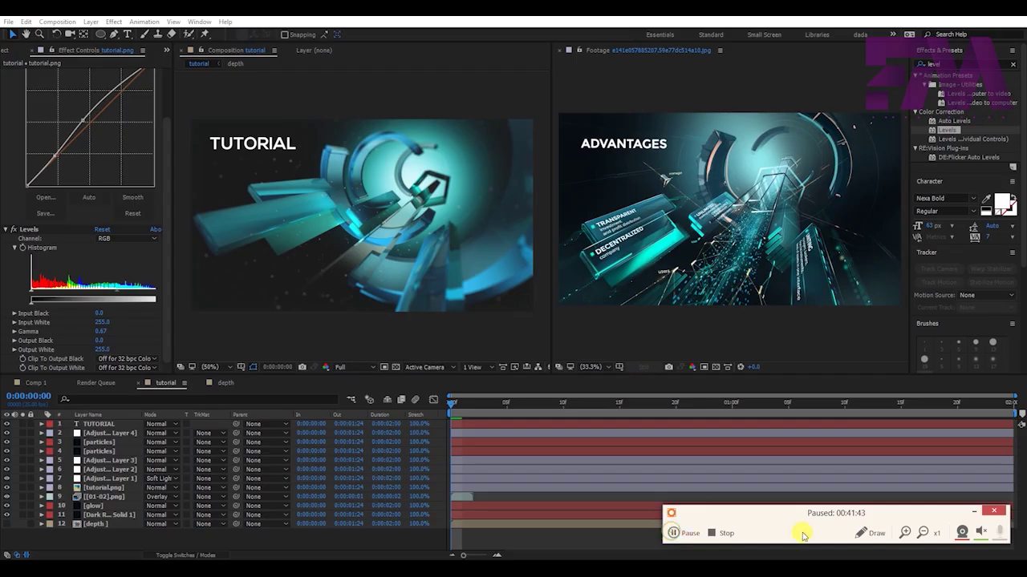
left_click(975, 511)
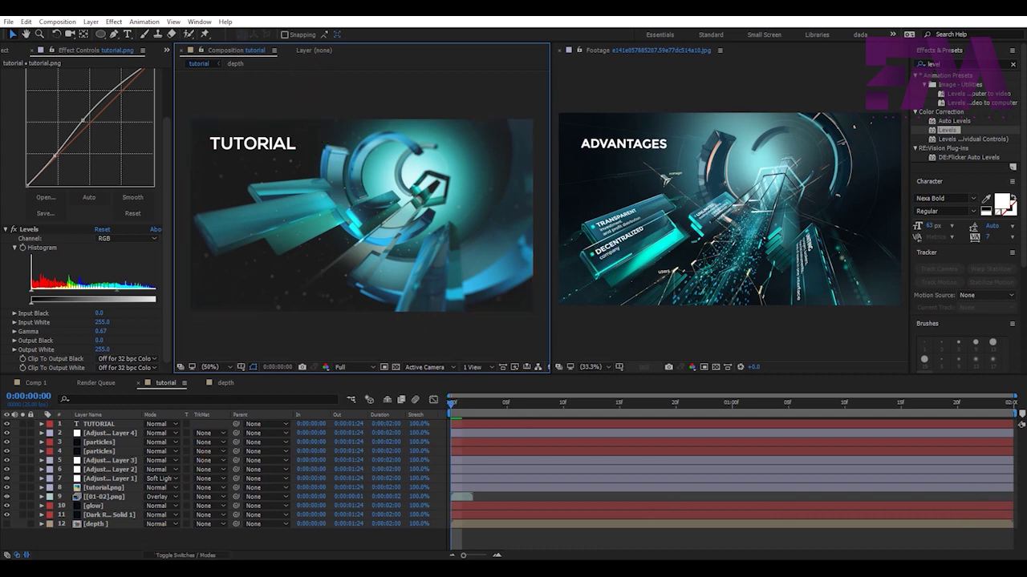
left_click(254, 515)
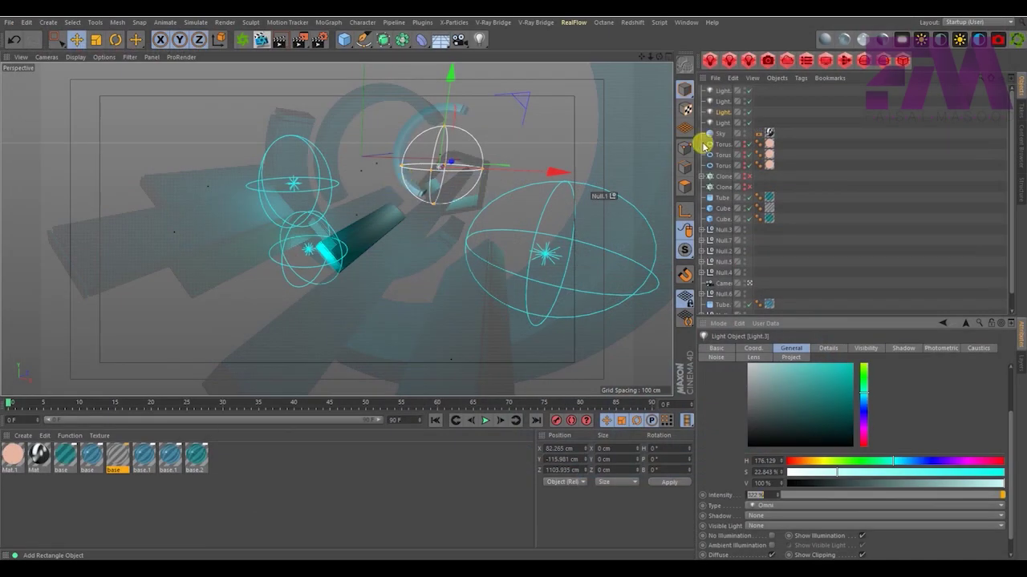
Add a particle Emitter from Simulate > Particles and preview its playback
left_click(288, 21)
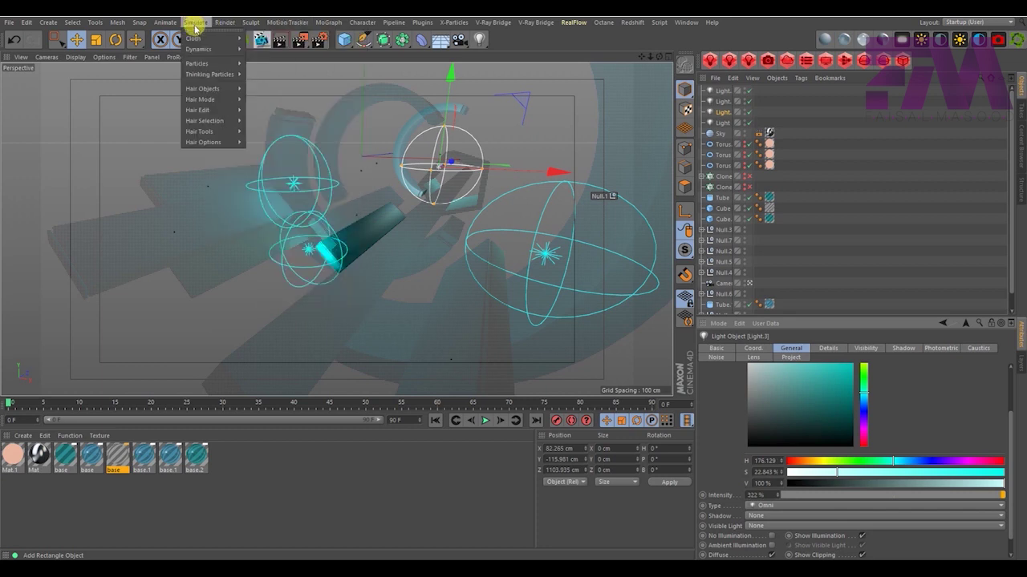
mouse_move(197, 63)
left_click(257, 67)
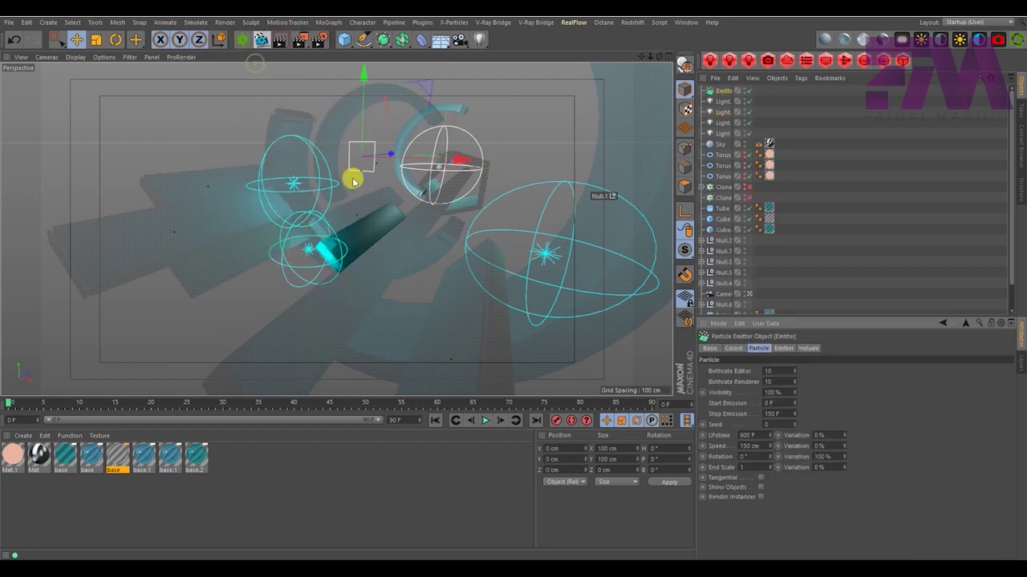
left_click(484, 420)
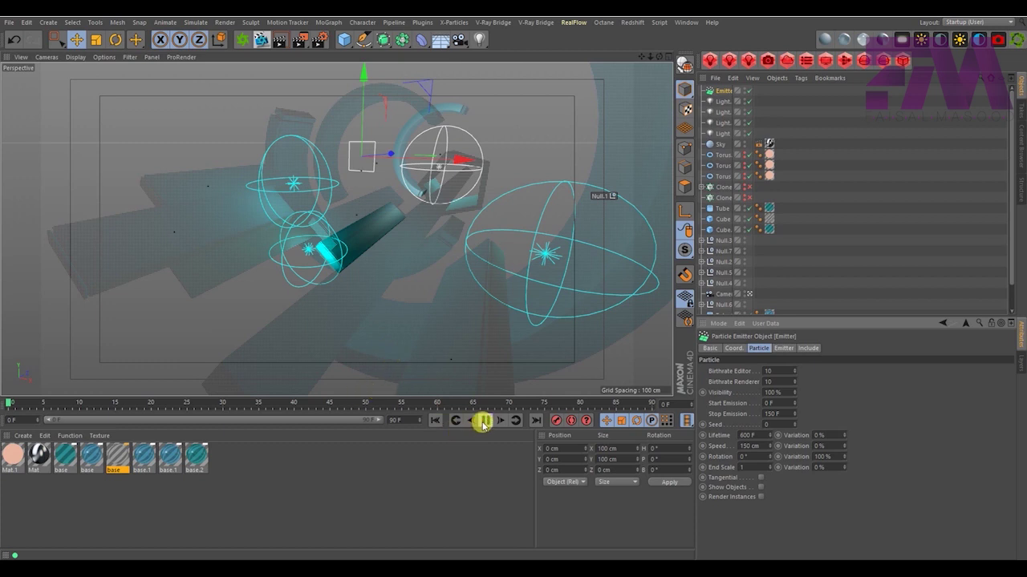
left_click(484, 420)
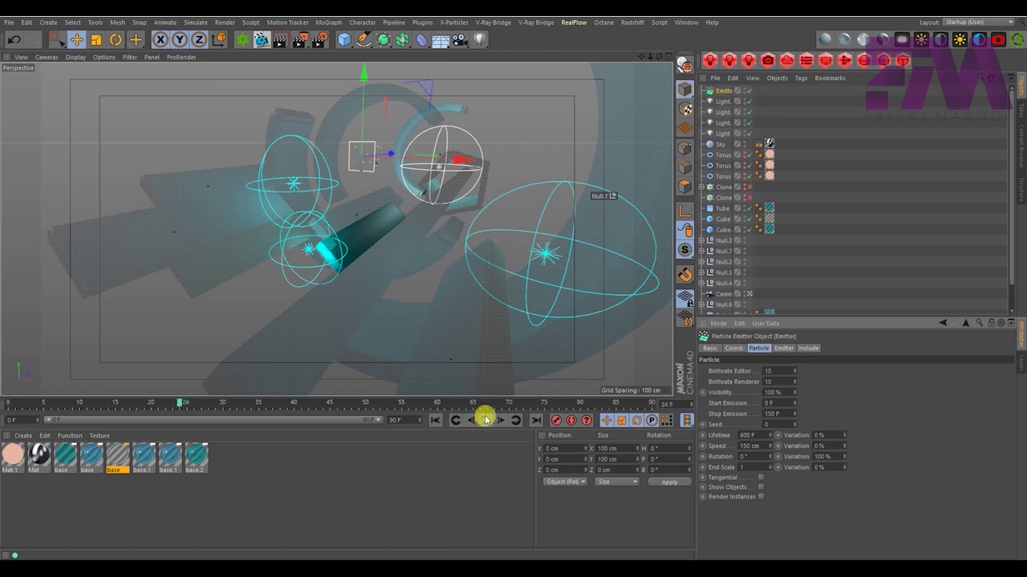
Rotate the emitter and set its heading (R.H) to -180°
left_click(116, 40)
mouse_move(367, 163)
left_mouse_down()
mouse_move(158, 149)
mouse_move(103, 157)
left_mouse_up()
left_click(76, 39)
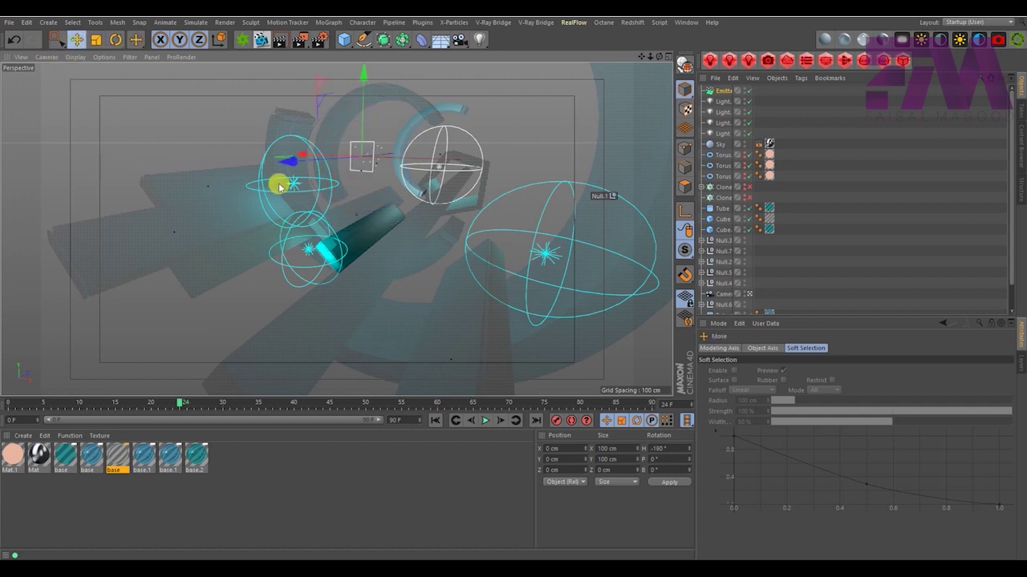
left_click(721, 90)
left_click(733, 348)
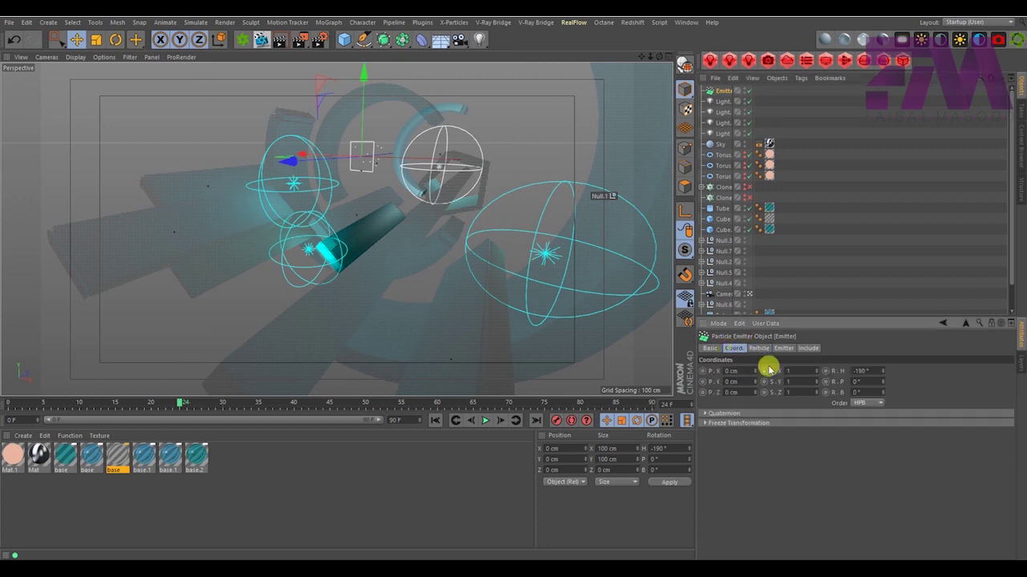
left_click(861, 372)
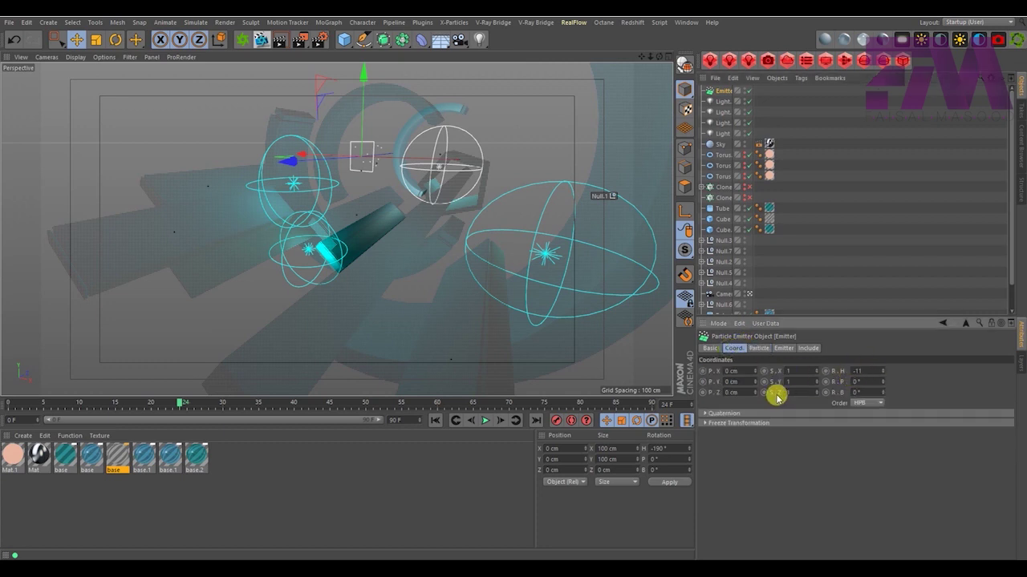
type("-180")
key("Return")
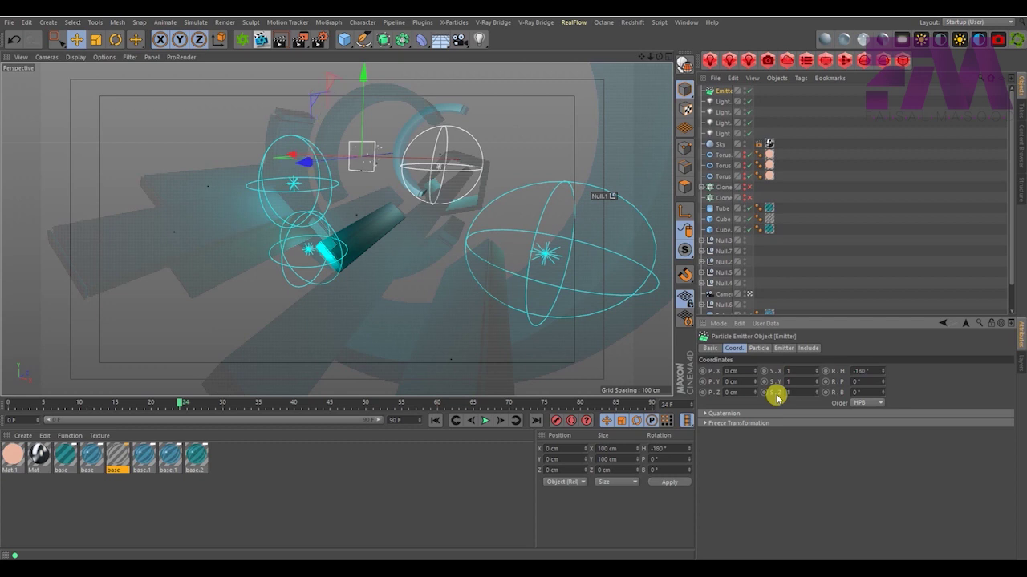
In the enlarged Front view, move the emitter toward the tunnel centre
middle_click(455, 252)
middle_click(493, 297)
left_click_drag(406, 238, 416, 248)
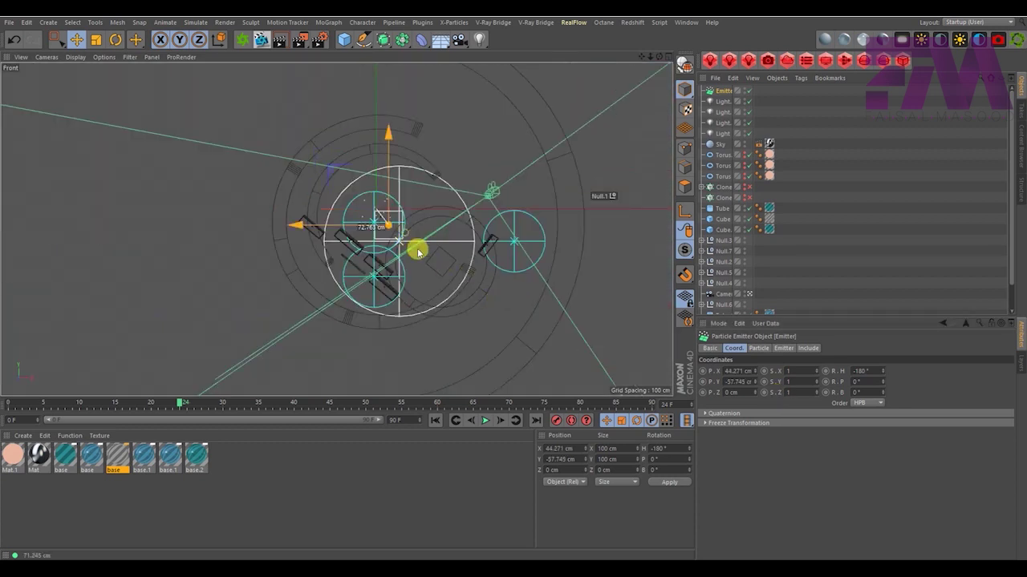
Place the emitter at X 38.497, Y -51.971, Z 912.011 cm and preview playback
left_click_drag(416, 248, 415, 243)
middle_click(414, 243)
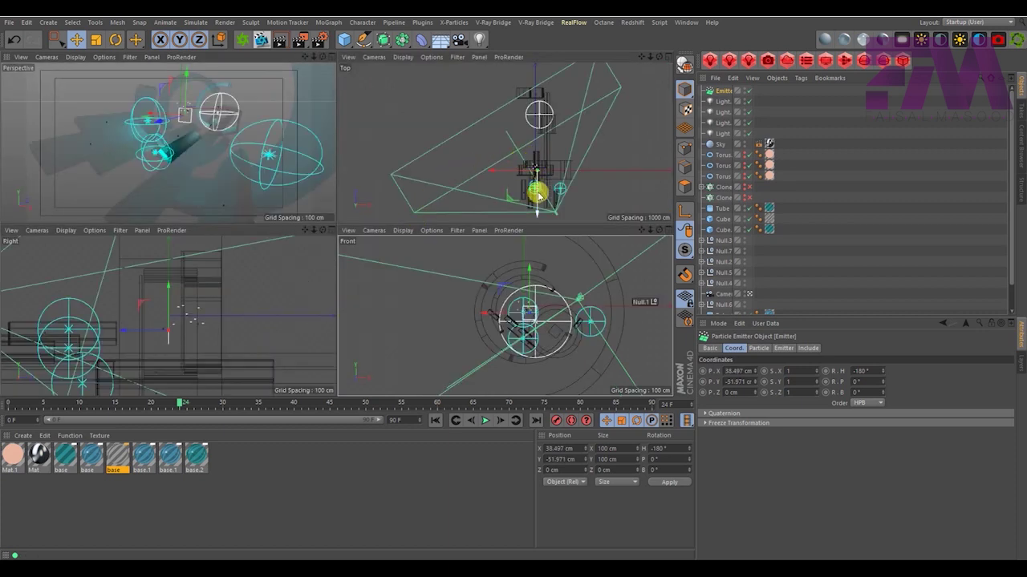
left_click_drag(539, 192, 542, 151)
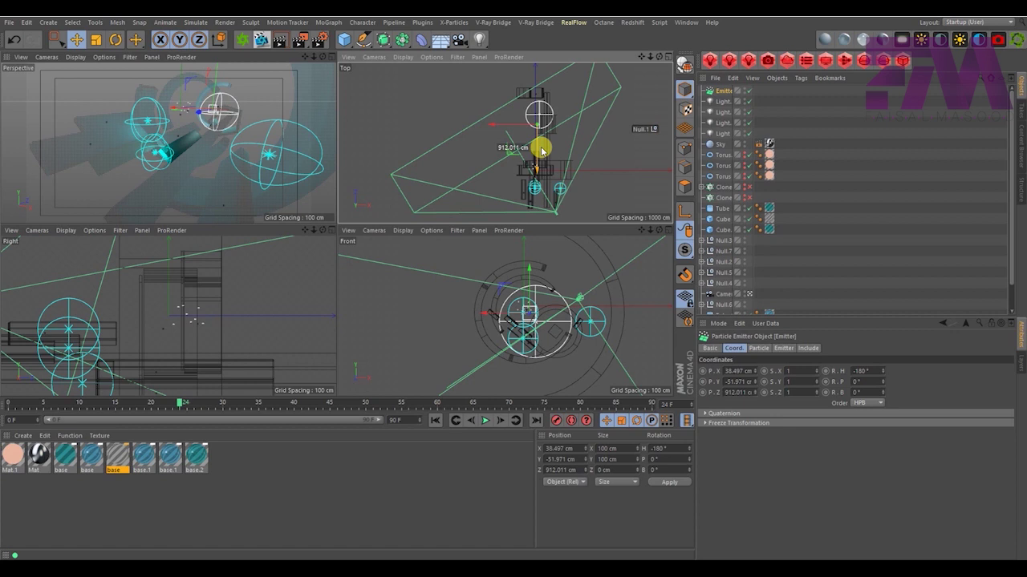
middle_click(305, 200)
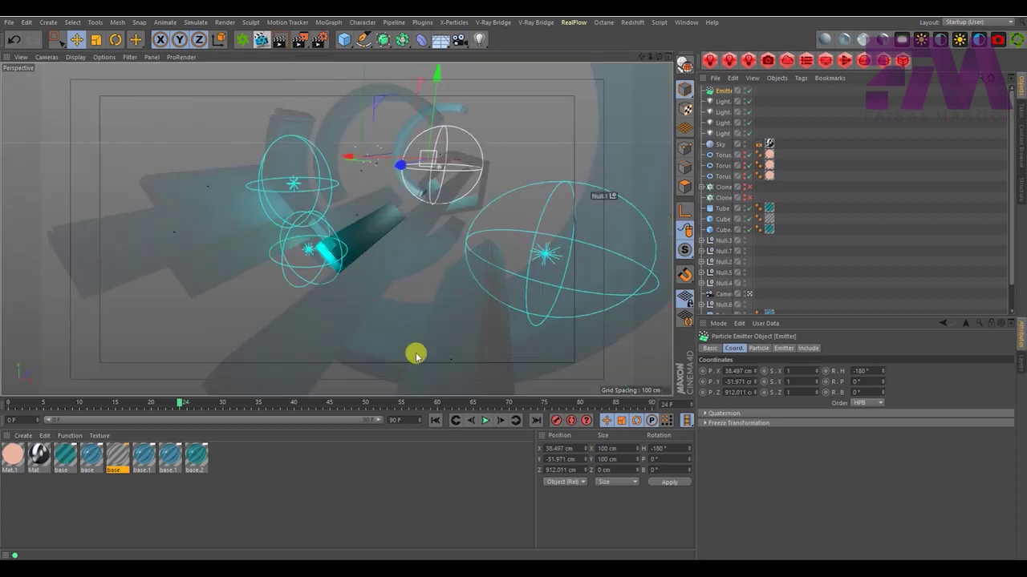
left_click(484, 419)
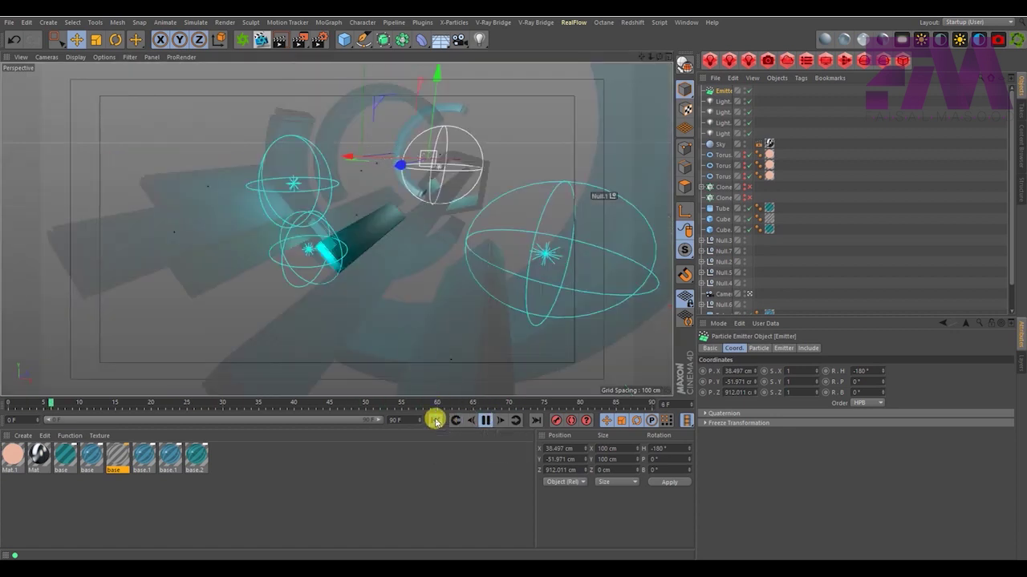
Test different Birthrate Editor values on the emitter with playback previews
left_click(485, 420)
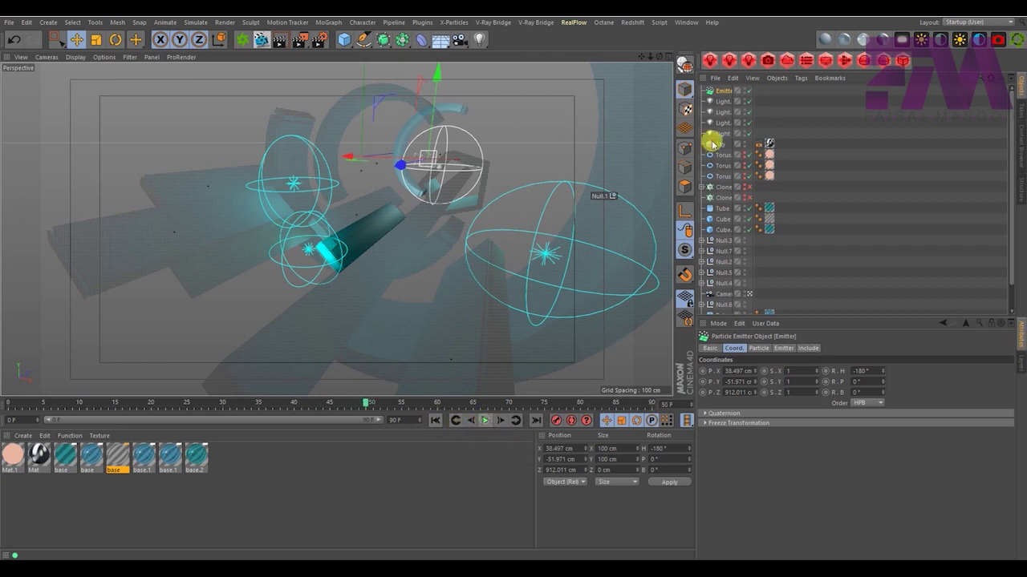
left_click(759, 348)
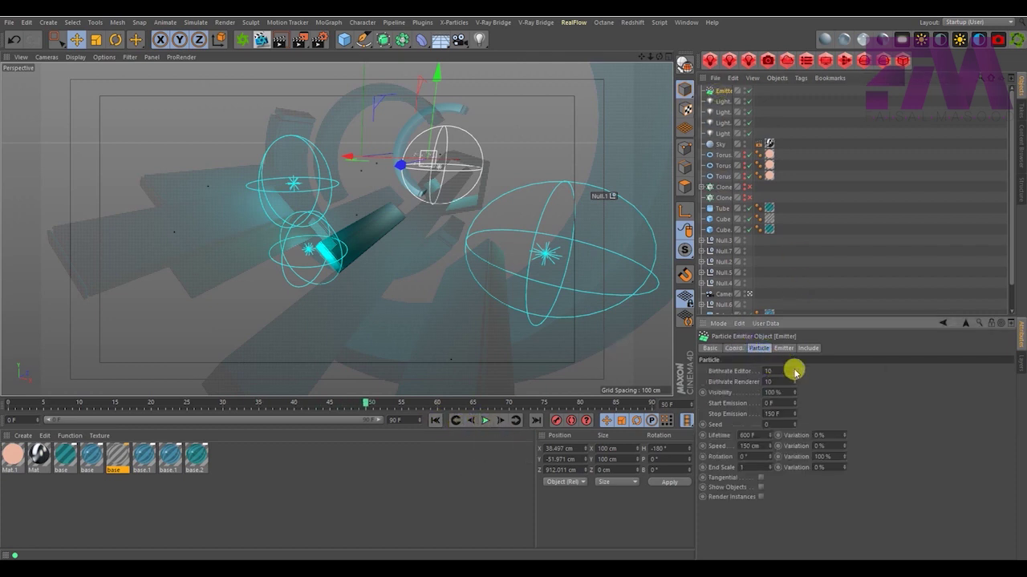
left_click(779, 371)
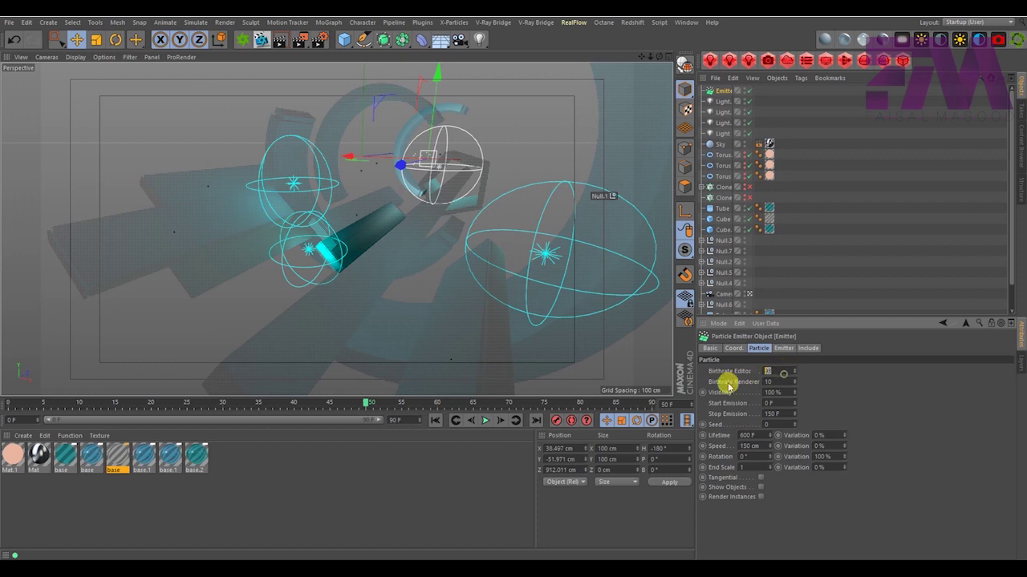
type("0")
left_click(435, 420)
left_click(484, 420)
left_click(485, 420)
left_click(778, 370)
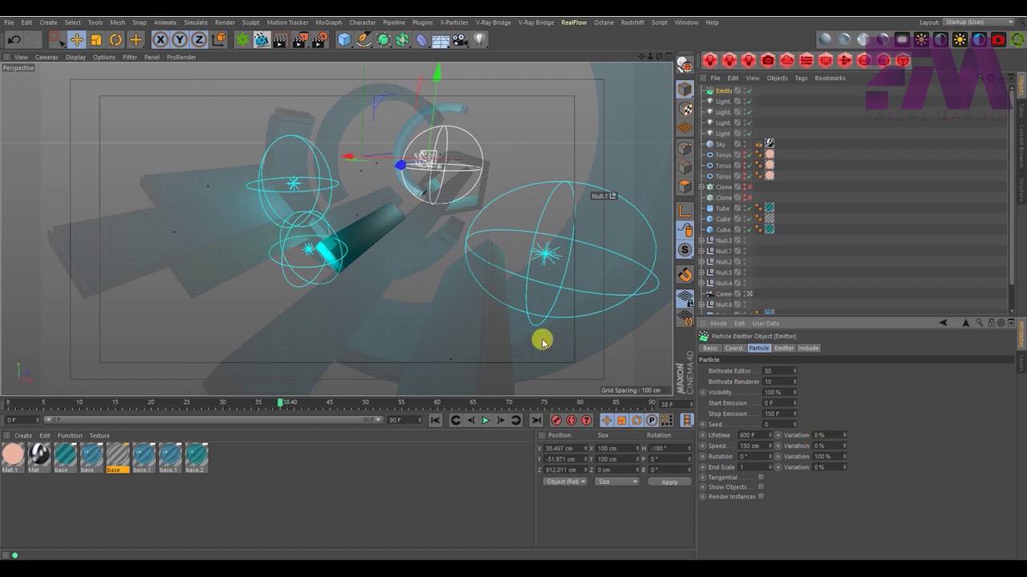
left_click(486, 421)
Lower the emitter to Y -174.029 cm, then delete it
left_click_drag(433, 98, 438, 119)
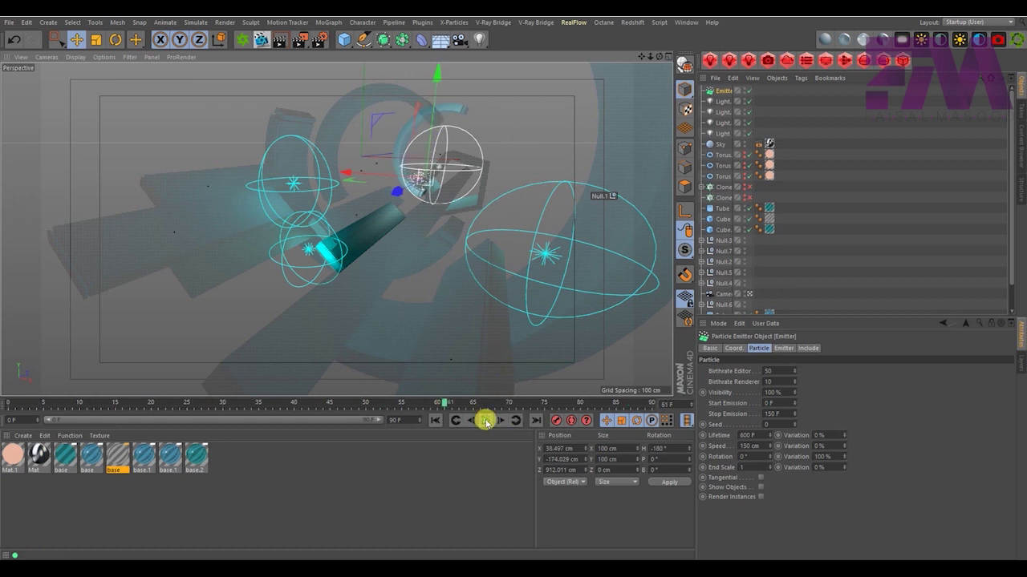
left_click(721, 93)
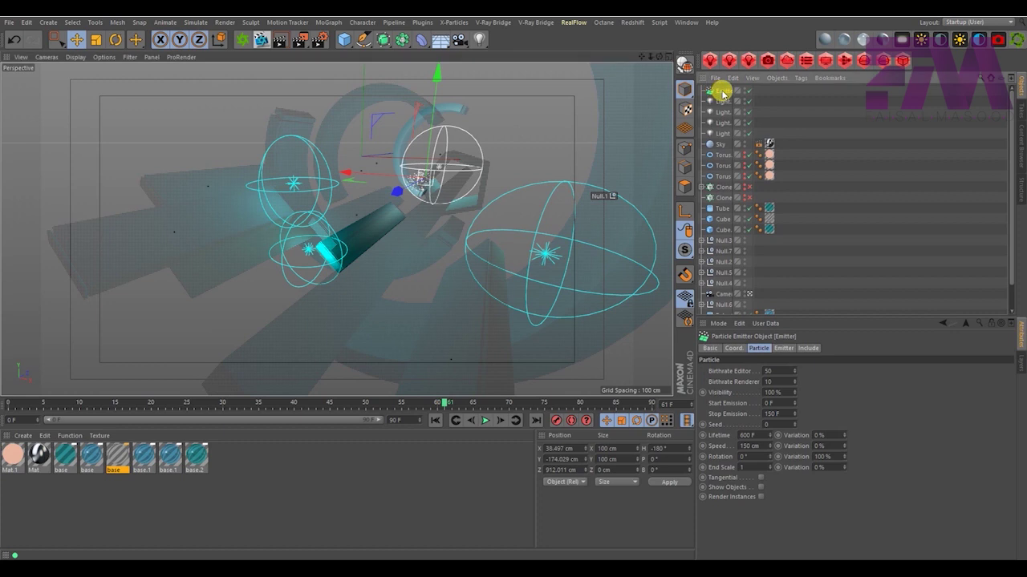
key("Delete")
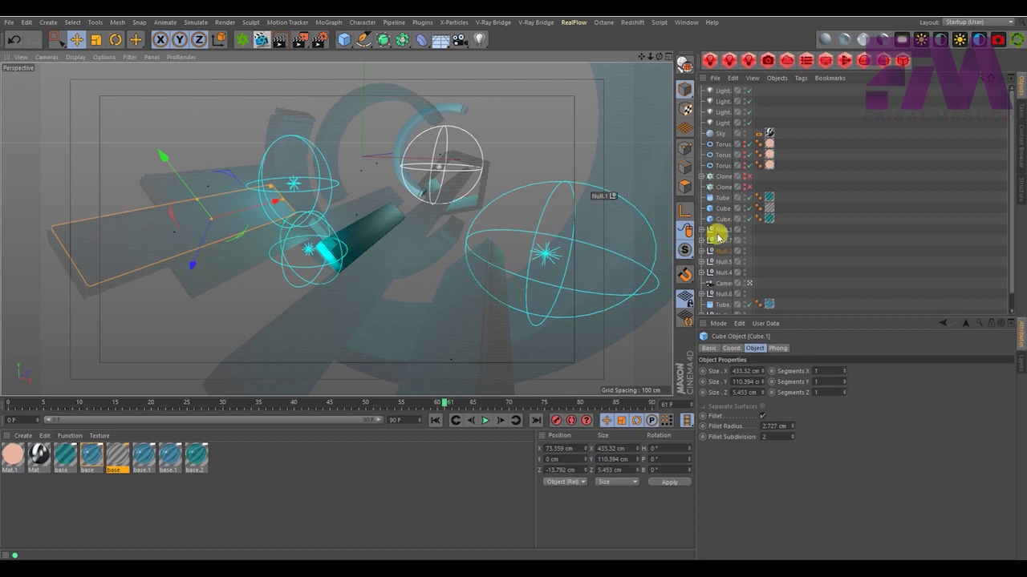
Add a Plane at Y -583.764 cm with a 1155.156 cm height
left_click(835, 211)
left_click(344, 39)
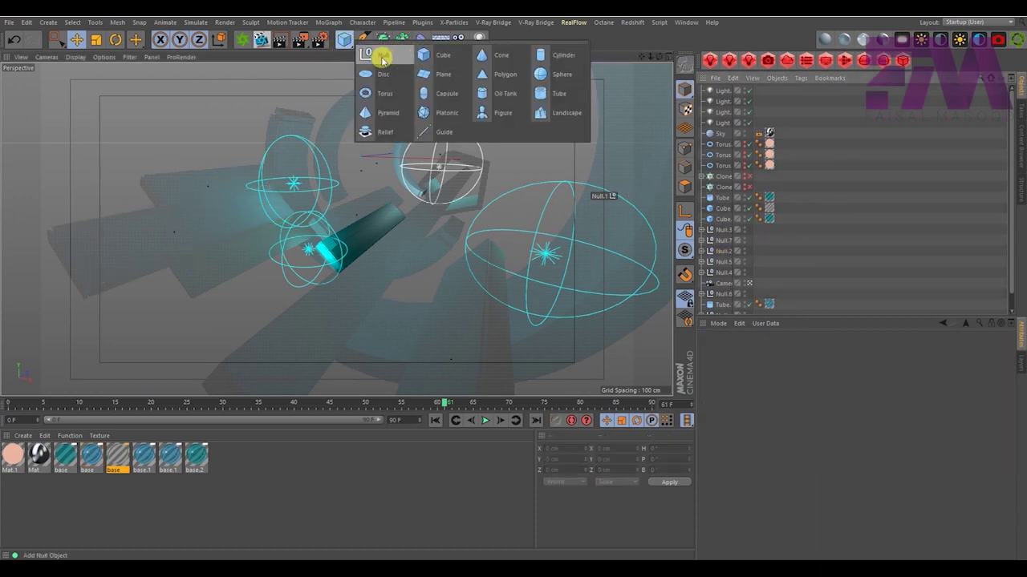
left_click(437, 73)
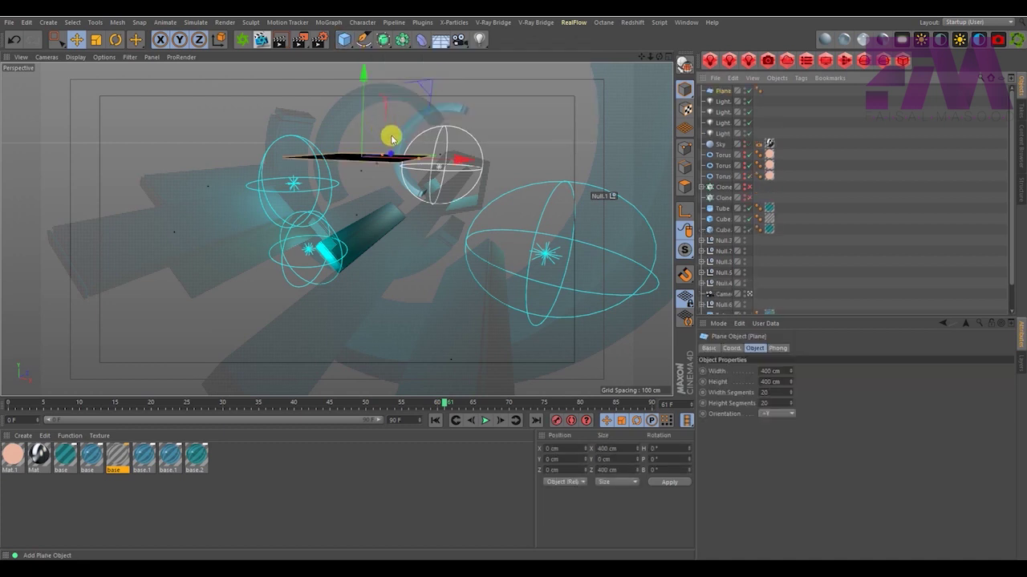
mouse_move(366, 126)
left_mouse_down()
mouse_move(366, 276)
mouse_move(405, 289)
mouse_move(328, 302)
mouse_move(364, 335)
mouse_move(344, 332)
left_mouse_up()
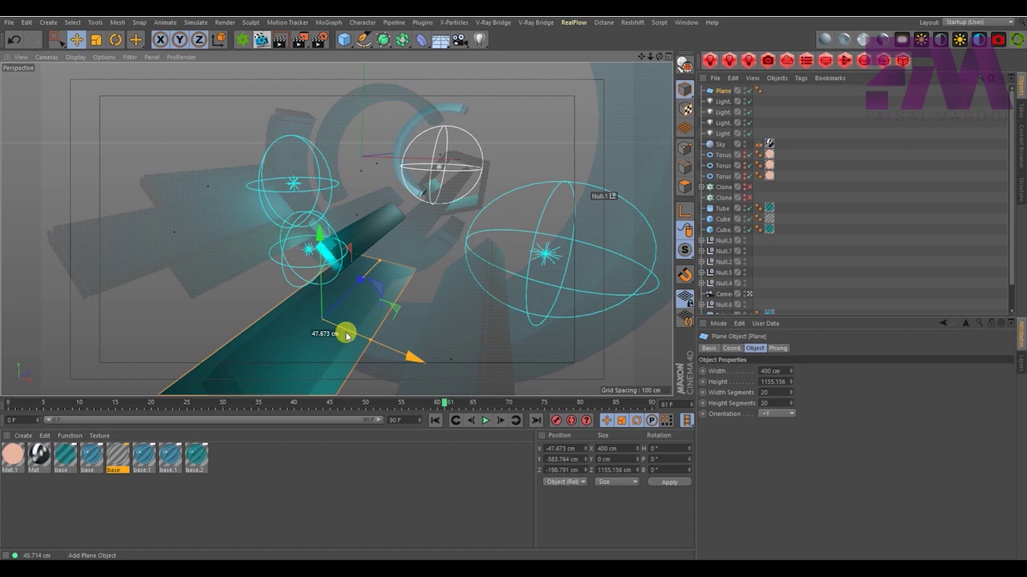
double_click(112, 521)
Enable Luminance on Mat.2 with flare010.psd as its texture, reflectance off
double_click(16, 456)
left_click(214, 218)
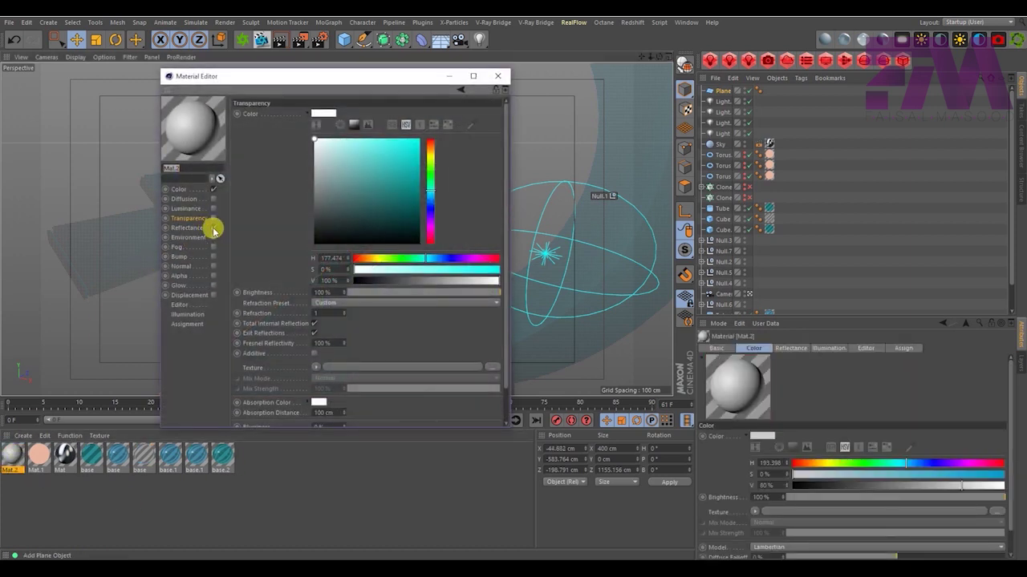
left_click(213, 228)
left_click(213, 209)
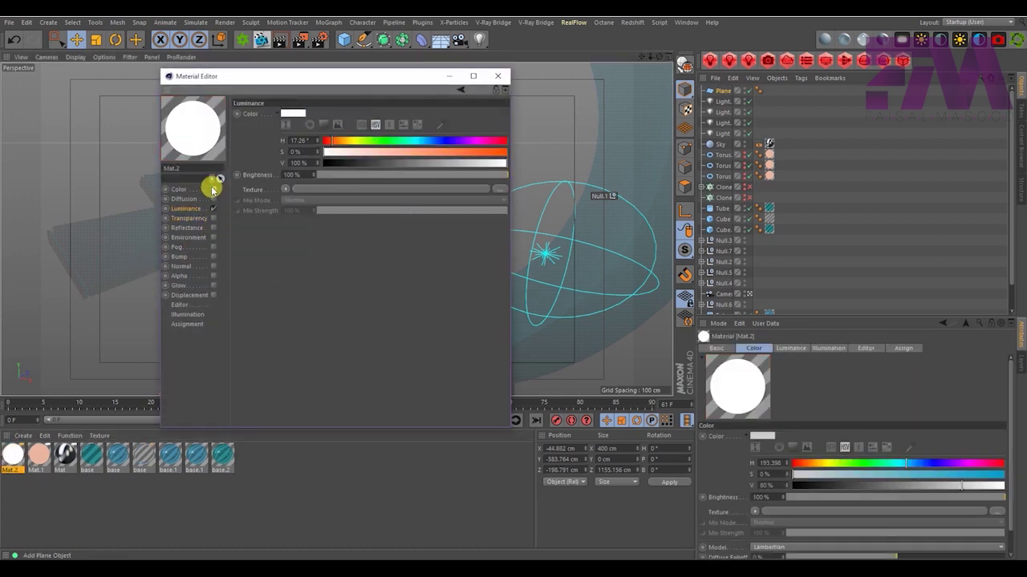
left_click(284, 190)
left_click(292, 209)
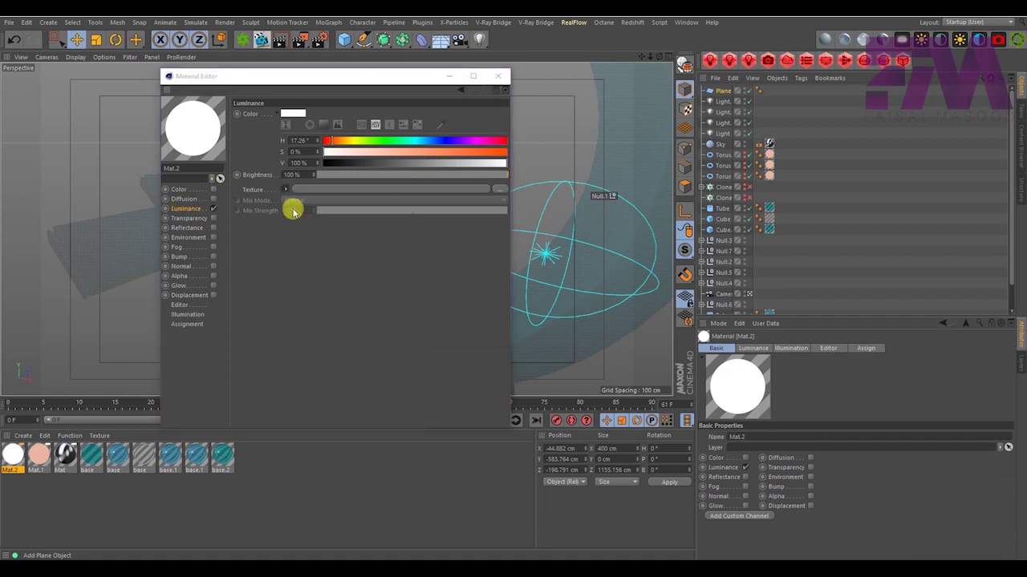
Apply Mat.2 to the Plane and reopen its Material Editor
left_click(500, 77)
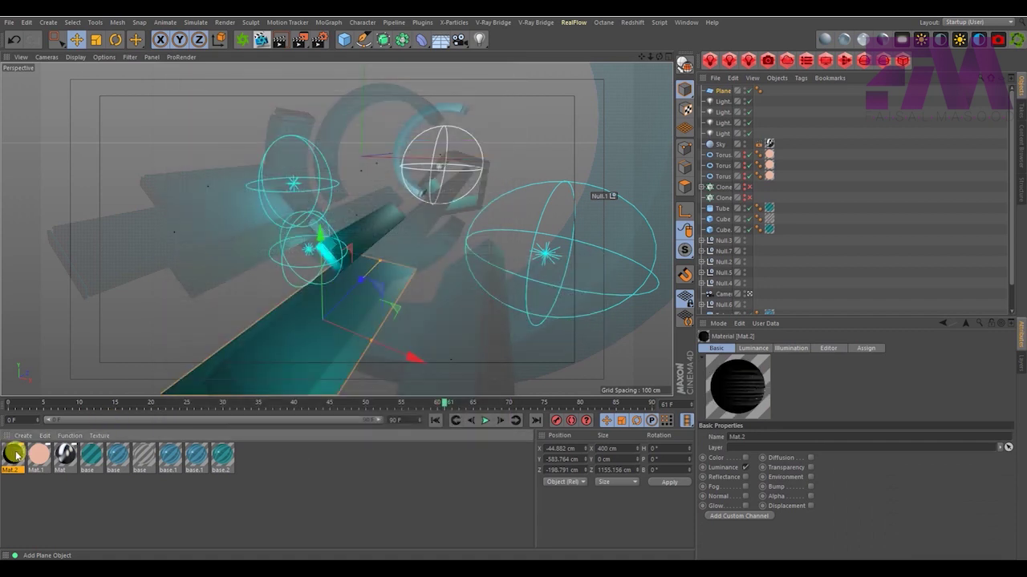
left_click_drag(724, 93, 724, 92)
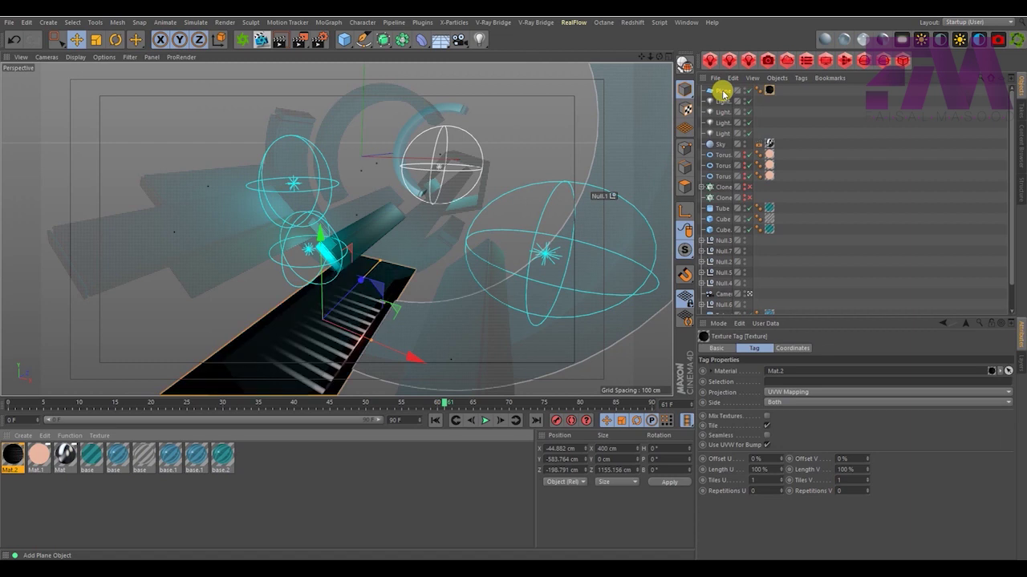
left_click(762, 91)
left_click(770, 91)
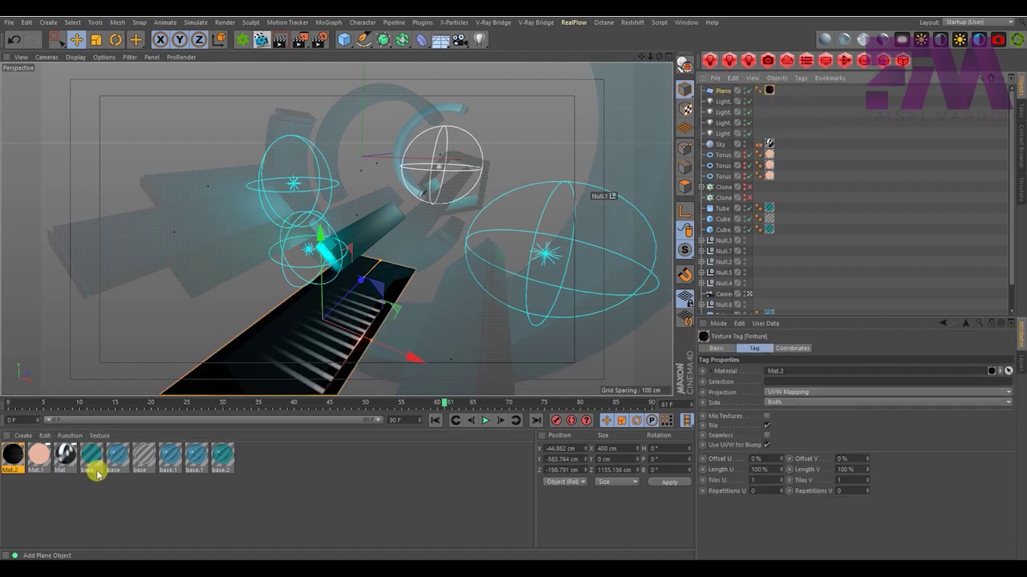
double_click(14, 455)
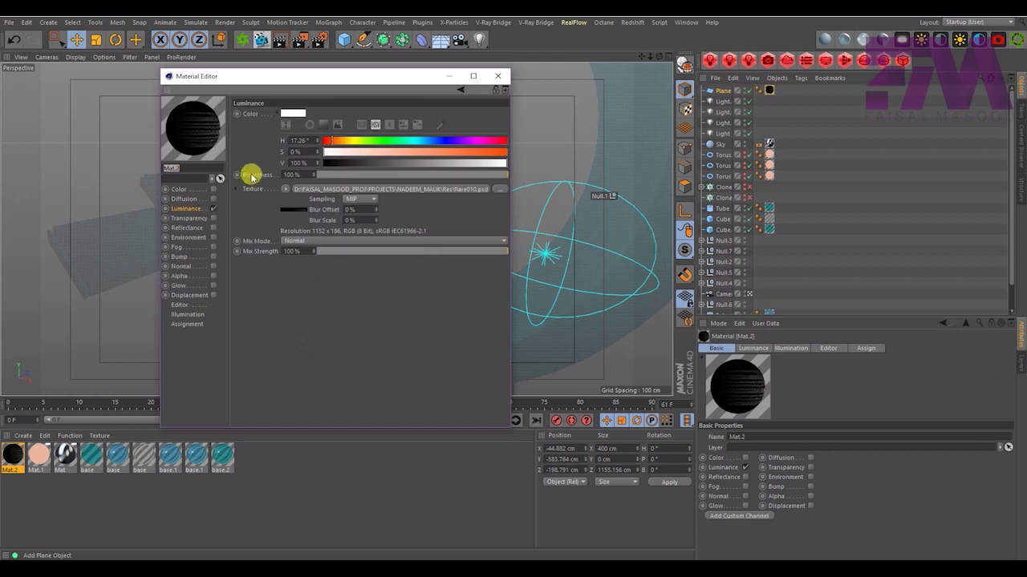
left_click_drag(276, 83, 520, 171)
left_click(530, 278)
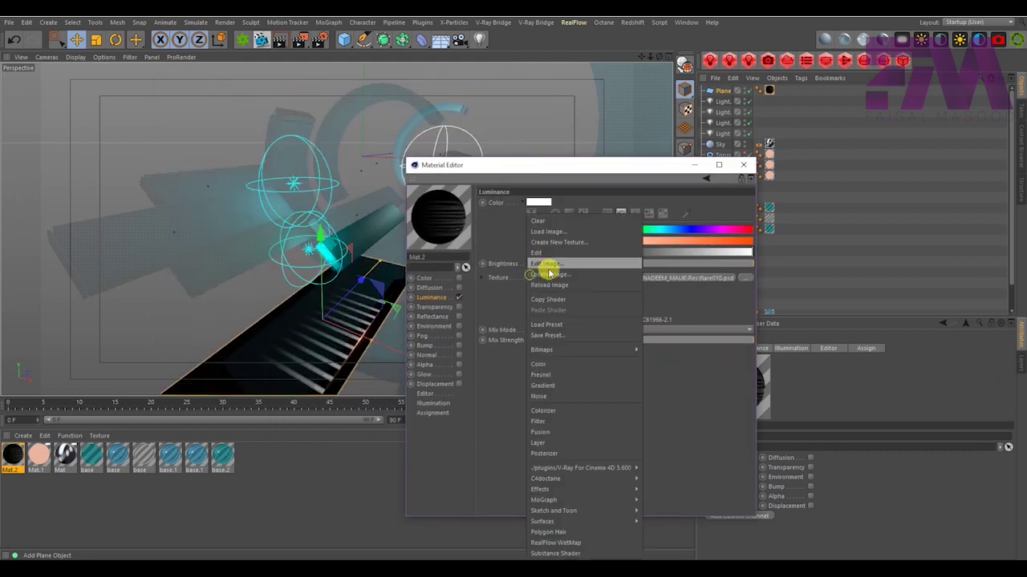
Wrap the flare texture in a Layer shader with a Transform effect at -90°
left_click(548, 442)
left_click(603, 278)
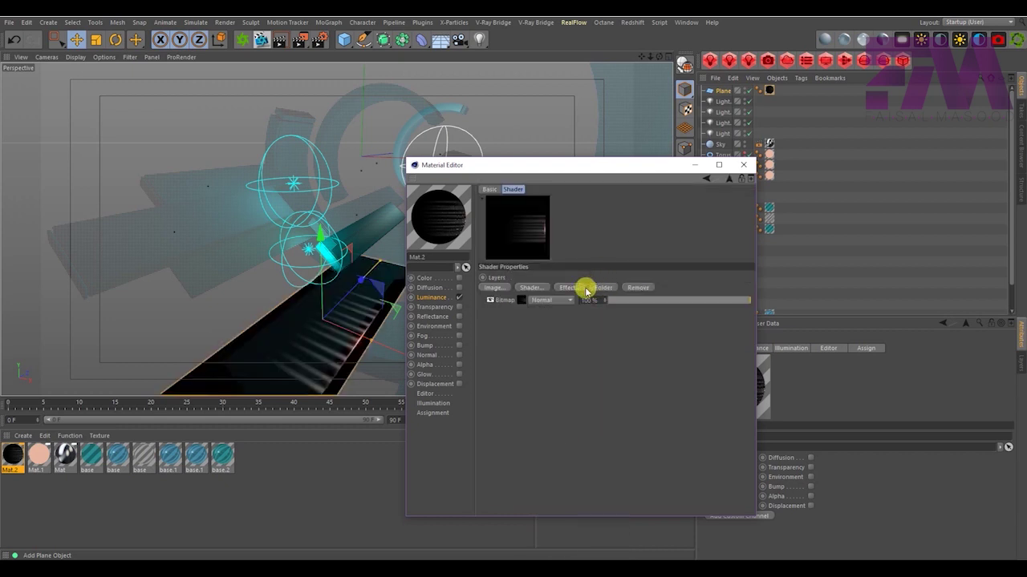
left_click(576, 288)
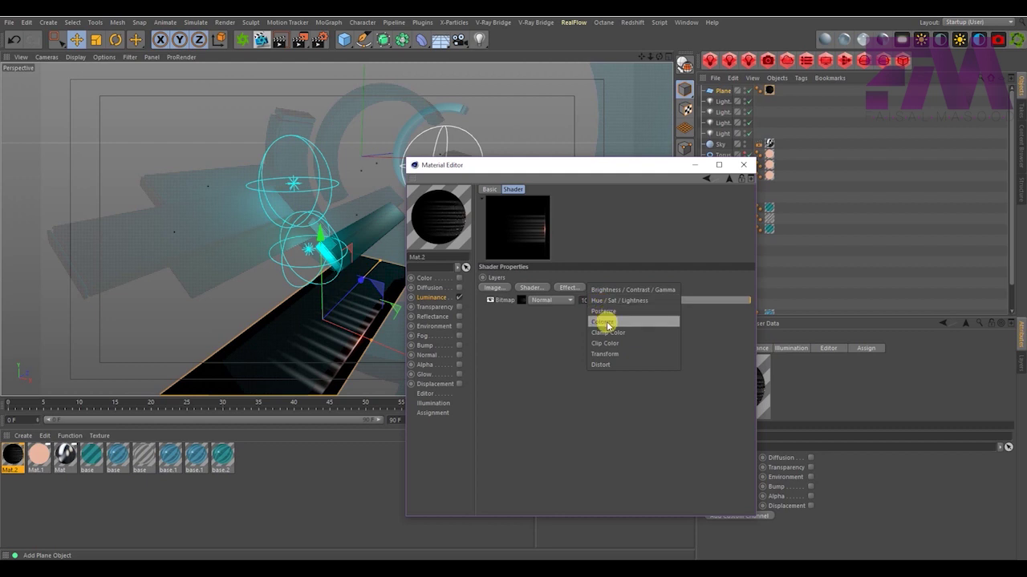
left_click(607, 355)
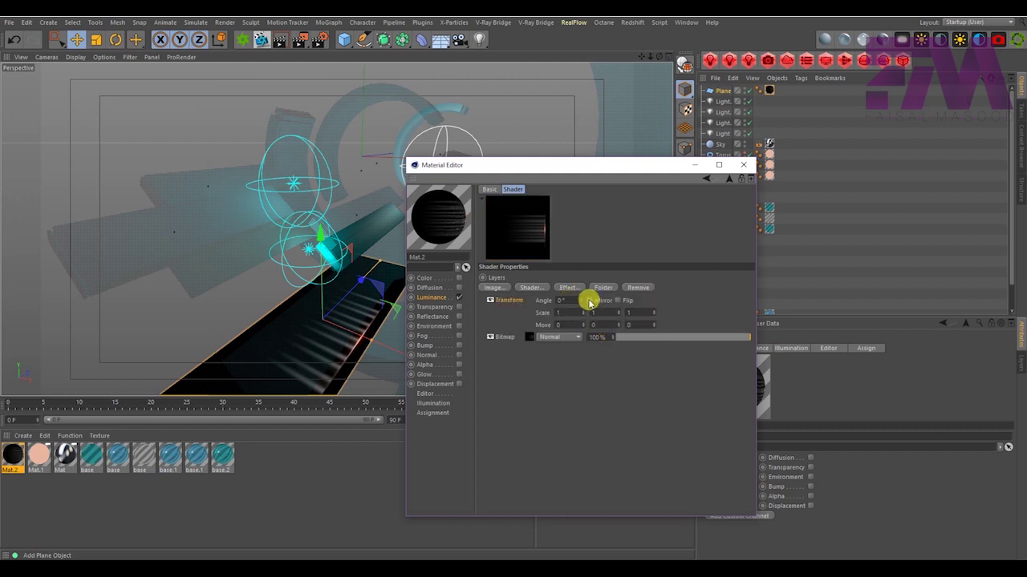
double_click(566, 300)
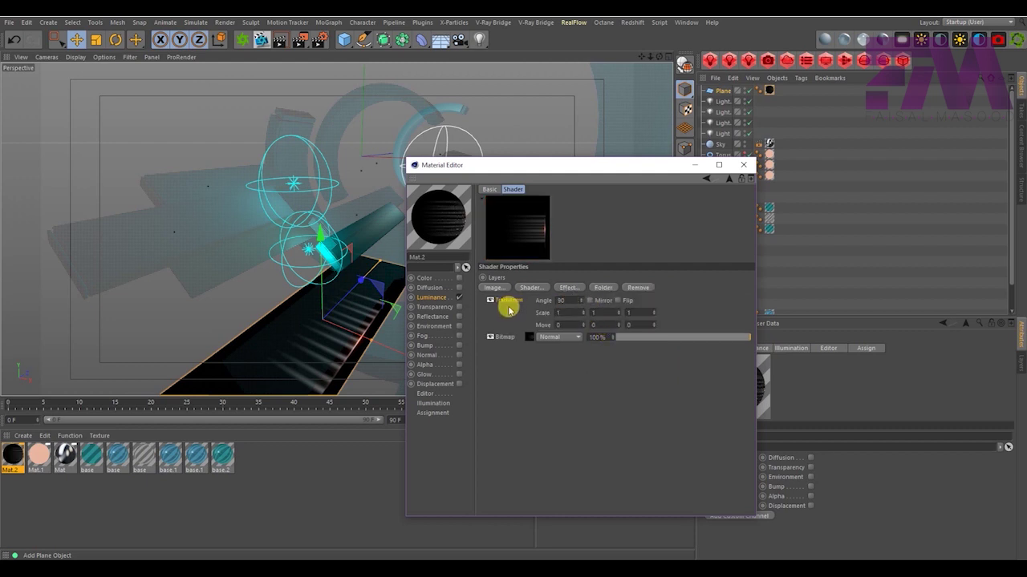
key("Return")
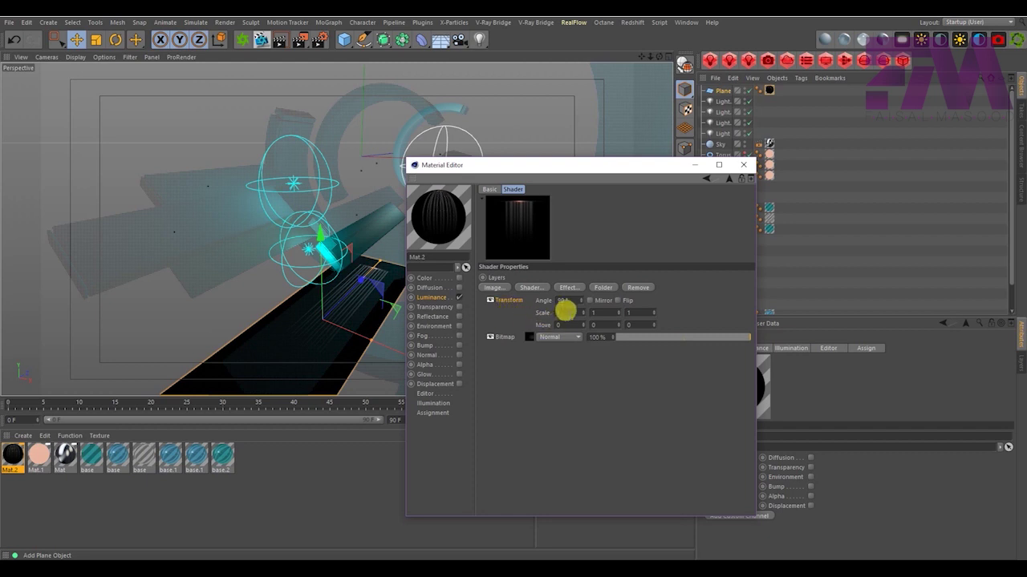
double_click(566, 300)
type("-90")
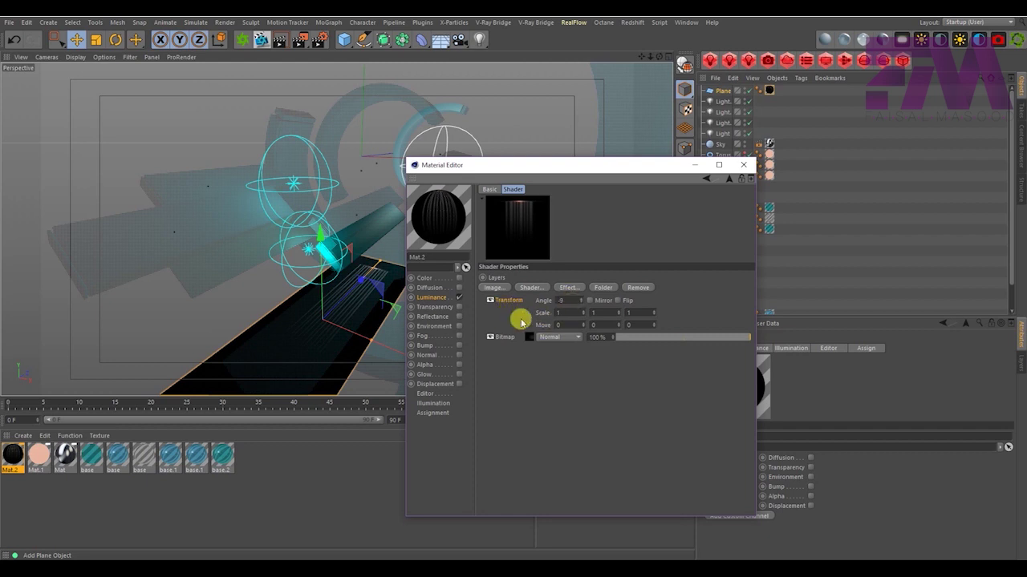
key("Return")
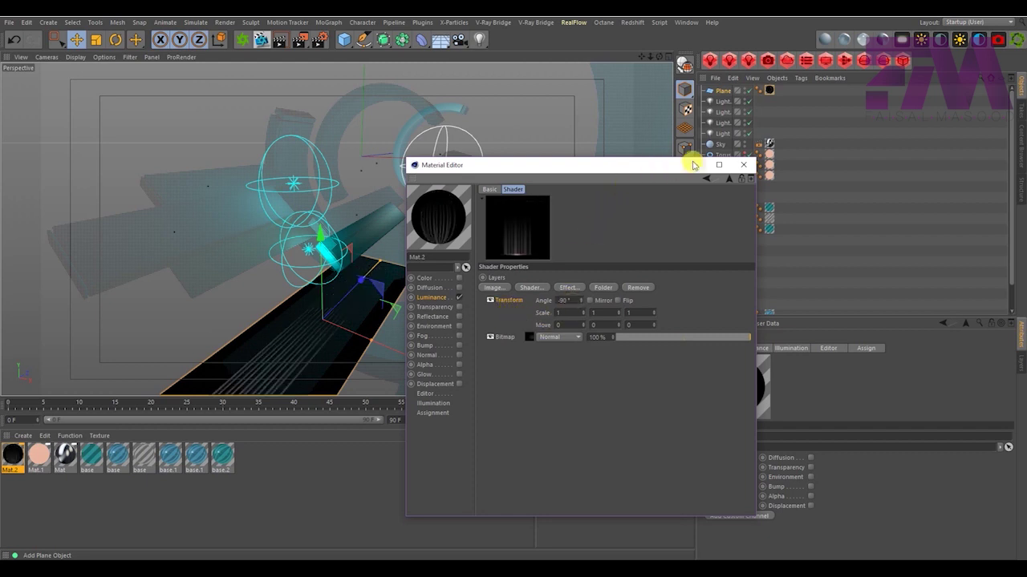
left_click(742, 166)
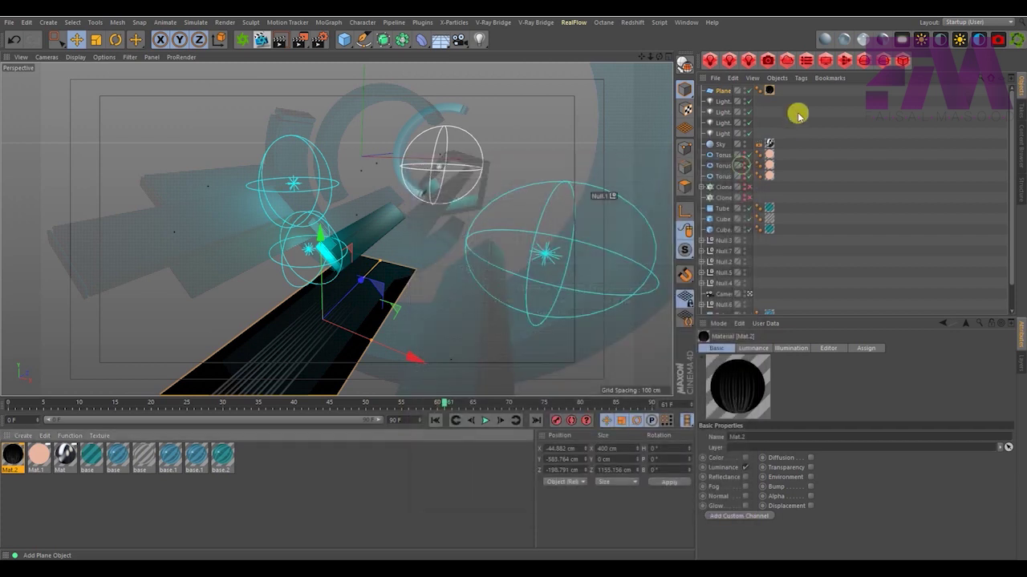
Move the Plane forward along Z and raise Mat.2's texture preview size
left_click(770, 90)
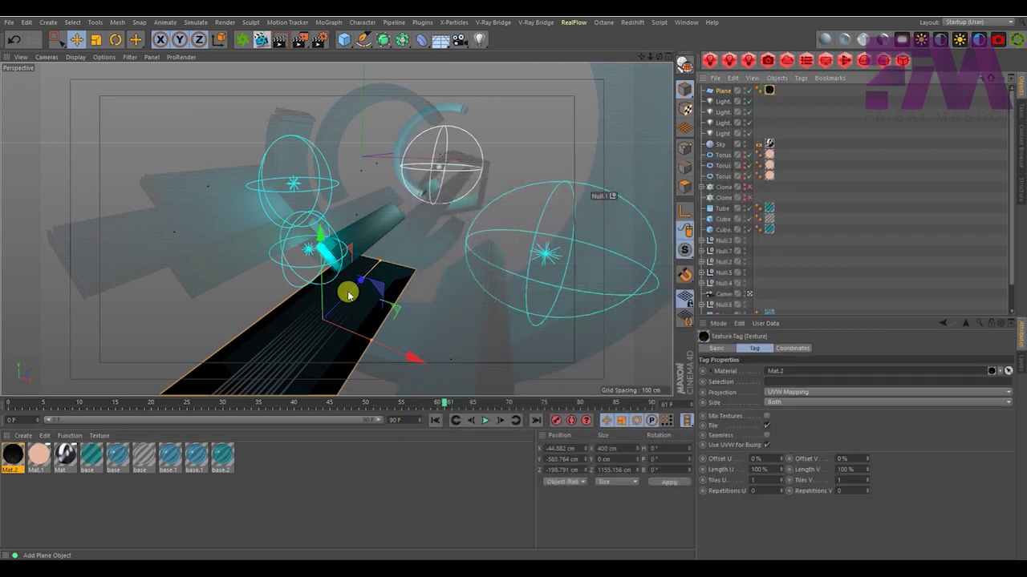
left_click_drag(353, 293, 399, 304)
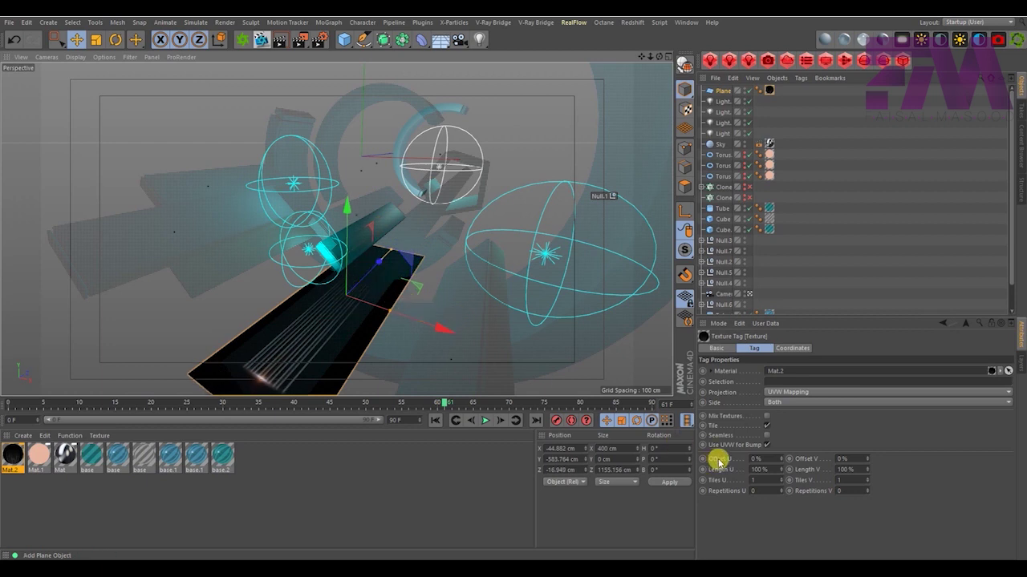
double_click(17, 455)
left_click(181, 307)
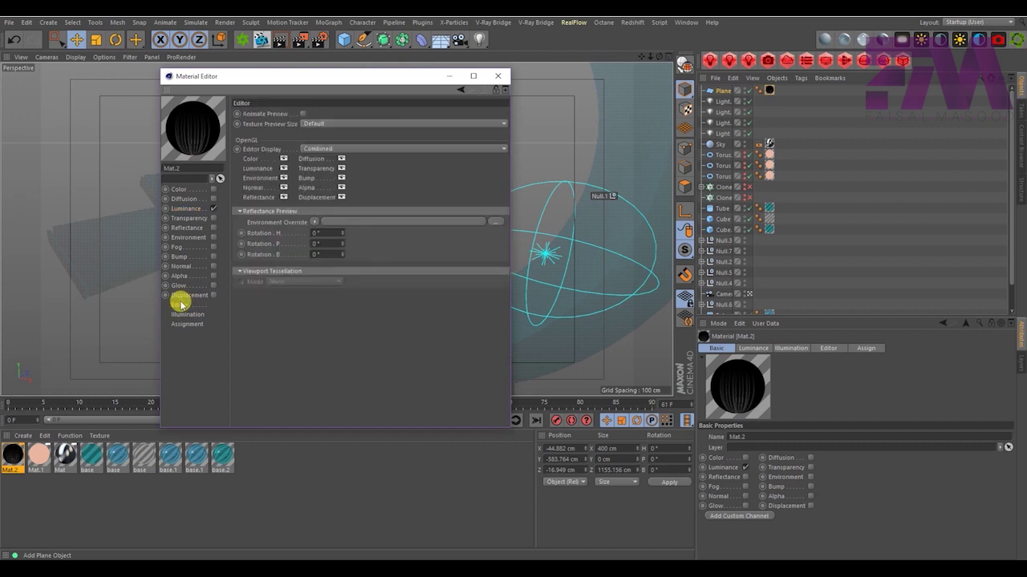
left_click(325, 123)
left_click(318, 189)
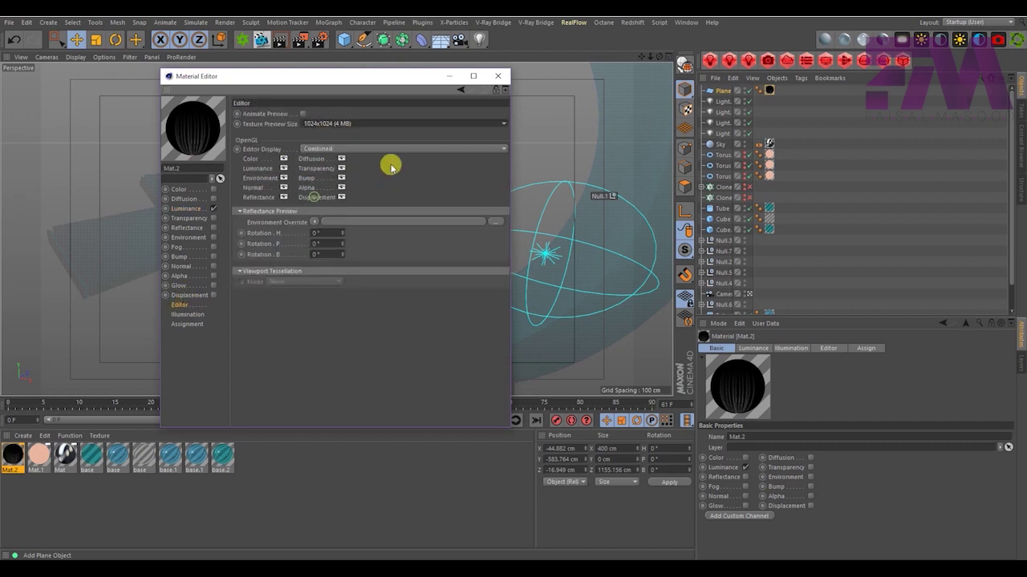
left_click(497, 75)
Set the Plane's texture tag to Length U 151% and Offset U -23%
left_click(769, 90)
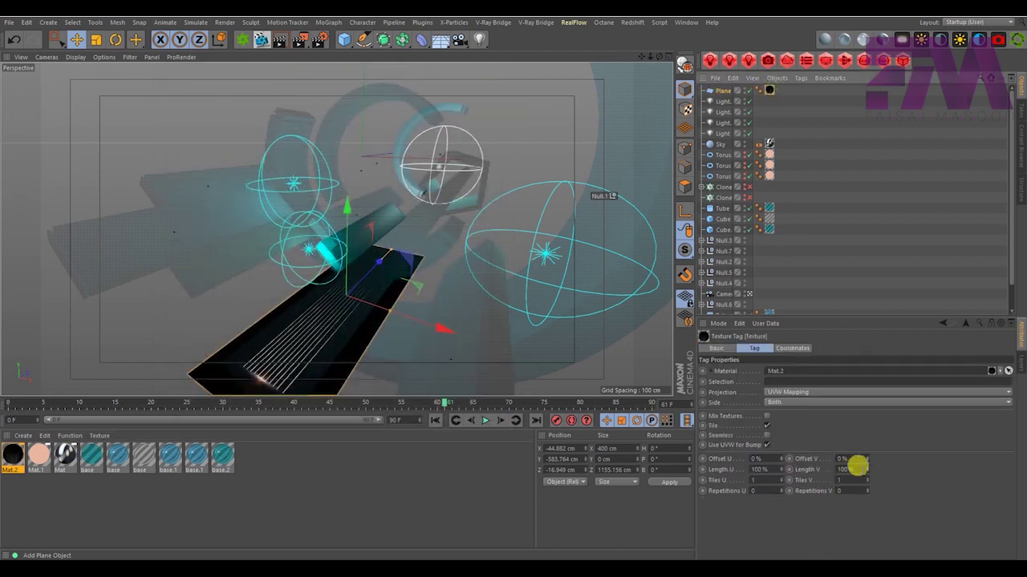
left_click(853, 470)
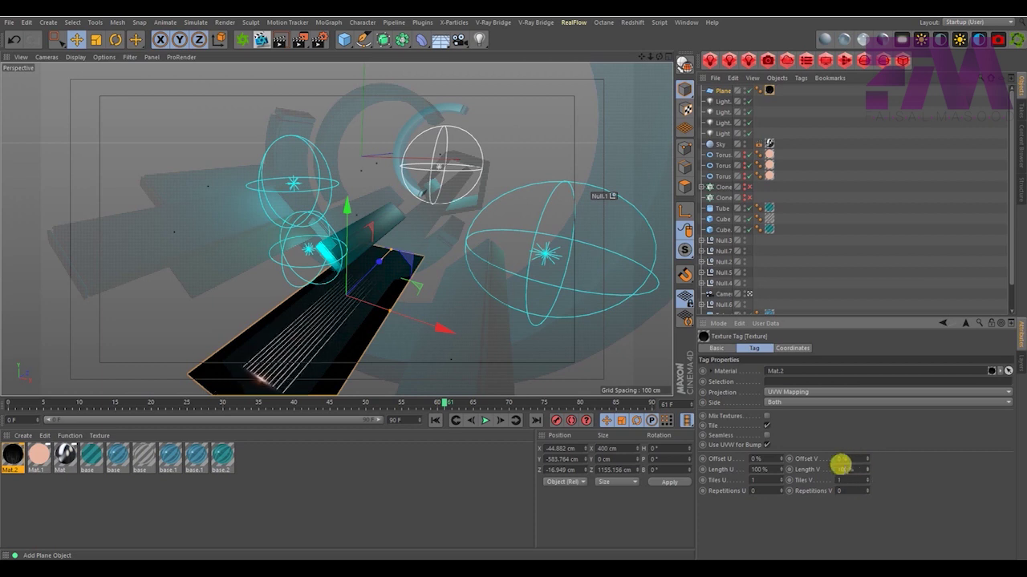
mouse_move(771, 463)
left_mouse_down()
mouse_move(780, 456)
mouse_move(781, 469)
left_mouse_up()
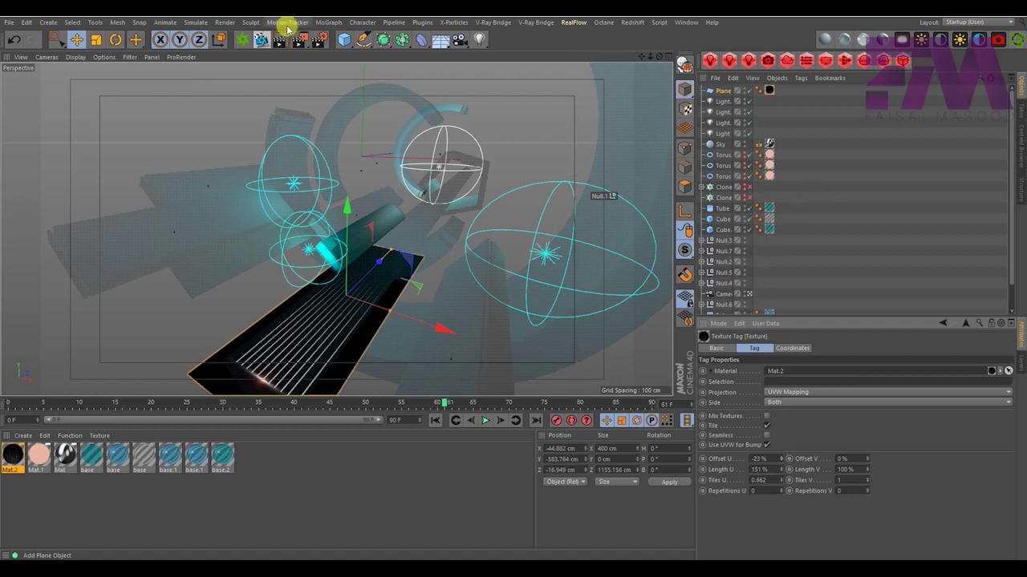
left_click(319, 39)
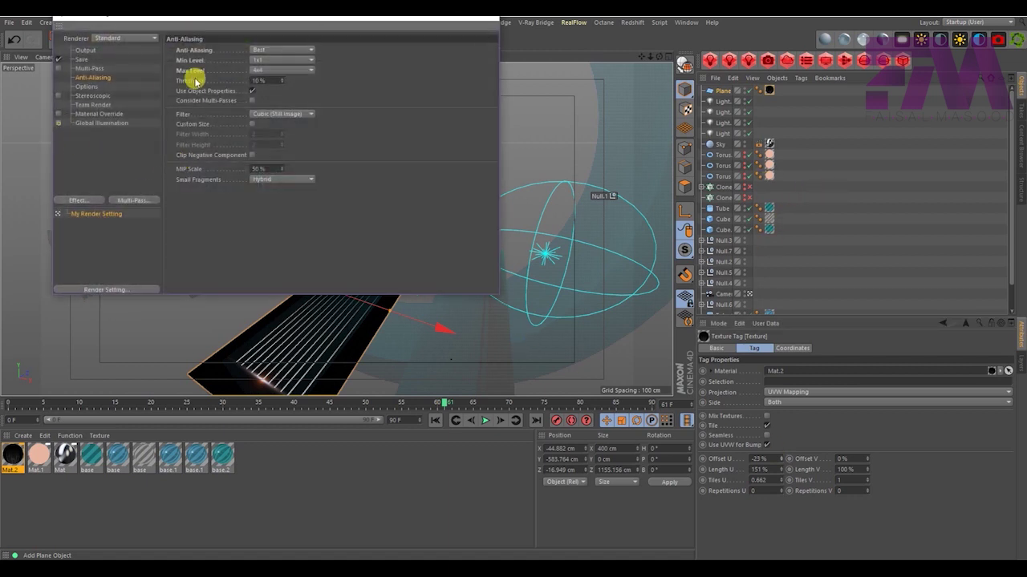
Render a quick viewport preview of the streaked Plane, then disable one scene light
left_click(489, 19)
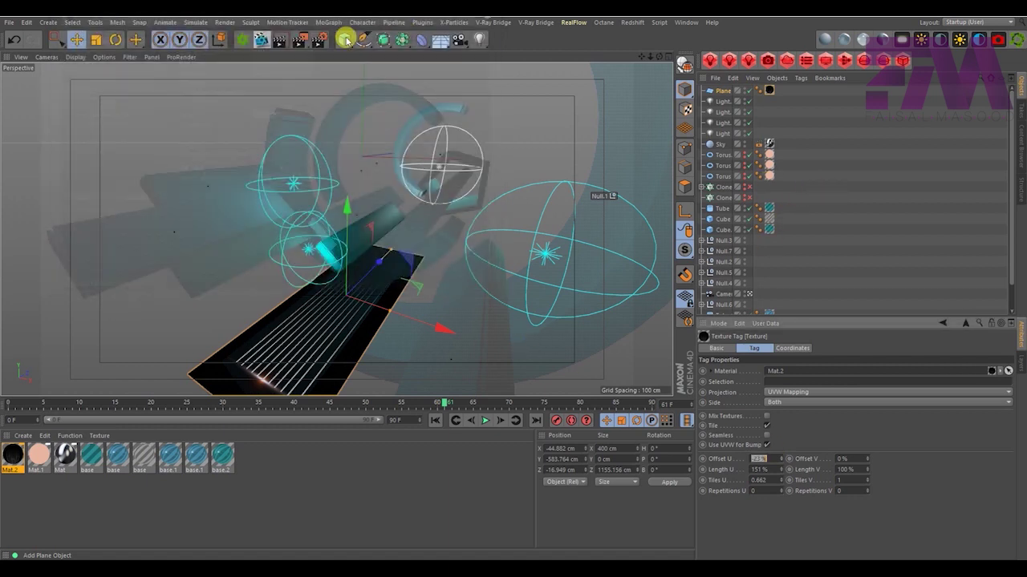
left_click(279, 40)
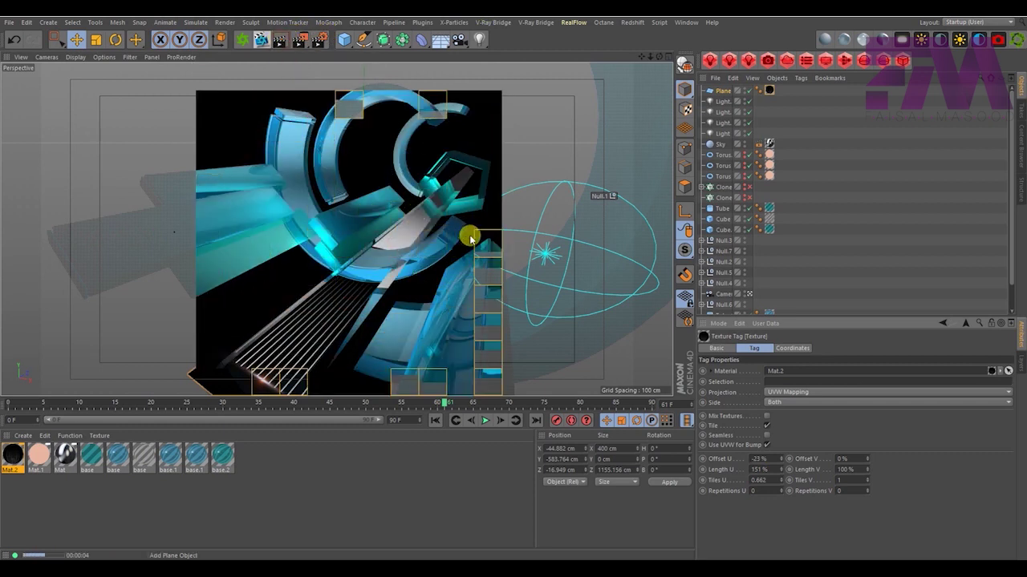
left_click(841, 161)
left_click(746, 133)
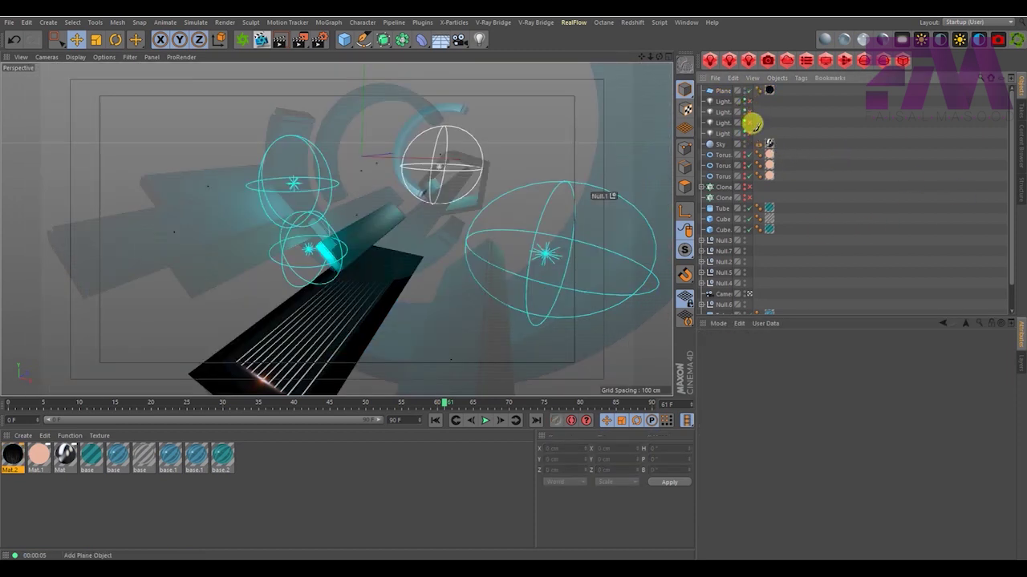
Hide the extra light, cubes, grey beam, dark block and grey tube in the Object Manager
left_click(746, 123)
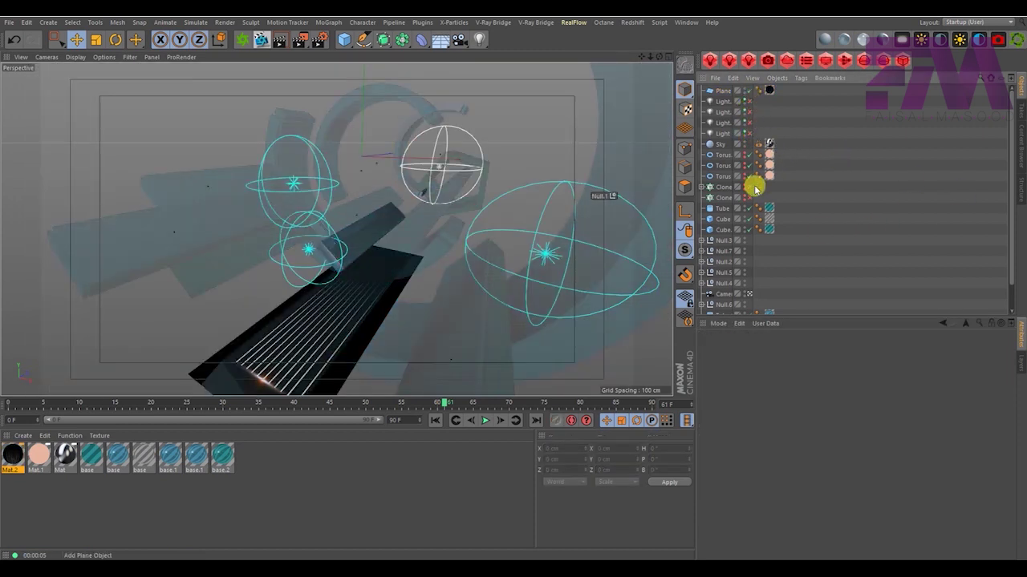
left_click(745, 229)
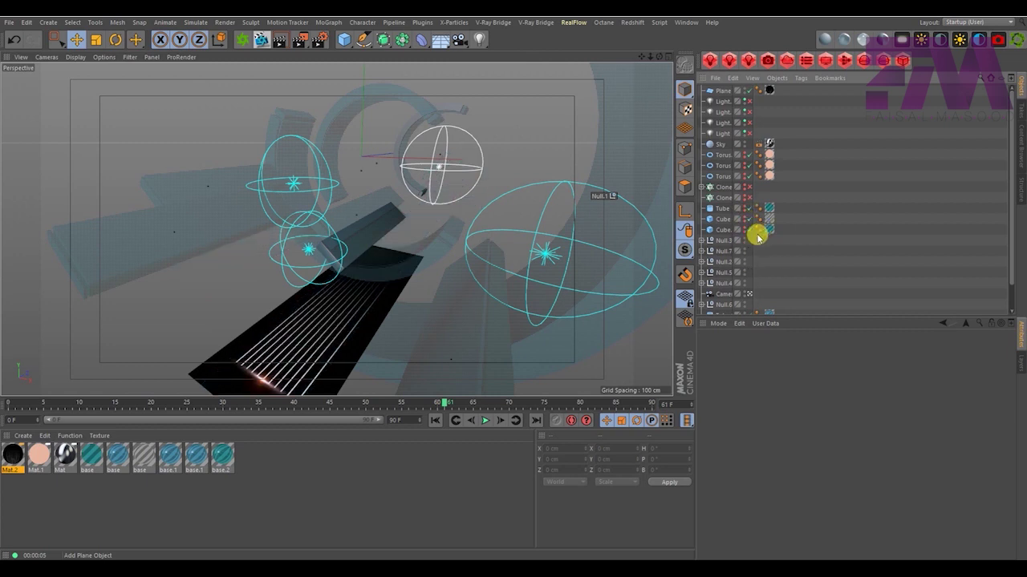
left_click(744, 251)
left_click(745, 260)
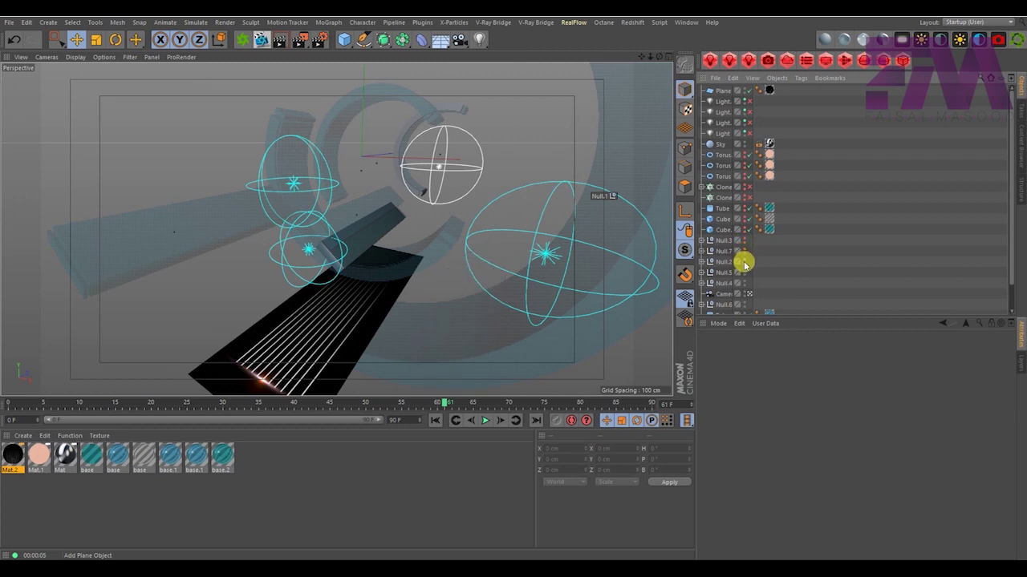
left_click(745, 273)
left_click(744, 274)
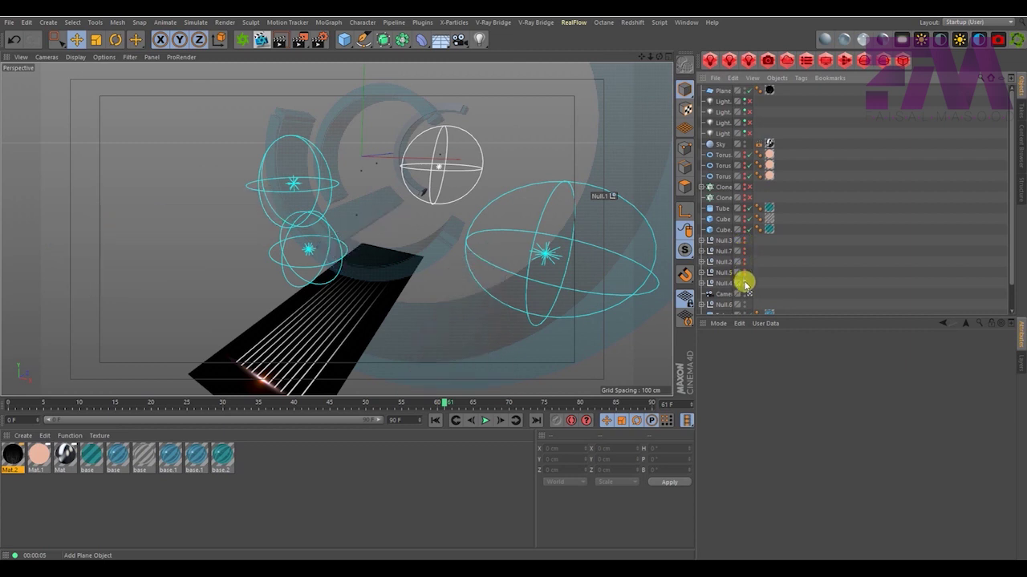
scroll(764, 262, "down", 1)
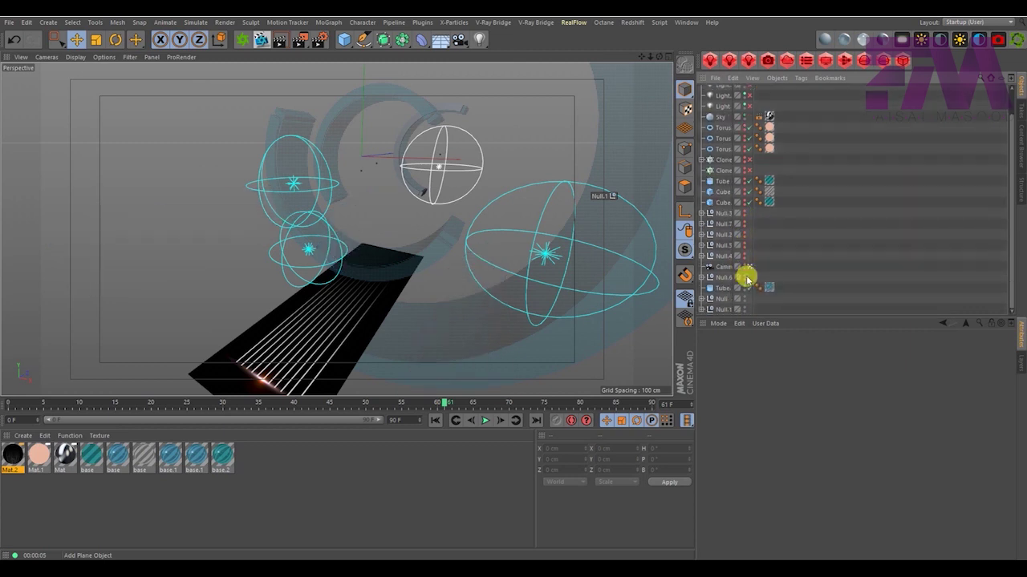
left_click(745, 288)
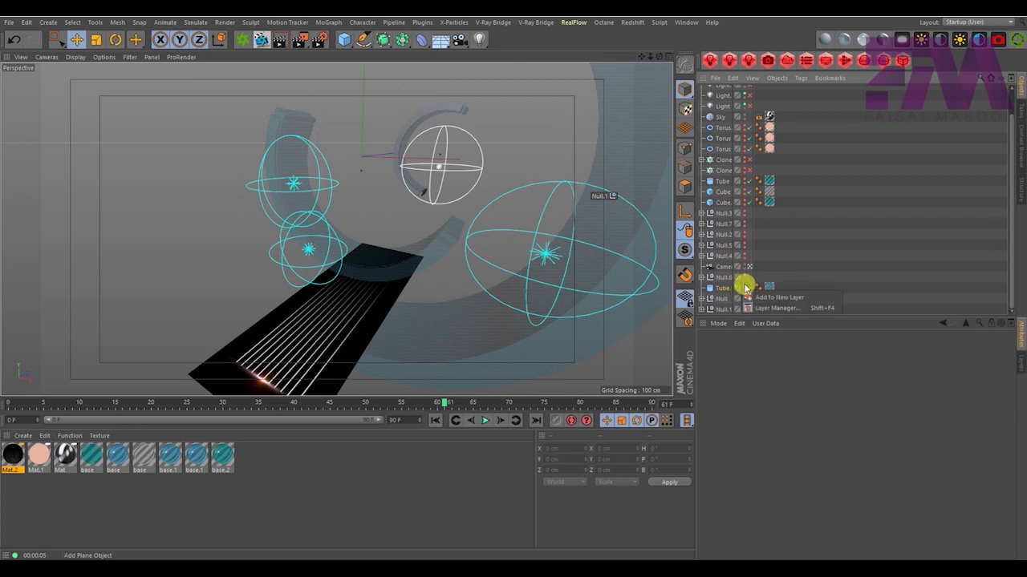
left_click(745, 286)
left_click(744, 286)
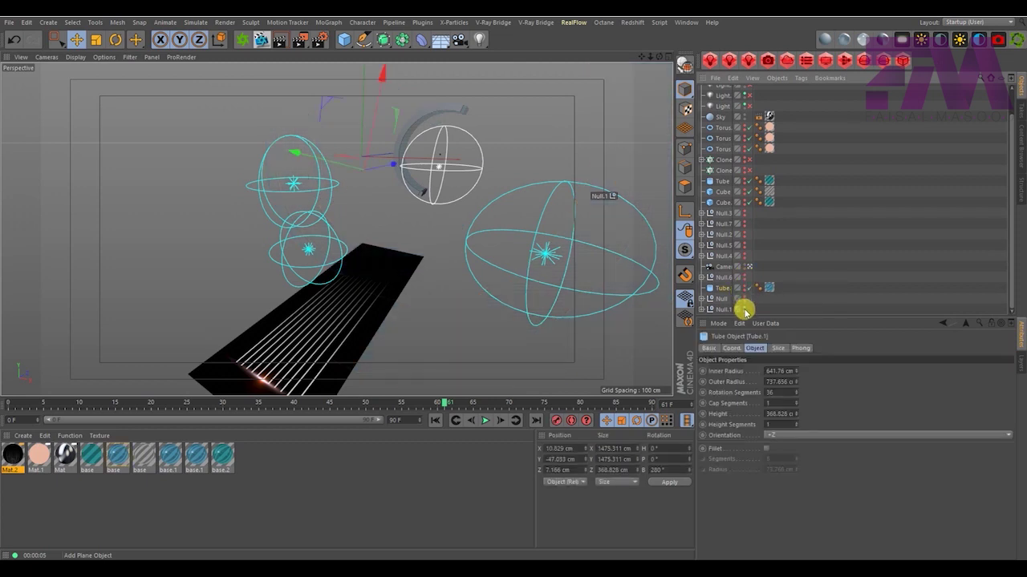
Stretch the streak plane's height to 2021.866 cm and preview a render of the view
left_click(326, 306)
mouse_move(385, 268)
left_mouse_down()
mouse_move(420, 236)
mouse_move(406, 241)
left_mouse_up()
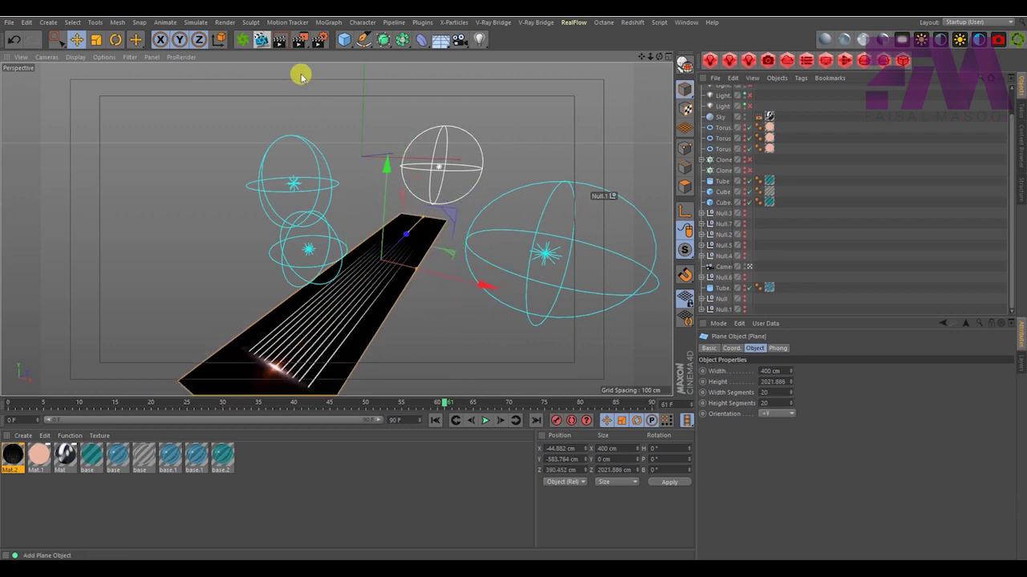
left_click(279, 39)
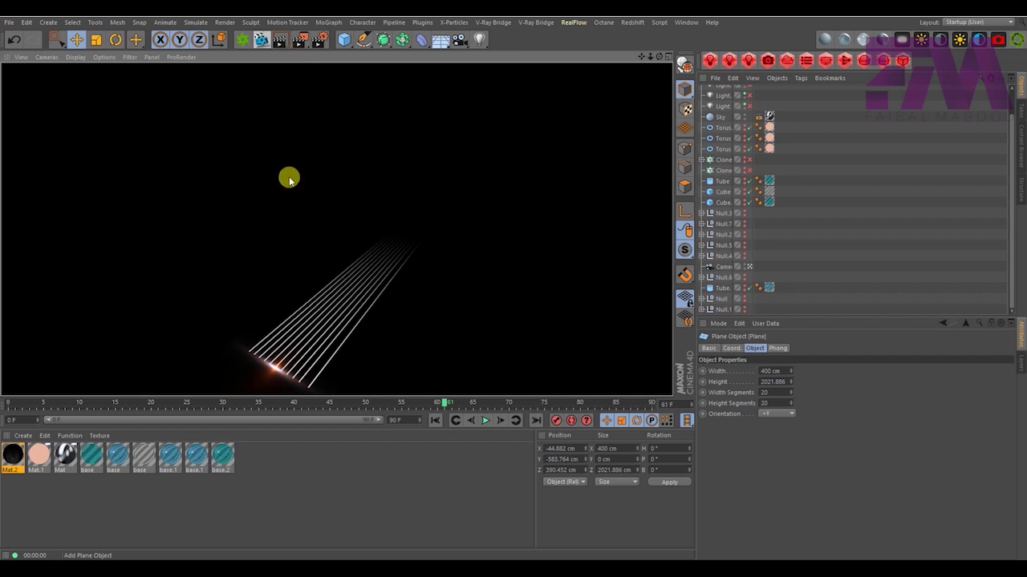
Verify the PNG save settings and 1280×720 output, then render the frame to the Picture Viewer
left_click(318, 38)
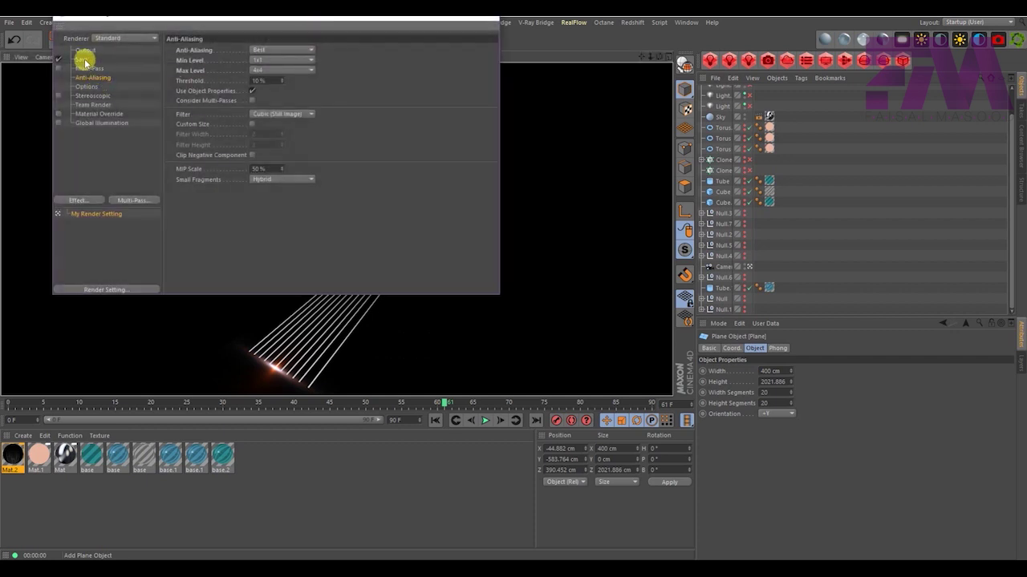
left_click(83, 60)
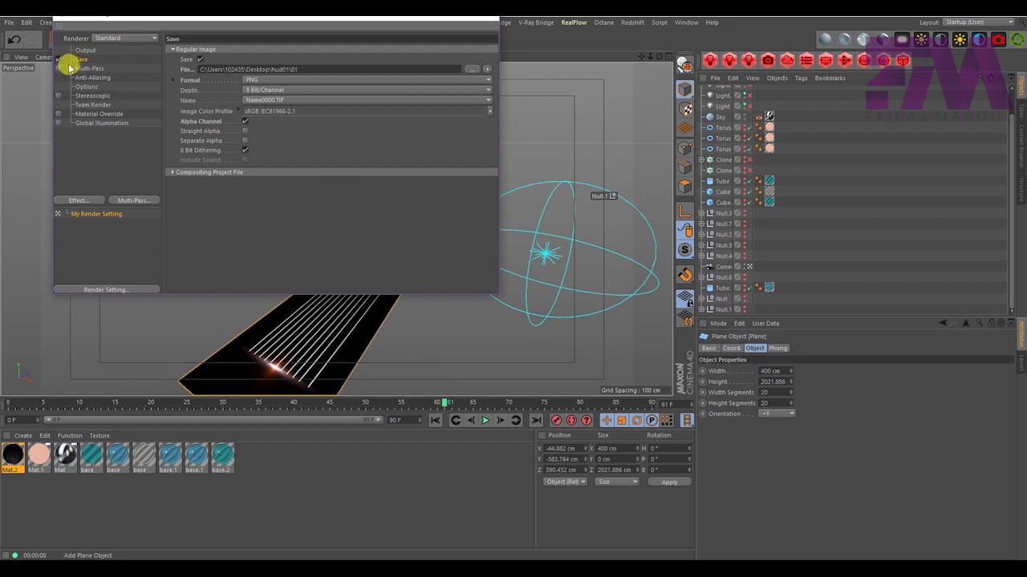
left_click(83, 50)
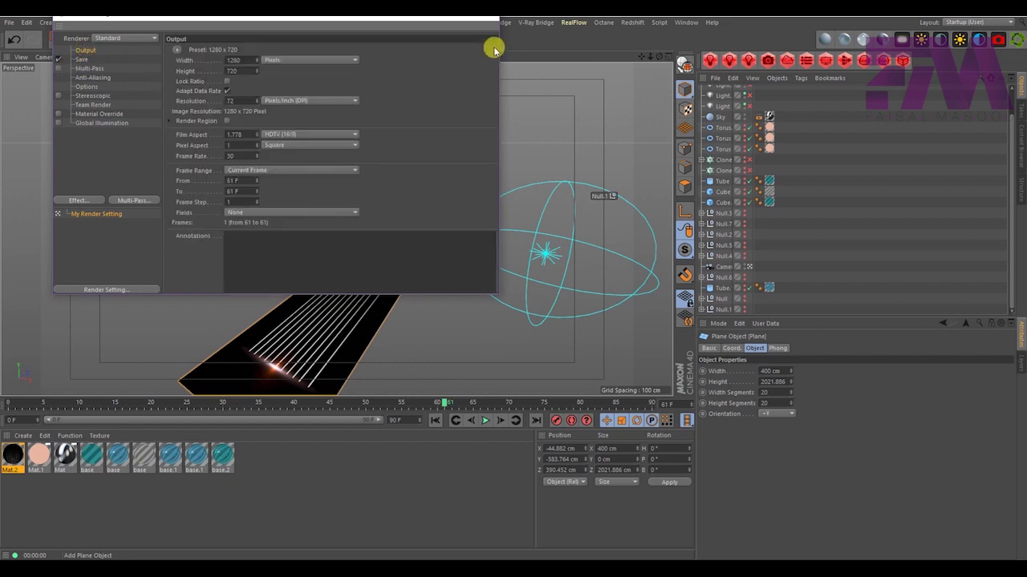
left_click(303, 40)
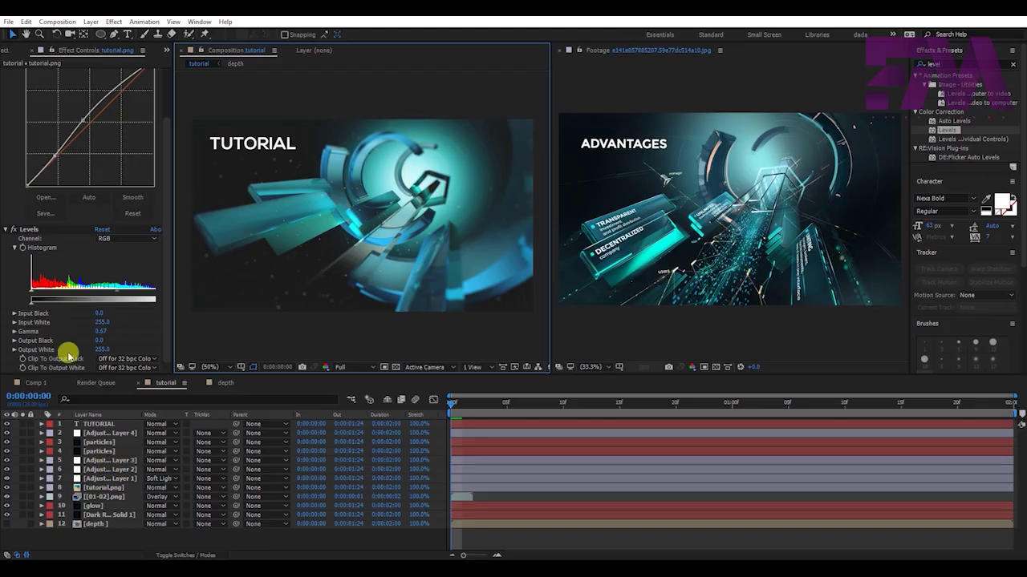
Add 01_0061.png to the comp above the glow layer and apply UnMult to it
left_click(6, 53)
left_click_drag(28, 154, 107, 497)
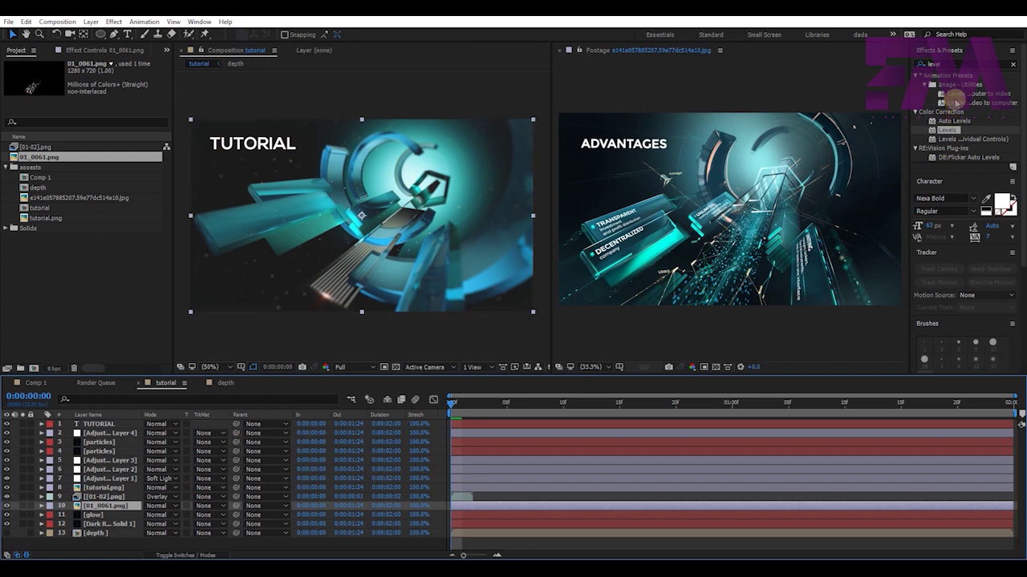
left_click(948, 61)
type("unm")
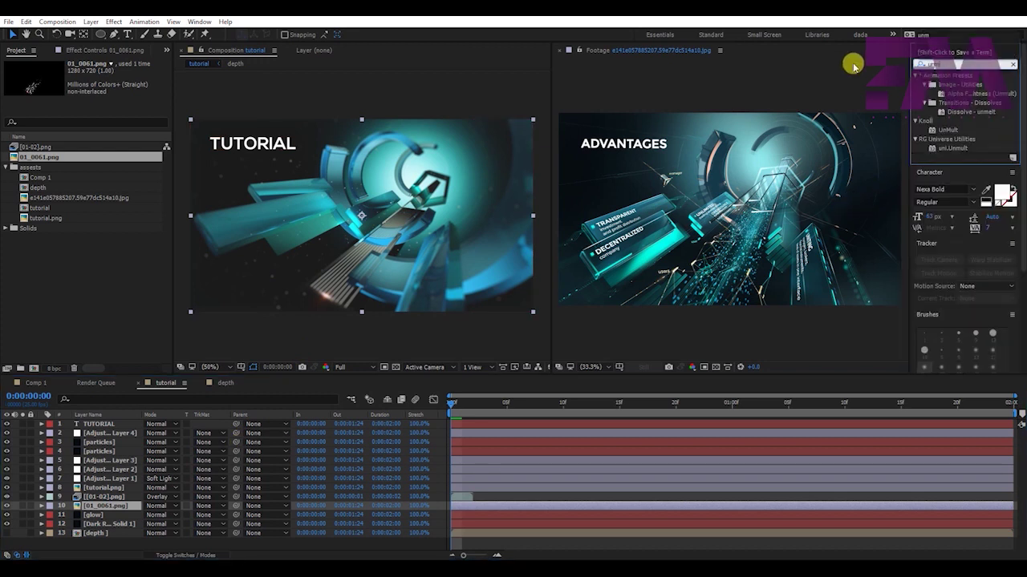
double_click(947, 130)
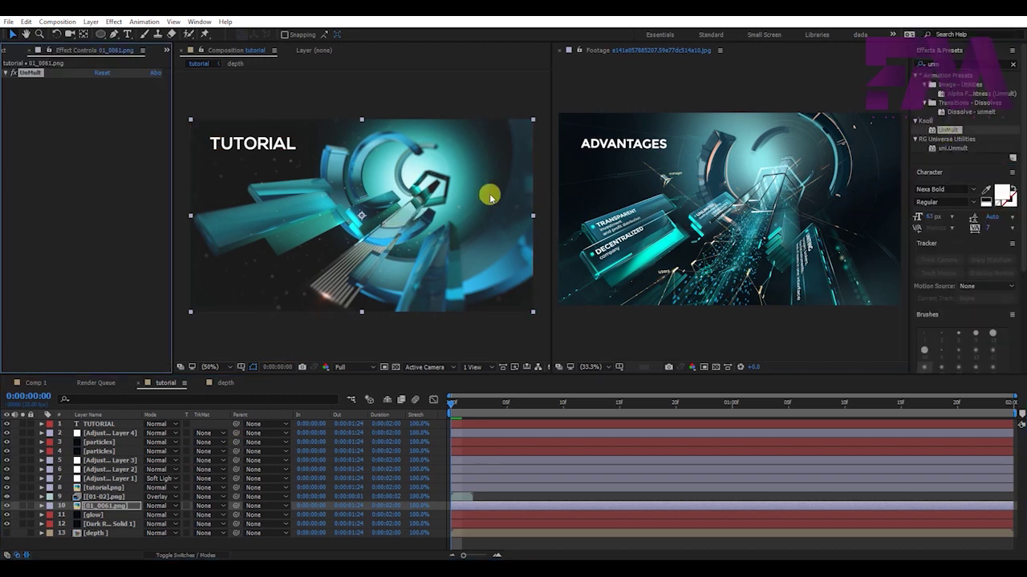
Set layer 10's blend mode to Add after trying Screen
left_click(156, 506)
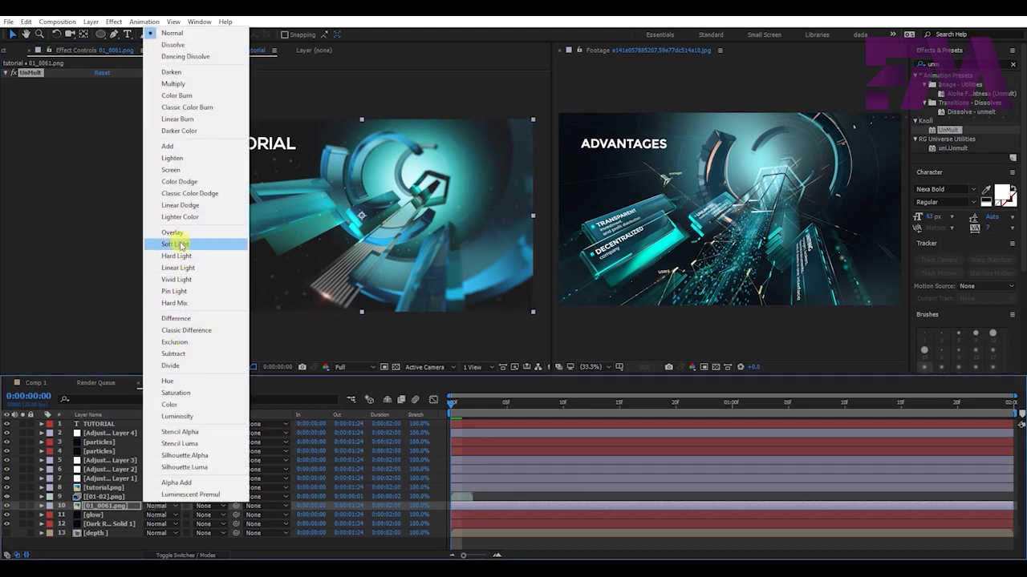
left_click(172, 172)
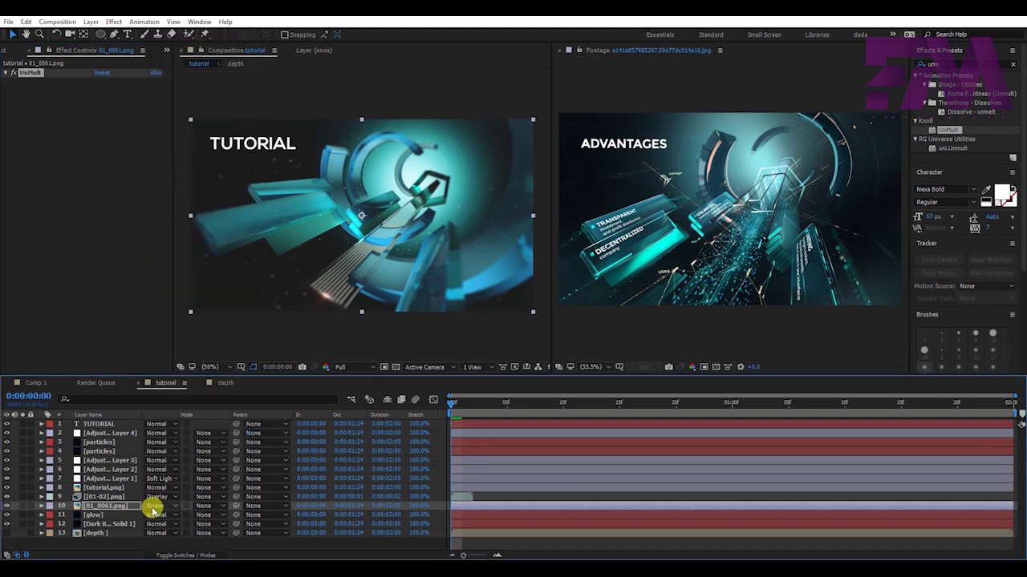
left_click(154, 506)
left_click(176, 145)
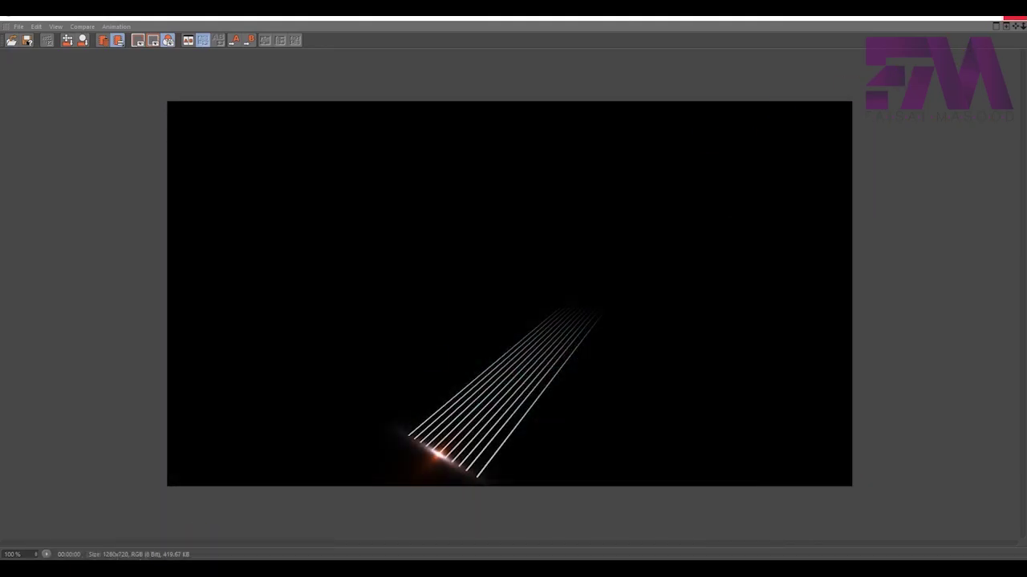
Lengthen the streak plane to 6402.401 cm, push it back, and re-render over the previous PNG
left_click(1014, 19)
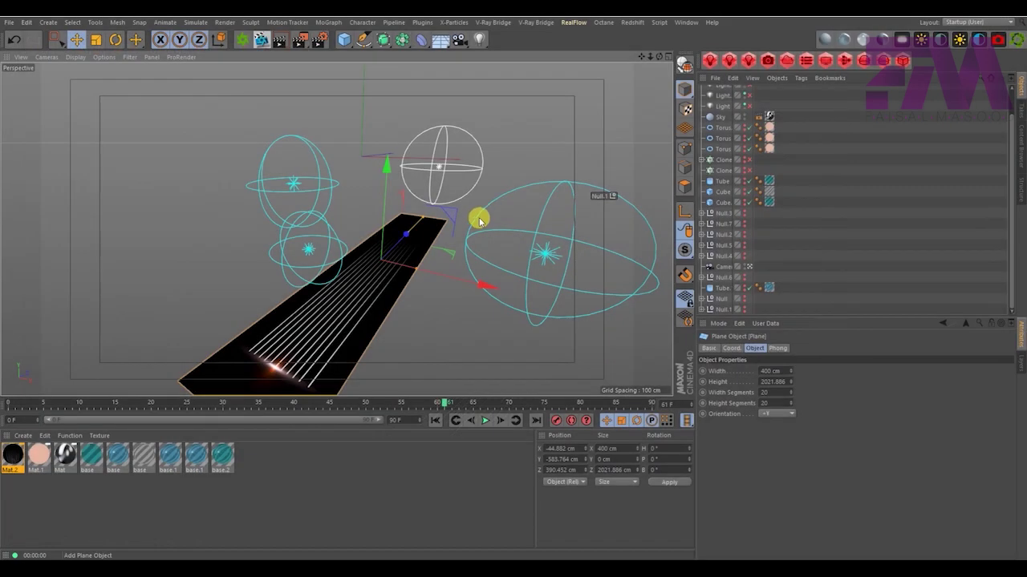
left_click_drag(369, 277, 458, 190)
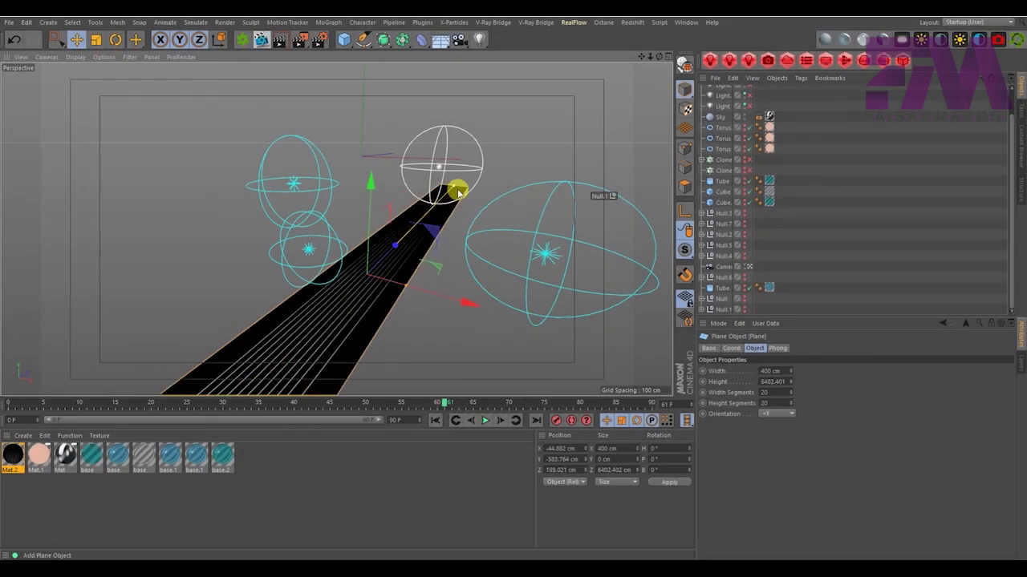
left_click_drag(393, 248, 428, 231)
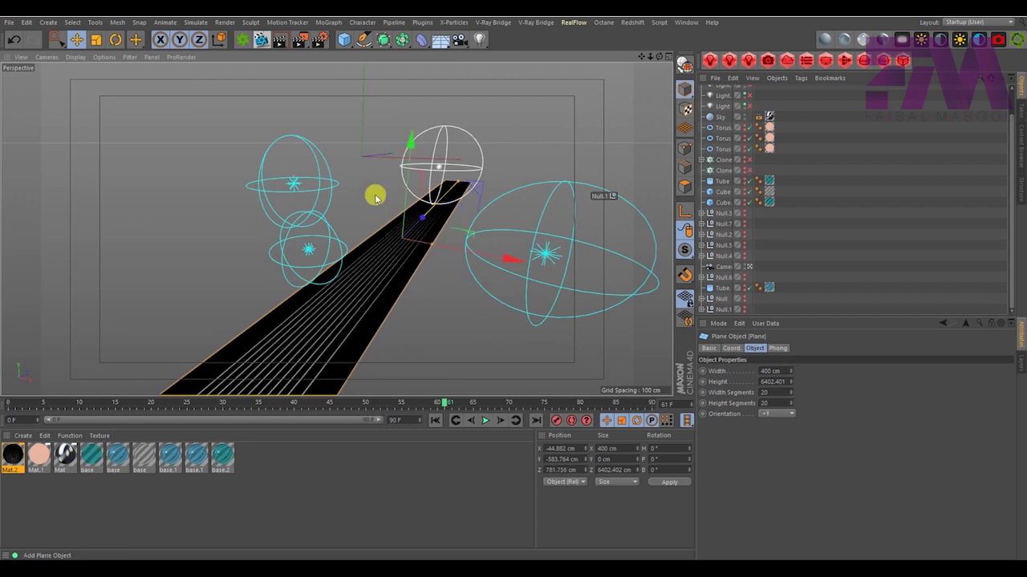
left_click(303, 46)
left_click(473, 326)
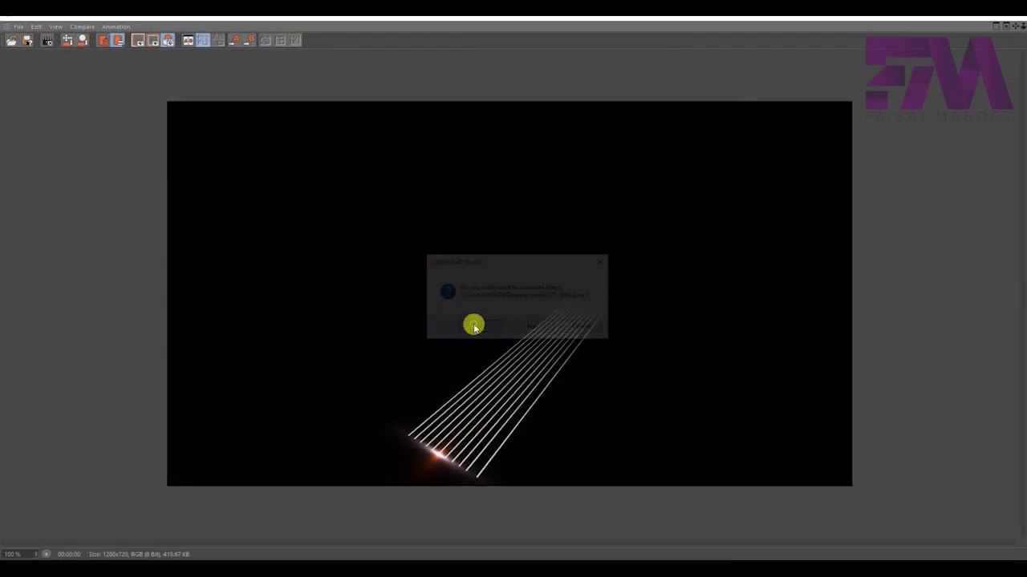
left_click(172, 555)
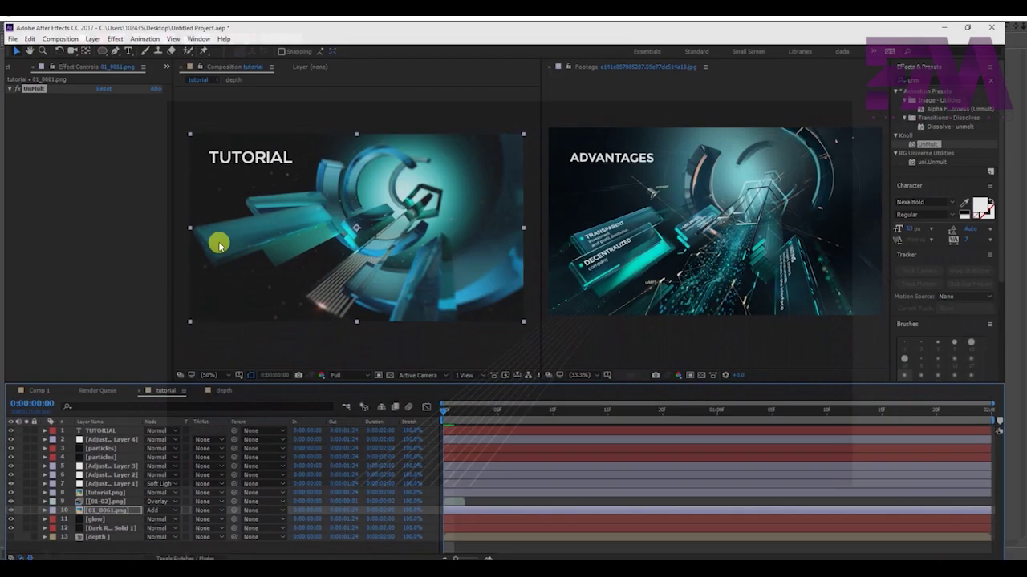
Reload 01_0061.png to pick up the longer streaks, deselect layer 10, and go back to Cinema 4D
left_click(4, 51)
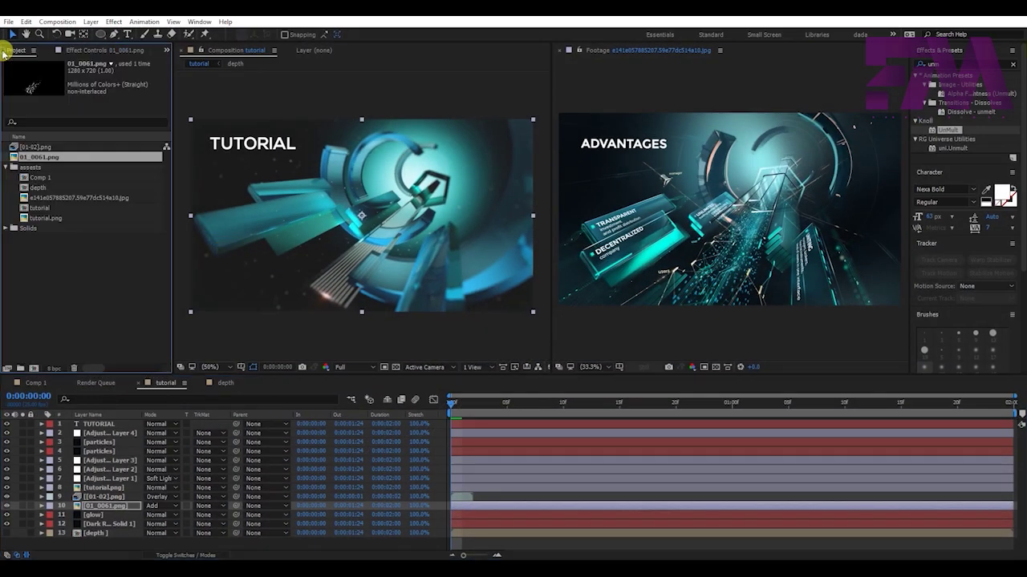
right_click(46, 158)
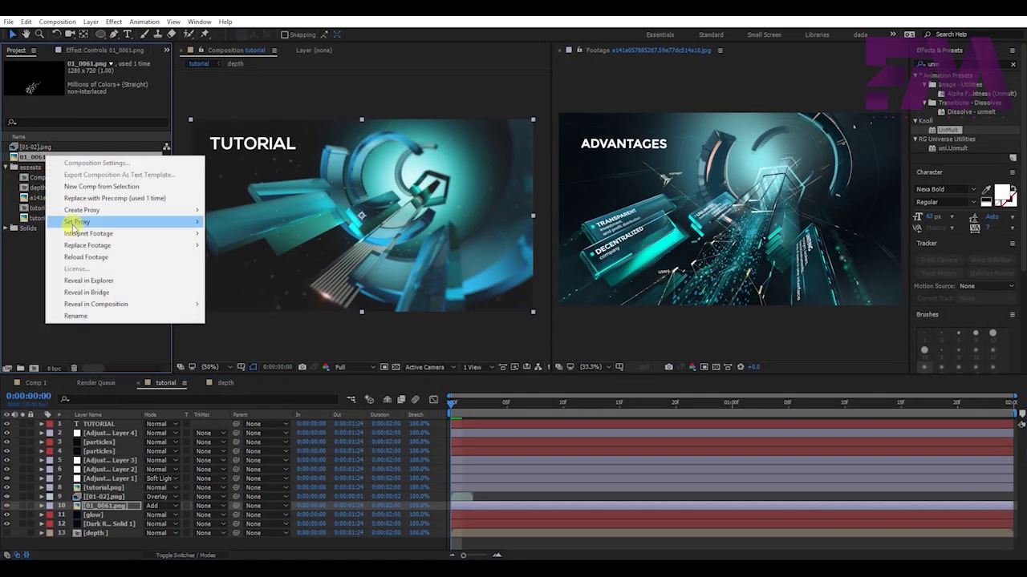
left_click(77, 256)
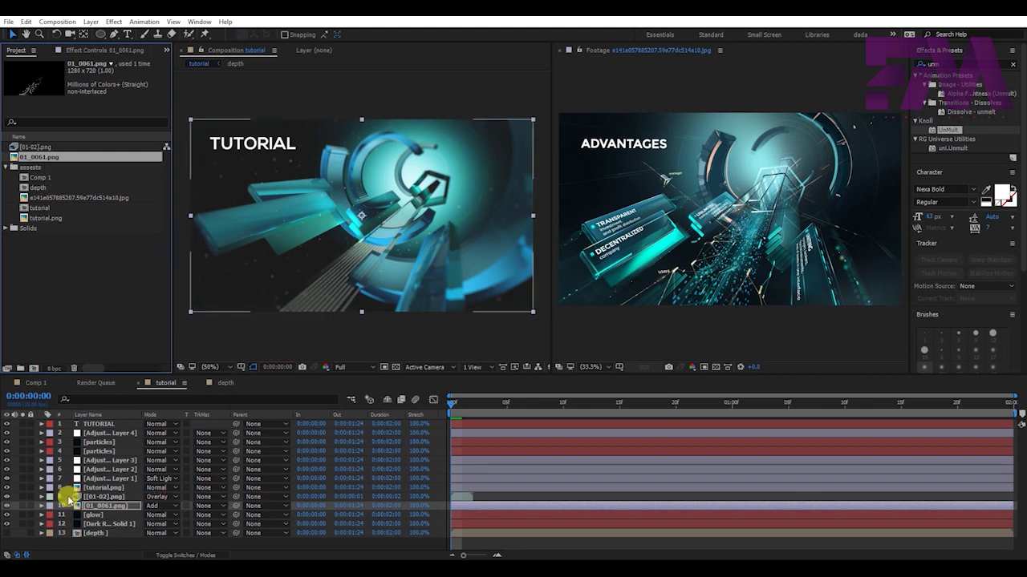
left_click(229, 361)
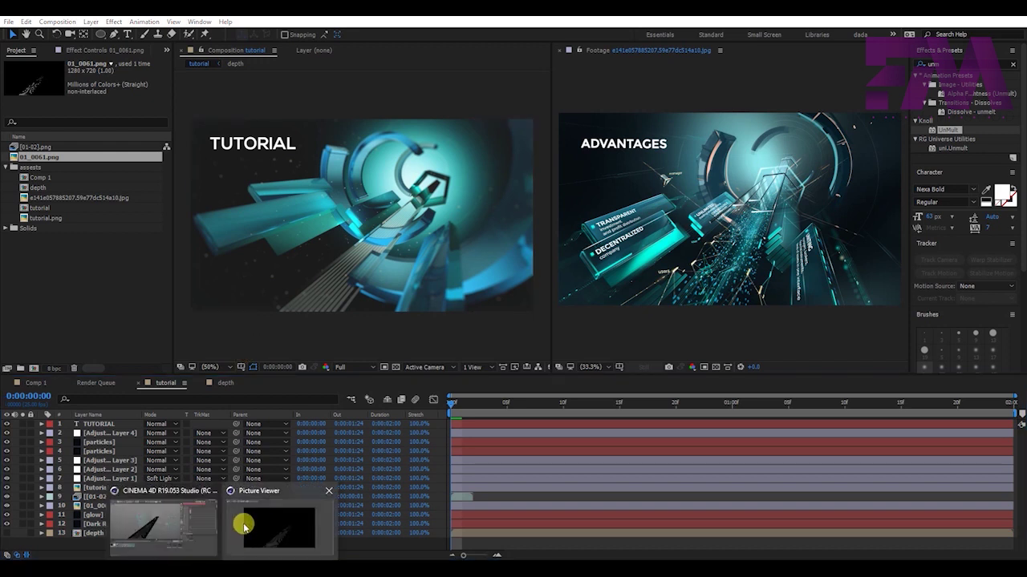
left_click(241, 522)
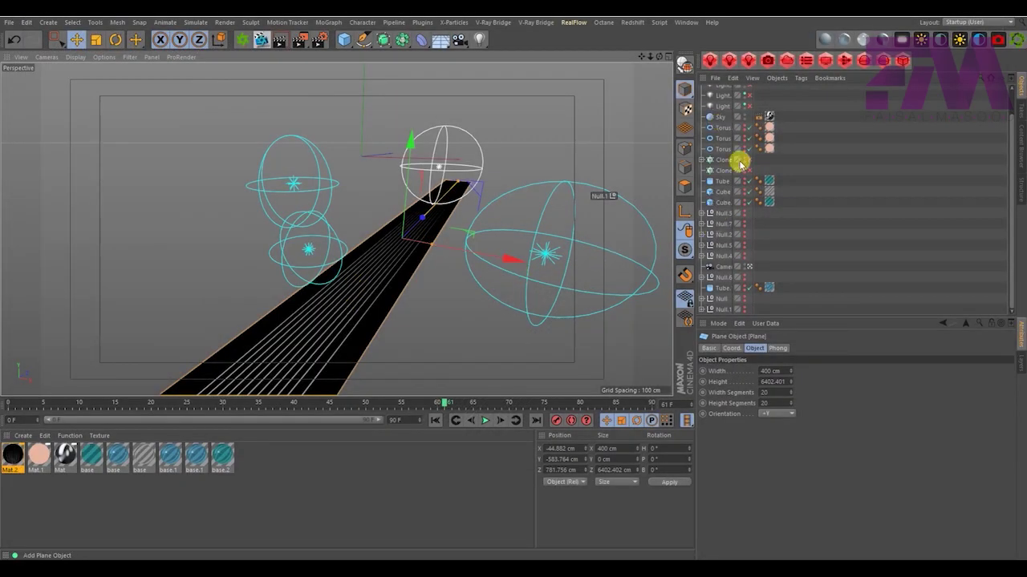
Duplicate the streak plane, slide the copy sideways and tilt it about 9 degrees
scroll(739, 163, "up", 1)
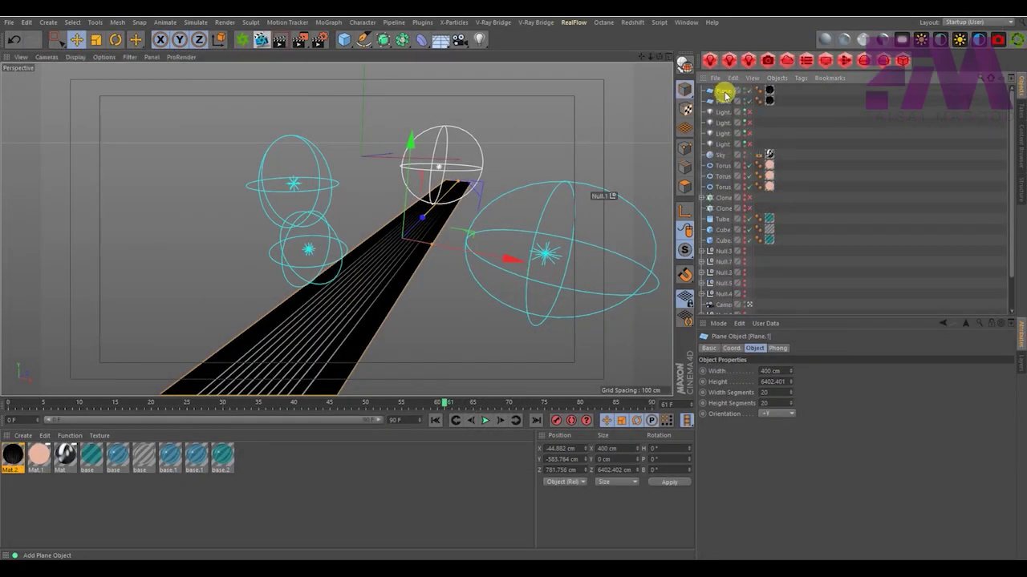
mouse_move(481, 248)
left_mouse_down("ctrl")
mouse_move(368, 227)
mouse_move(372, 189)
mouse_move(333, 177)
left_mouse_up("ctrl")
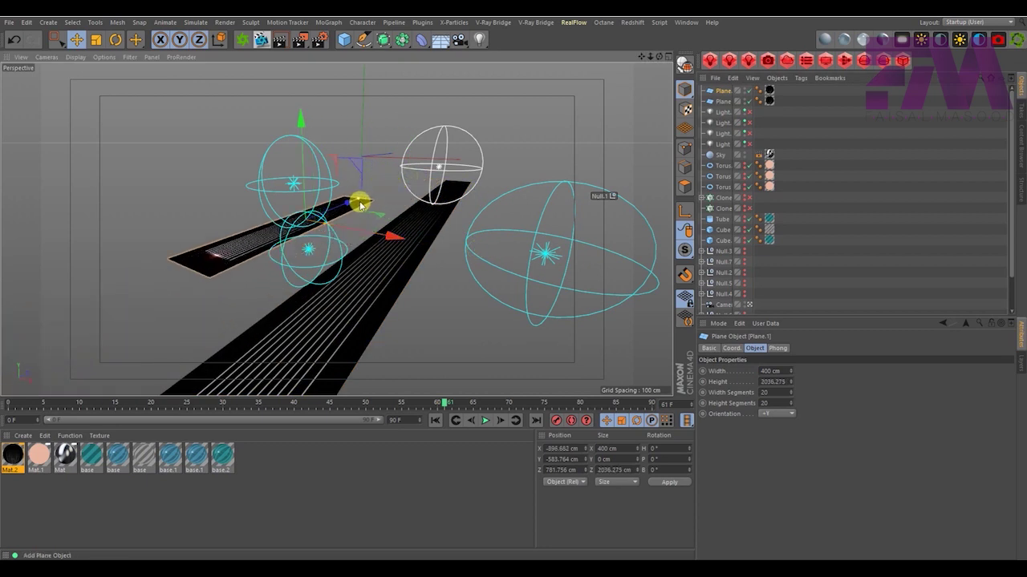
left_click(114, 39)
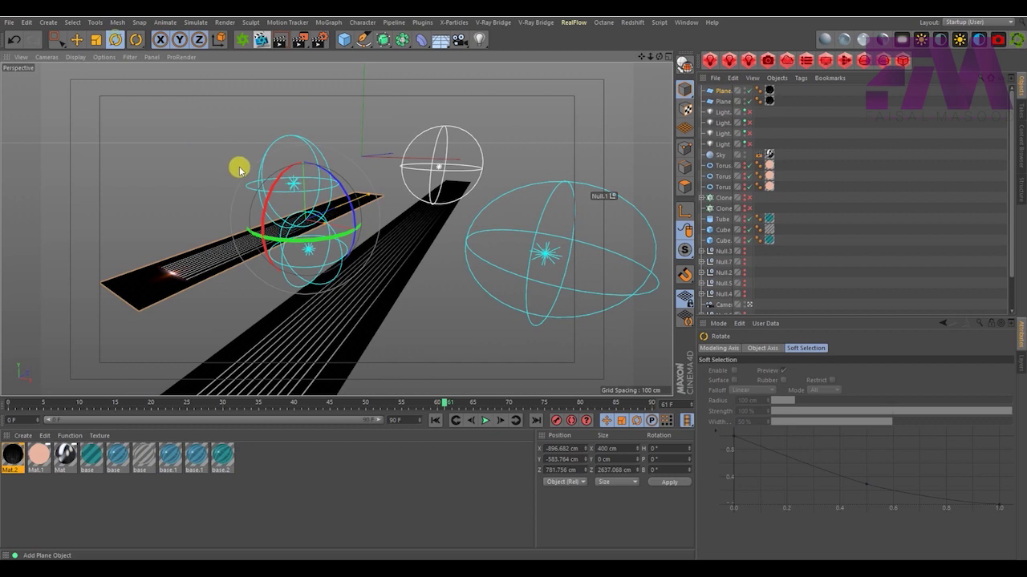
left_click_drag(327, 170, 345, 210)
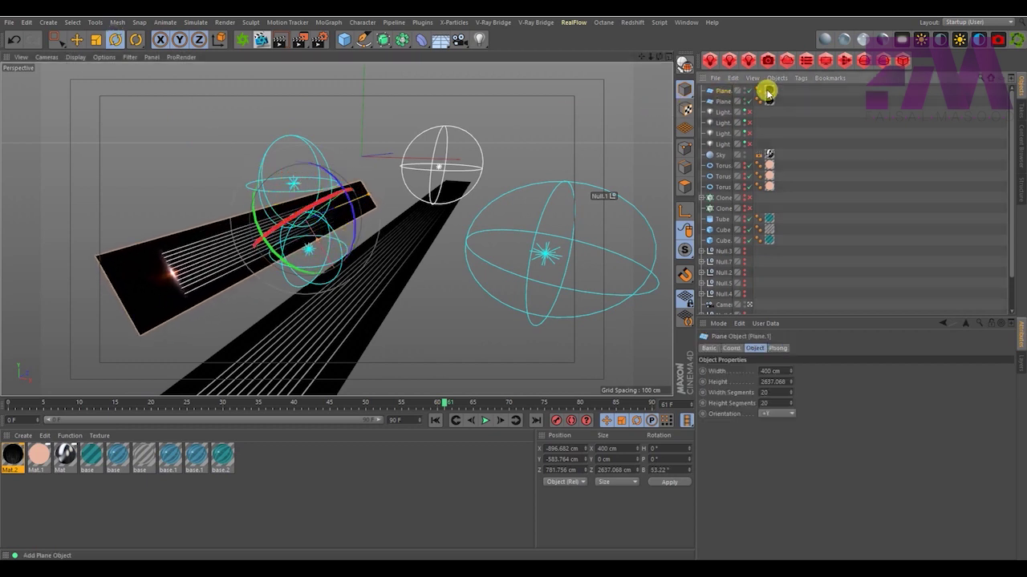
Retile the plane texture to Length U 98% and V 103%, and hide the black ground plane
left_click(769, 91)
left_click_drag(866, 470, 867, 463)
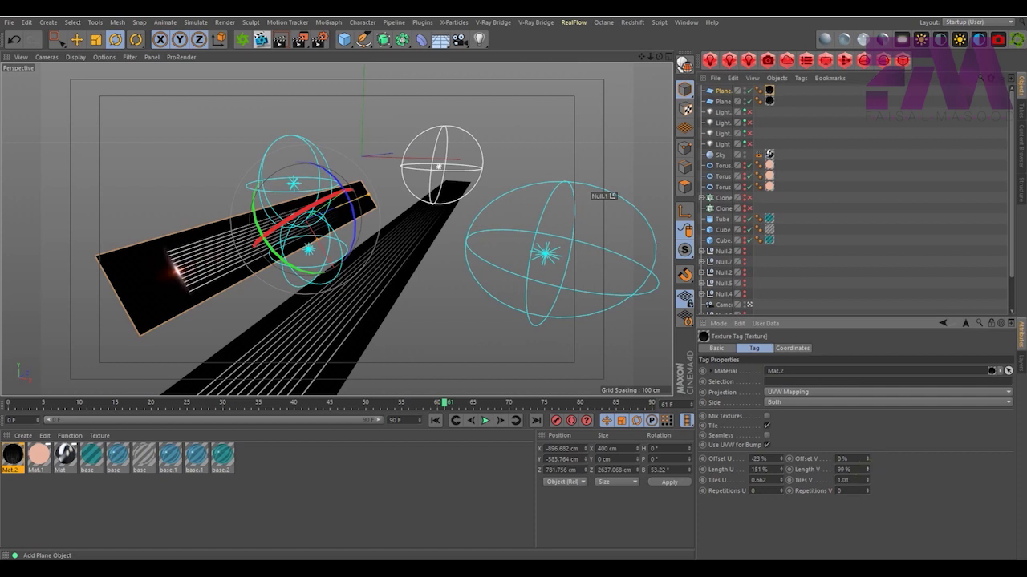
mouse_move(782, 471)
left_mouse_down()
mouse_move(782, 489)
mouse_move(781, 457)
left_mouse_up()
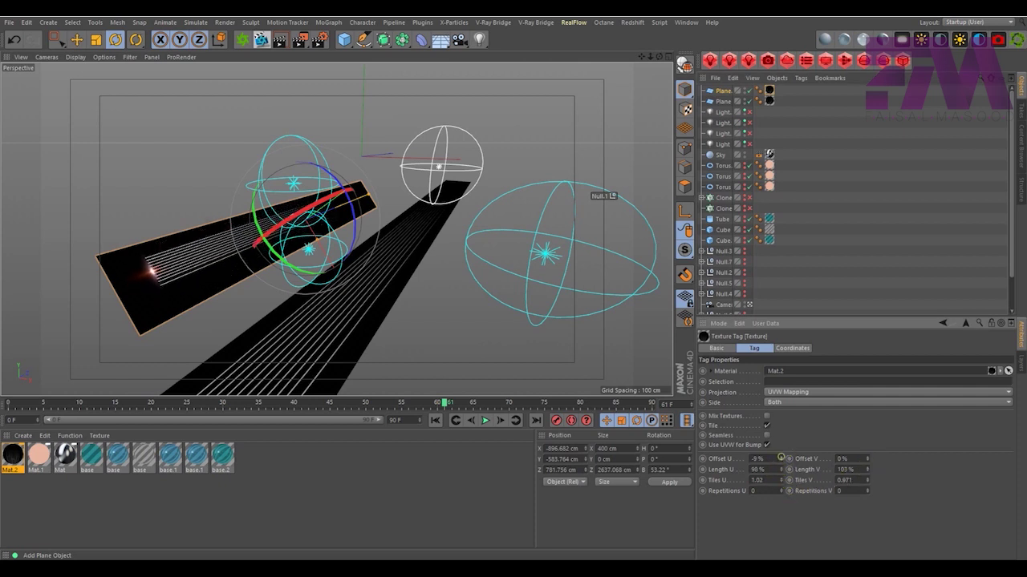
left_click(742, 100)
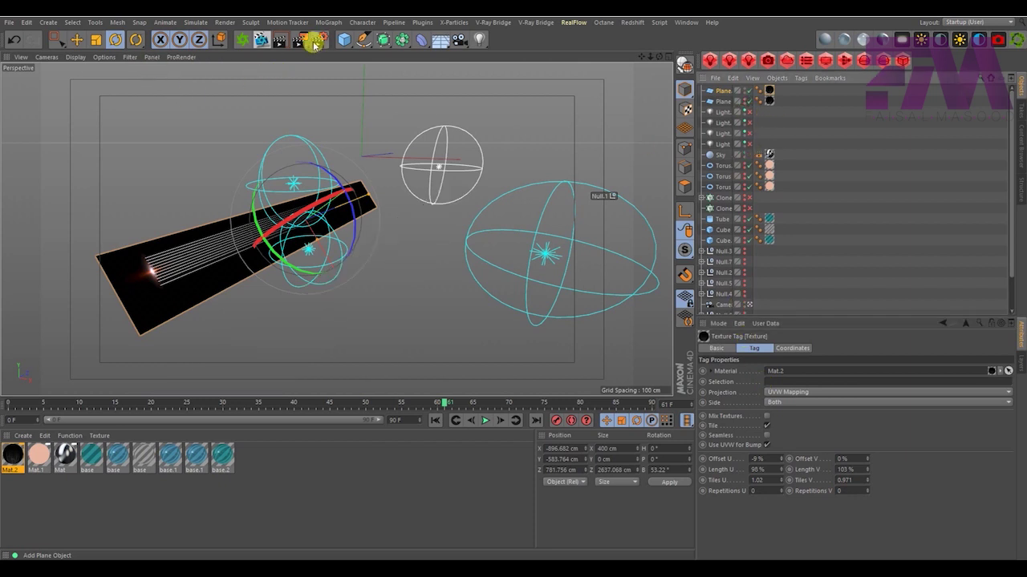
Set the render to save as PNG with alpha in the hud01 folder and render the frame
left_click(317, 40)
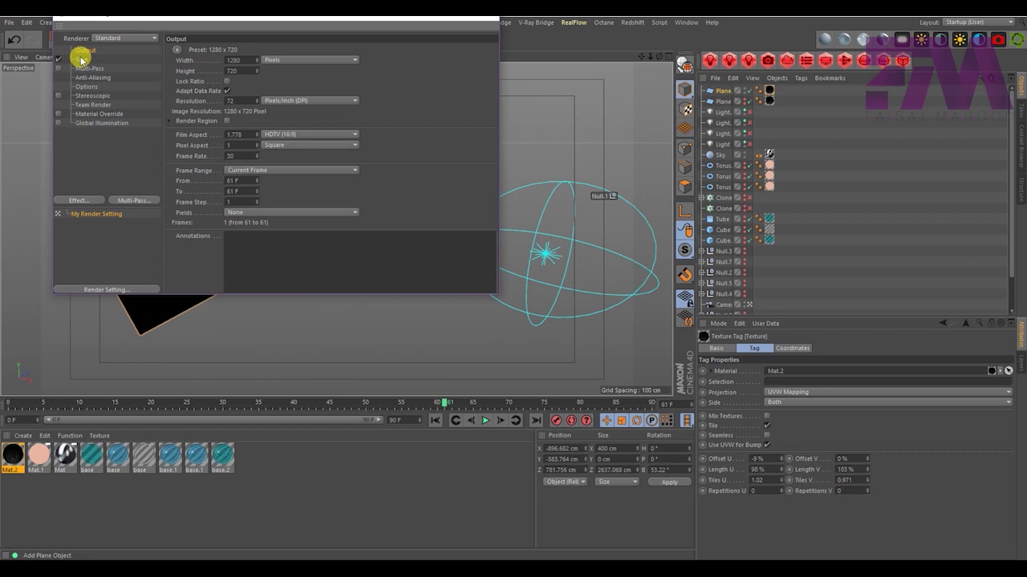
left_click(81, 60)
left_click(470, 71)
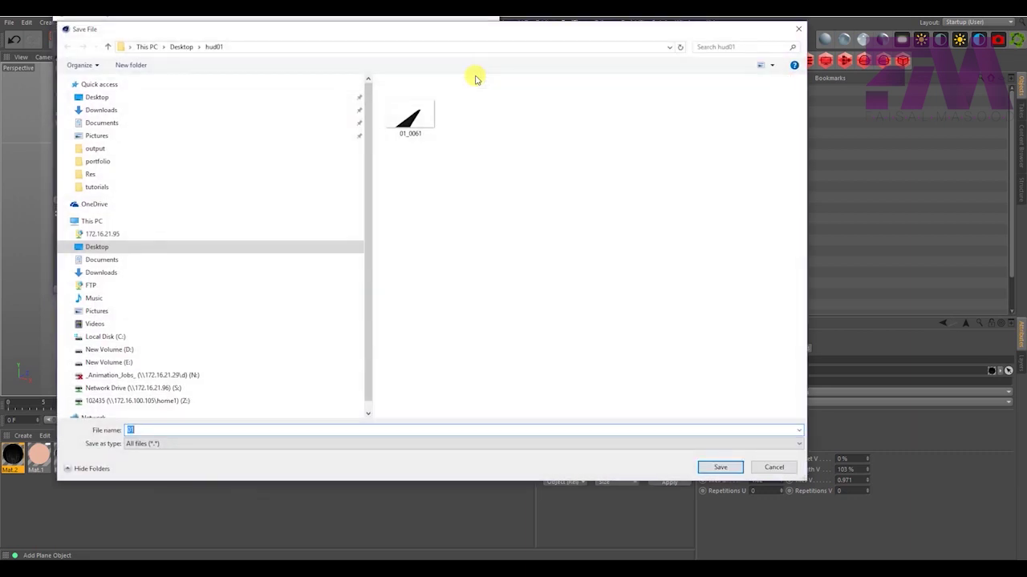
left_click(708, 473)
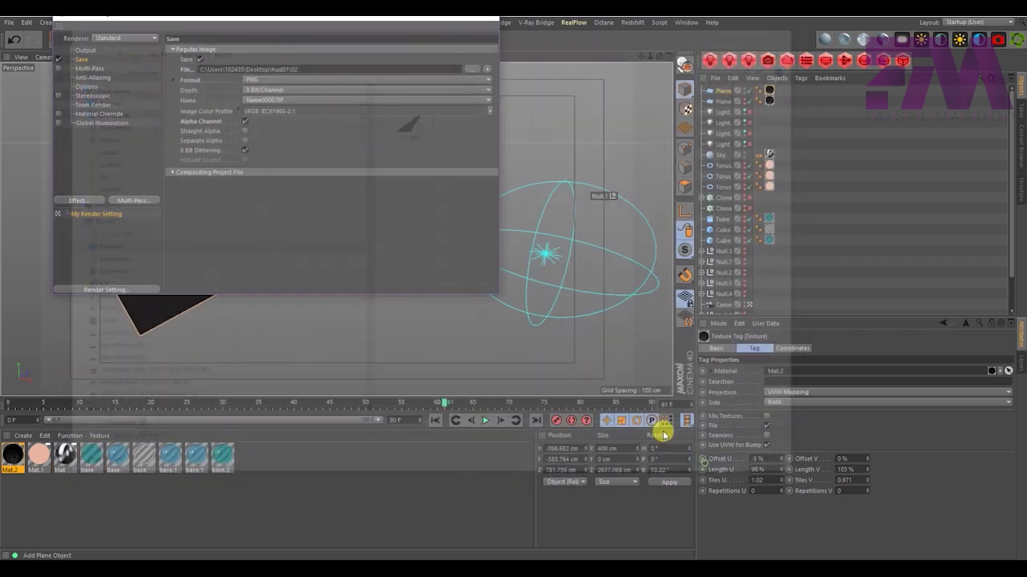
left_click(84, 49)
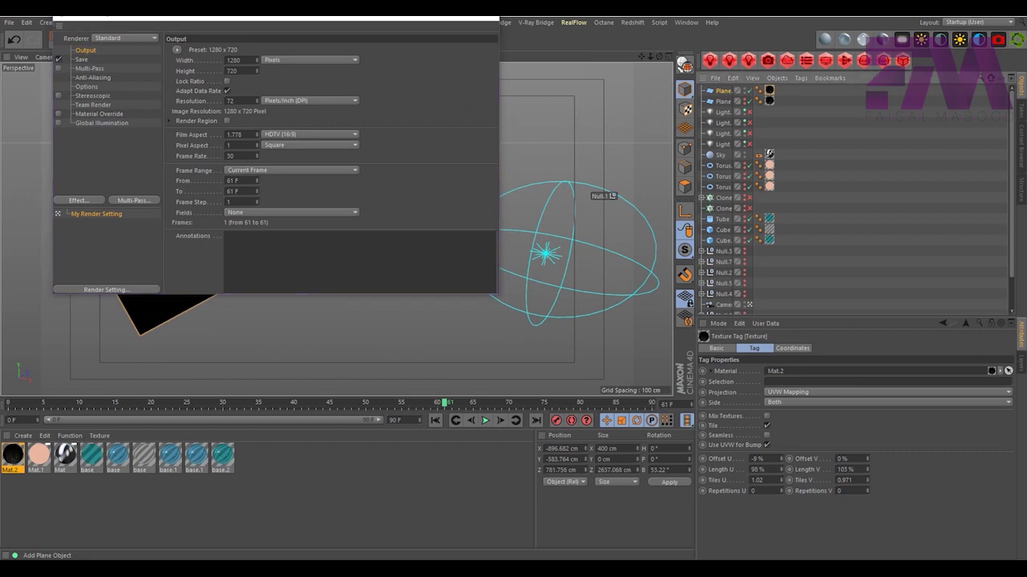
left_click(494, 27)
left_click(298, 38)
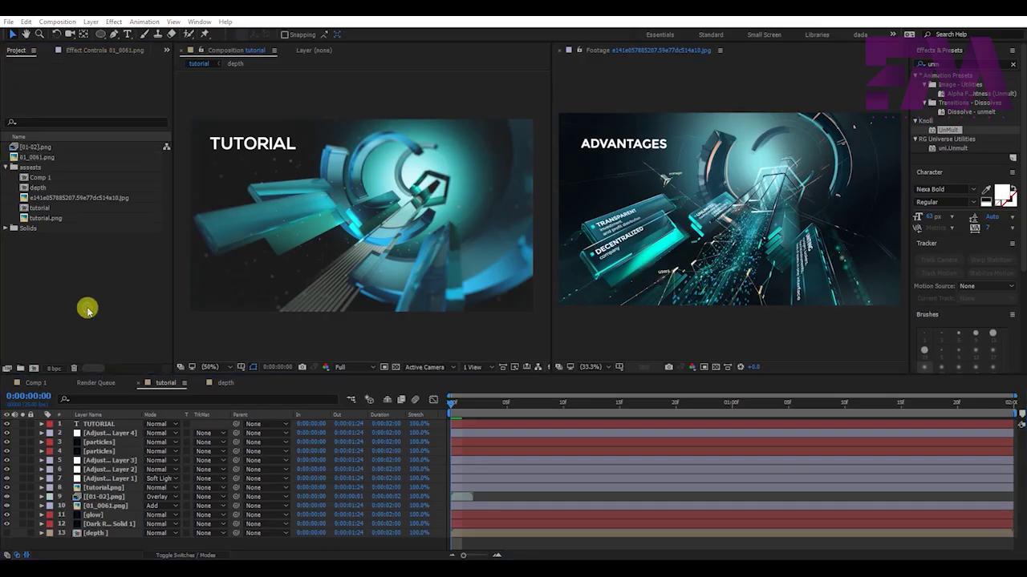
Import 02_0061.png, place it in the tutorial timeline, and apply UnMult to the layer
double_click(85, 305)
left_click(224, 103)
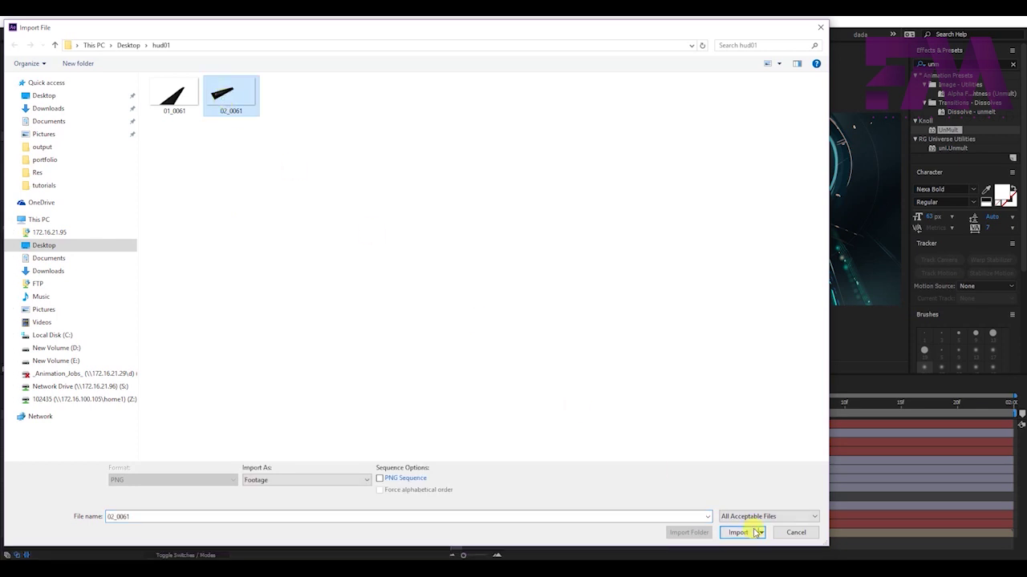
left_click(755, 532)
left_click_drag(36, 167, 133, 491)
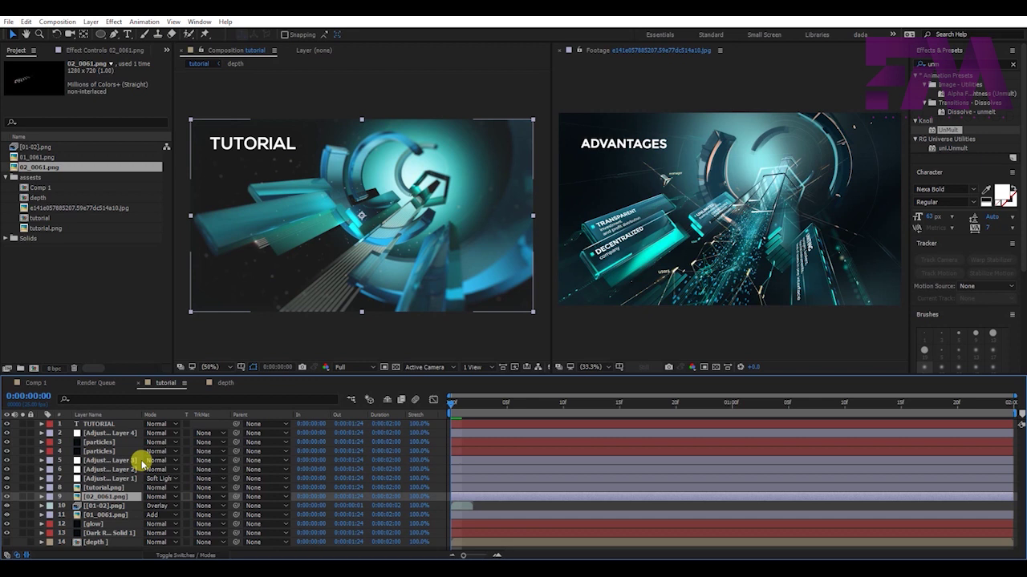
left_click(944, 131)
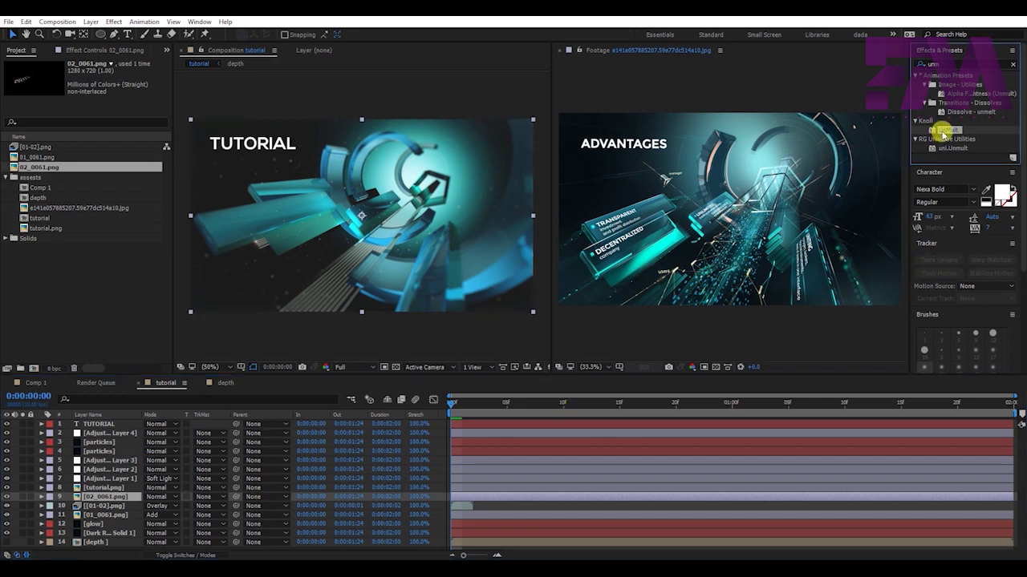
left_click_drag(944, 131, 484, 219)
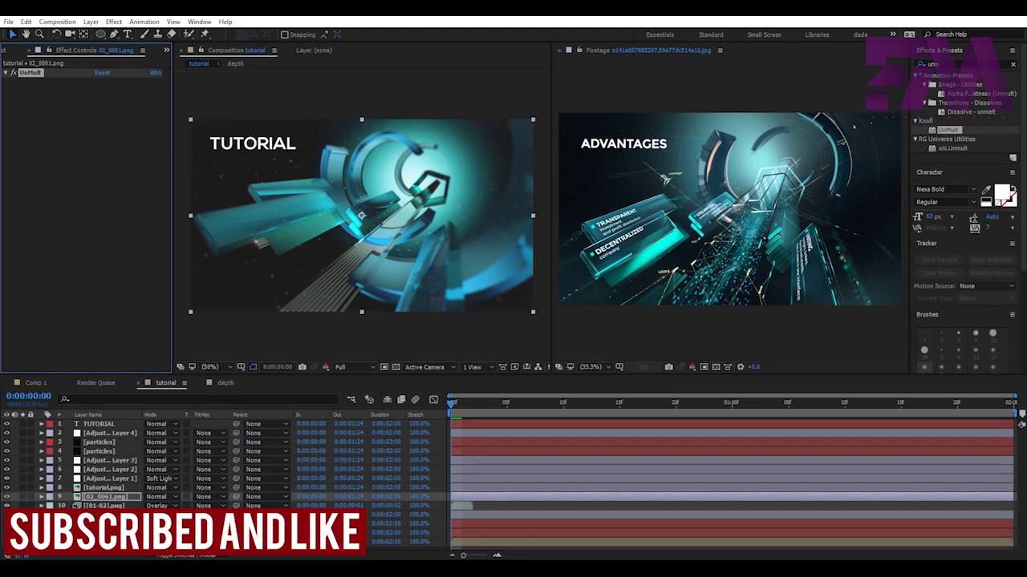
left_click(249, 529)
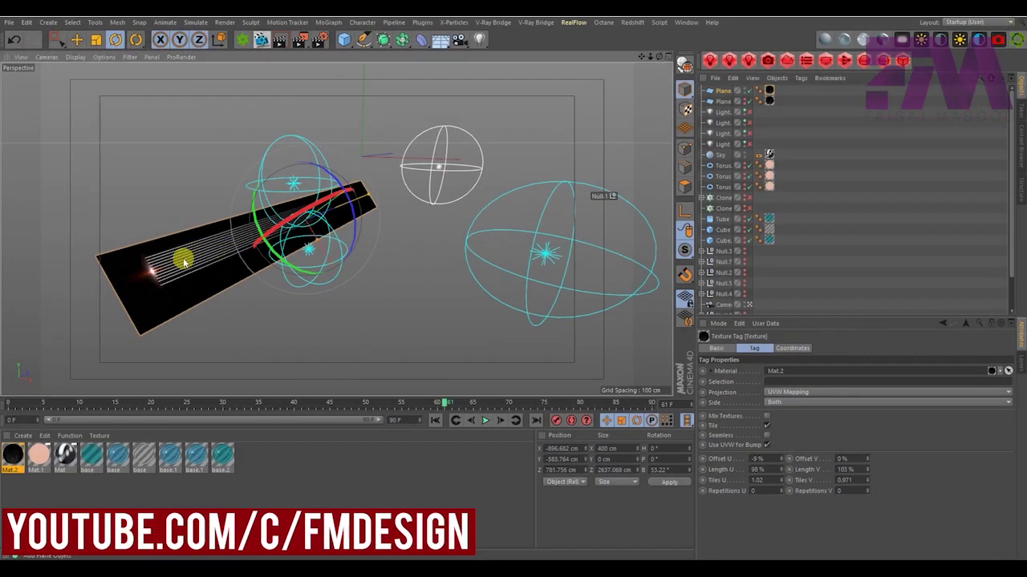
Widen the plane to 436.943 cm, move it up and right, then re-render over 02_0061.png
left_click(179, 259)
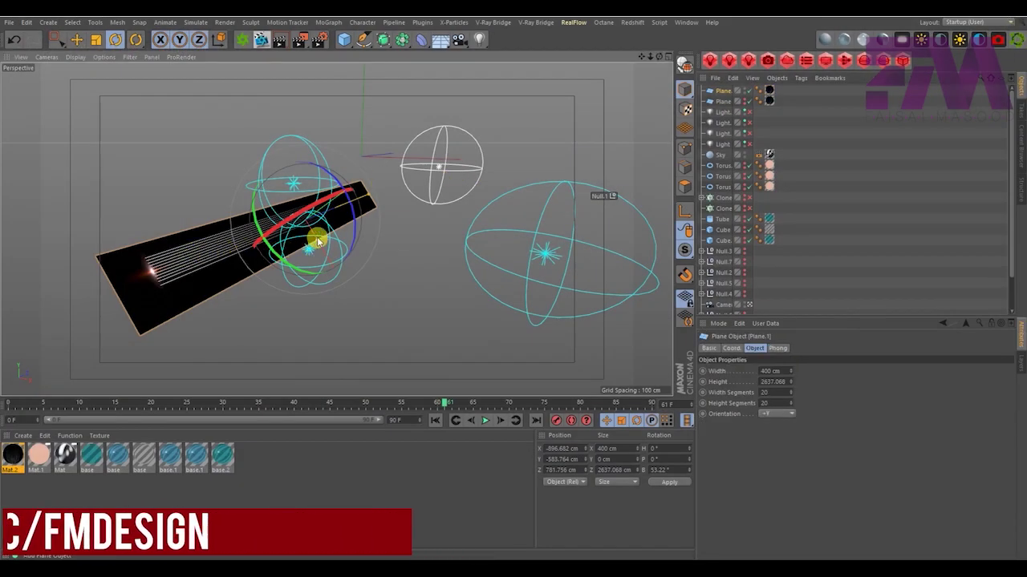
left_click_drag(312, 245, 314, 247)
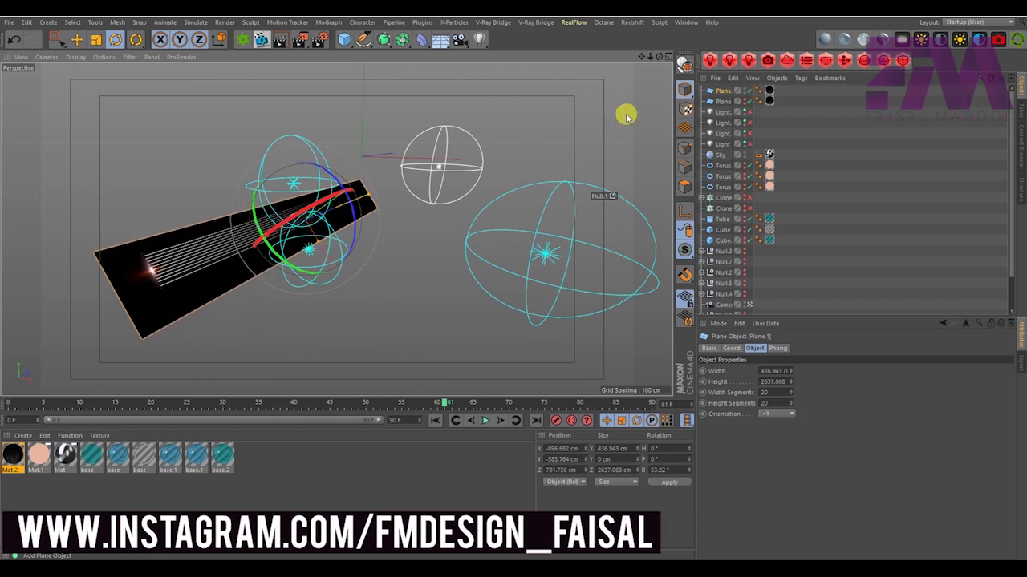
left_click(76, 39)
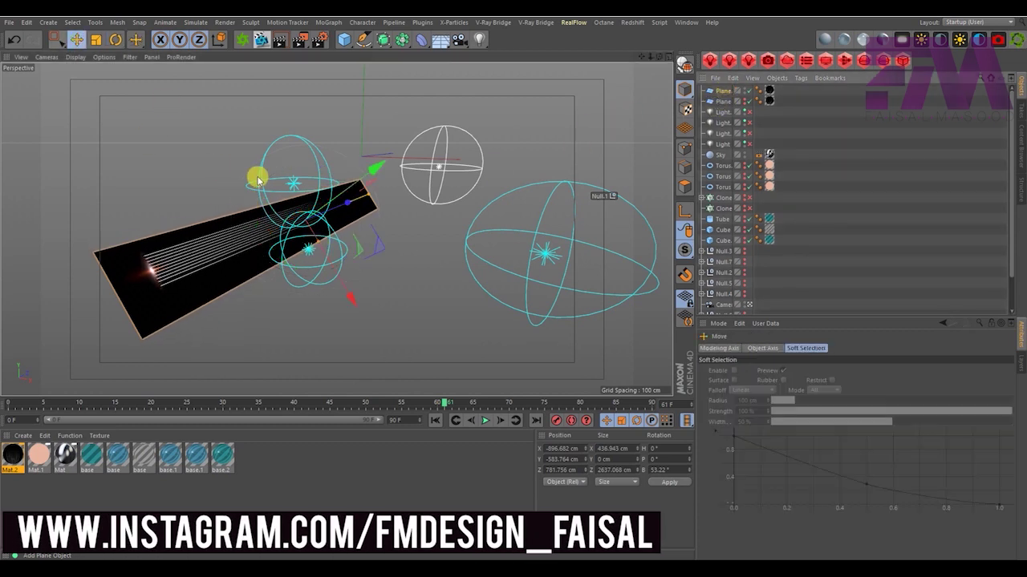
mouse_move(324, 269)
left_mouse_down()
mouse_move(357, 229)
mouse_move(348, 229)
left_mouse_up()
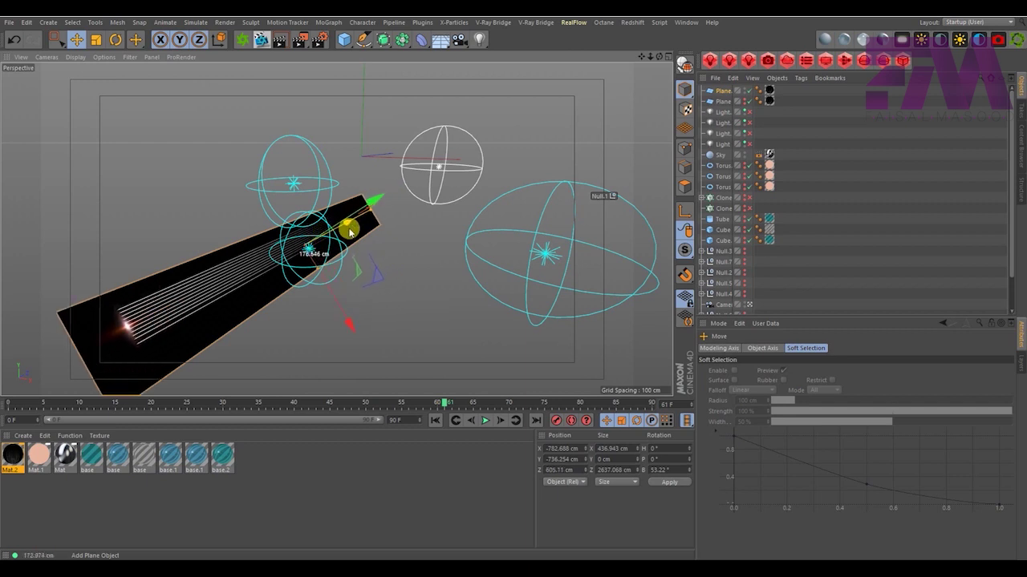
left_click(297, 41)
left_click(488, 330)
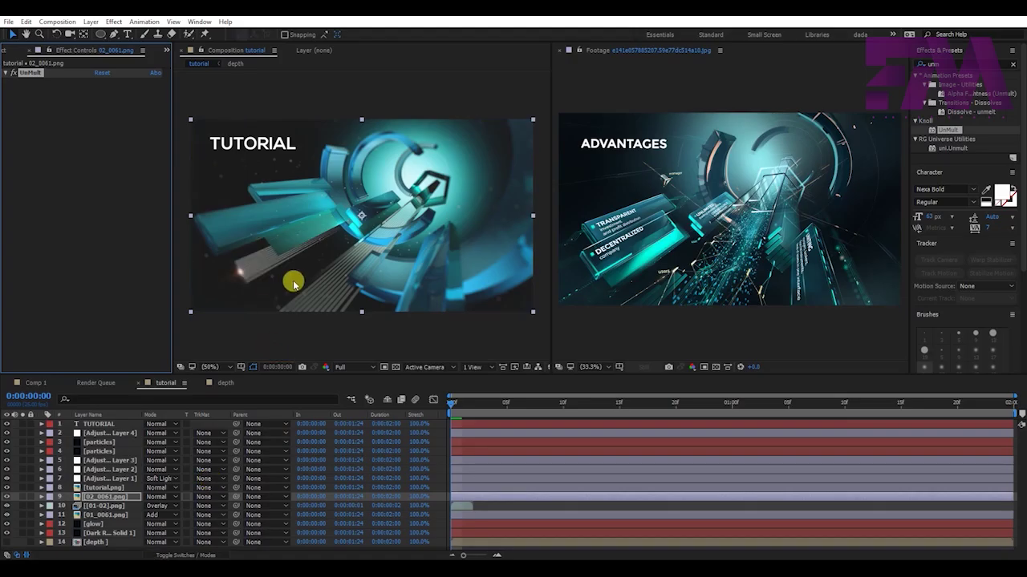
Set the 02_0061.png layer back to Normal after trying Overlay, and lower its opacity to 49%
left_click(156, 497)
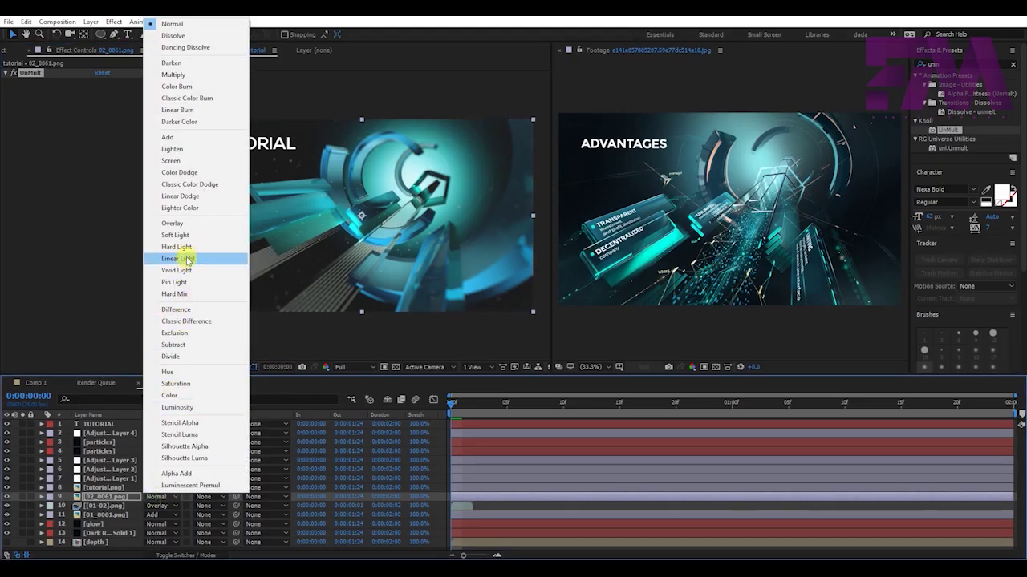
left_click(182, 224)
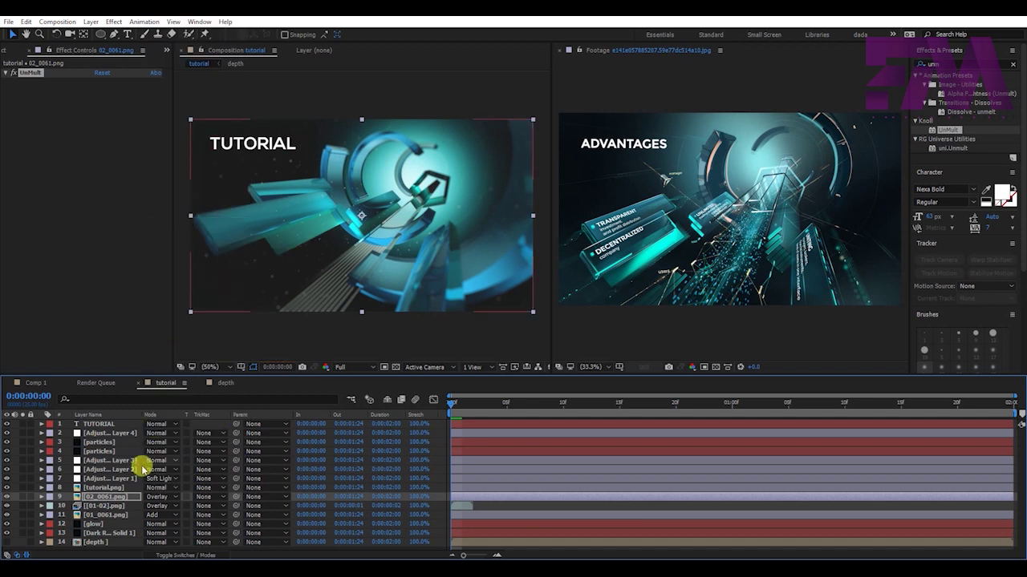
left_click(152, 499)
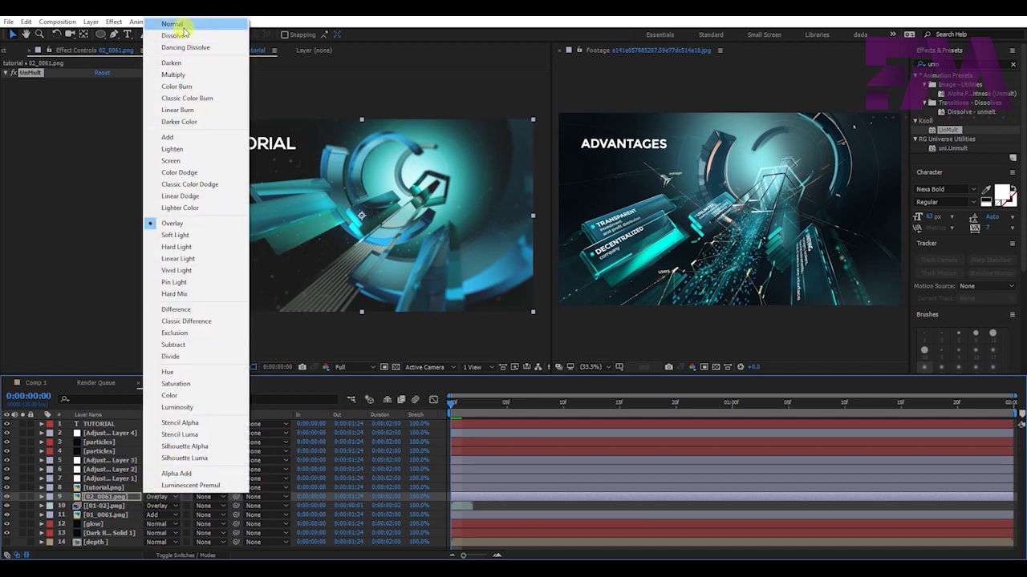
left_click(171, 24)
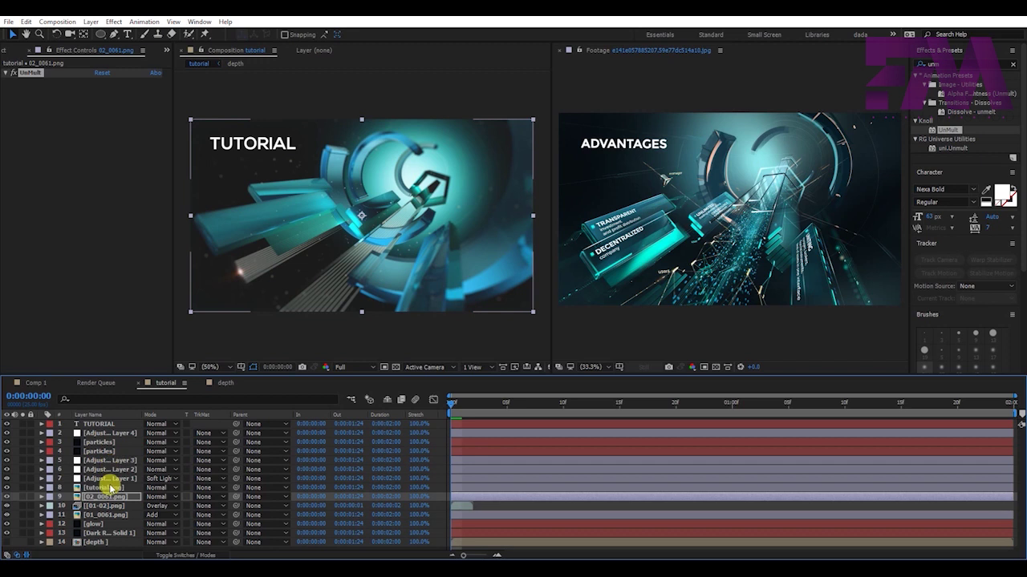
key("t")
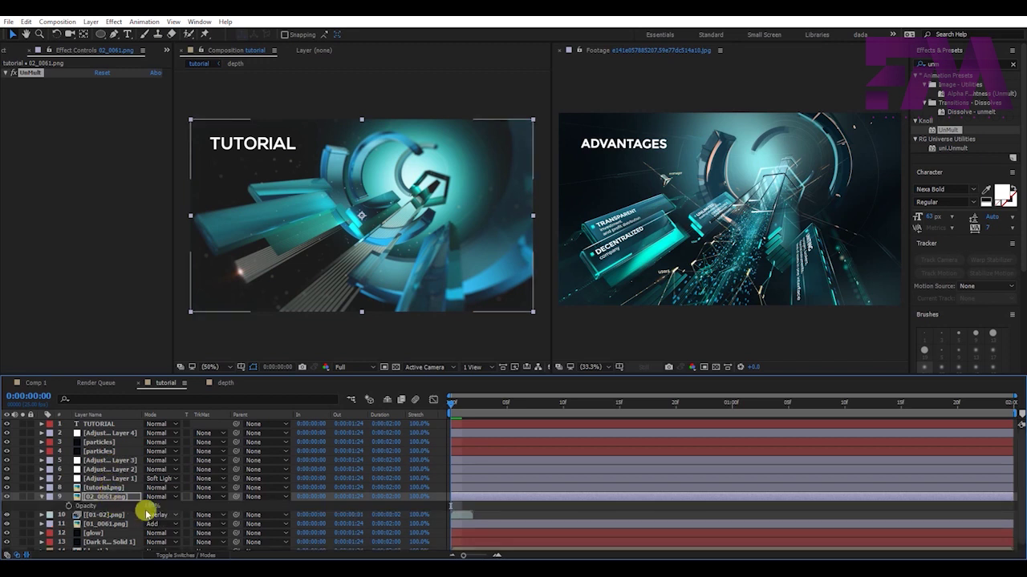
left_click_drag(115, 510, 116, 511)
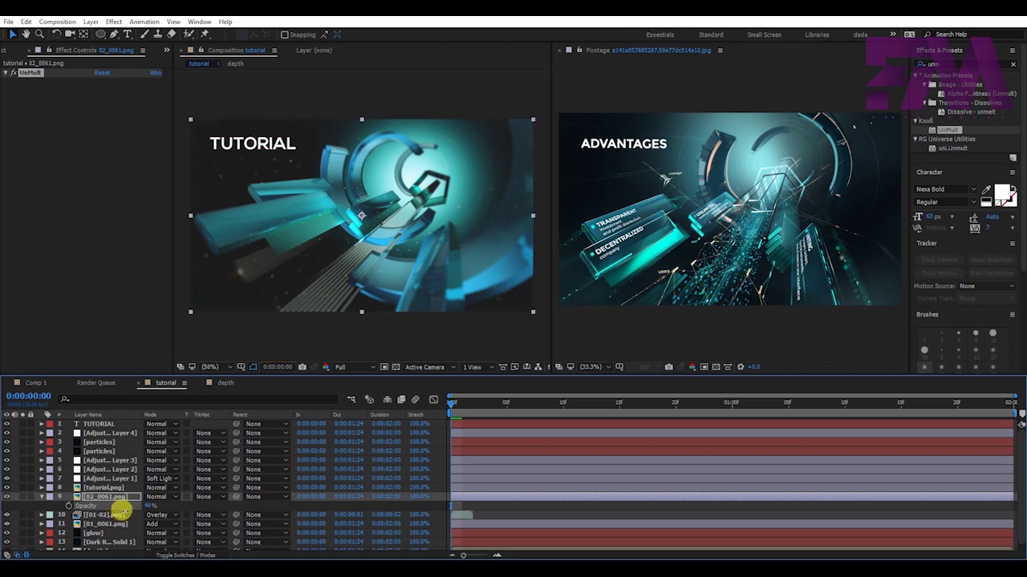
left_click(122, 510)
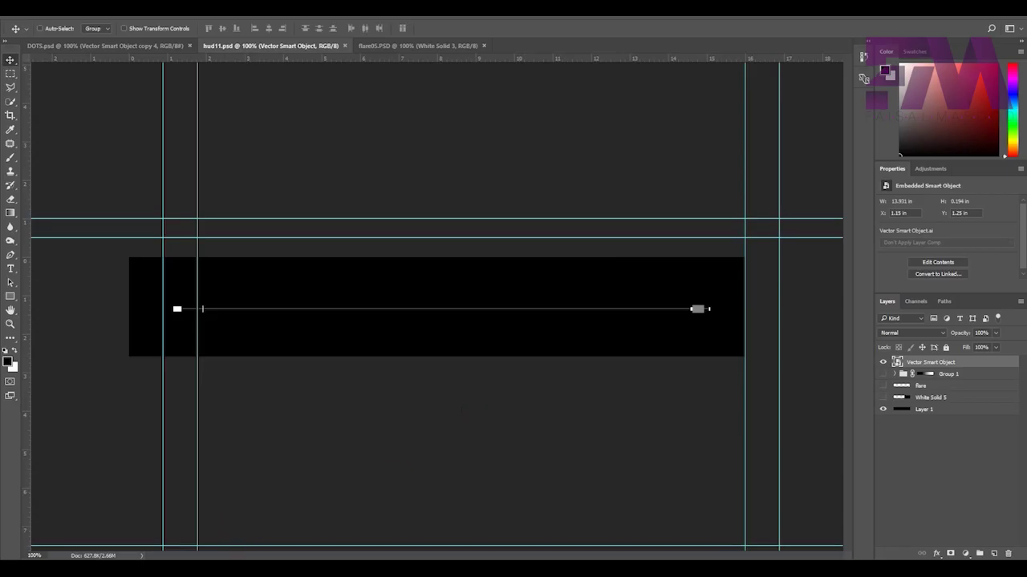
Return from Photoshop to the Cinema 4D render, then to the scene with the 436.943 cm streak plane
left_click(234, 502)
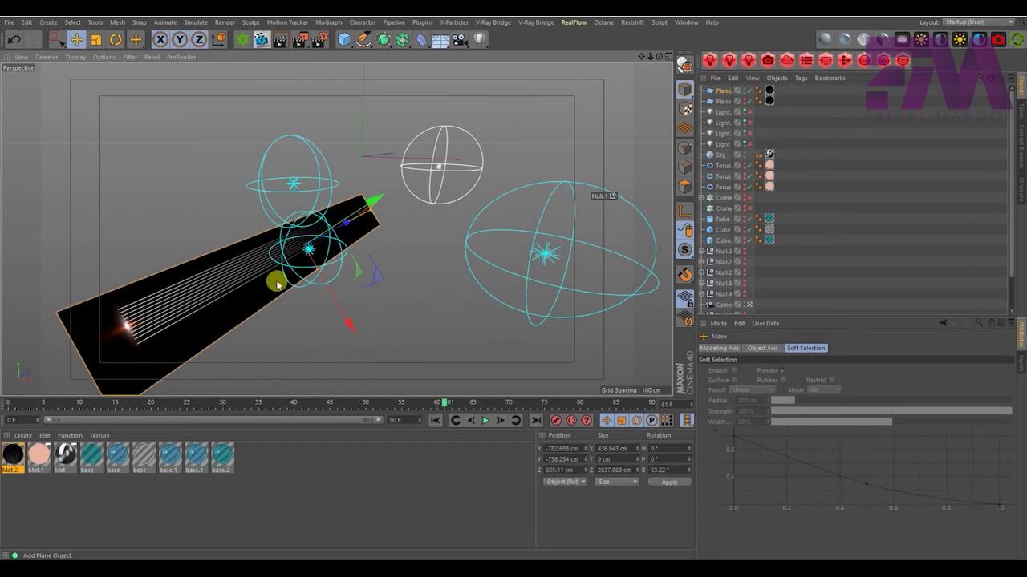
left_click(176, 296)
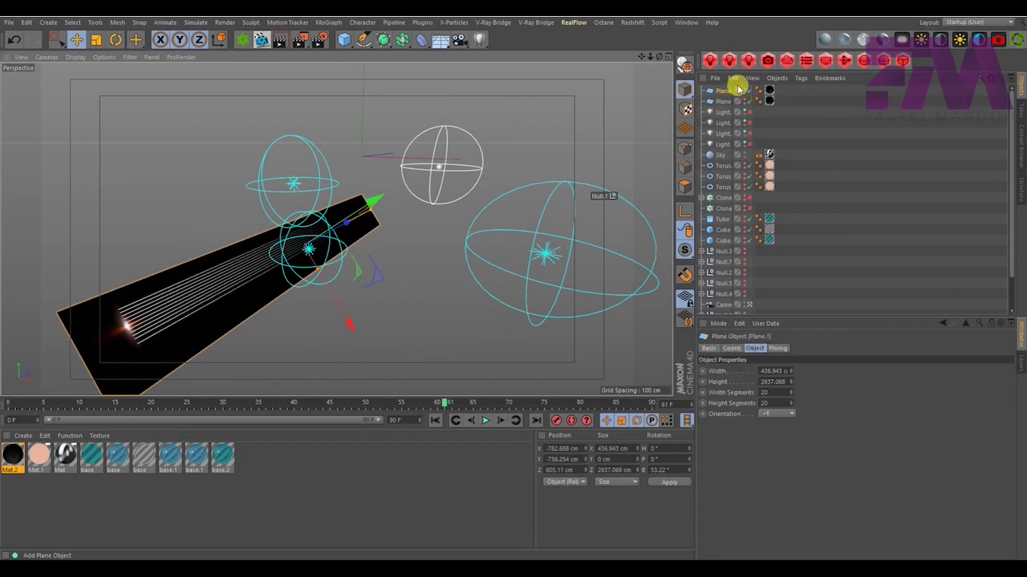
Duplicate the streak plane, bank it 113.22° and place it at X 435.36 cm, Y -255.139 cm
left_click_drag(724, 94, 723, 87)
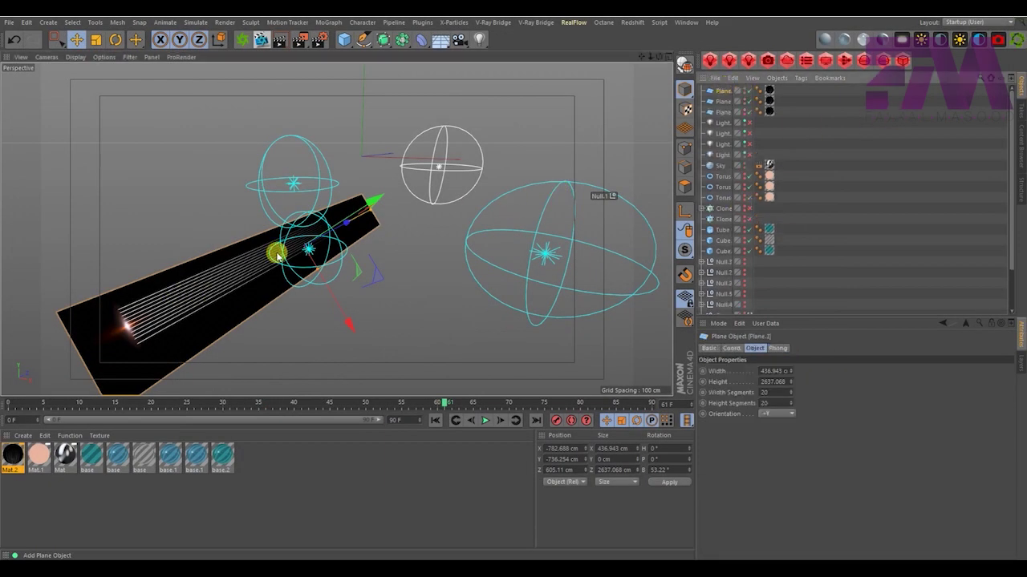
left_click_drag(355, 195, 518, 183)
left_click_drag(426, 237, 596, 184)
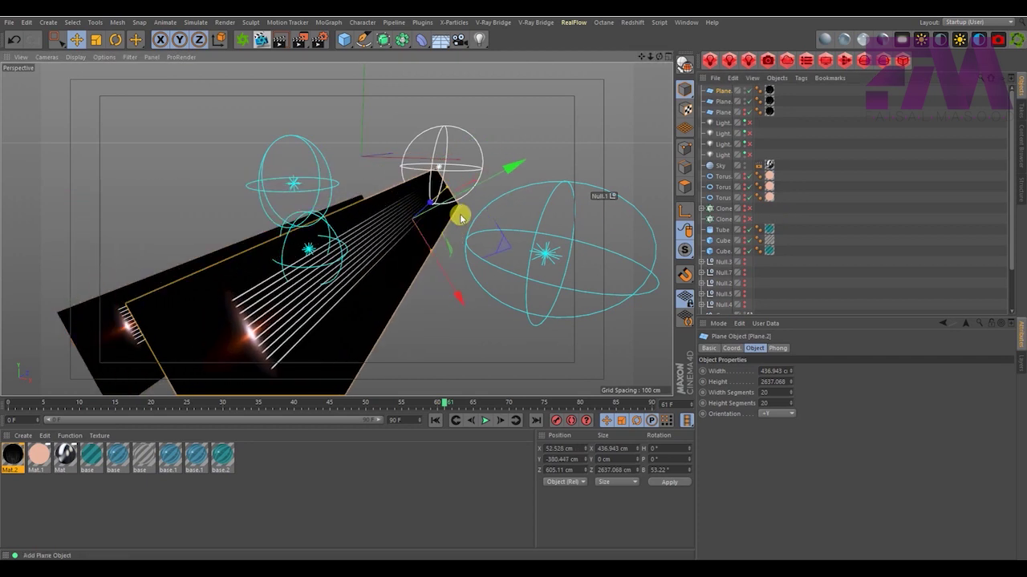
left_click(115, 39)
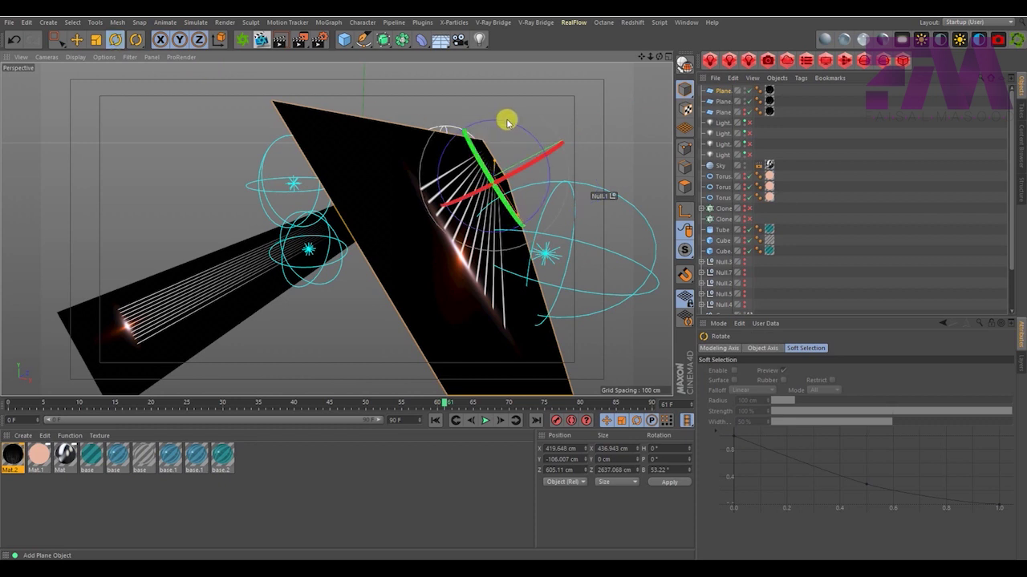
left_click_drag(507, 116, 536, 162)
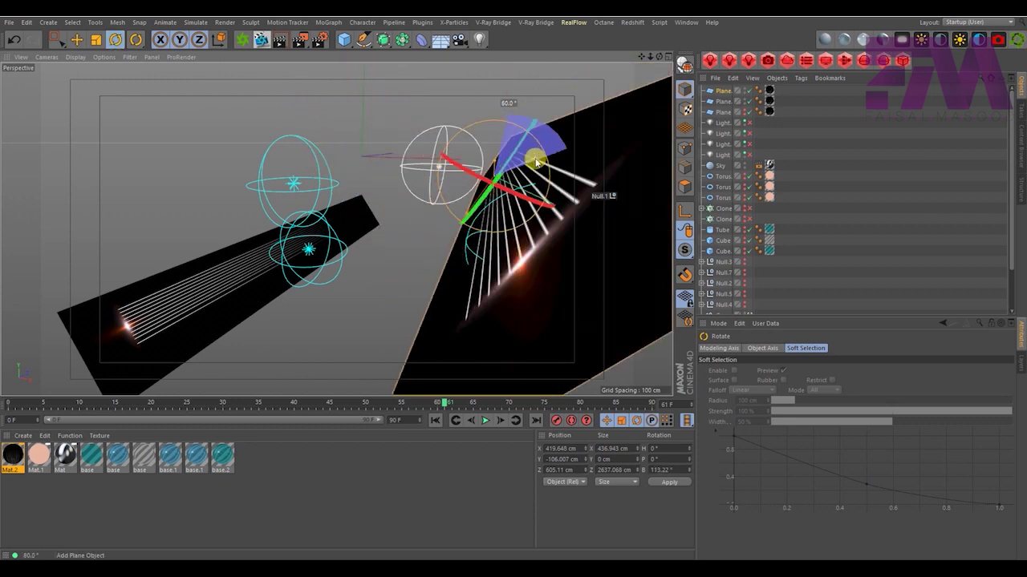
left_click(78, 39)
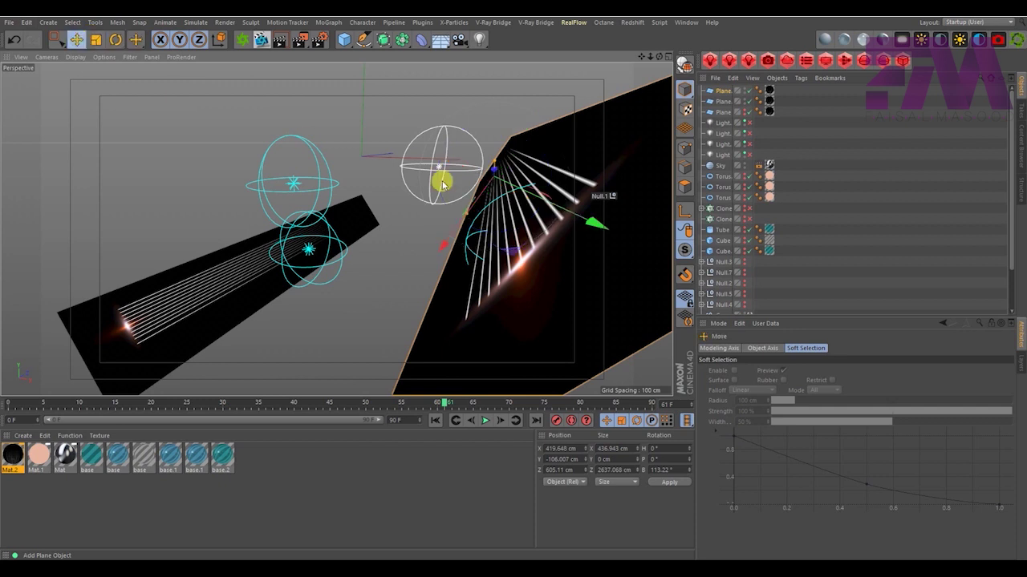
mouse_move(474, 192)
left_mouse_down()
mouse_move(459, 248)
mouse_move(511, 206)
mouse_move(522, 220)
left_mouse_up()
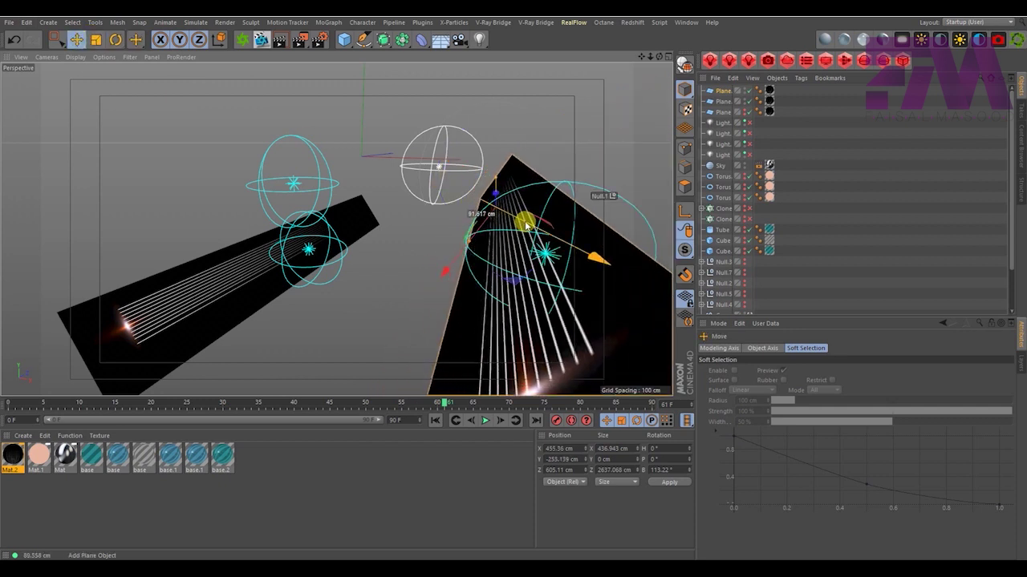
Create Mat.3 with colour and reflectance off and SHAPE04 loaded as the luminance texture
double_click(30, 501)
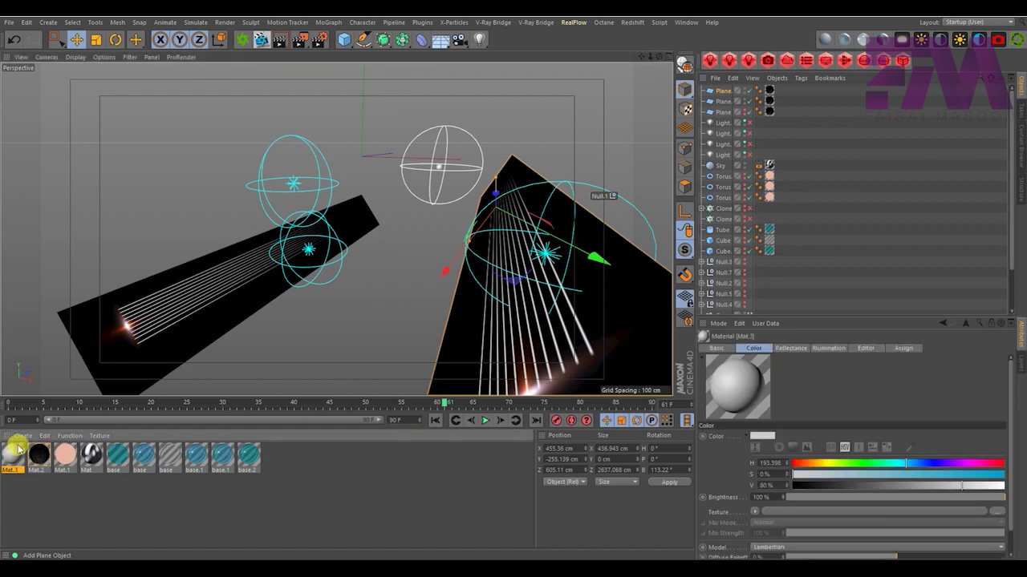
double_click(17, 452)
left_click(212, 227)
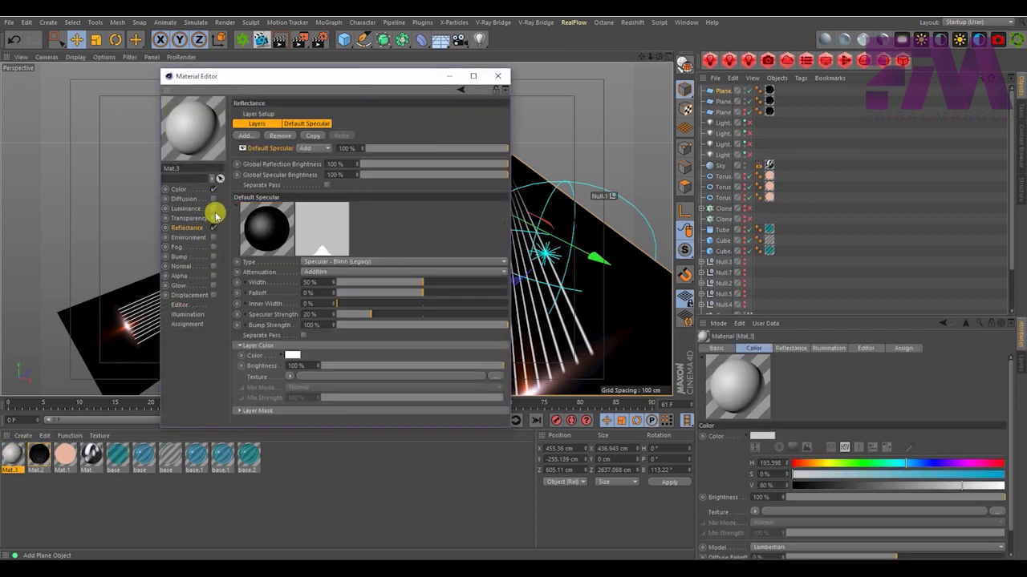
left_click(213, 208)
left_click(213, 189)
left_click(214, 228)
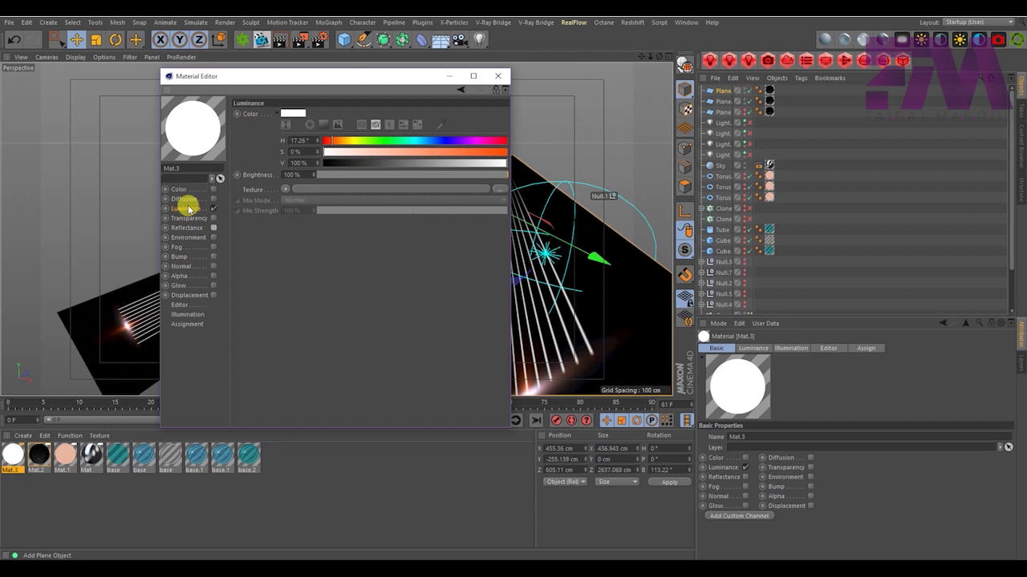
left_click(286, 190)
left_click(313, 218)
left_click(495, 77)
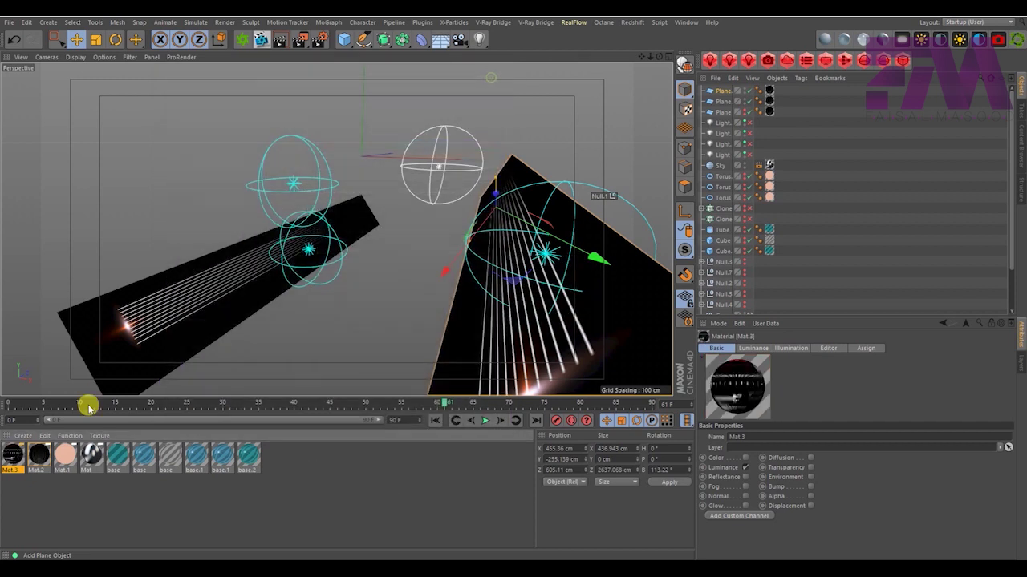
Set the plane's texture Length U to 88% and Length V to about 173%
left_click(768, 91)
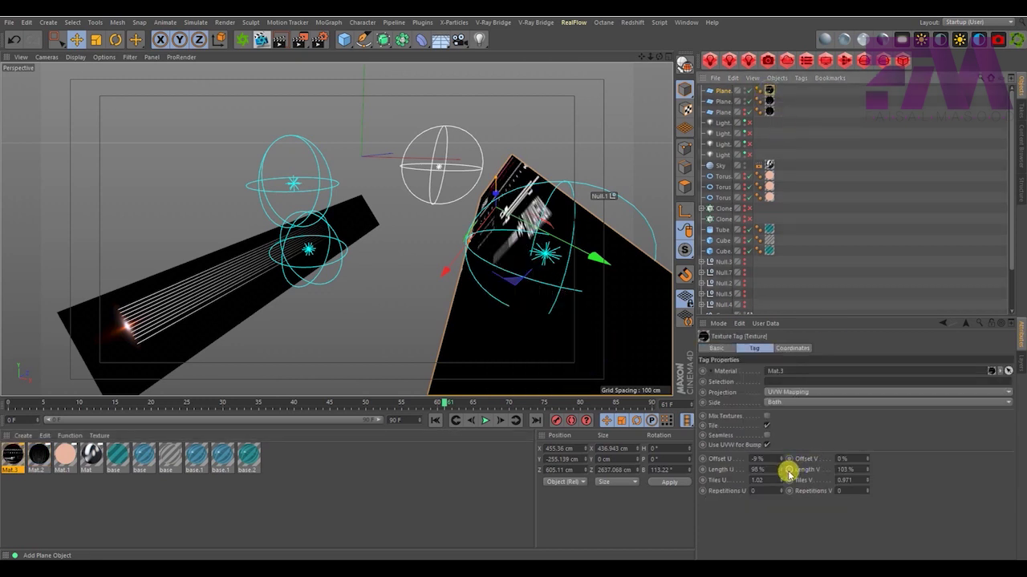
left_click_drag(781, 469, 780, 497)
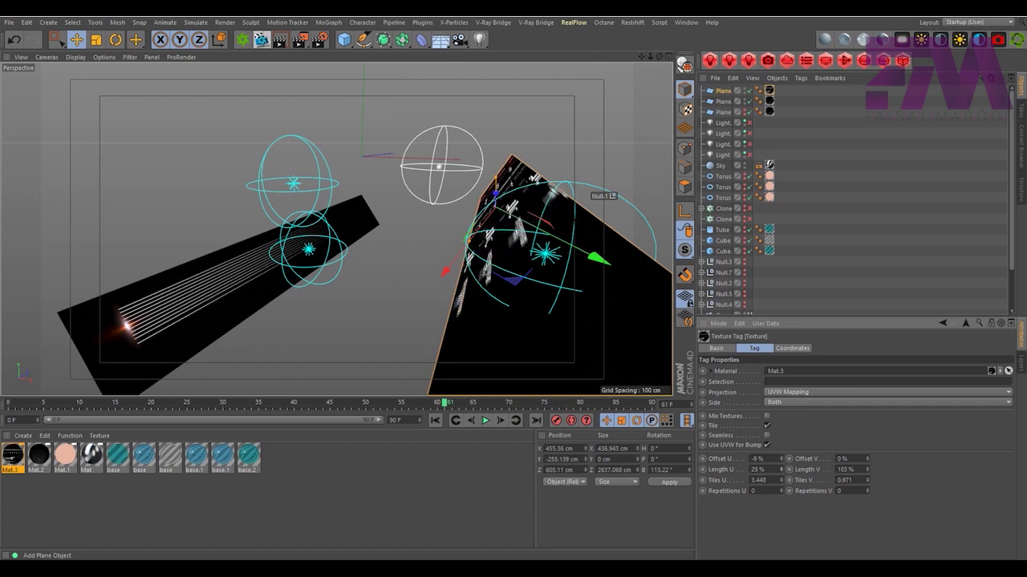
mouse_move(868, 469)
left_mouse_down()
mouse_move(868, 449)
mouse_move(868, 465)
left_mouse_up()
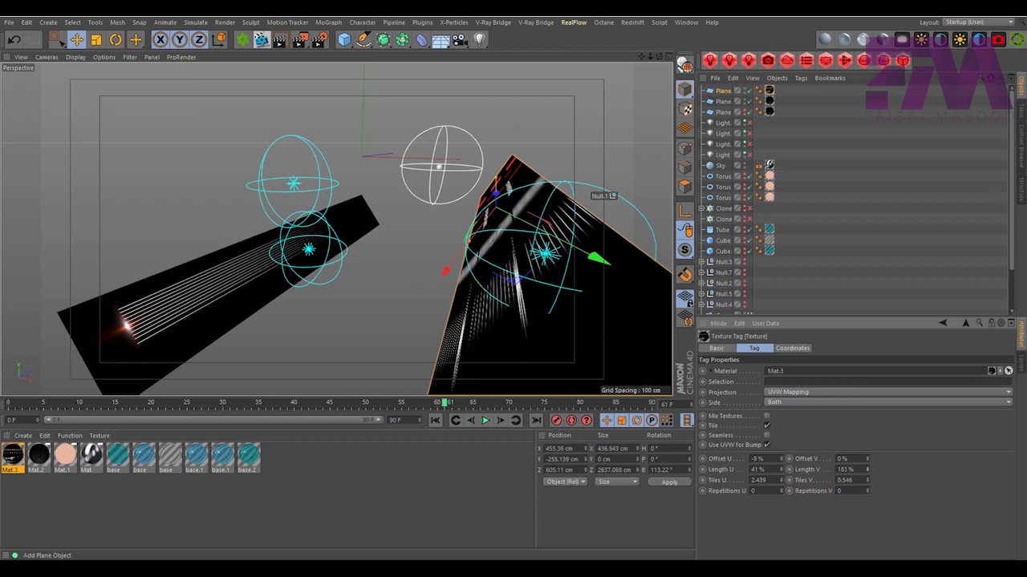
Wrap Mat.3's luminance image in a Layer shader with a 90° Transform effect
double_click(13, 456)
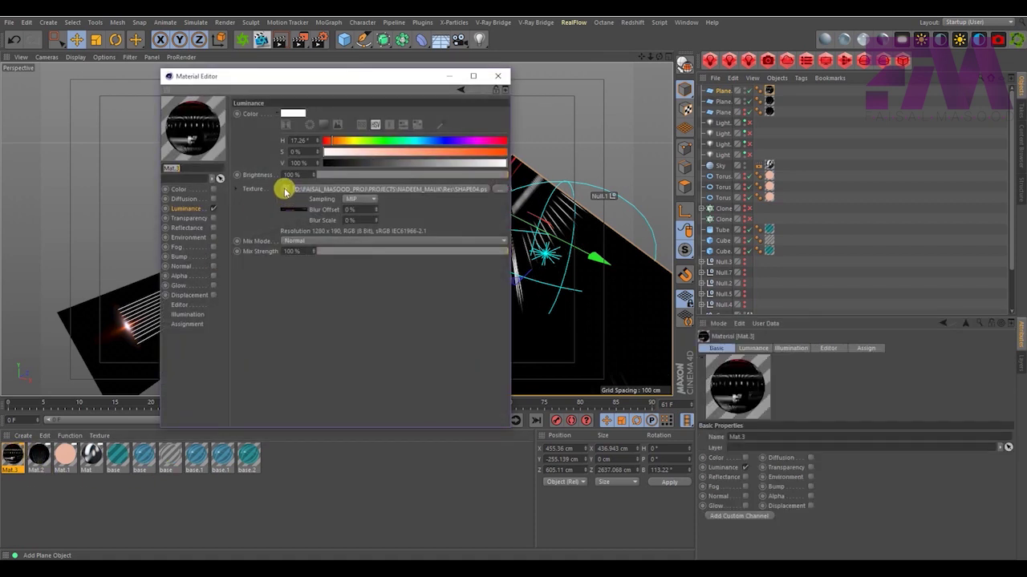
left_click(285, 191)
left_click(301, 417)
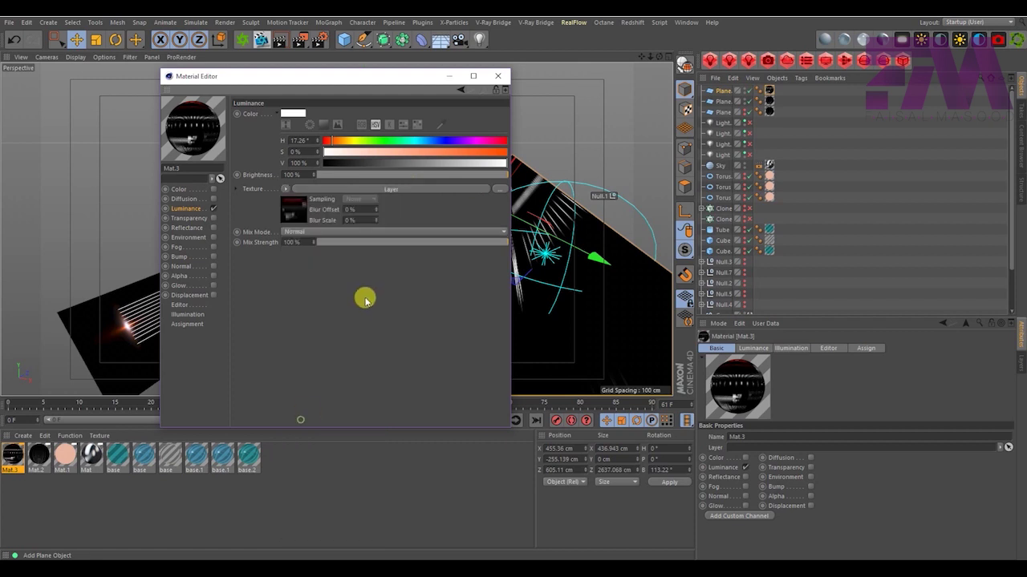
left_click(386, 191)
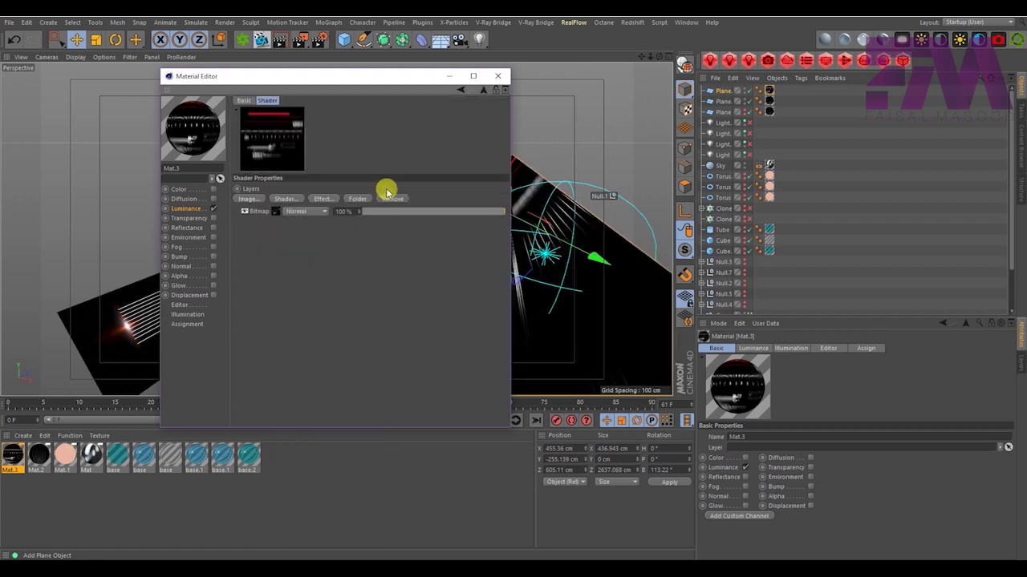
left_click(326, 200)
left_click(355, 252)
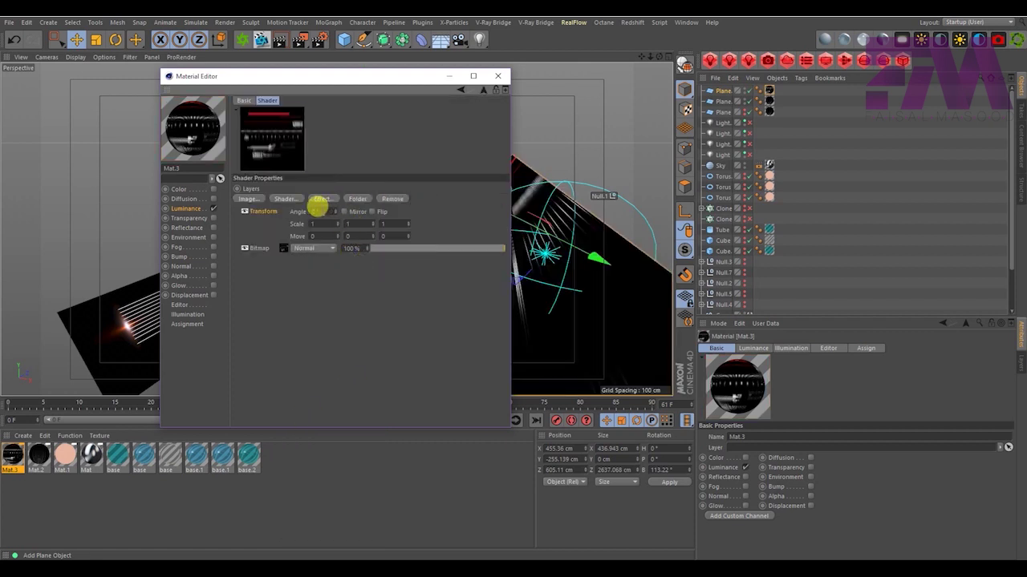
type("90")
key("Return")
mouse_move(279, 78)
left_mouse_down()
mouse_move(710, 203)
mouse_move(656, 200)
left_mouse_up()
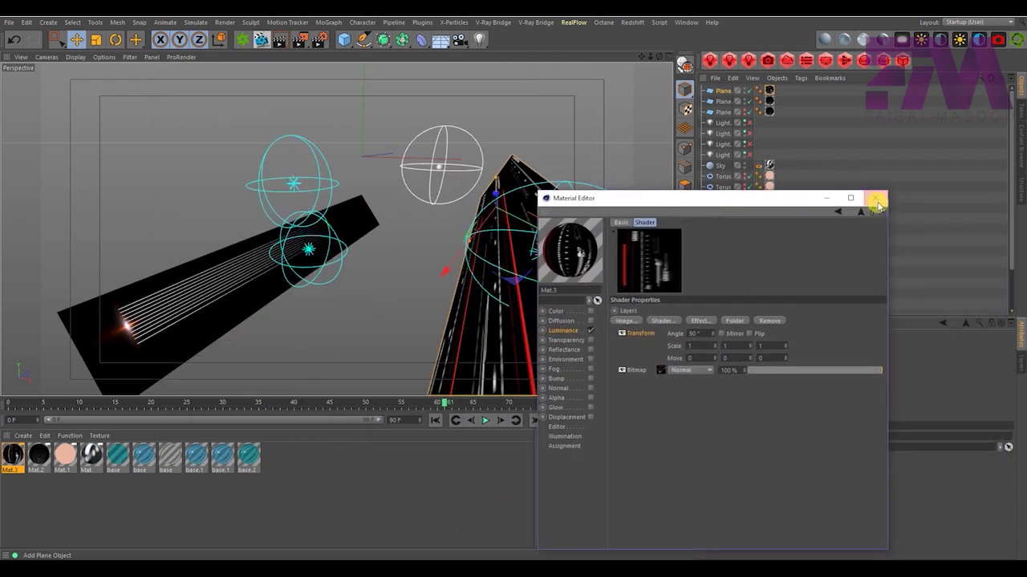
left_click(876, 198)
left_click(768, 90)
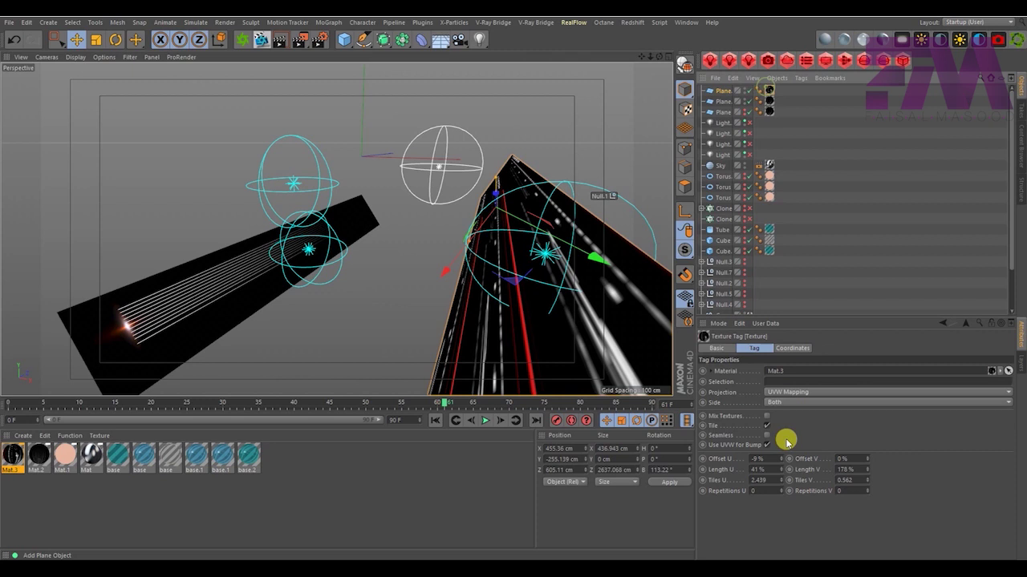
Set Length U to 48%, move the right plane to X 497.724, Y -369.352 cm, and hide Plane.1
mouse_move(782, 469)
left_mouse_down()
mouse_move(782, 453)
mouse_move(784, 481)
left_mouse_up()
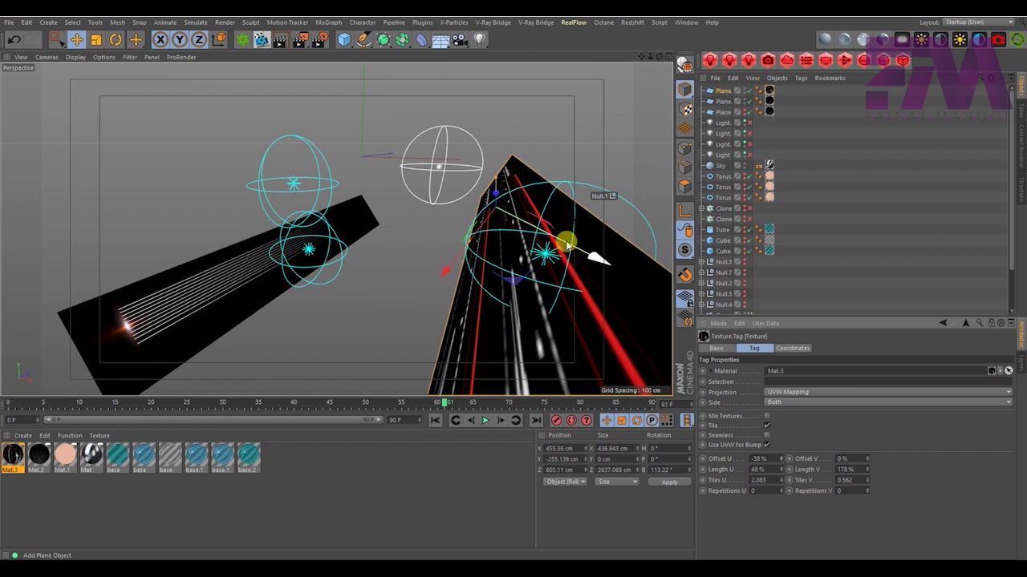
mouse_move(484, 220)
left_mouse_down()
mouse_move(478, 232)
mouse_move(544, 251)
left_mouse_up()
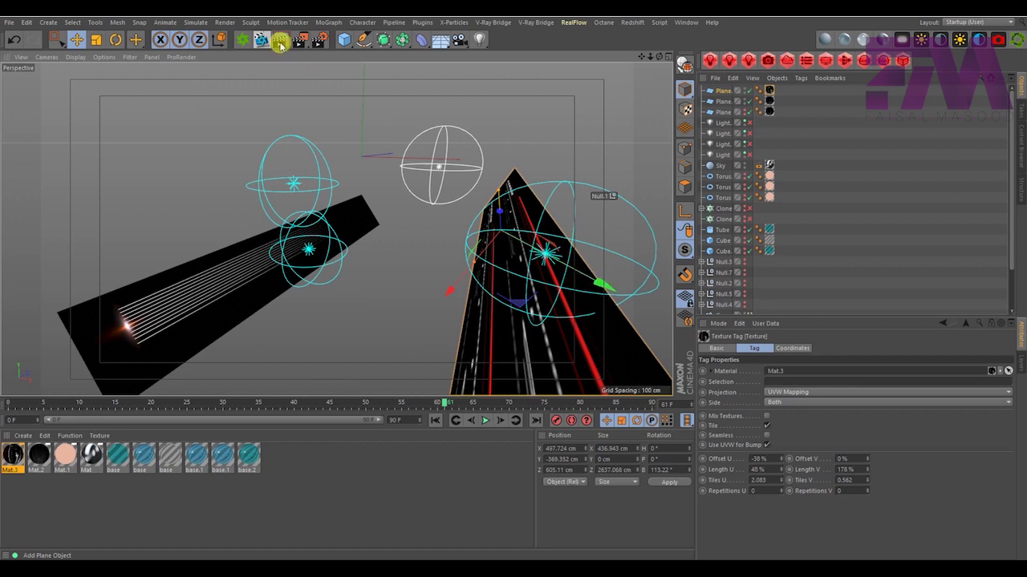
left_click(167, 309)
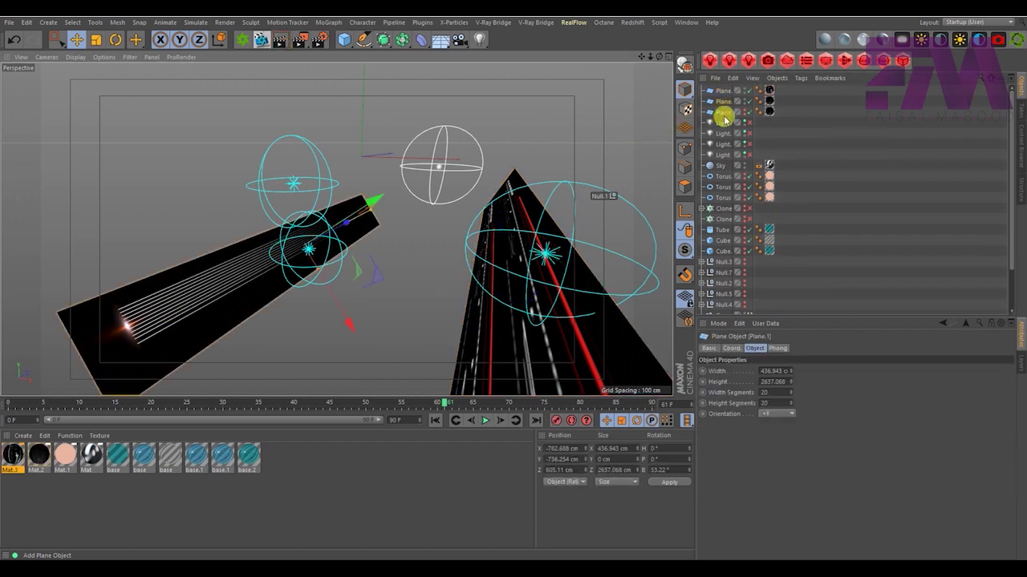
left_click(745, 102)
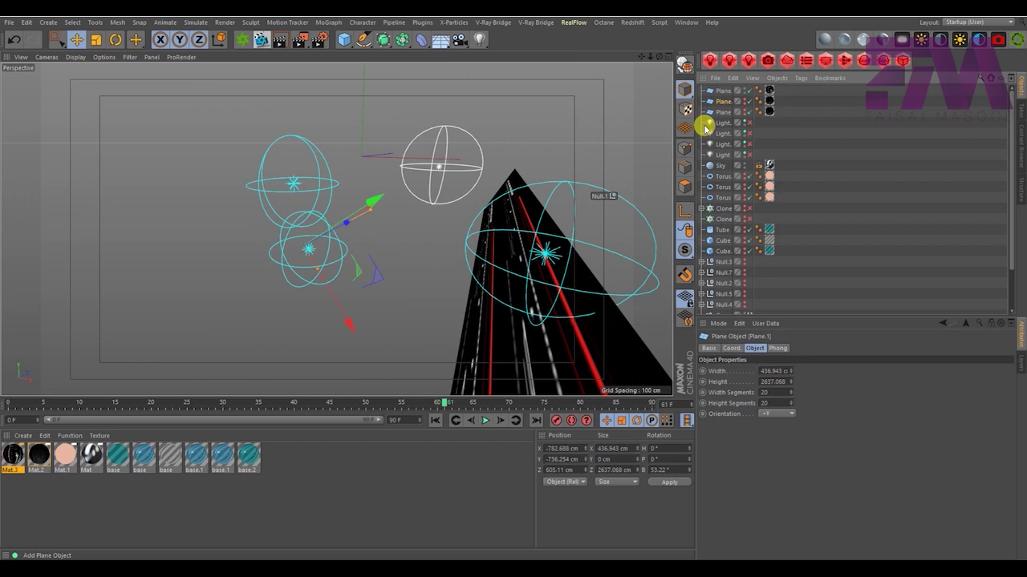
Set the render output file to hud01\03 and render the current frame to the Picture Viewer
left_click(319, 39)
left_click(82, 64)
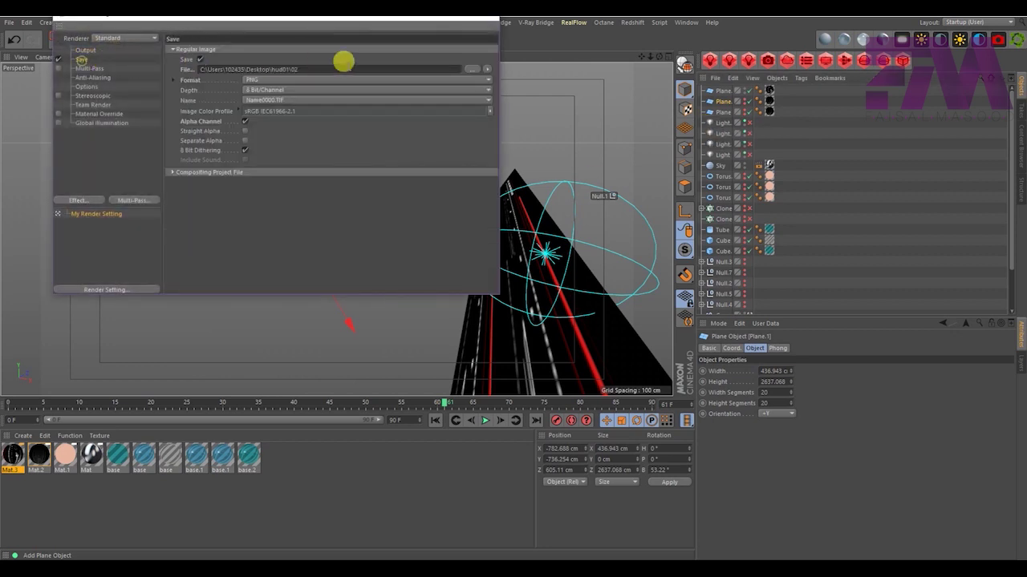
left_click(474, 73)
type("03")
left_click(720, 467)
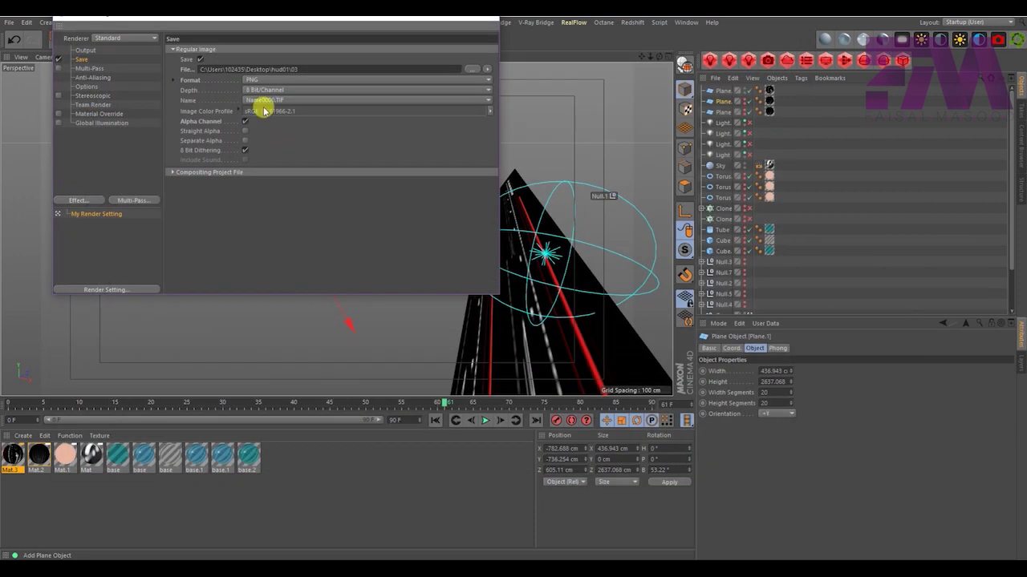
left_click(86, 50)
left_click(476, 23)
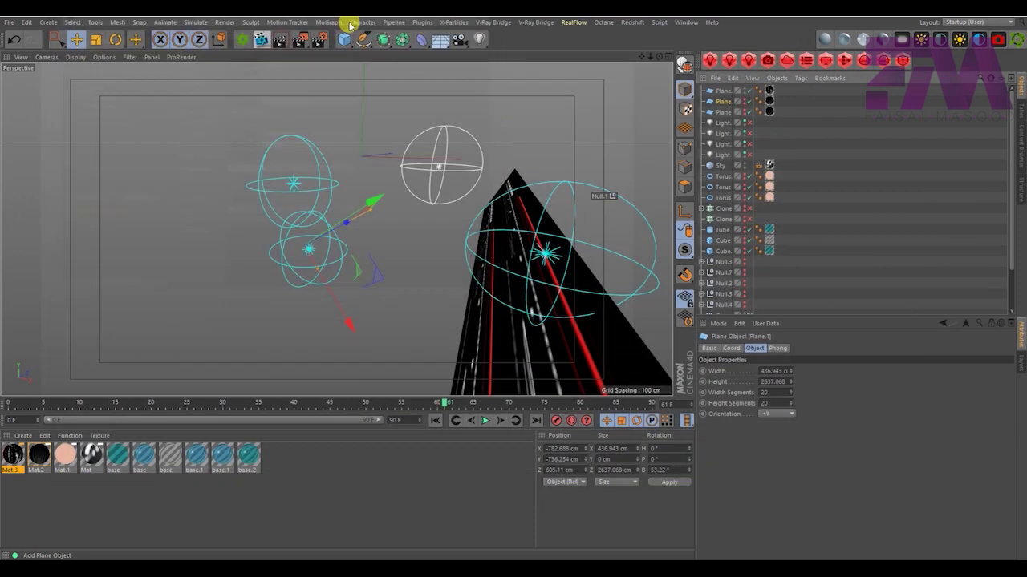
left_click(298, 38)
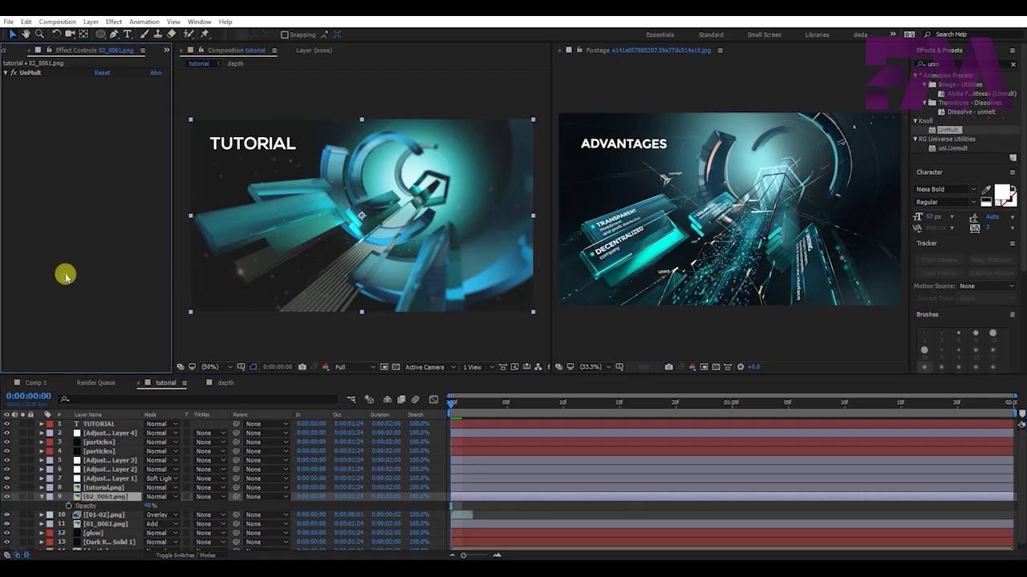
Import the 03_0061.png render into the After Effects project
left_click(13, 51)
double_click(46, 296)
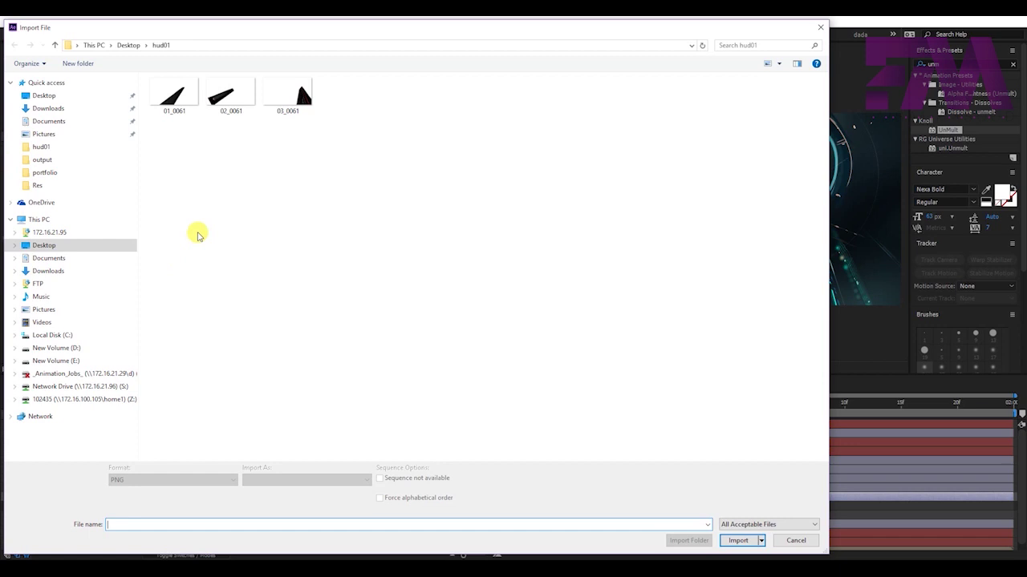
left_click(287, 97)
left_click(724, 536)
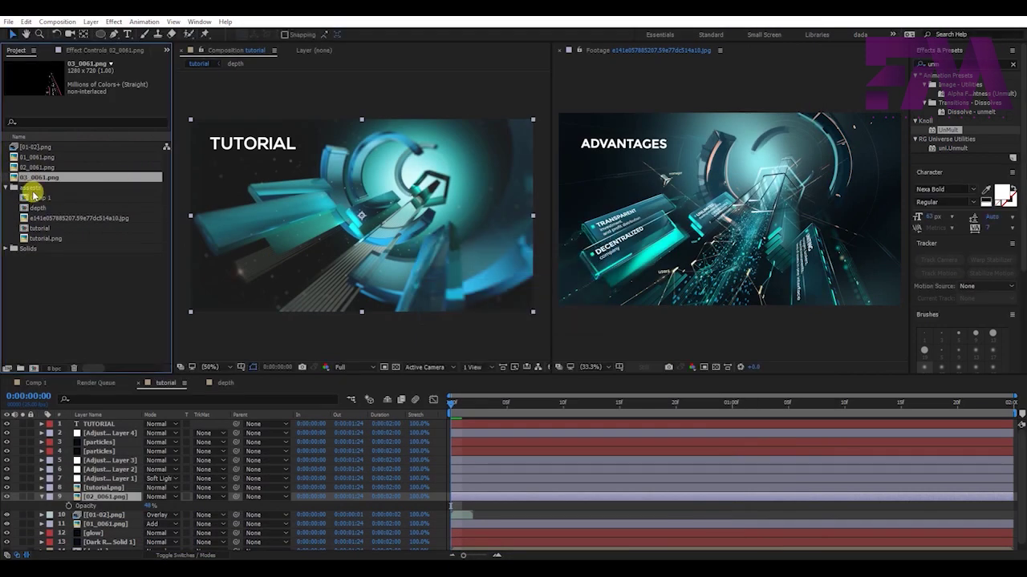
Place 03_0061.png in the tutorial comp as layer 10 above 01-02 and apply UnMult
left_click(112, 497)
key("t")
left_click_drag(119, 516, 120, 516)
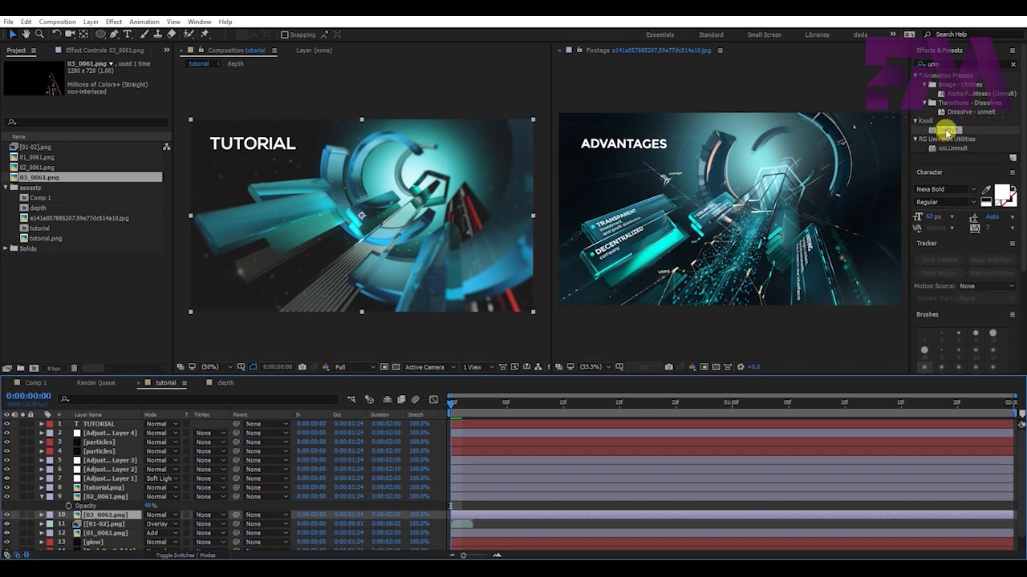
double_click(946, 129)
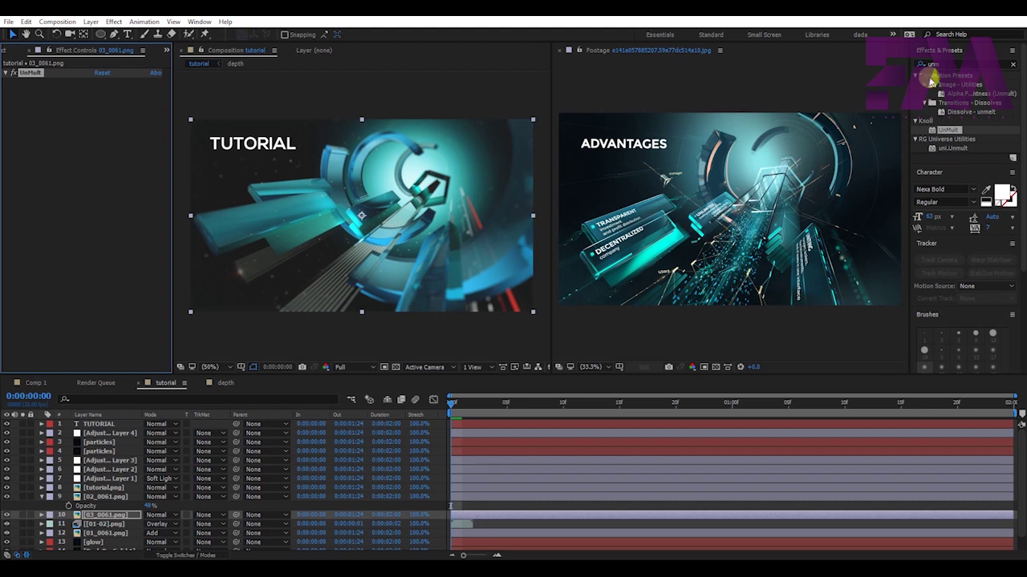
Apply Hue/Saturation to 03_0061.png with Master Hue set to 0x +165.0°
double_click(945, 64)
type("hue")
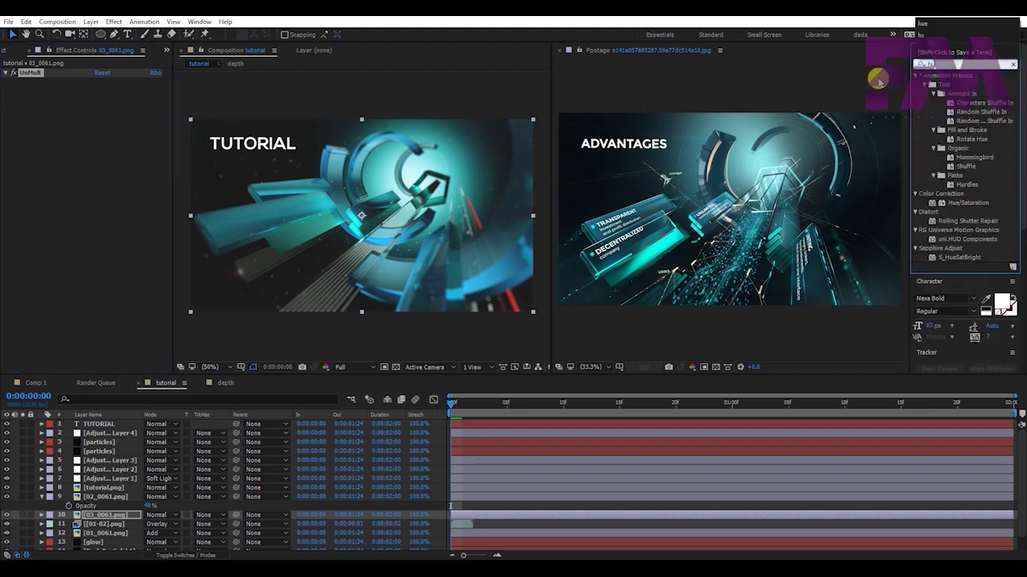
left_click_drag(961, 121, 166, 114)
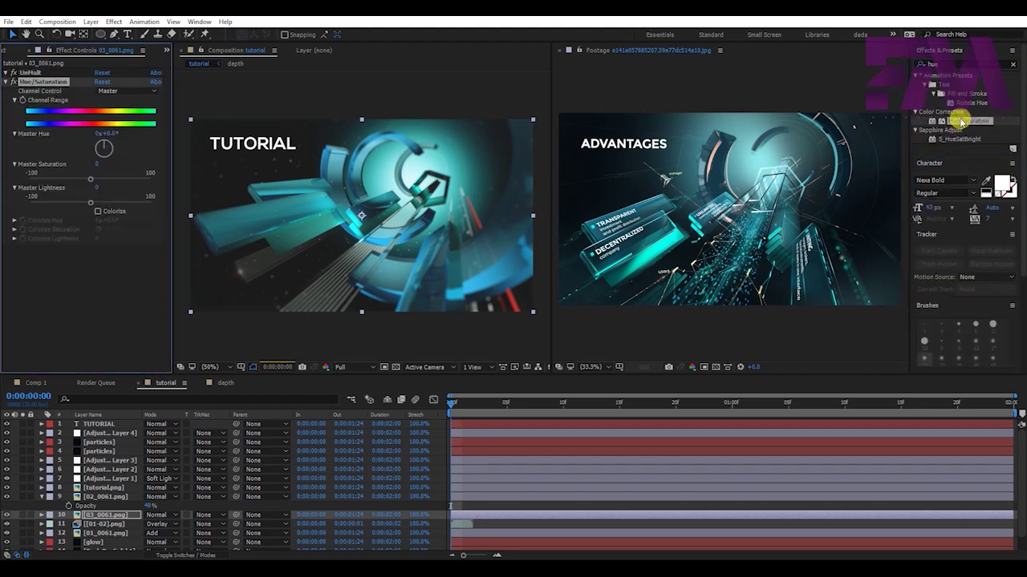
left_click_drag(115, 134, 156, 136)
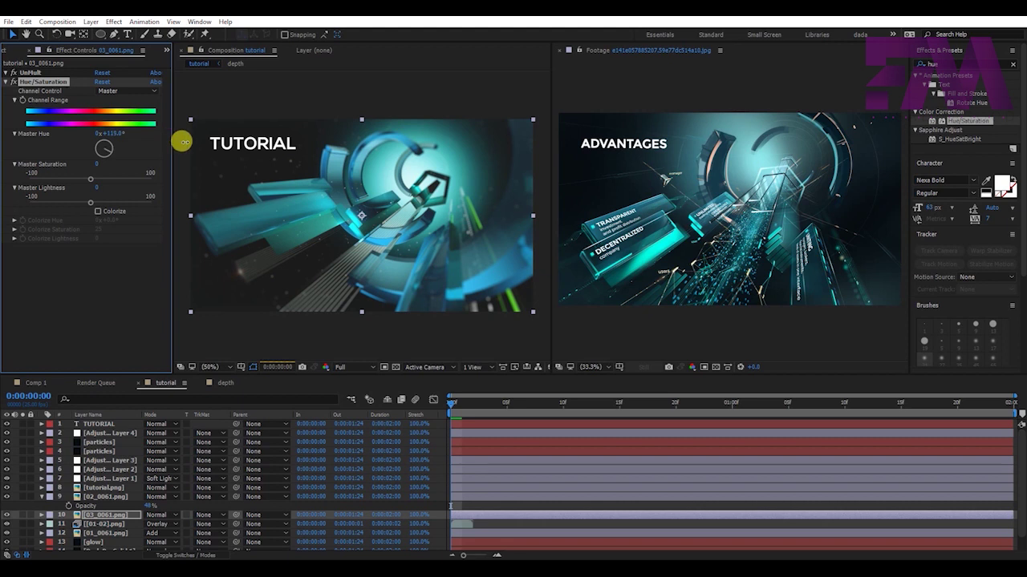
left_click_drag(183, 142, 217, 150)
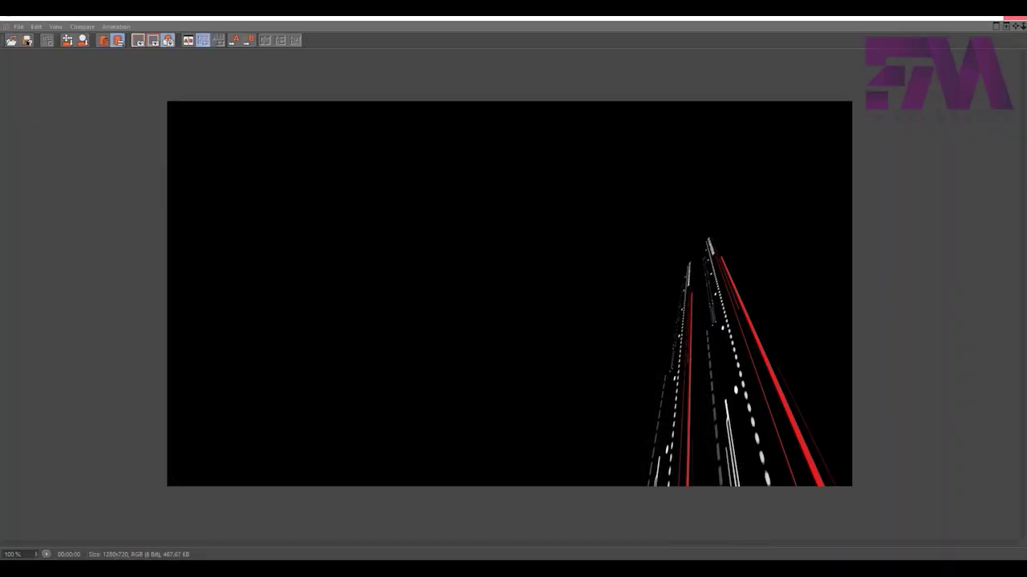
left_click(1017, 19)
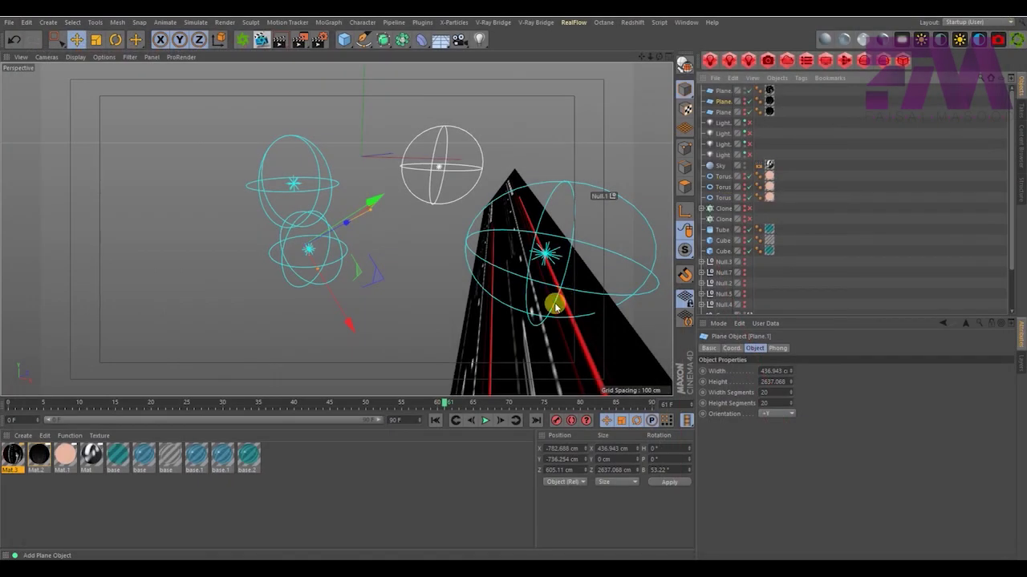
Scale the road plane down and reposition it in depth
left_click_drag(283, 162, 206, 184)
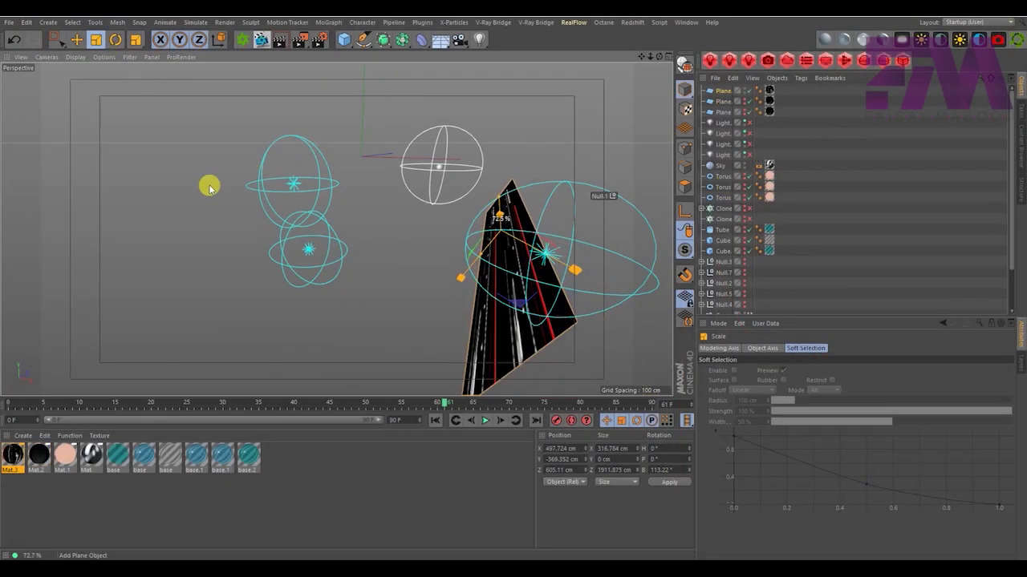
left_click(77, 39)
mouse_move(497, 239)
left_mouse_down()
mouse_move(493, 287)
mouse_move(523, 271)
left_mouse_up()
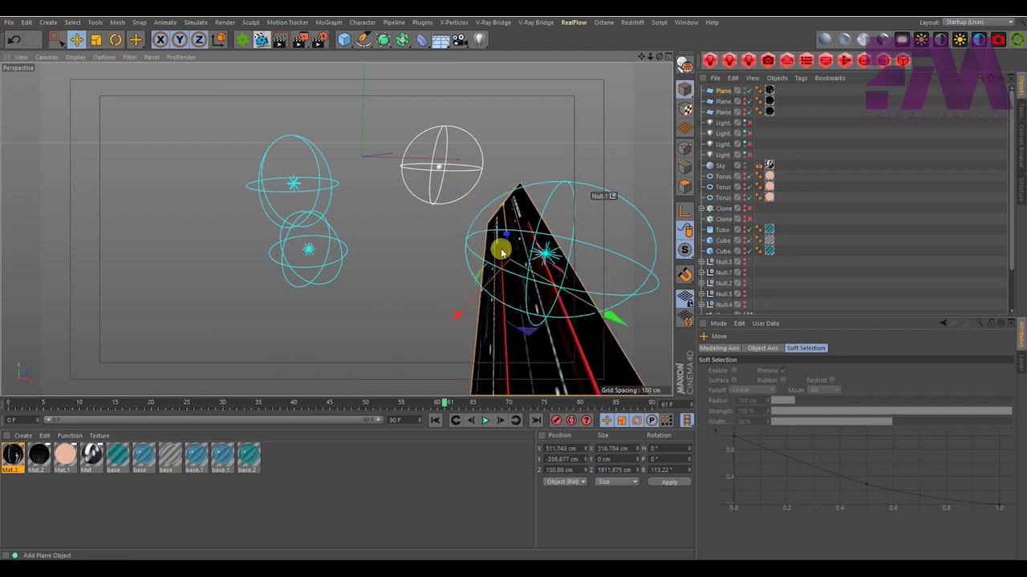
Set the Plane's texture Offset U to -45% and move the plane further into place
left_click(739, 89)
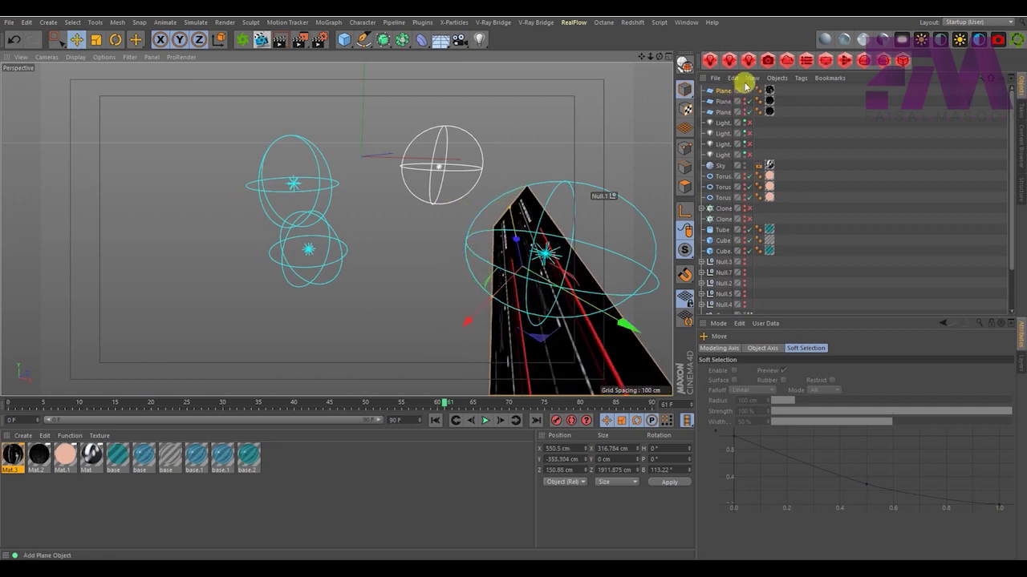
left_click(768, 90)
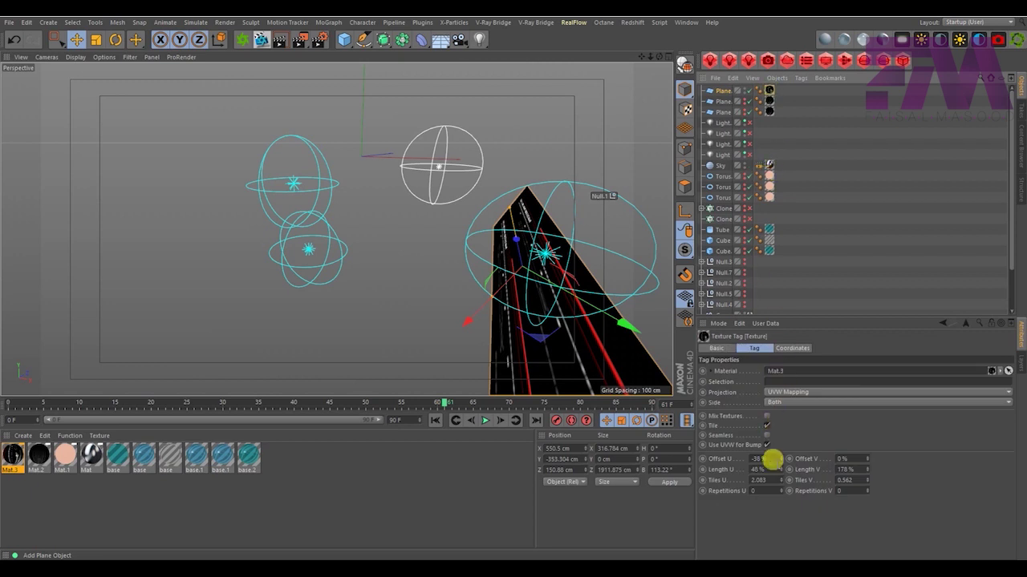
left_click_drag(779, 458, 761, 458)
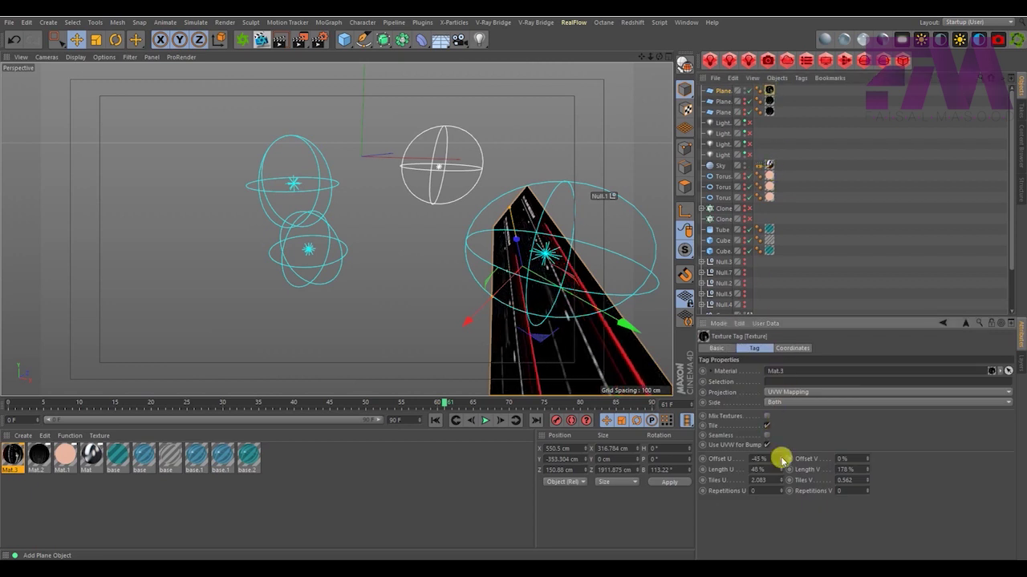
left_click_drag(508, 211, 558, 297)
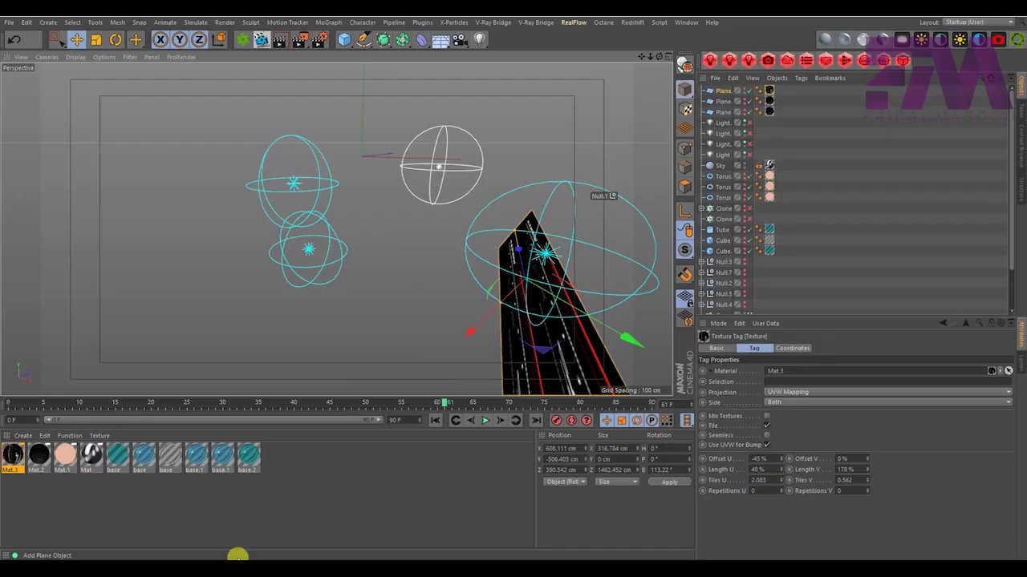
left_click(752, 188)
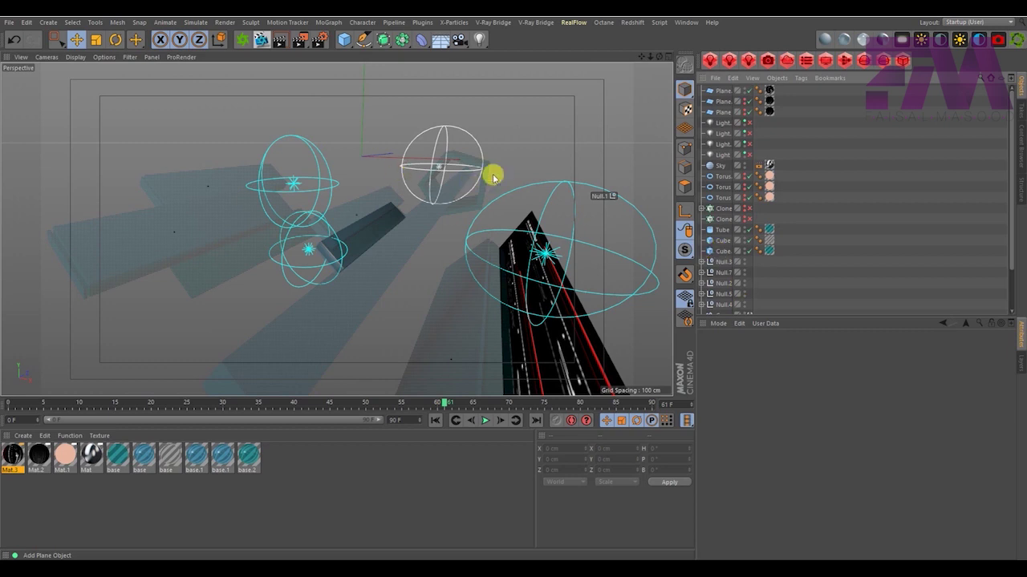
scroll(775, 207, "down", 2)
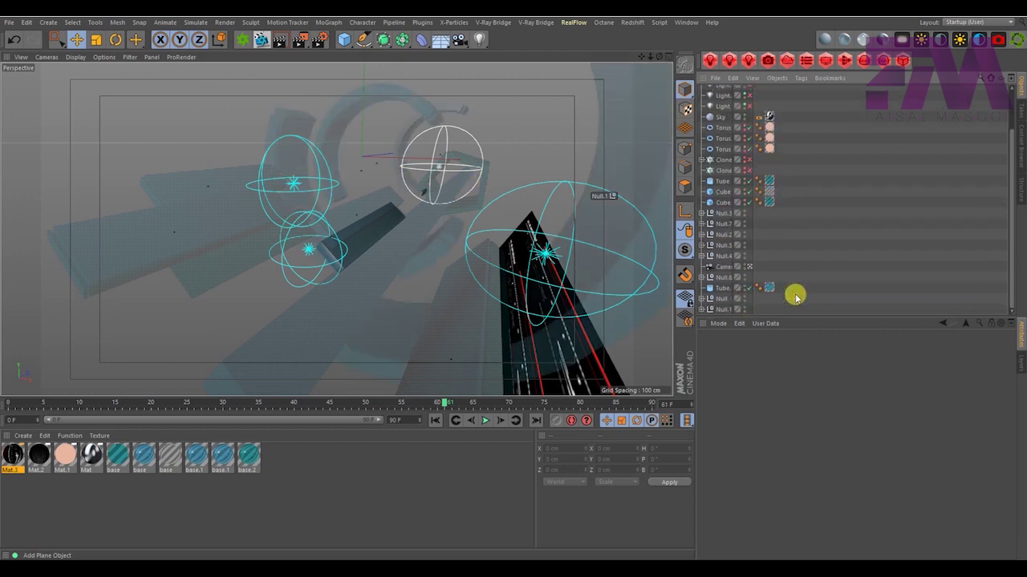
left_click(344, 40)
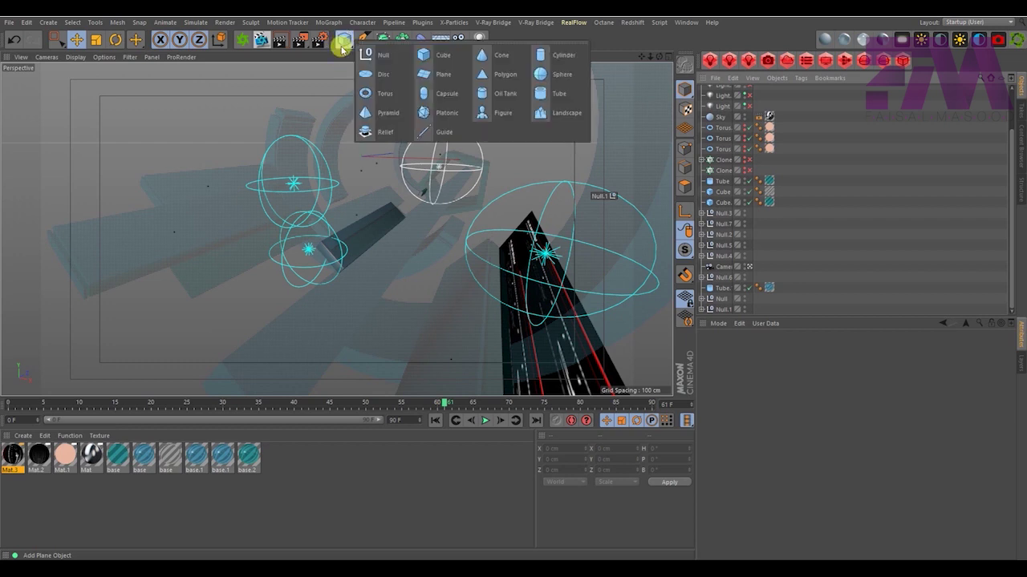
Add Null.8 at X 11.549 cm, Y -48.121 cm and tag it with External Compositing
left_click(369, 54)
middle_click(425, 141)
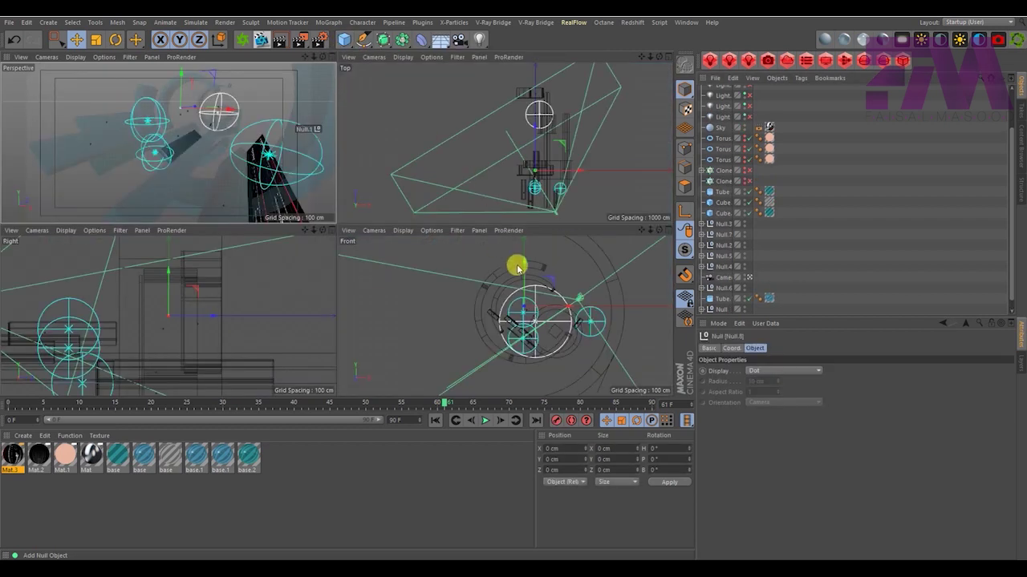
middle_click(515, 259)
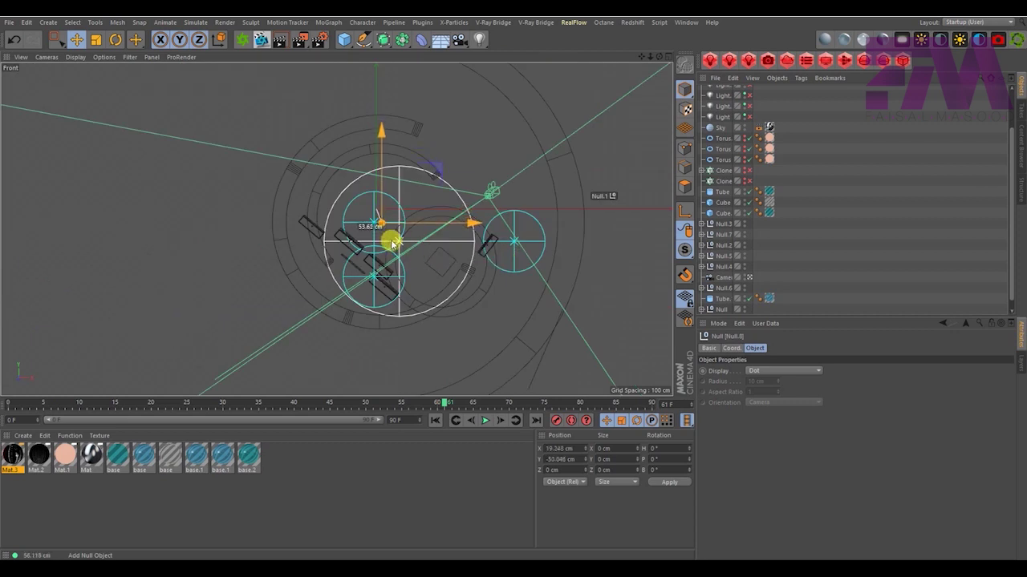
left_click_drag(389, 237, 393, 249)
scroll(745, 154, "up", 3)
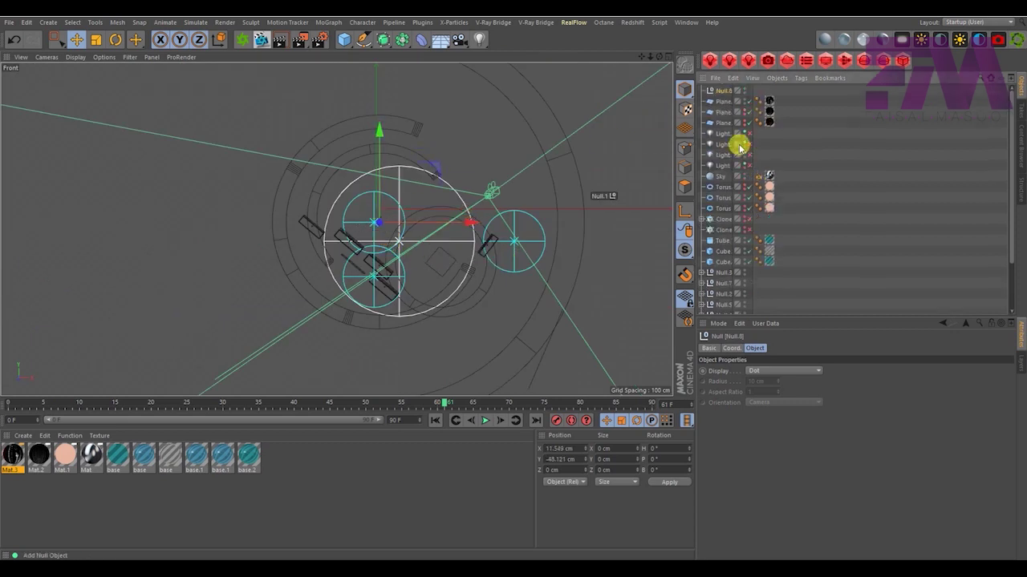
right_click(724, 94)
mouse_move(757, 88)
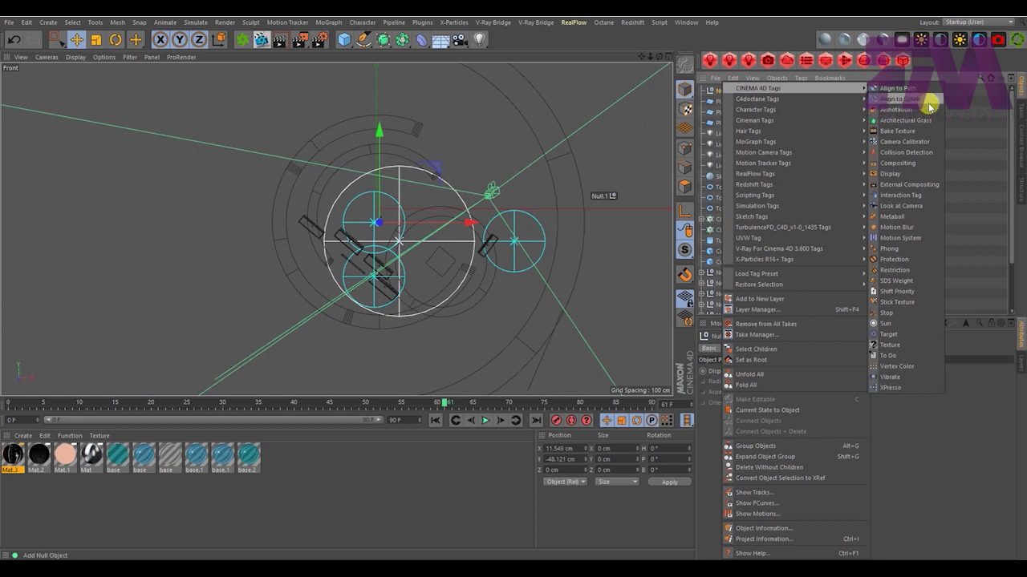
left_click(889, 186)
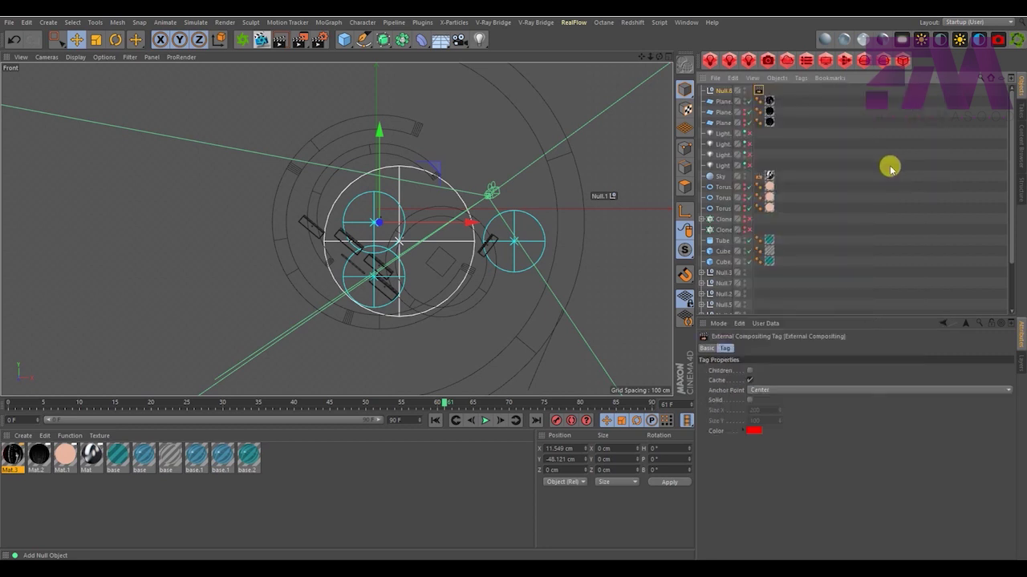
middle_click(414, 145)
middle_click(238, 141)
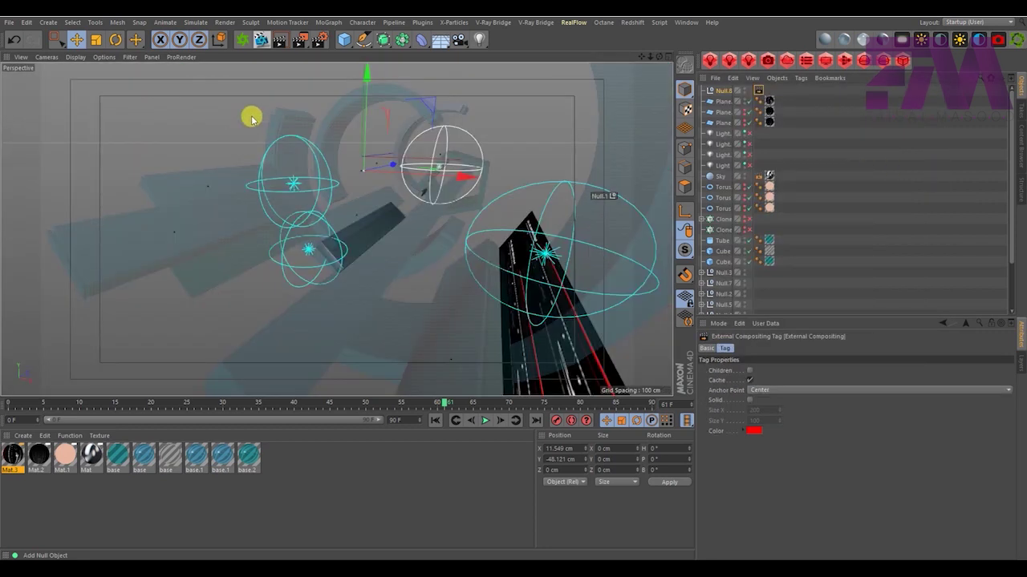
left_click(826, 162)
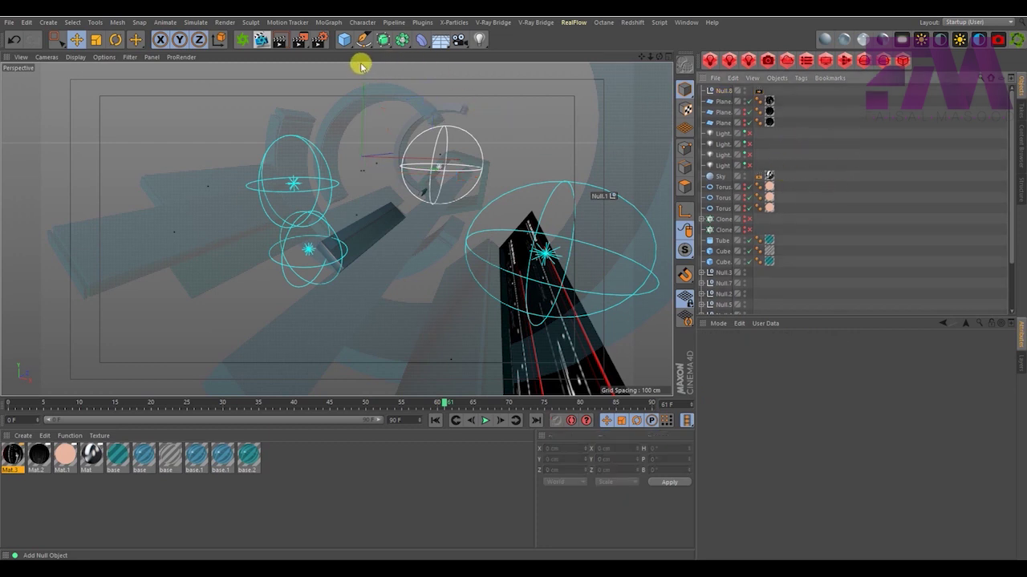
Save a compositing project file named 'tutorial' with timeline markers included
left_click(319, 42)
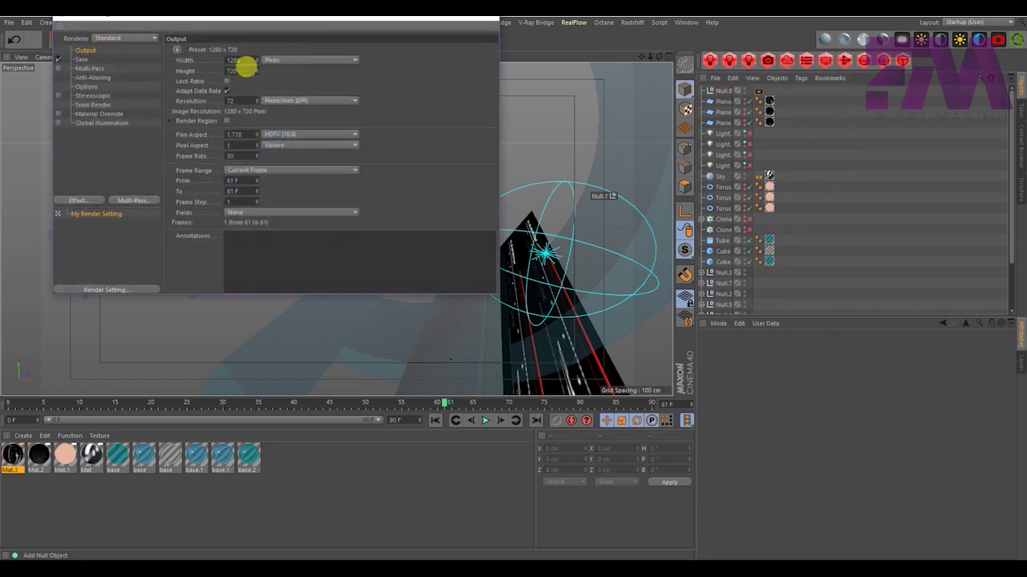
left_click(81, 59)
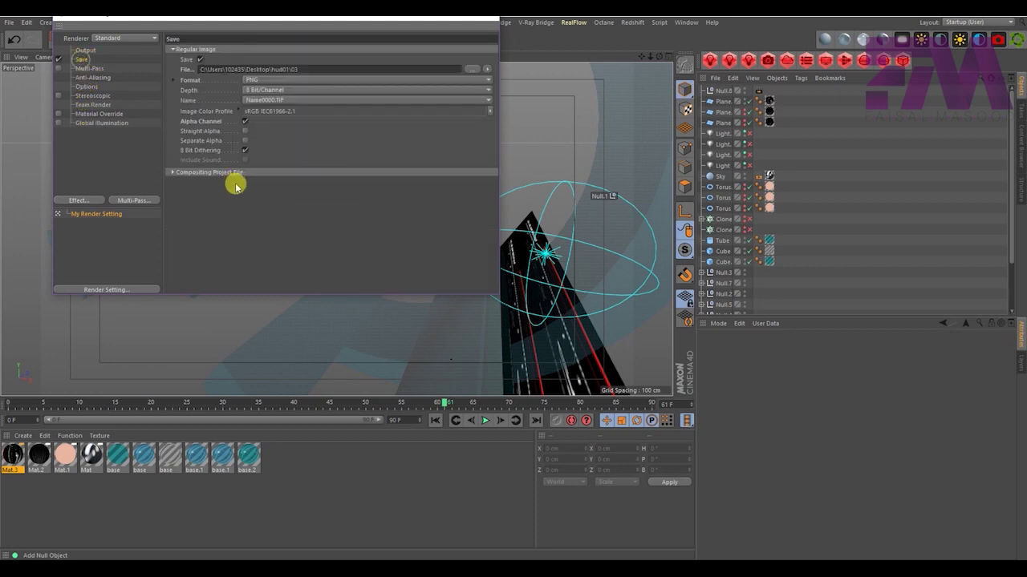
left_click(174, 171)
left_click(252, 210)
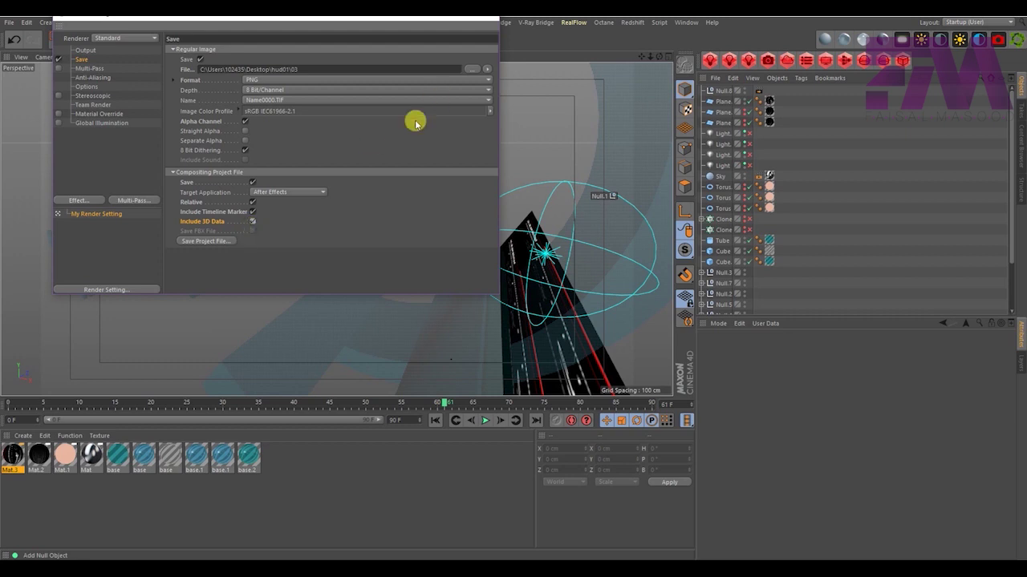
left_click(210, 240)
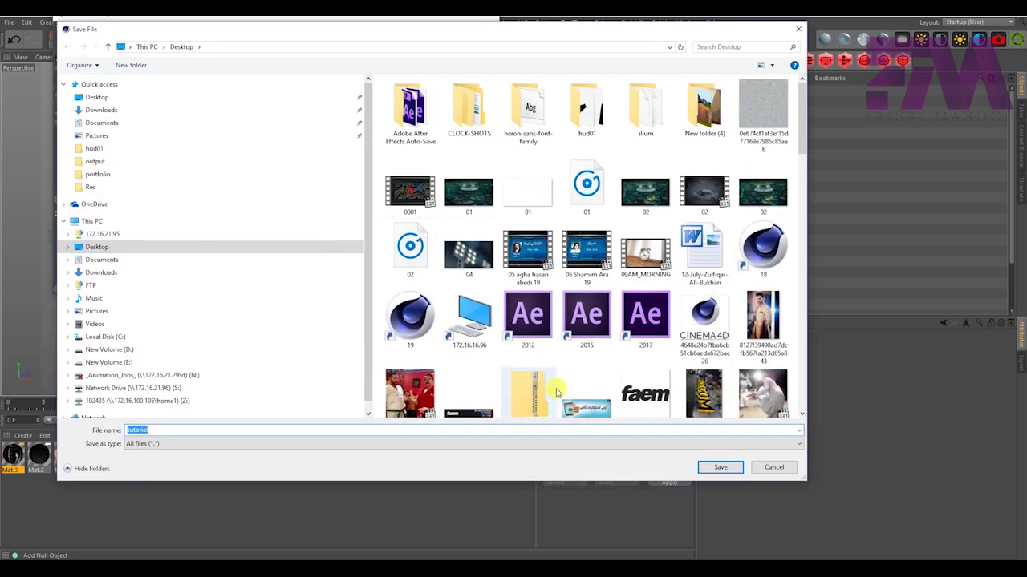
left_click(703, 468)
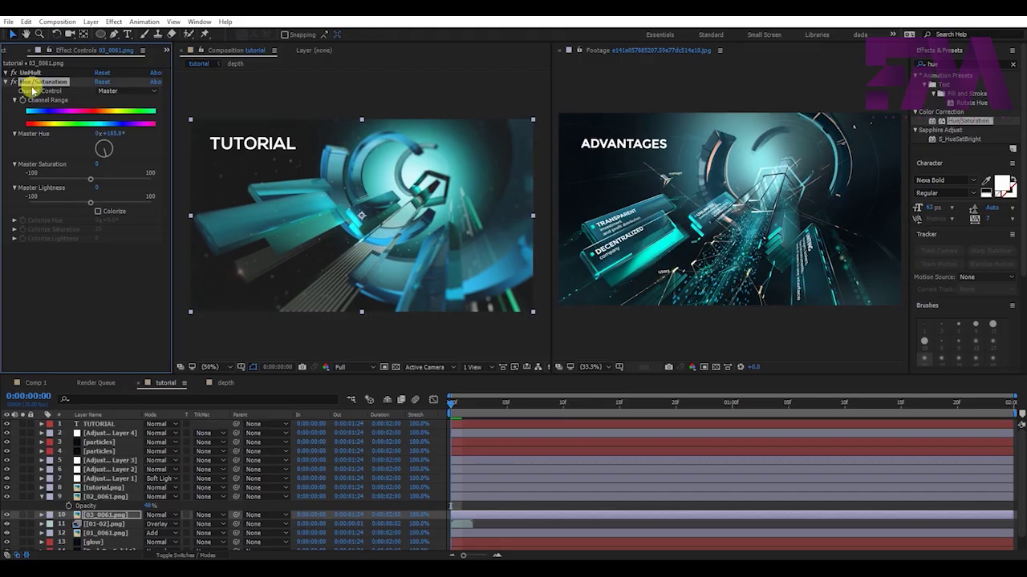
Move the four PNG files into the assests folder in the Project panel
left_click(7, 189)
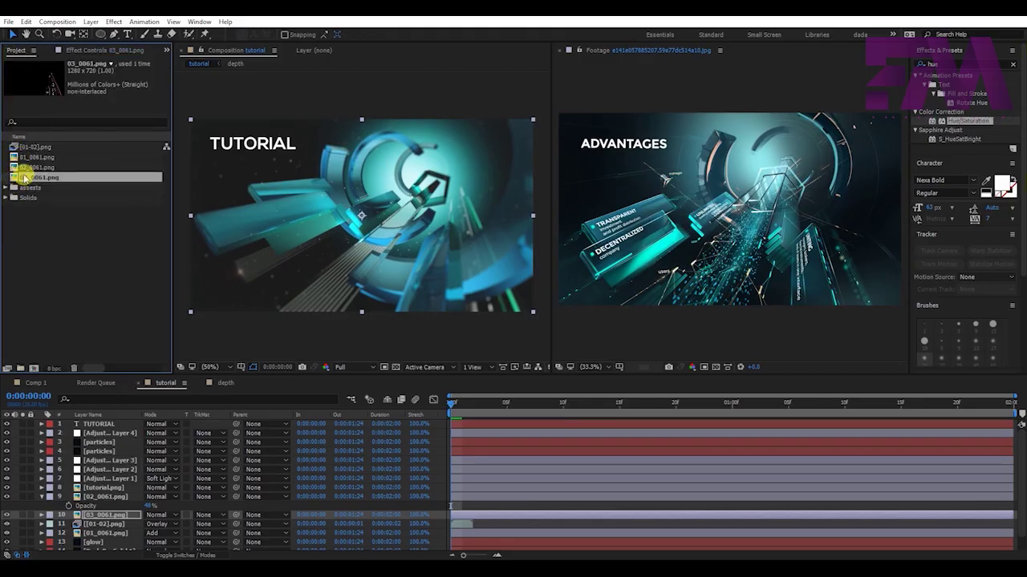
left_click(24, 147, "shift")
left_click_drag(23, 169, 32, 188)
left_click(14, 155)
Open the 03 comp, take its Camera and Null.8 layers, and paste them into the tutorial comp
left_click(6, 147)
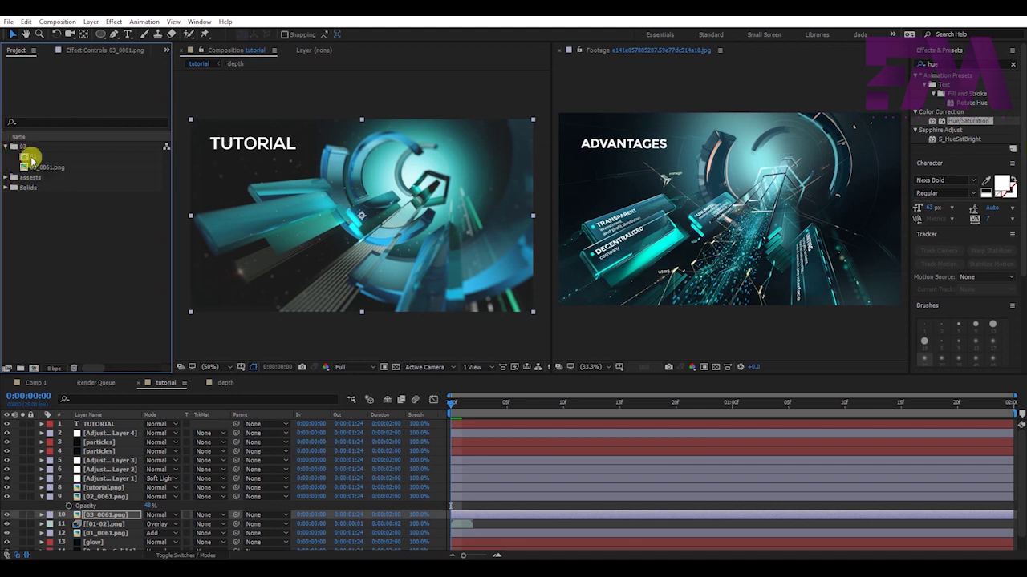
double_click(29, 157)
left_click(96, 433)
left_click(94, 424, "shift")
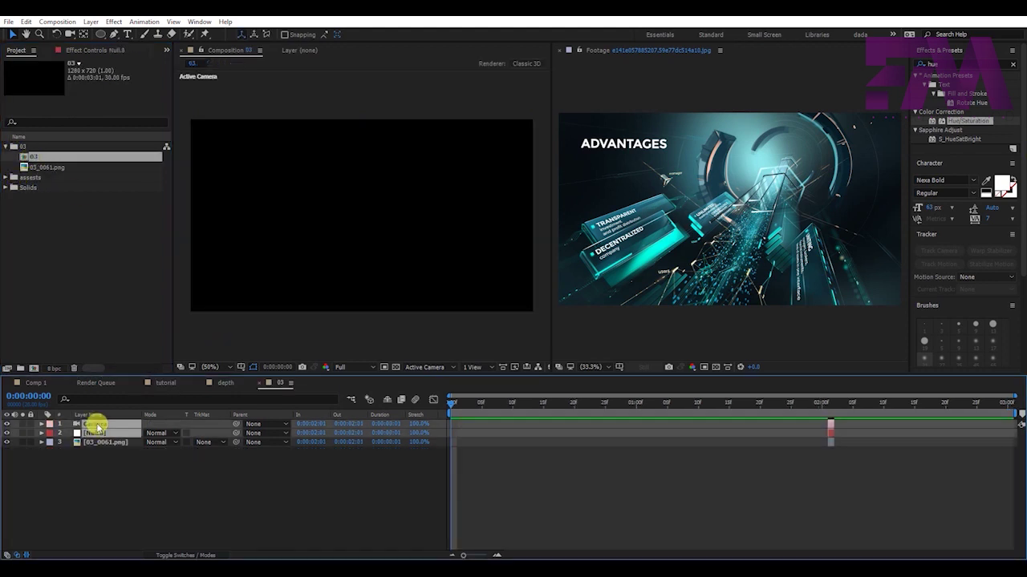
left_click(259, 496)
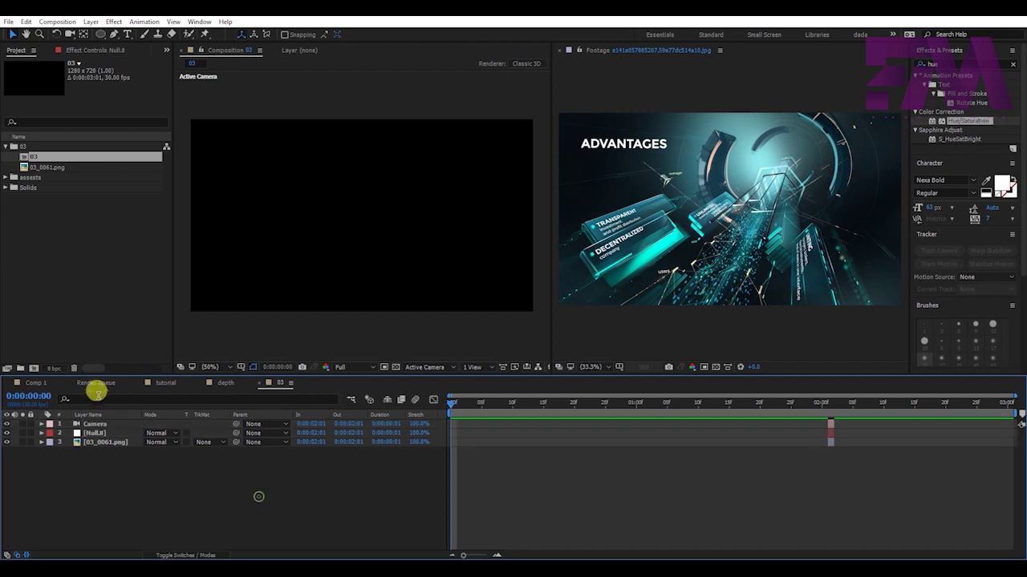
left_click(170, 385)
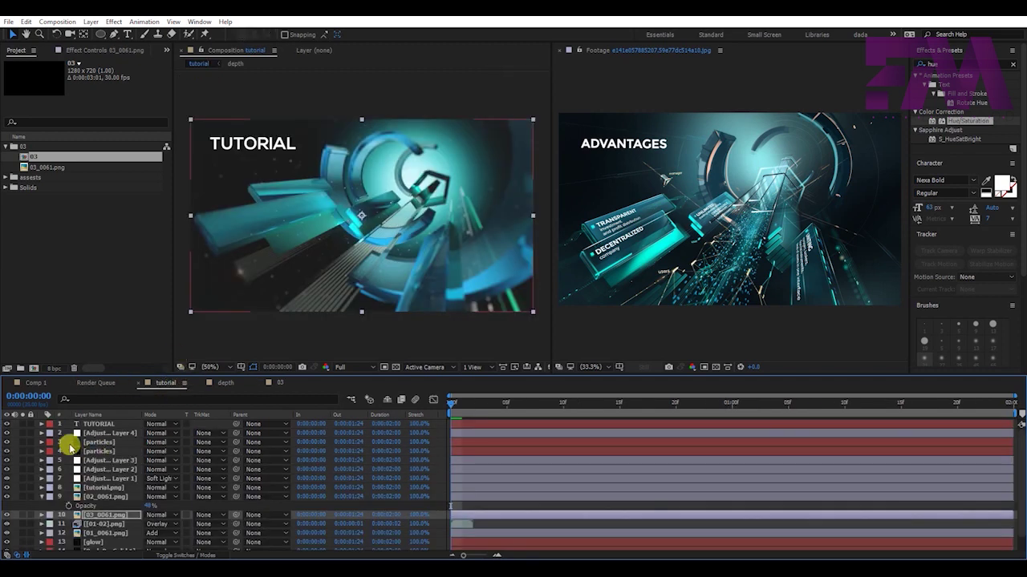
key("ctrl+v")
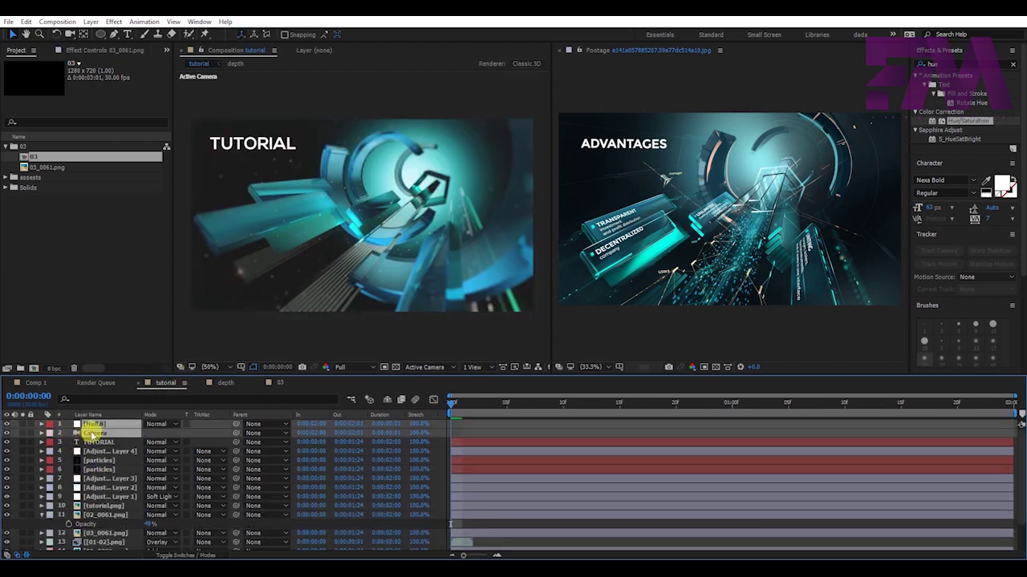
Check the pasted Null.8 and Camera layers, then view particles layer 5's Particular settings
left_click(94, 424)
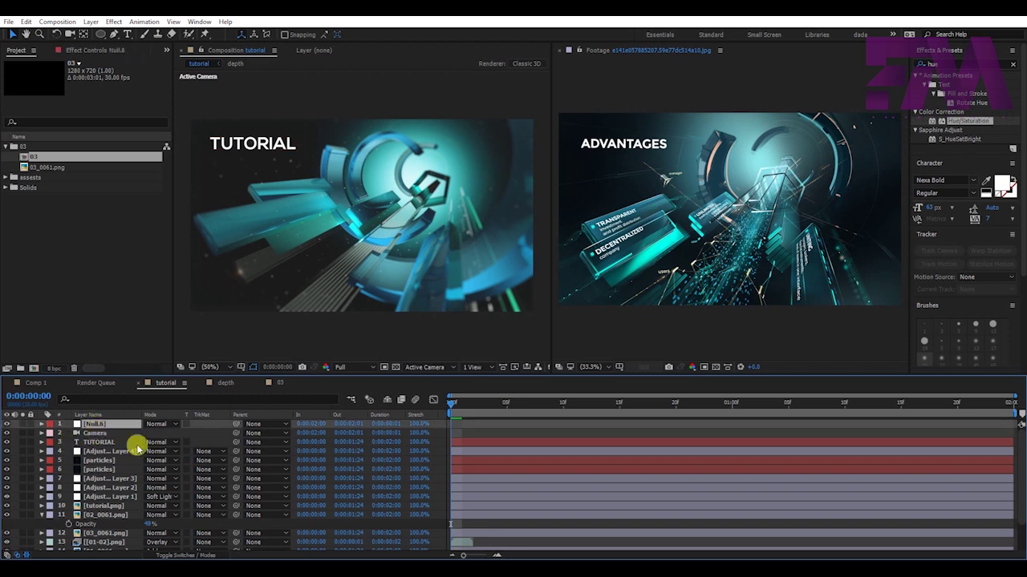
left_click(92, 433)
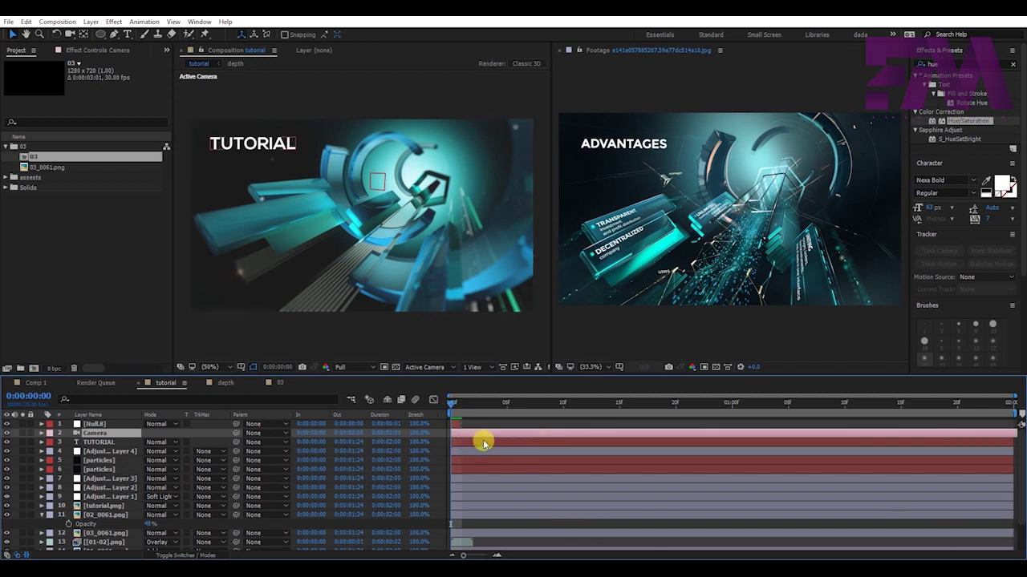
left_click(462, 424)
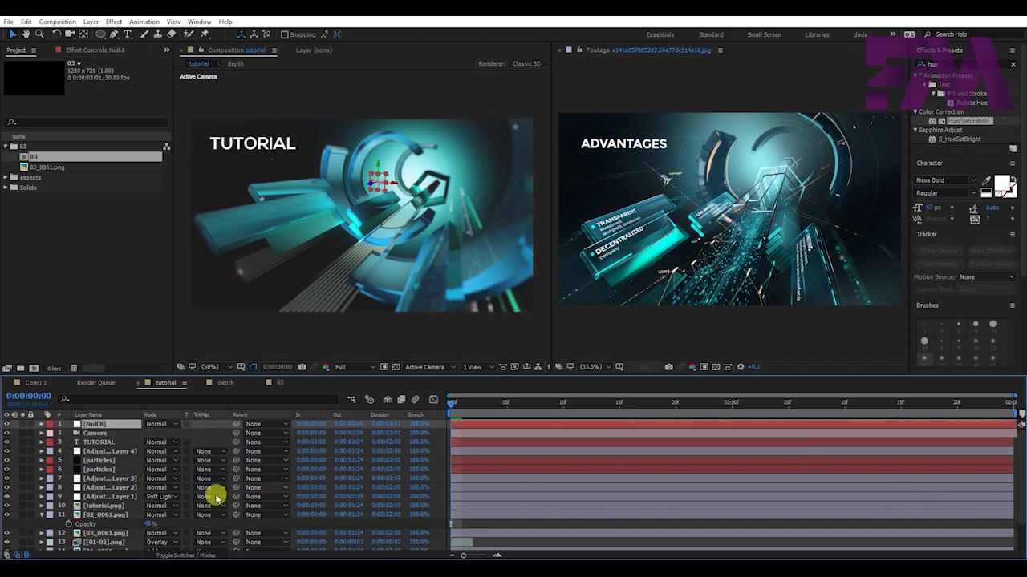
left_click(101, 462)
left_click(97, 50)
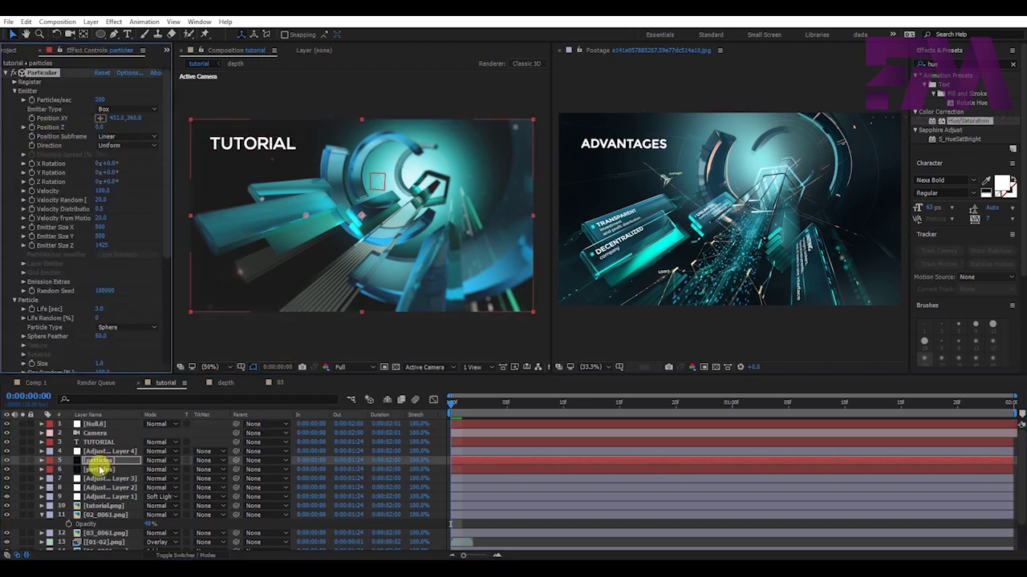
Move the other particles layer's Particular emitter to the left edge, Position XY 64, 360
left_click(100, 468)
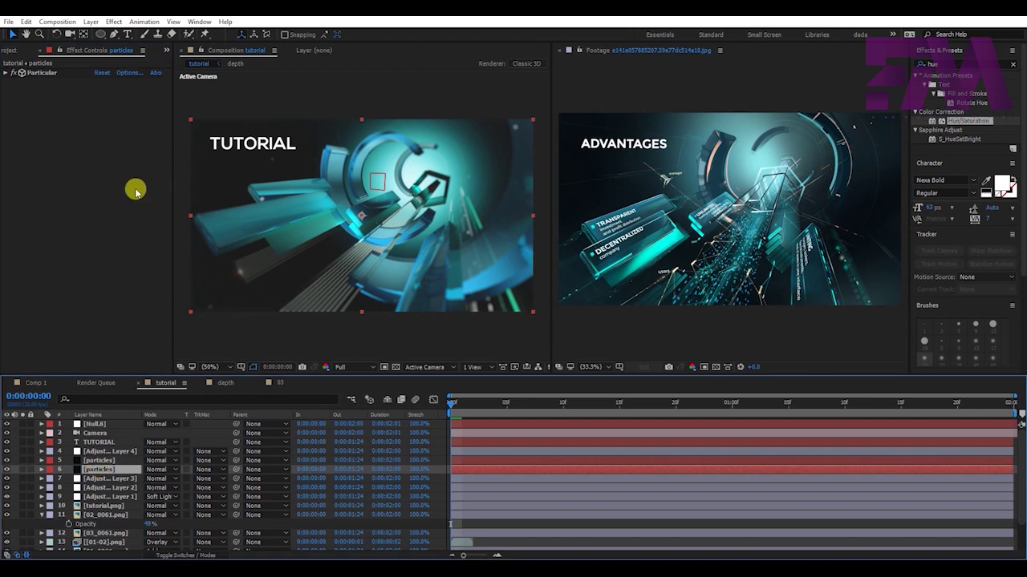
left_click(8, 73)
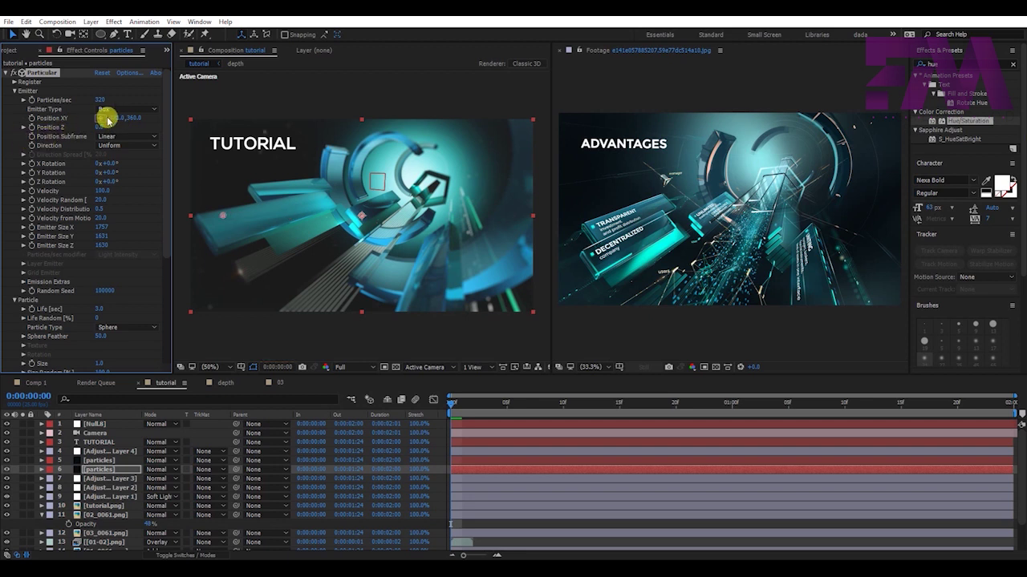
left_click_drag(97, 120, 125, 94)
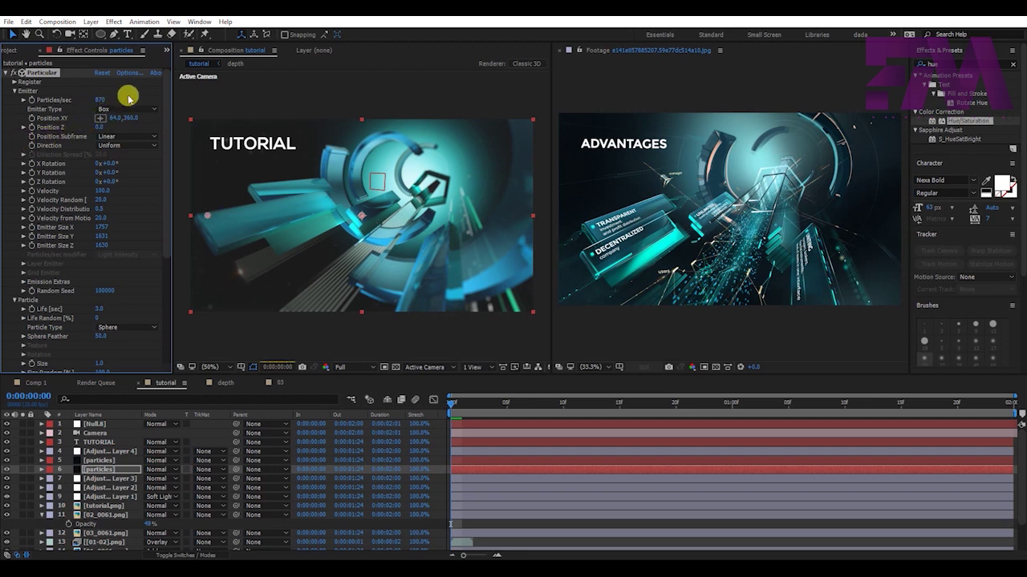
left_click(100, 99)
type("1420")
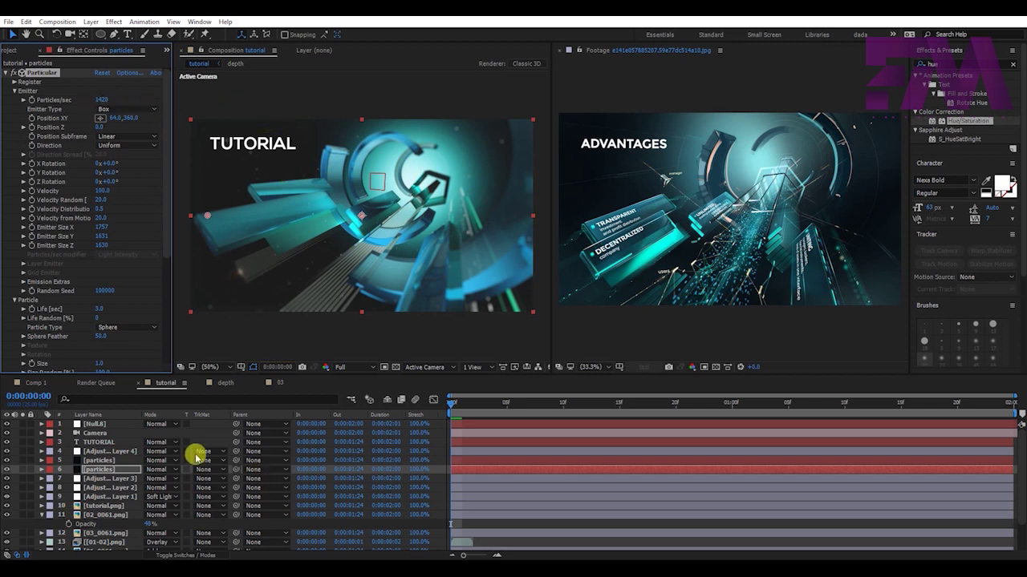
Set the first particles layer's Particular Particles/sec to 500
left_click(96, 460)
left_click(103, 109)
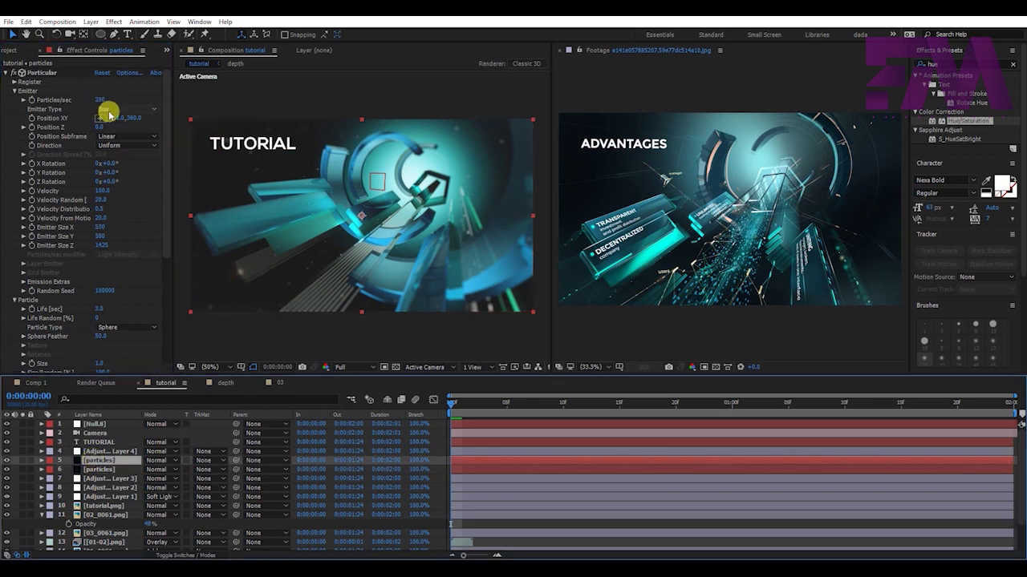
left_click(117, 115)
left_click_drag(97, 99, 157, 98)
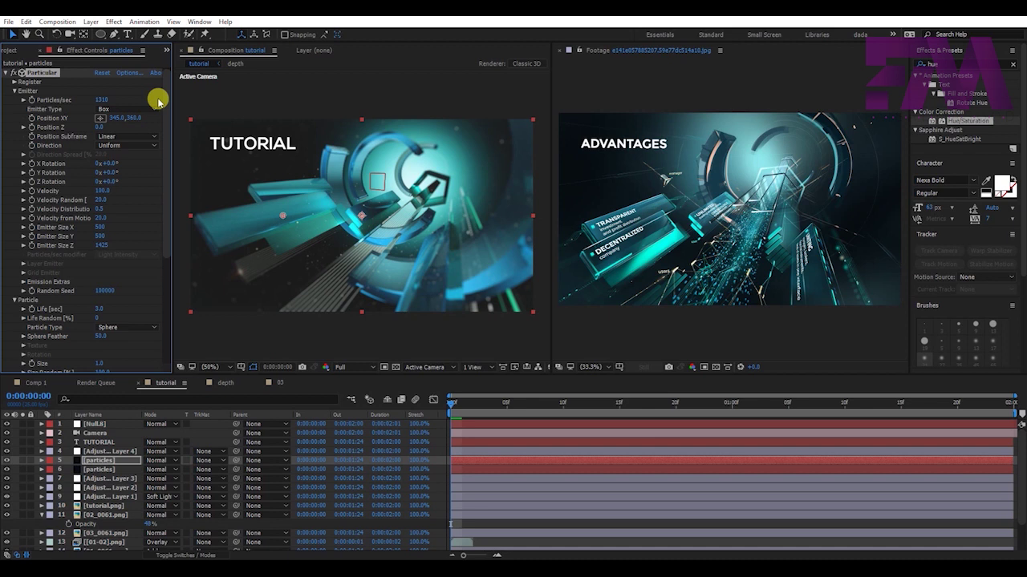
left_click(102, 99)
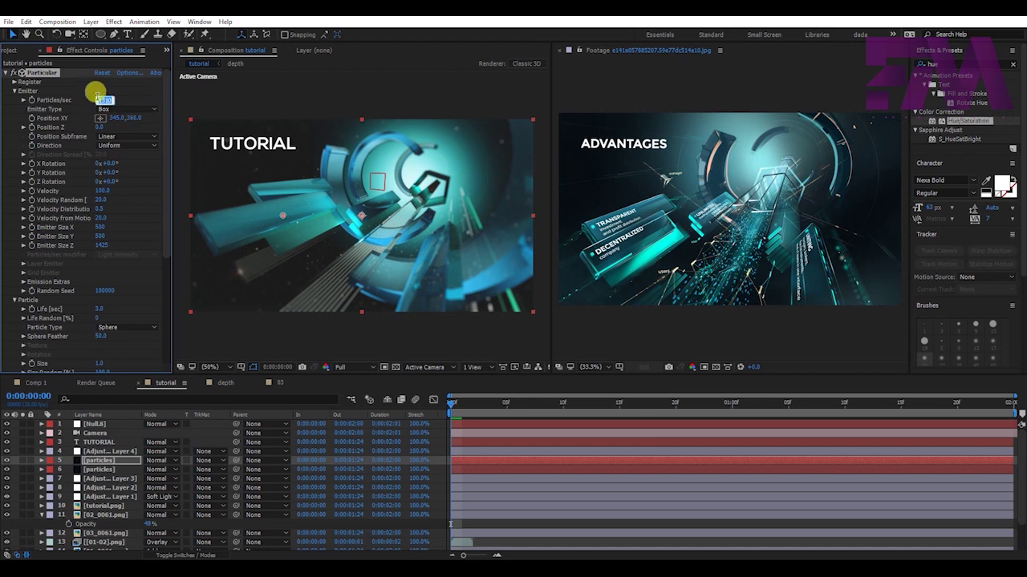
type("500")
left_click(308, 164)
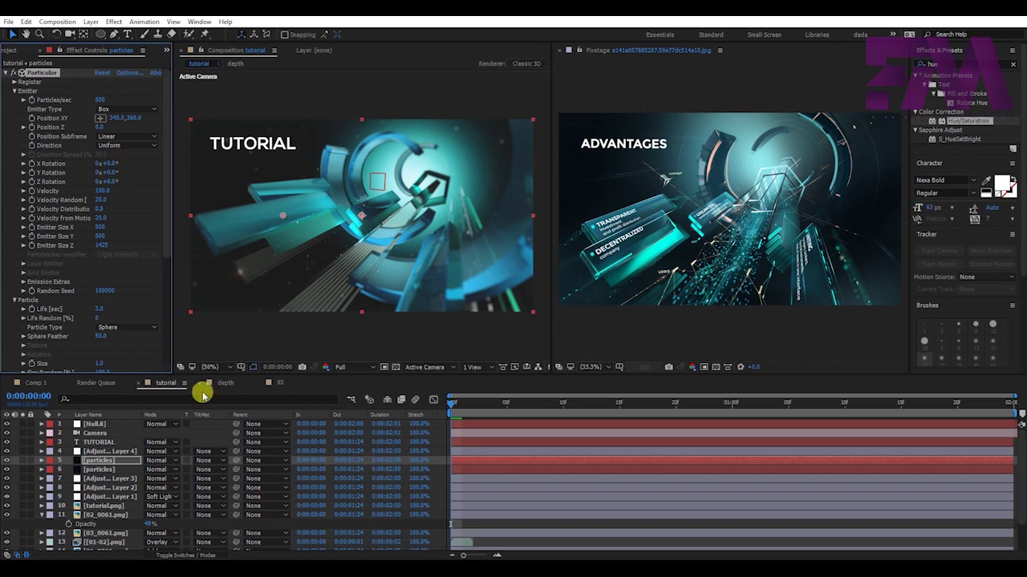
left_click(69, 434)
right_click(69, 429)
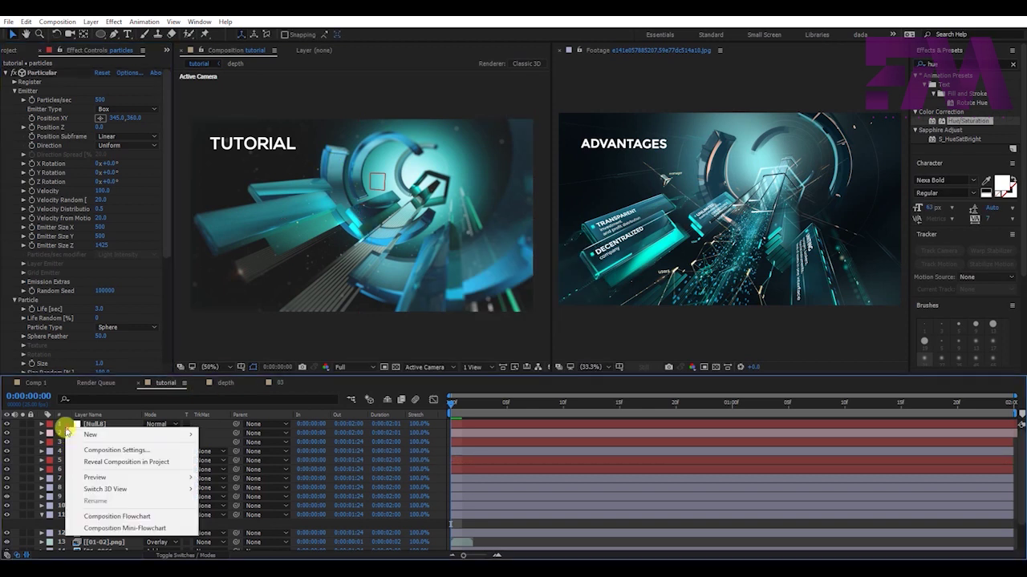
Add a new empty shape layer from the timeline's New menu
left_click(72, 420)
right_click(71, 421)
left_click(71, 423)
right_click(72, 421)
left_click(69, 477)
right_click(69, 424)
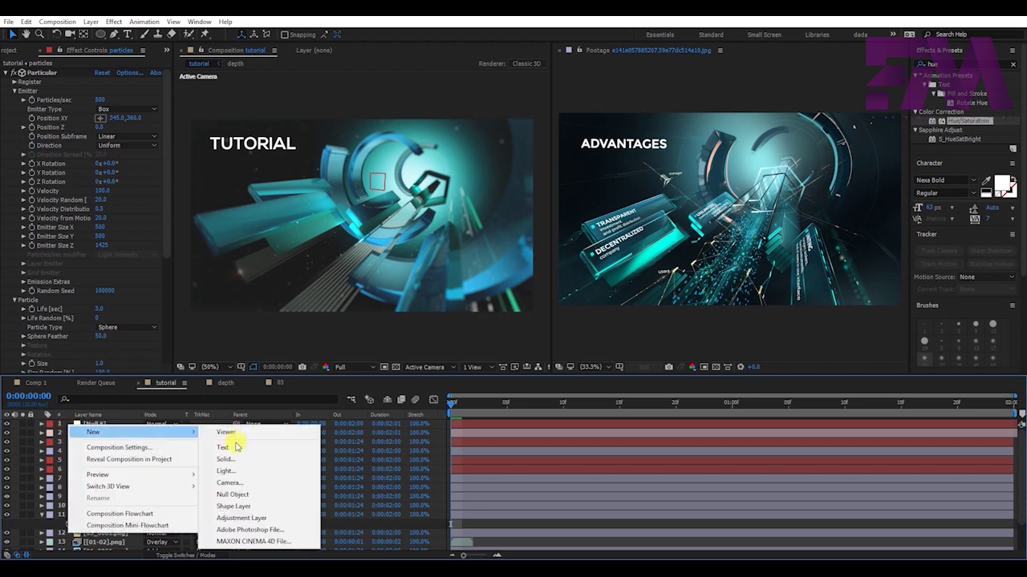
left_click(241, 507)
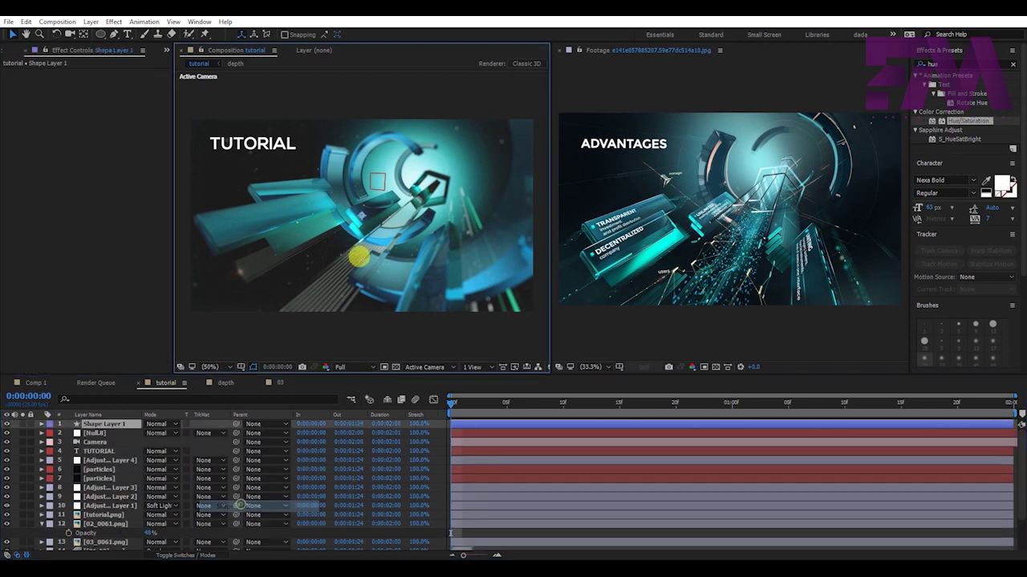
Draw an ellipse over the tunnel and give it a yellow EEDA00 stroke
left_click_drag(324, 166, 423, 281)
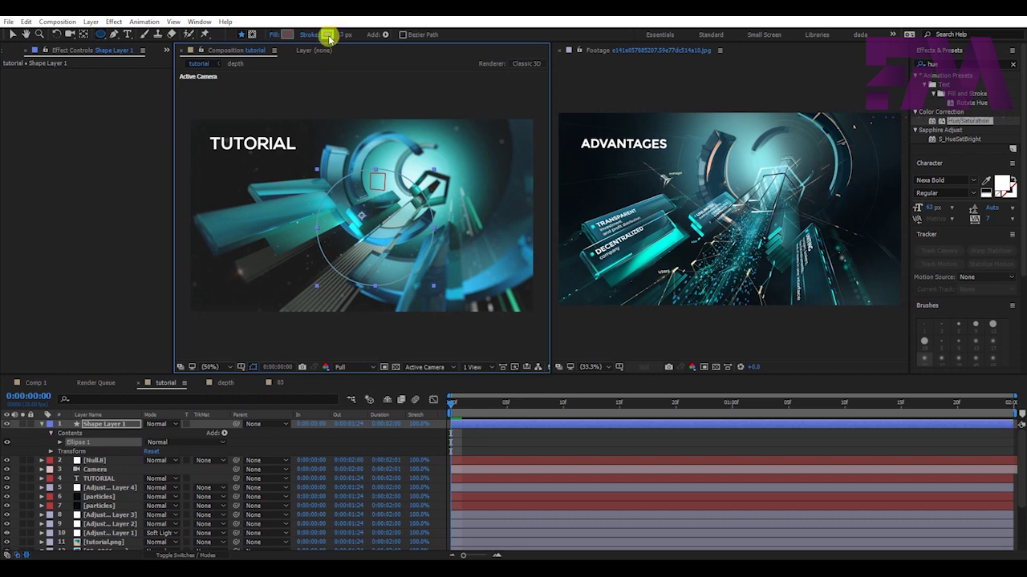
left_click(327, 34)
left_click(358, 525)
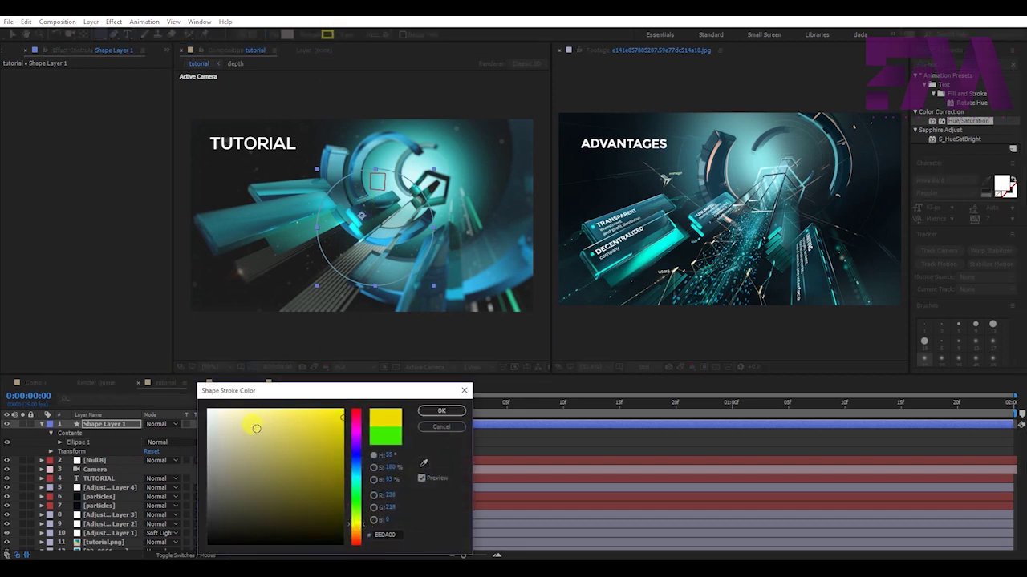
left_click(441, 410)
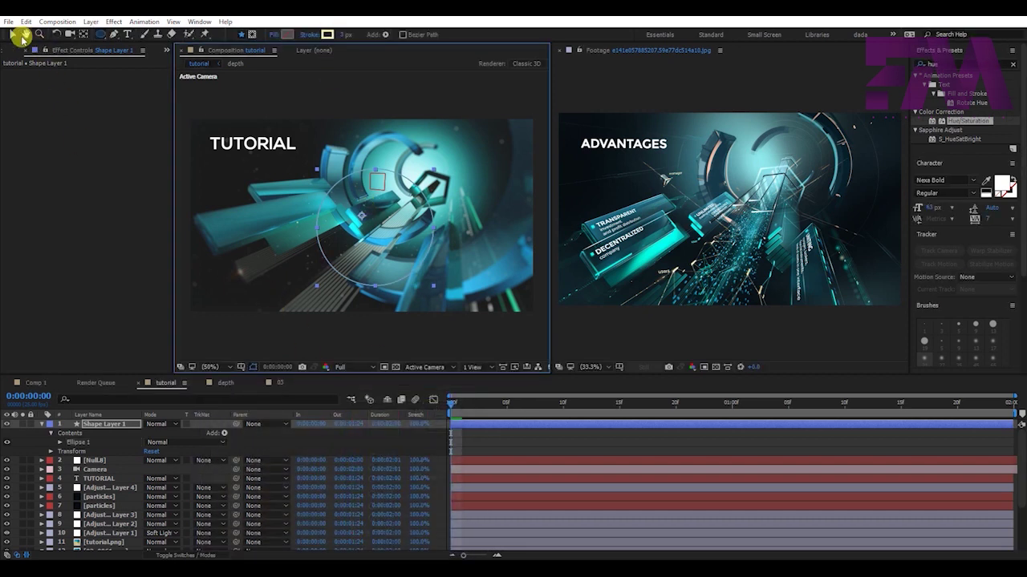
Turn on the 3D switch for the circle shape layer
left_click(14, 34)
left_click(39, 442)
left_click(92, 425)
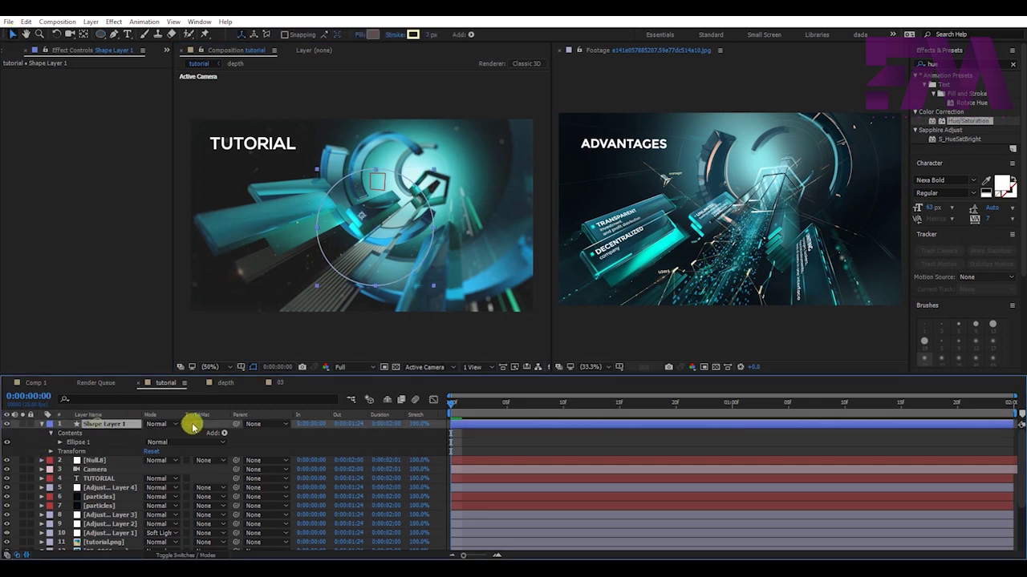
left_click(191, 554)
left_click(202, 424)
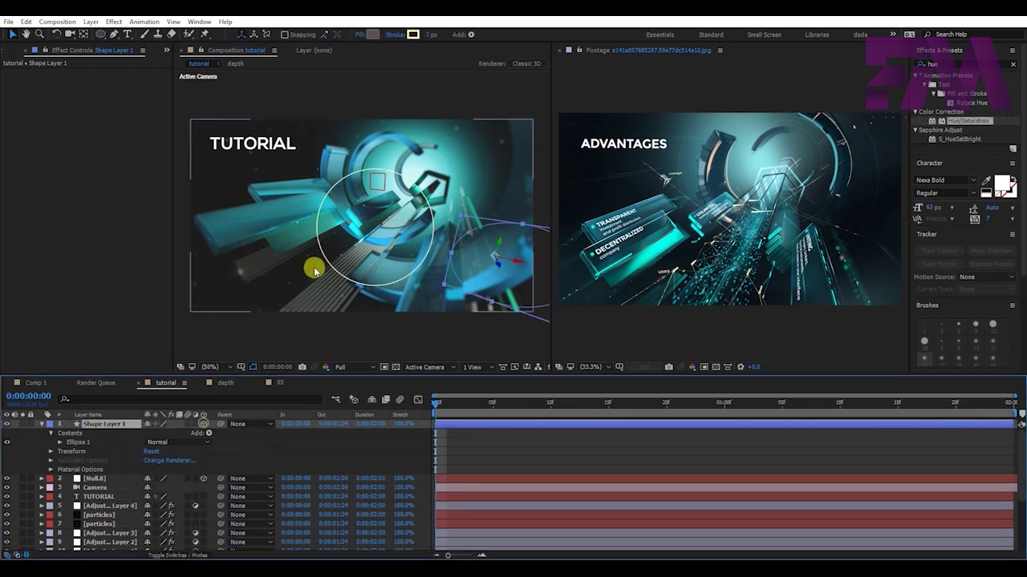
Move the 3D circle and scale it up to 267%
left_click_drag(510, 261, 335, 248)
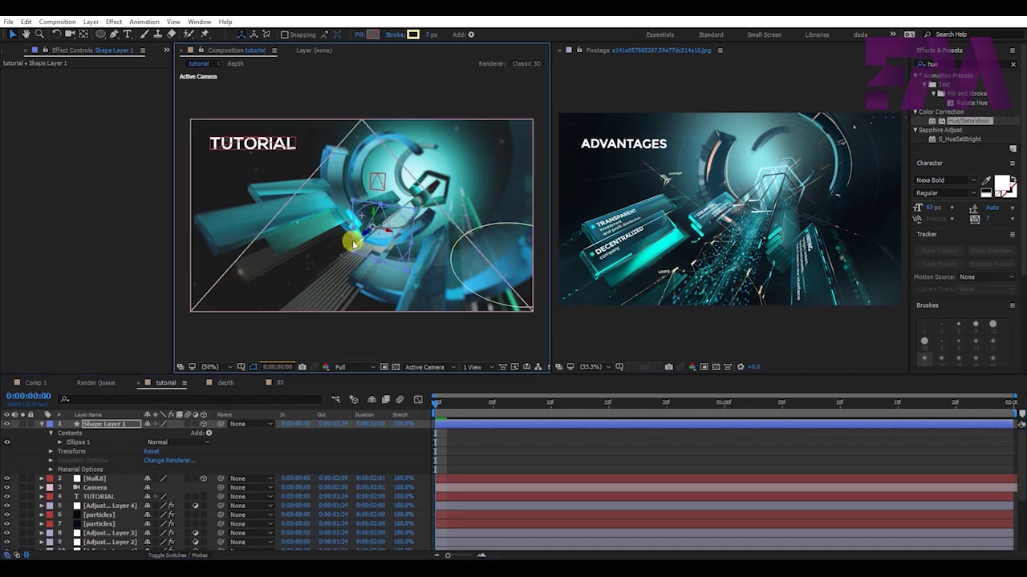
key("s")
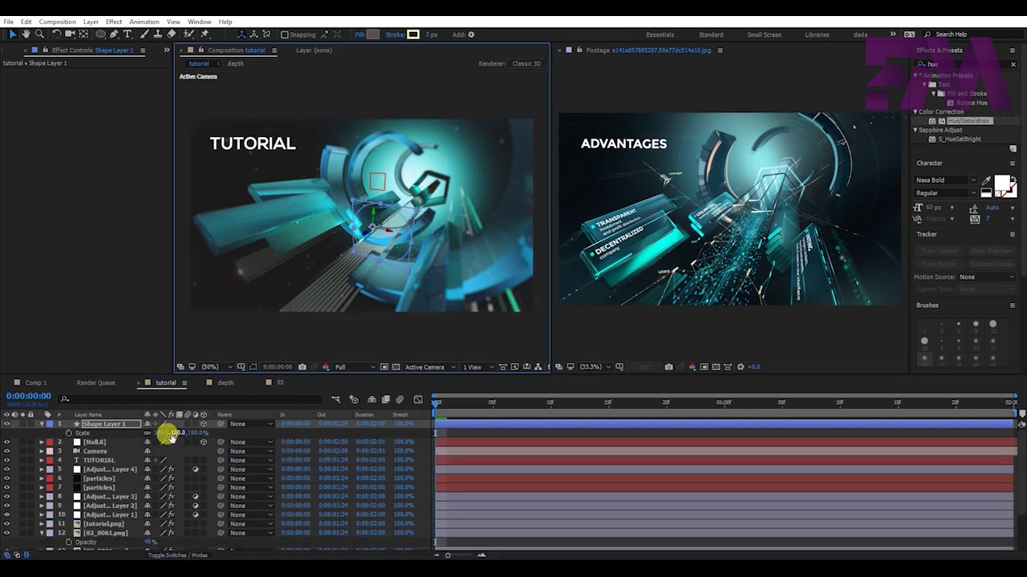
left_click_drag(166, 433, 204, 431)
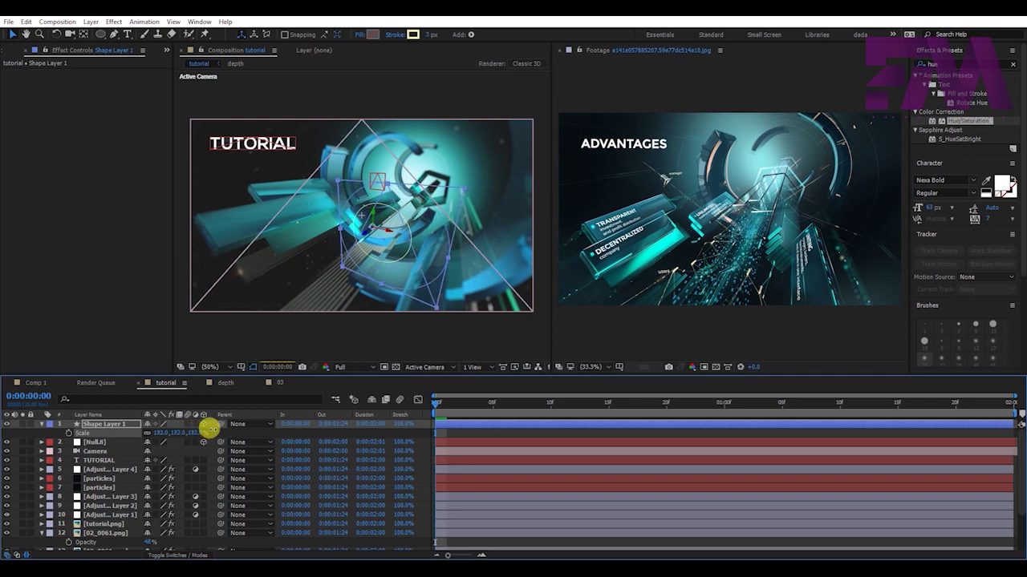
left_click_drag(204, 431, 229, 420)
Centre the circle in the tunnel and send its layer to the bottom of the stack
mouse_move(361, 231)
left_mouse_down()
mouse_move(372, 227)
mouse_move(276, 237)
left_mouse_up()
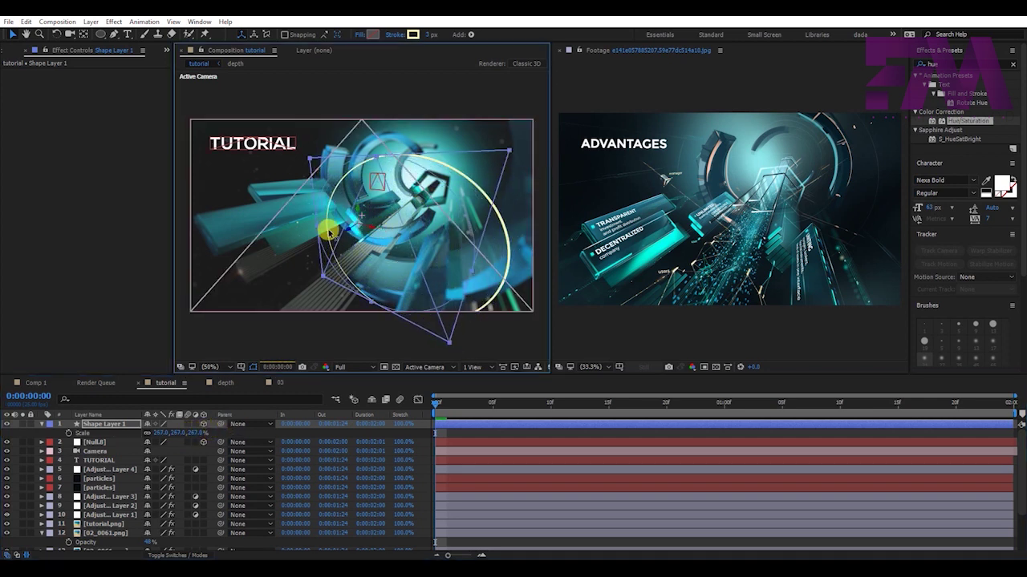
left_click_drag(264, 236, 353, 211)
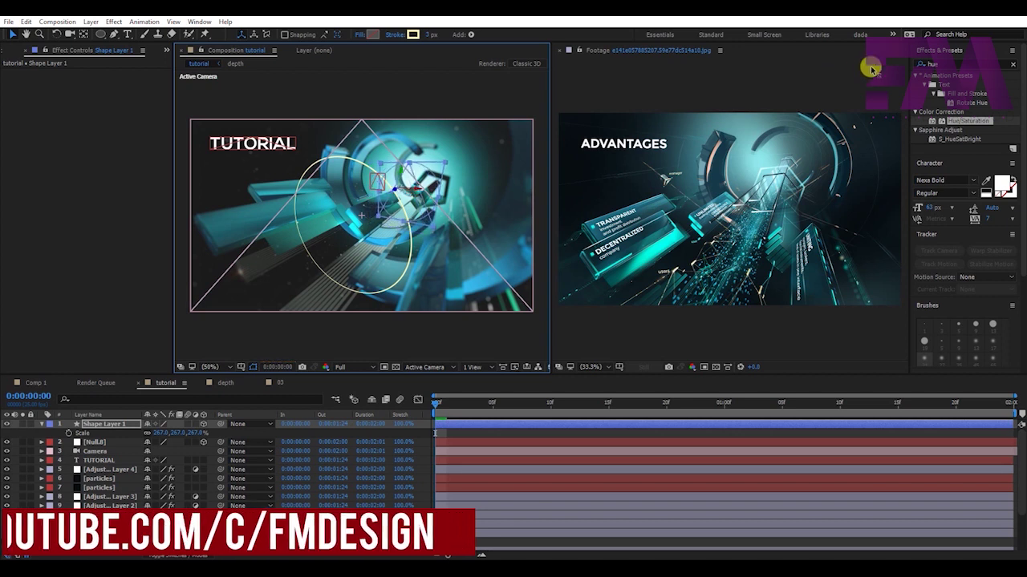
left_click(92, 426)
key("ctrl+shift+bracketleft")
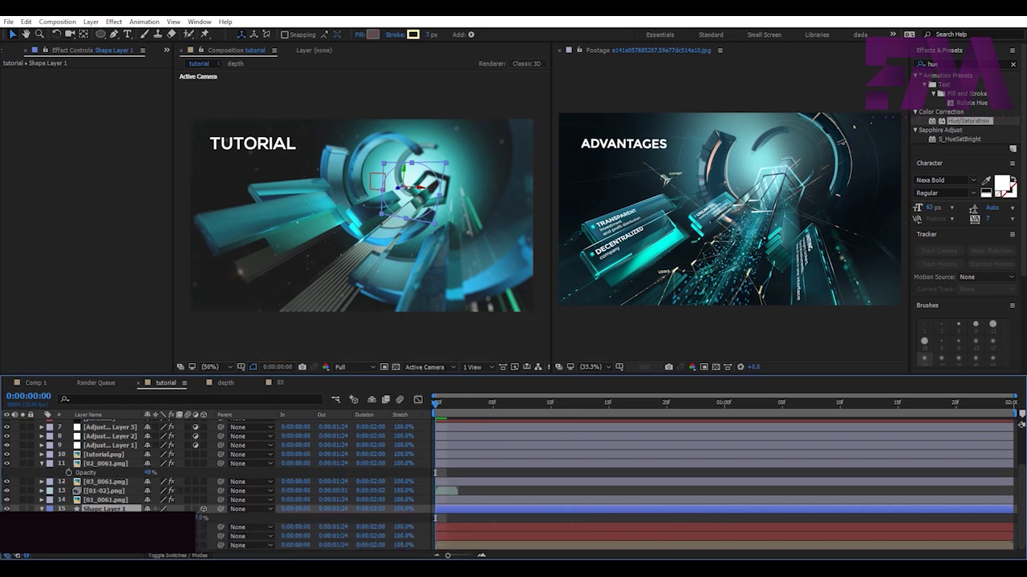
Scale Shape Layer 1's ring to 643% and fit it around the tunnel opening
key("s")
left_click_drag(172, 519, 341, 488)
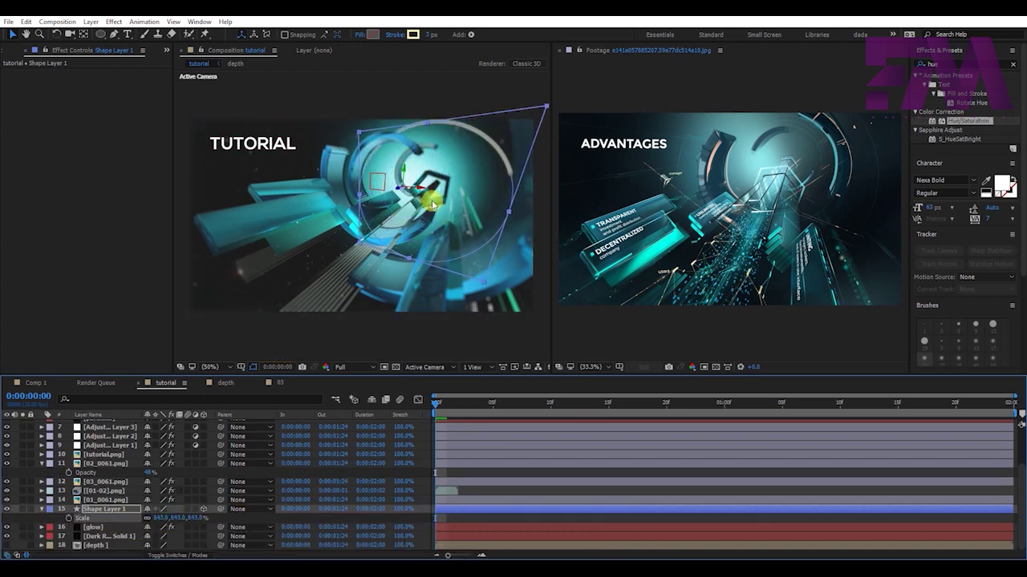
left_click_drag(420, 190, 252, 180)
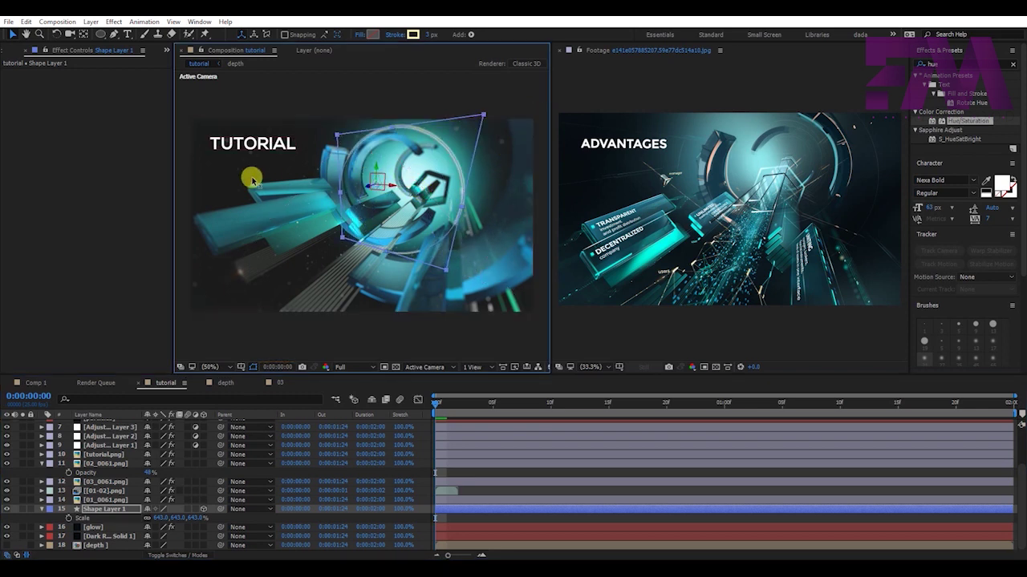
left_click_drag(249, 180, 230, 176)
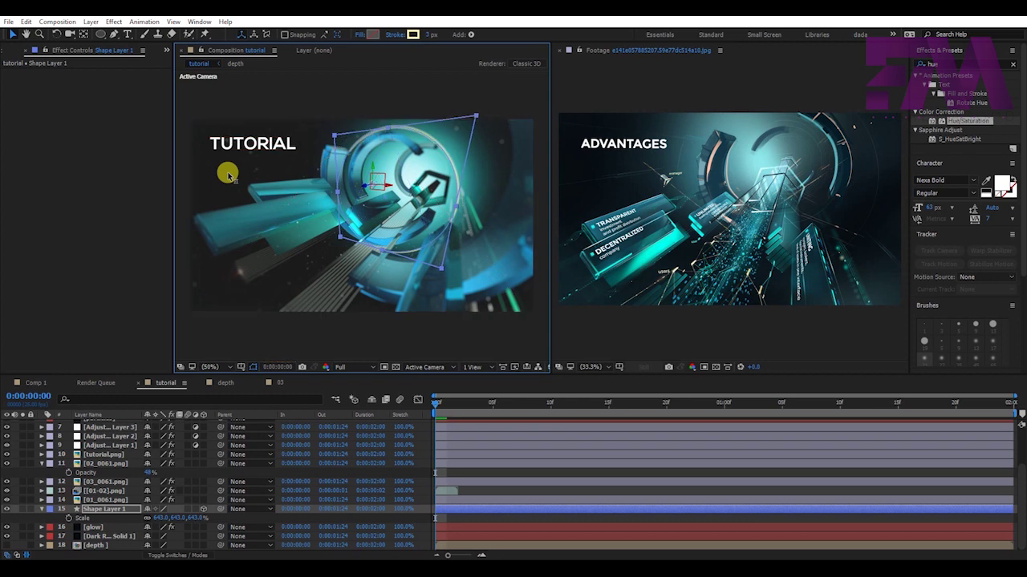
Set the ring's stroke width to 1 px and move it up in the tunnel
left_click(428, 35)
key("Return")
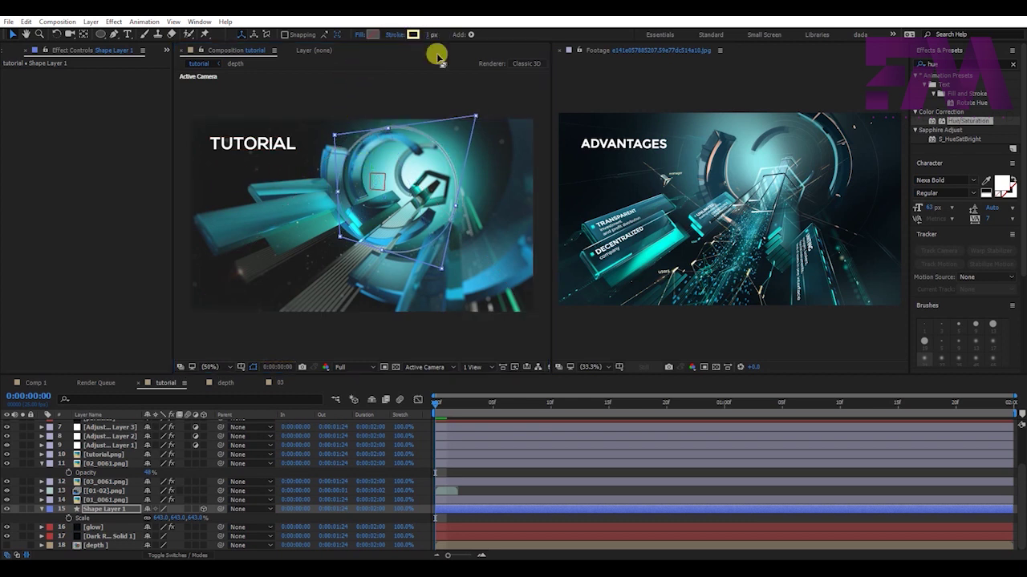
left_click(70, 455)
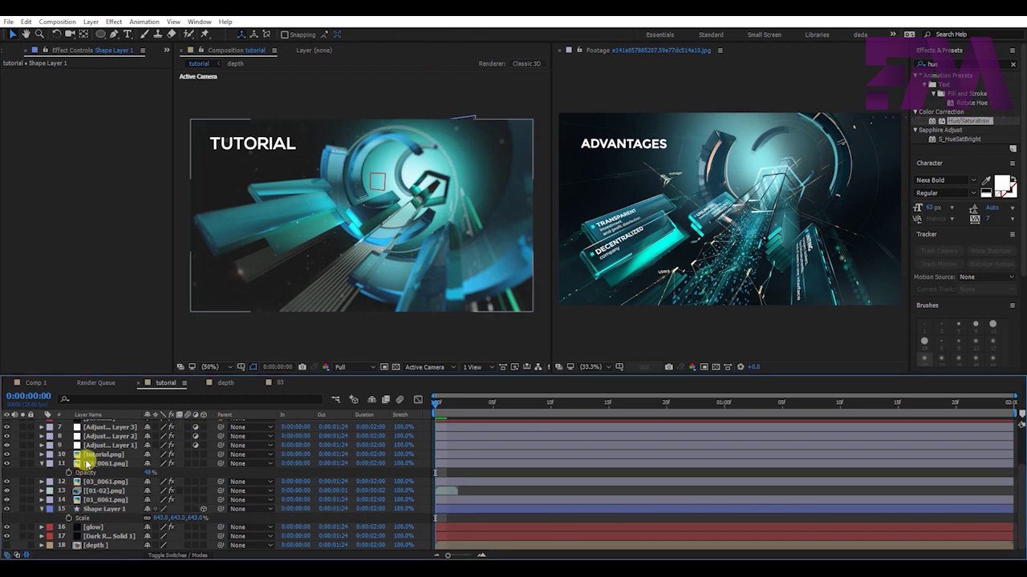
left_click(98, 508)
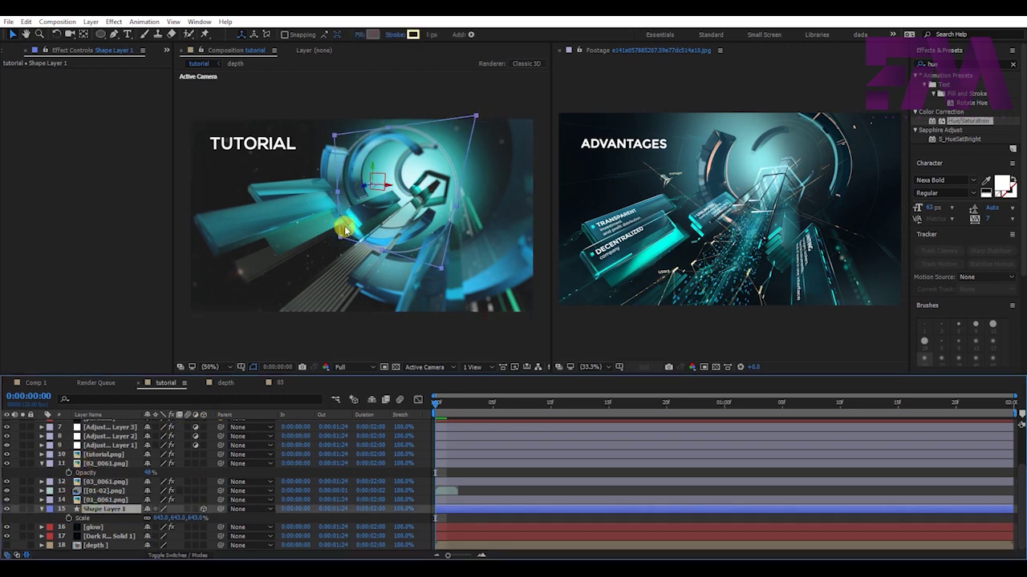
left_click_drag(373, 168, 386, 115)
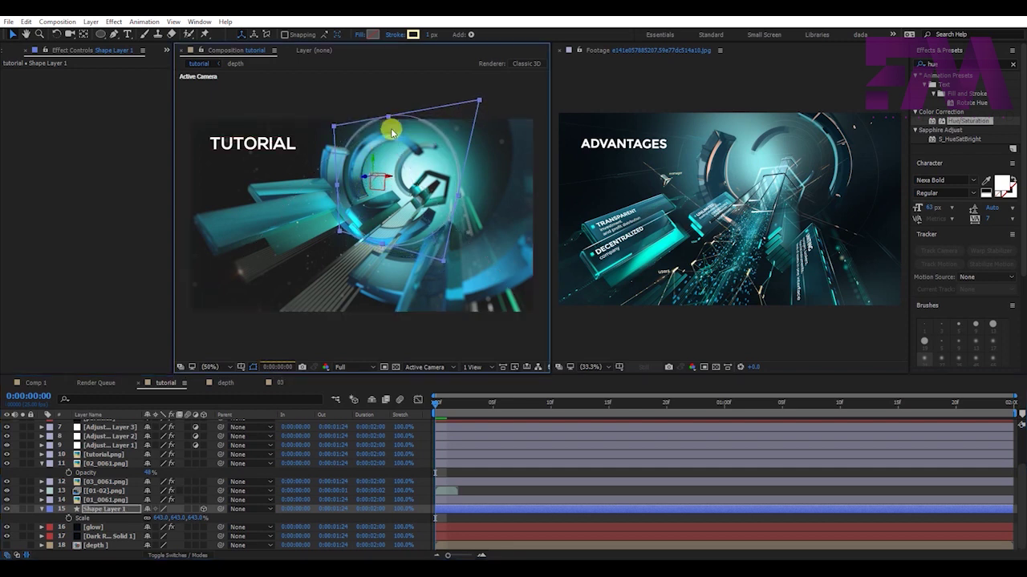
Thin the ring's stroke to 0.5 px and preview the result
left_click(381, 95)
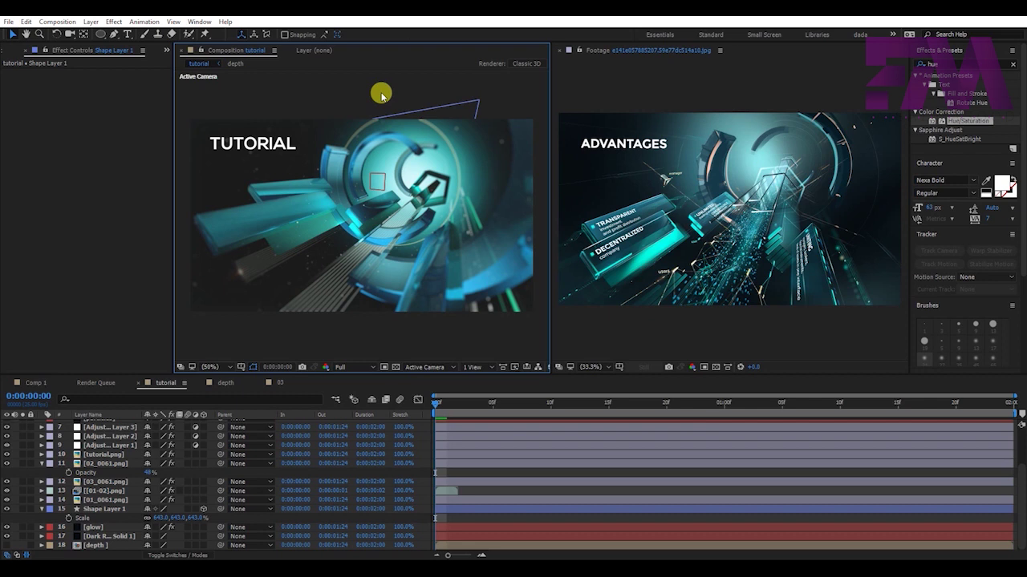
left_click(95, 508)
left_click(430, 35)
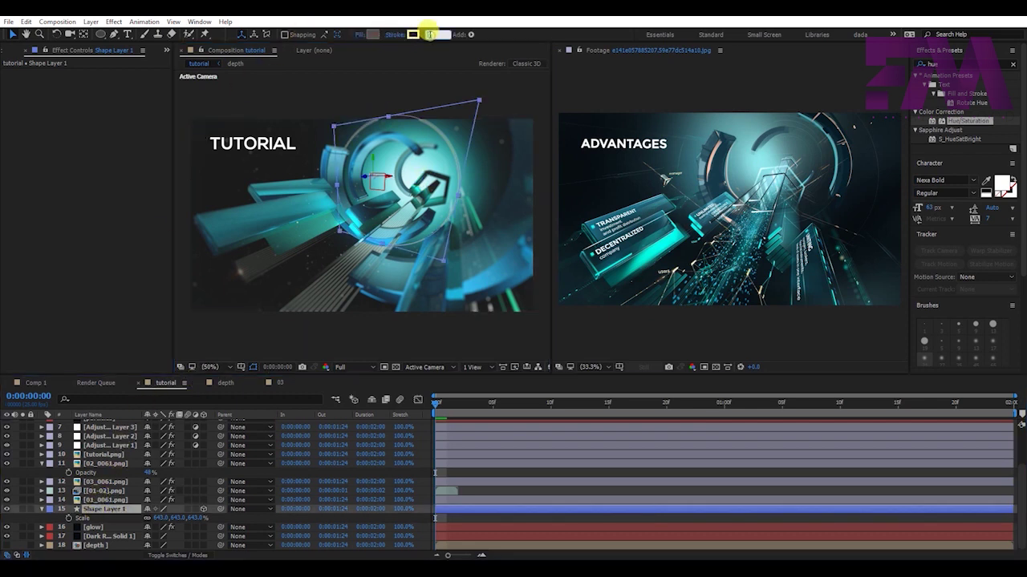
left_click(286, 93)
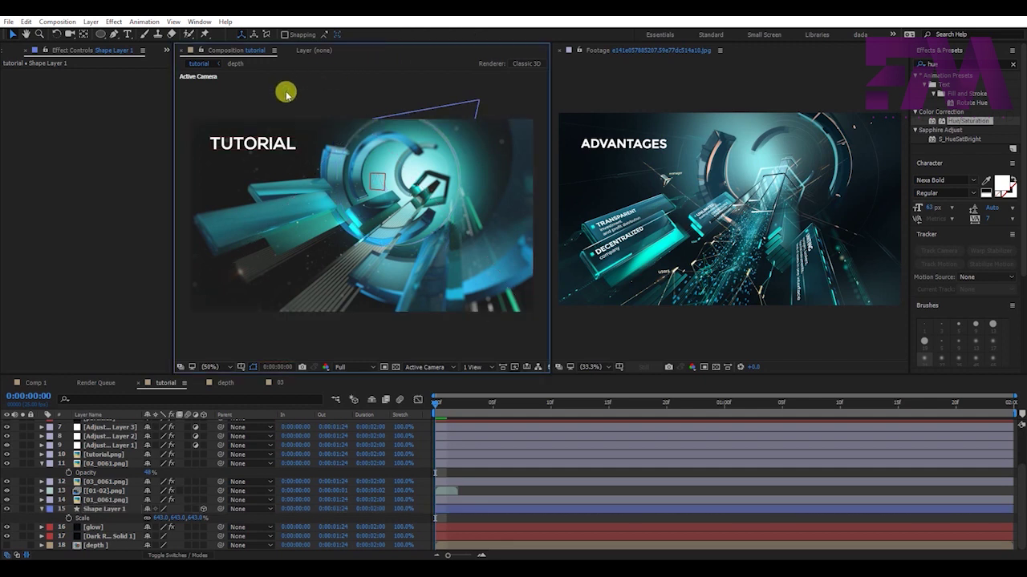
left_click(102, 510)
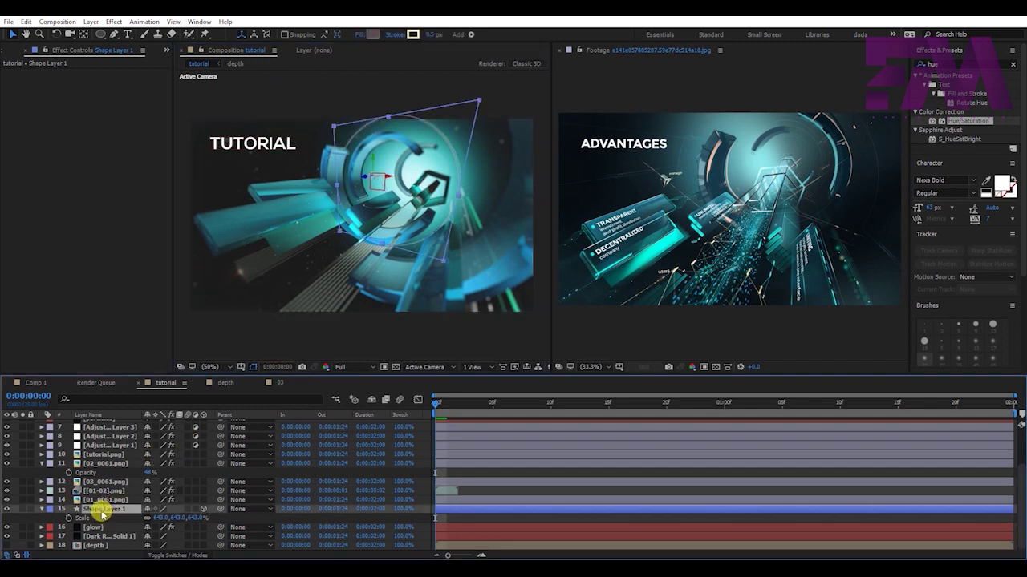
Duplicate the ring into Shape Layer 2, reposition it, and adjust its stroke width
key("ctrl+d")
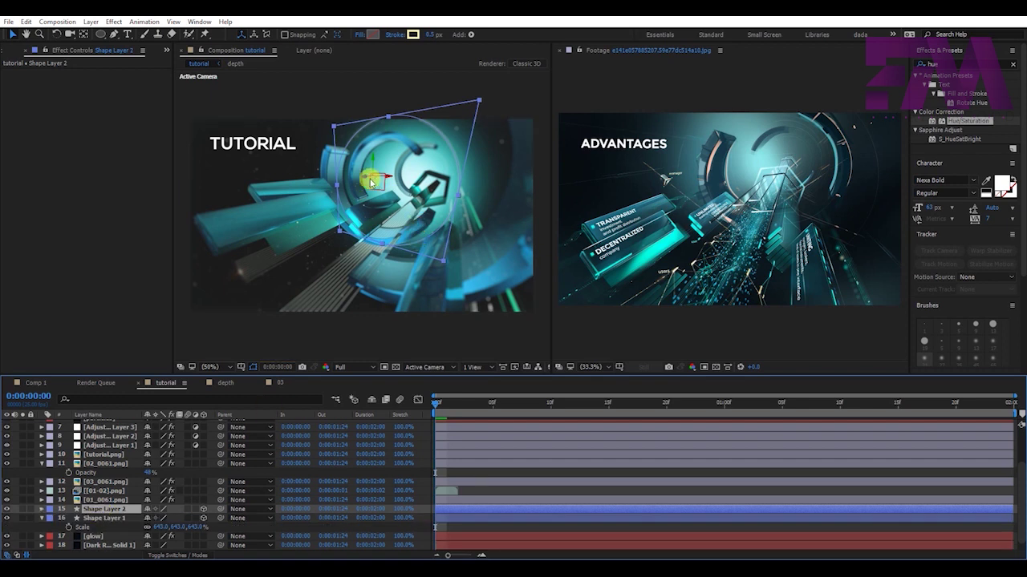
left_click_drag(373, 165, 518, 163)
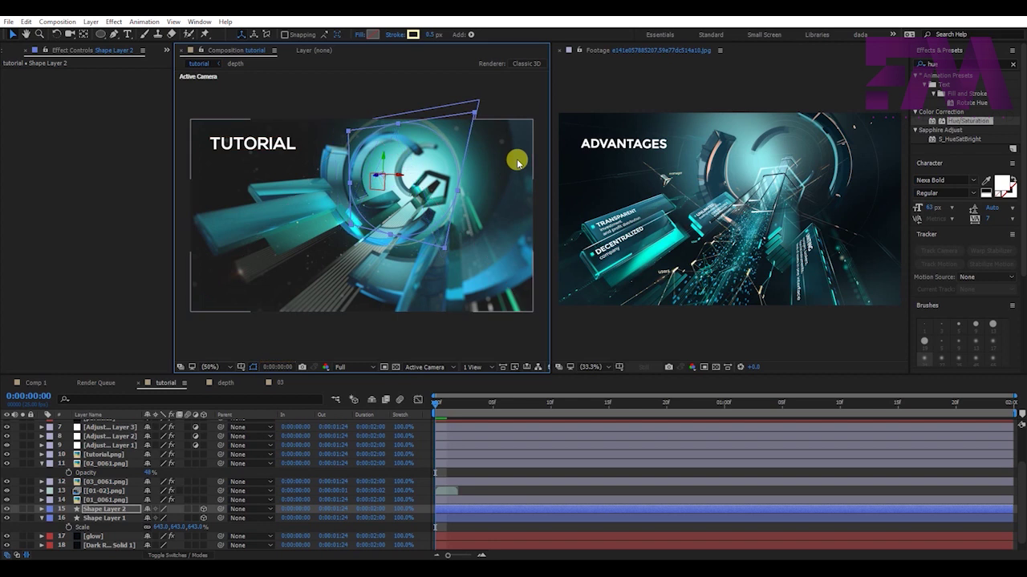
left_click_drag(375, 179, 292, 192)
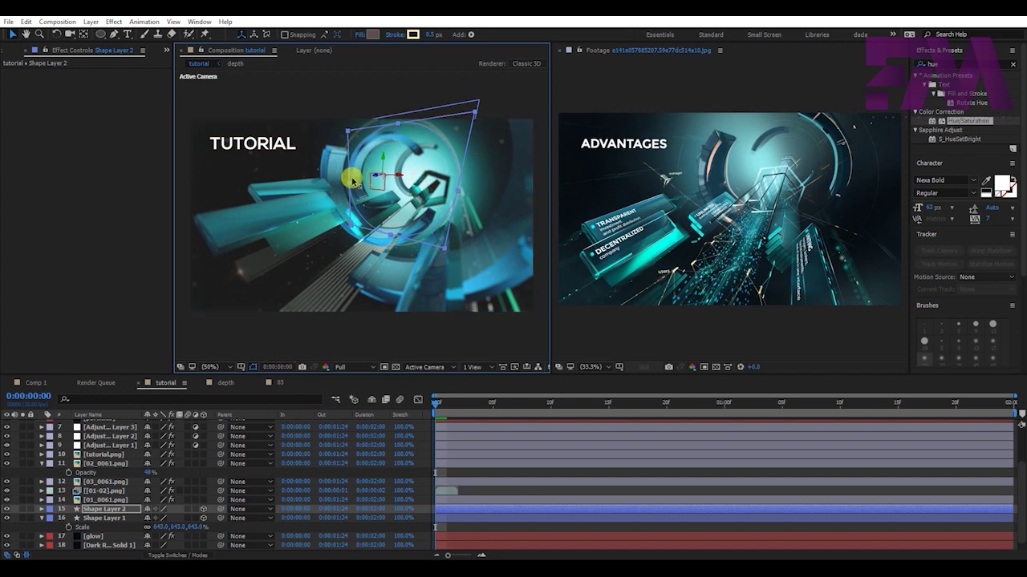
left_click(432, 36)
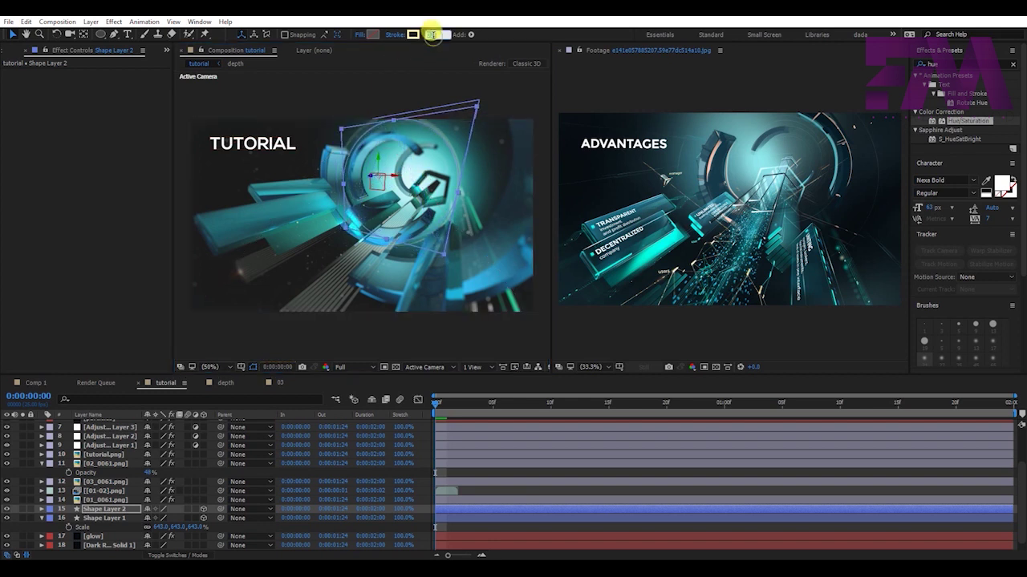
left_click(362, 91)
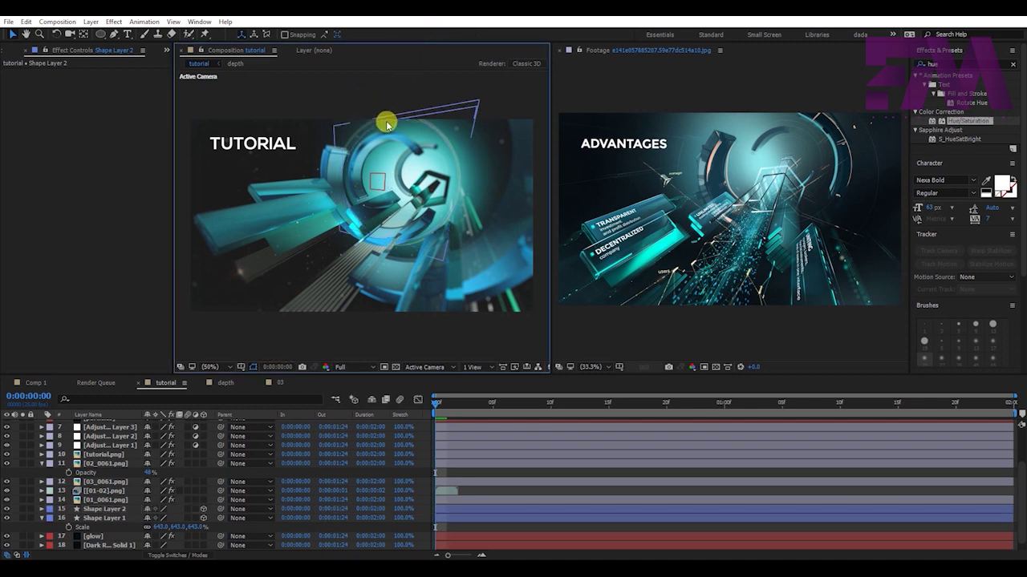
left_click(103, 519)
left_click(93, 510)
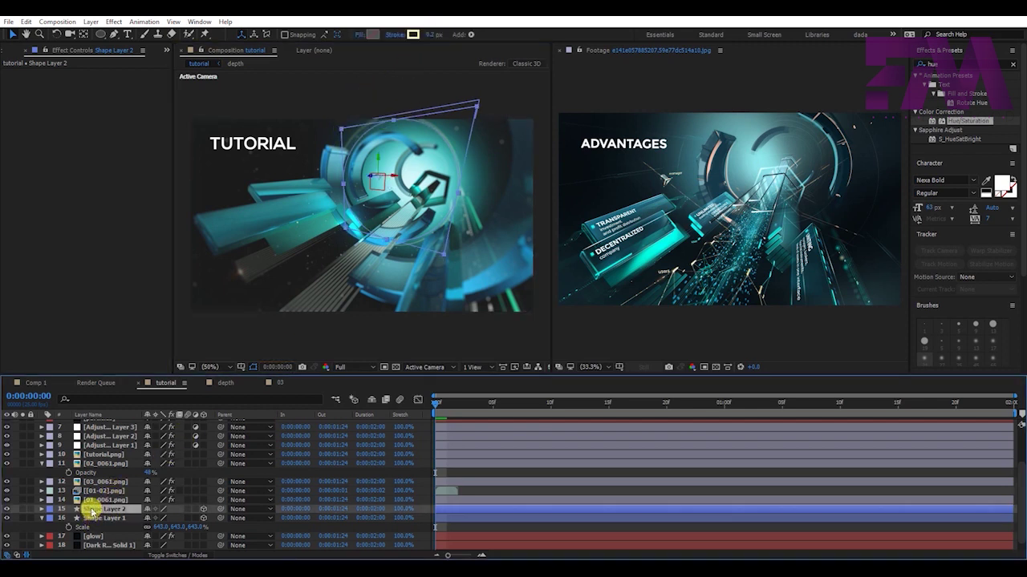
Duplicate into Shape Layer 3 and scale it up, checking rings up to 2325% in the tunnel
key("ctrl+d")
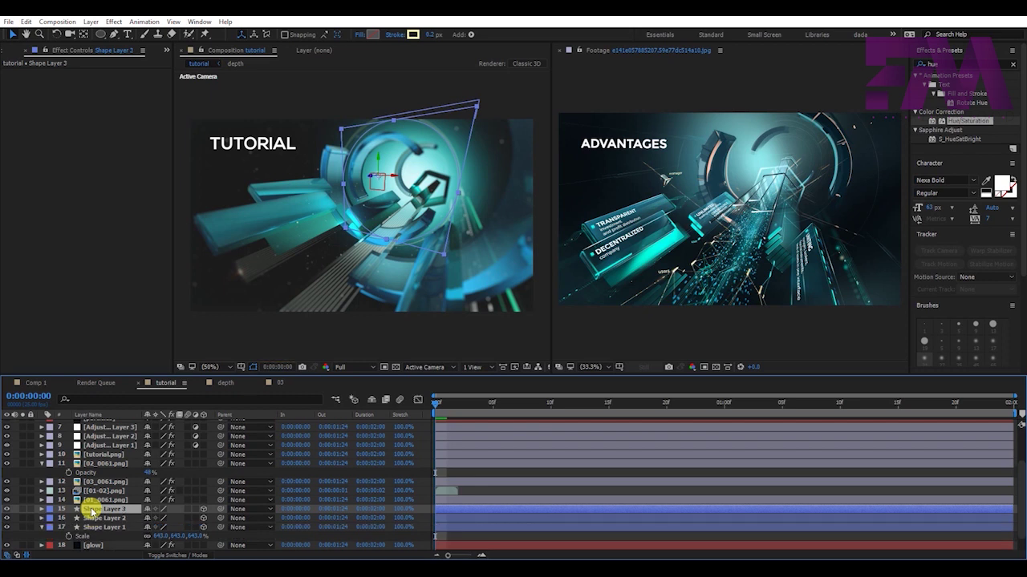
key("s")
mouse_move(174, 518)
left_mouse_down()
mouse_move(295, 491)
mouse_move(427, 347)
left_mouse_up()
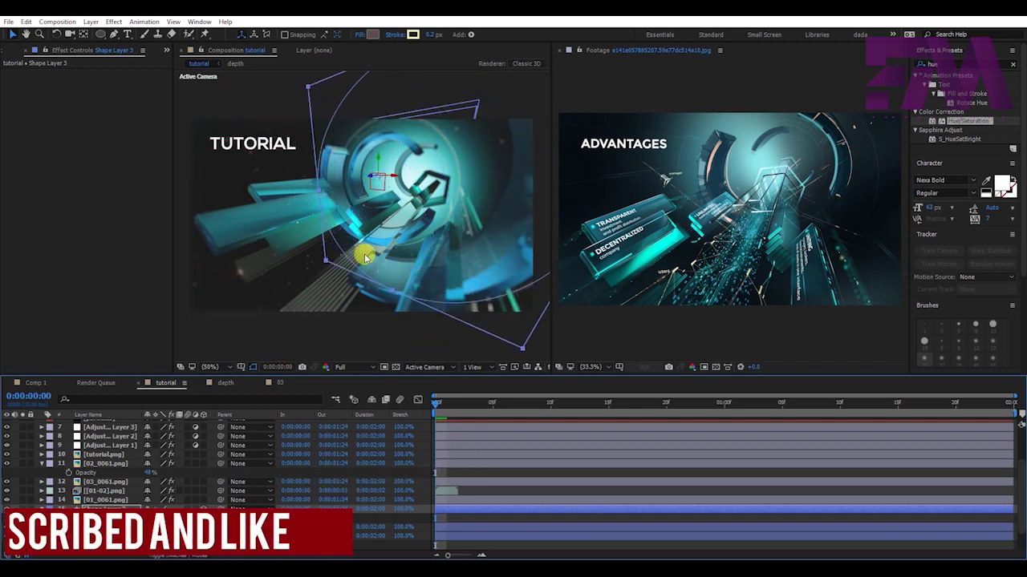
left_click(260, 106)
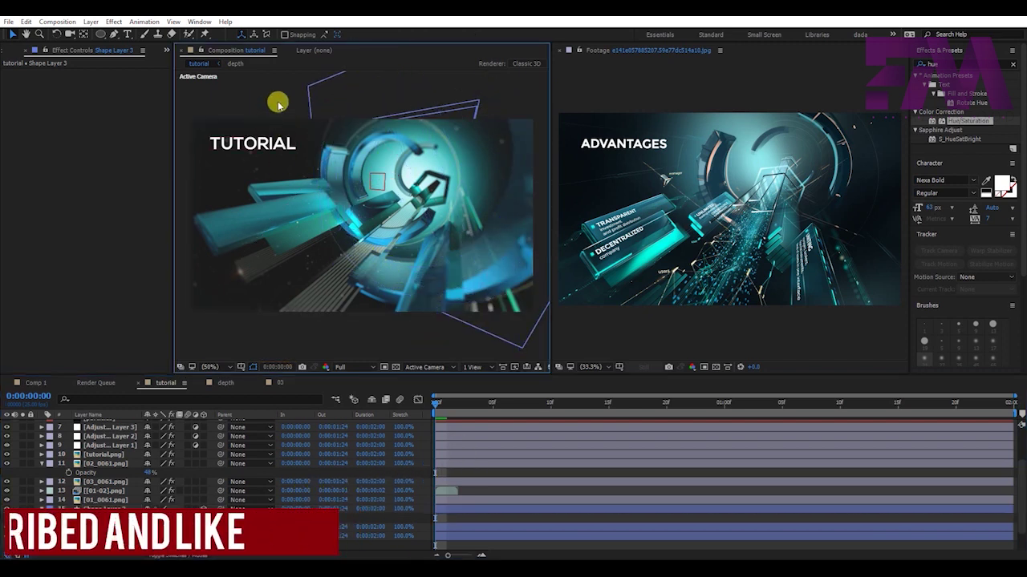
left_click(102, 500)
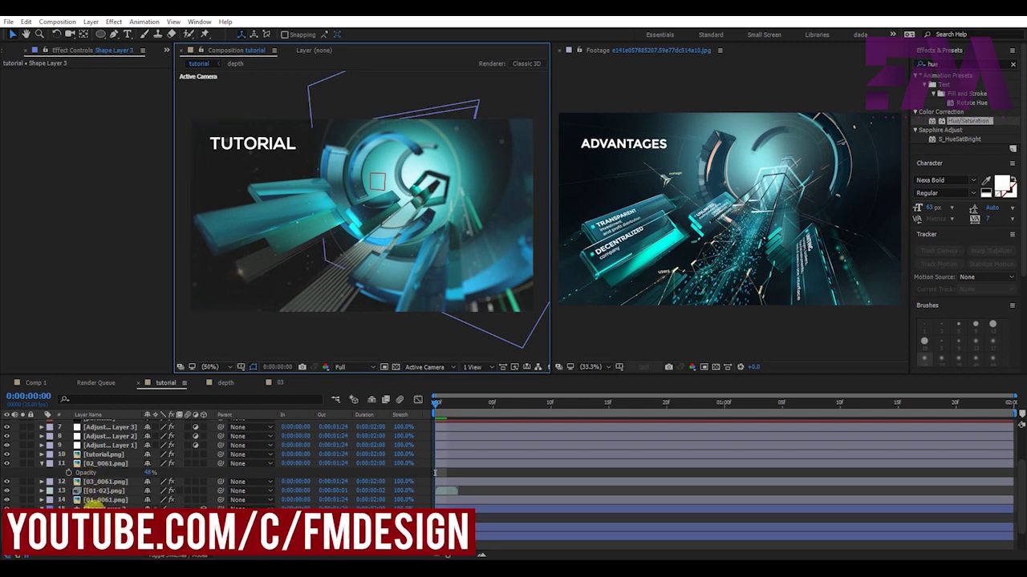
left_click(92, 509)
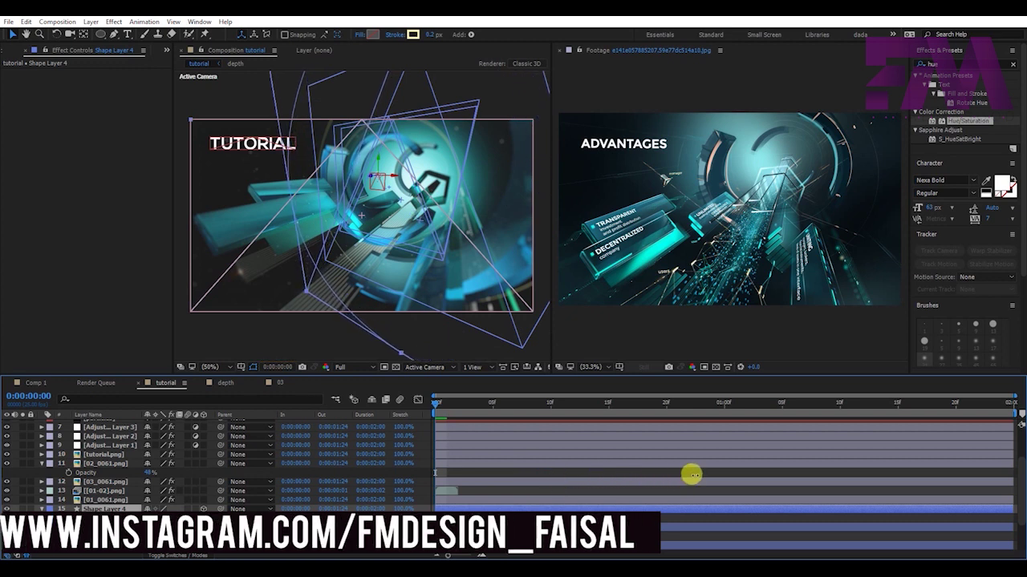
left_click(287, 121)
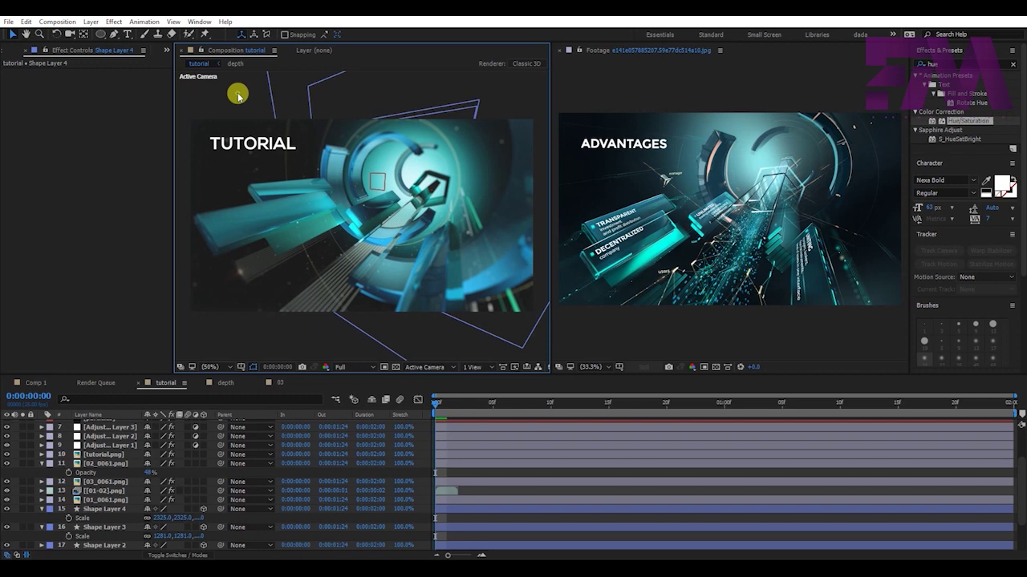
left_click(449, 259)
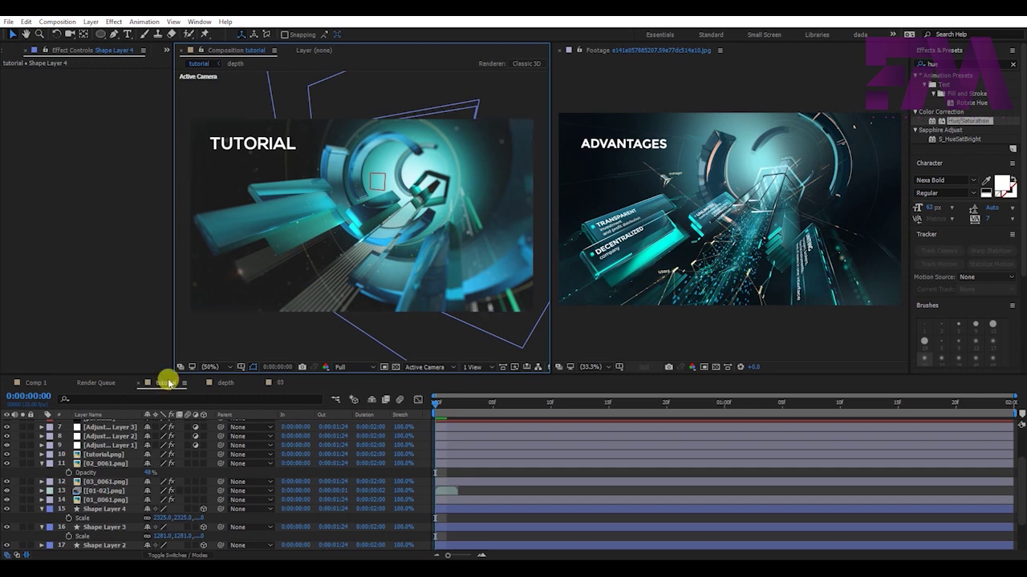
Turn off the eye switch on layer 3, TUTORIAL
scroll(93, 497, "down", 3)
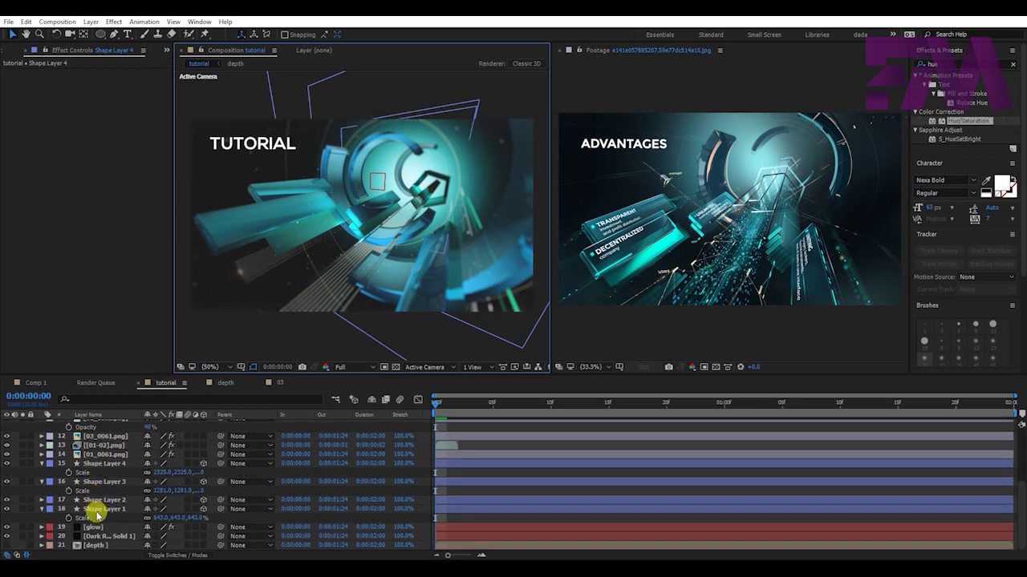
scroll(92, 497, "up", 5)
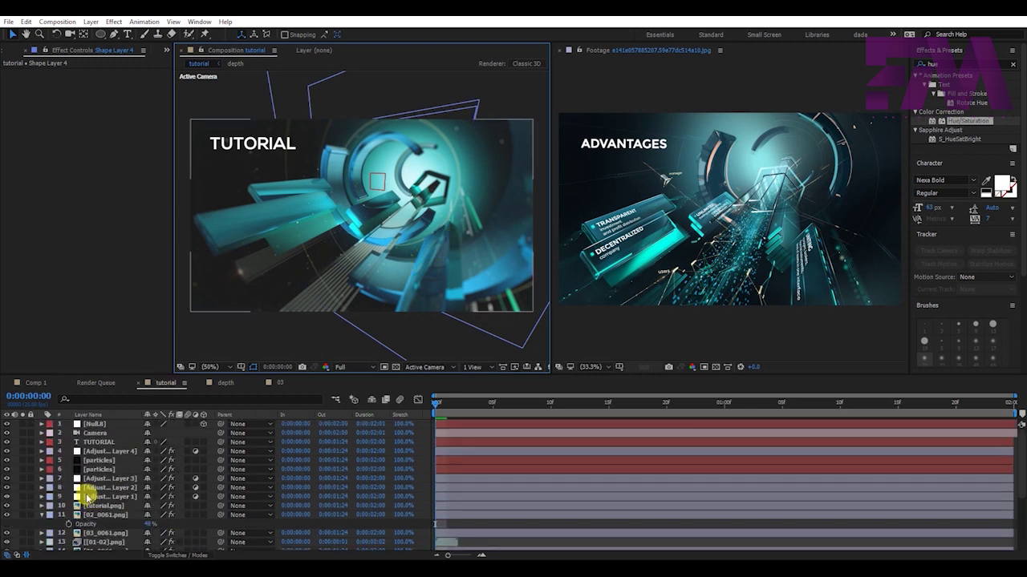
left_click(6, 442)
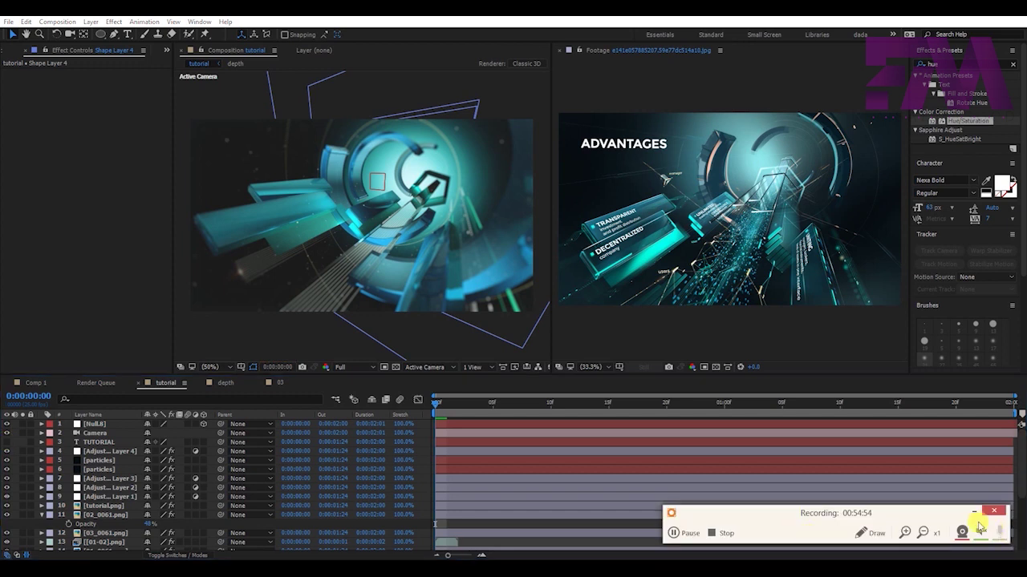
left_click(973, 514)
left_click(245, 126)
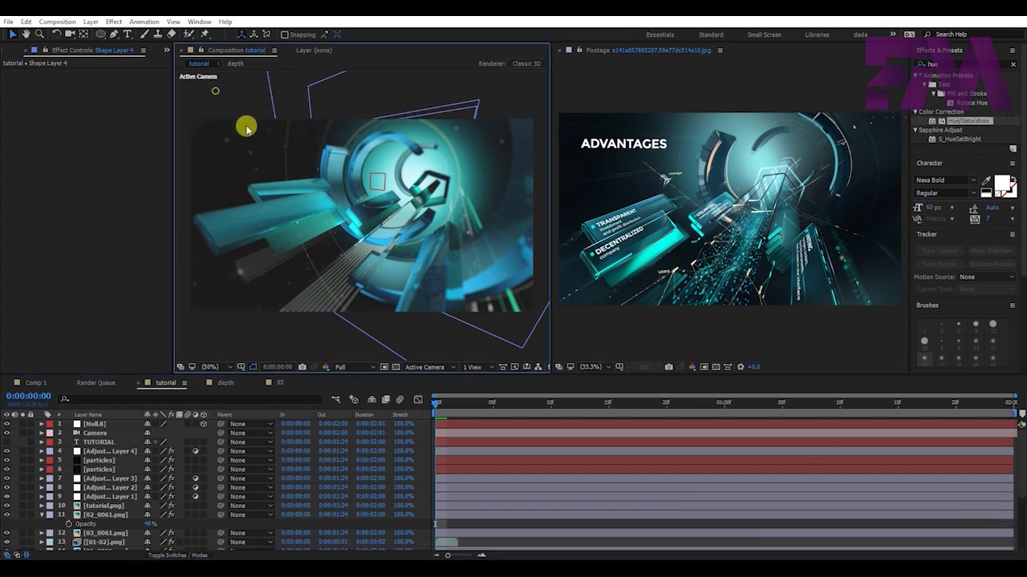
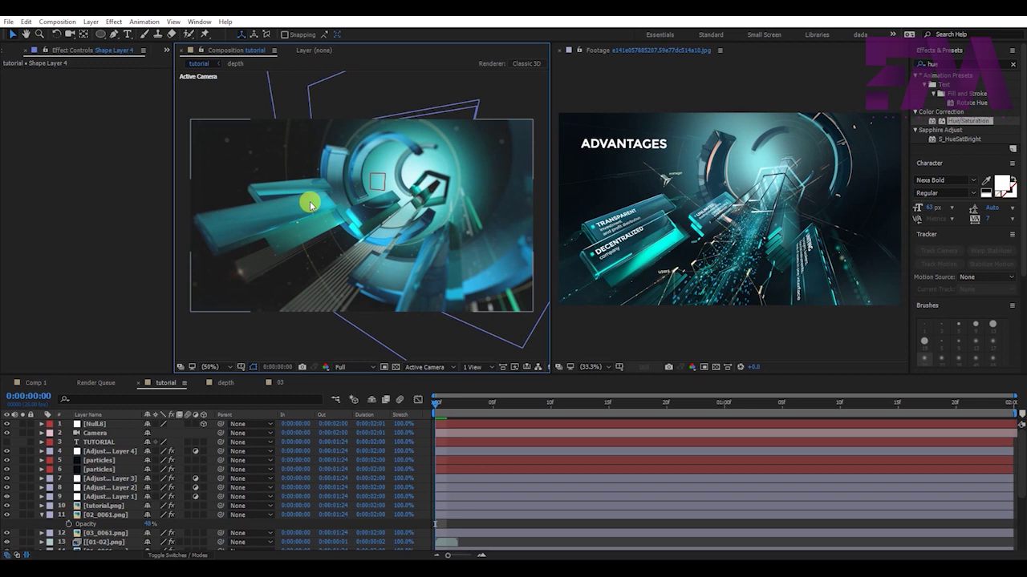
Create a new text layer and retype its lowercase entry as all-caps FMDESIGN
right_click(71, 434)
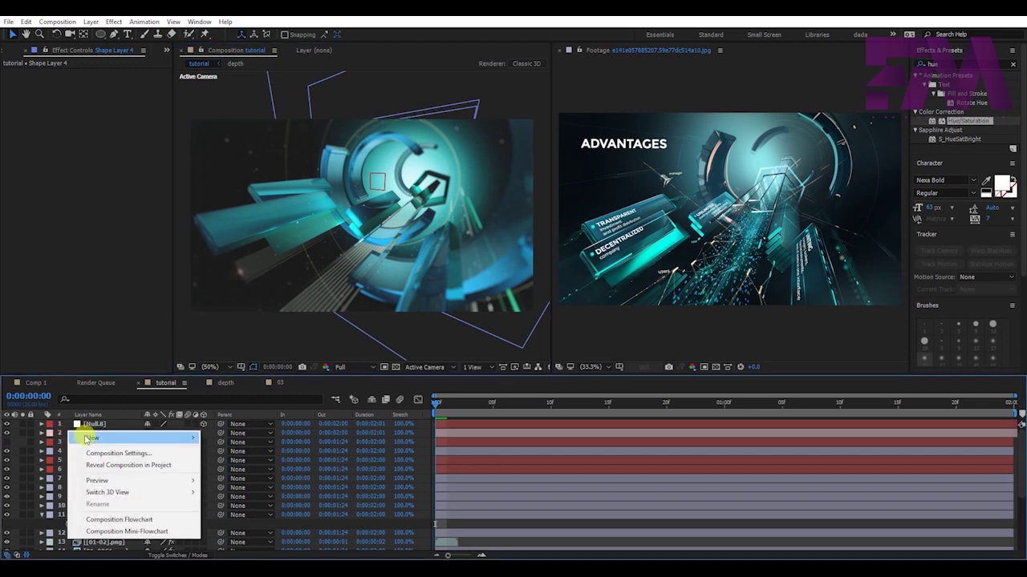
mouse_move(136, 438)
left_click(234, 447)
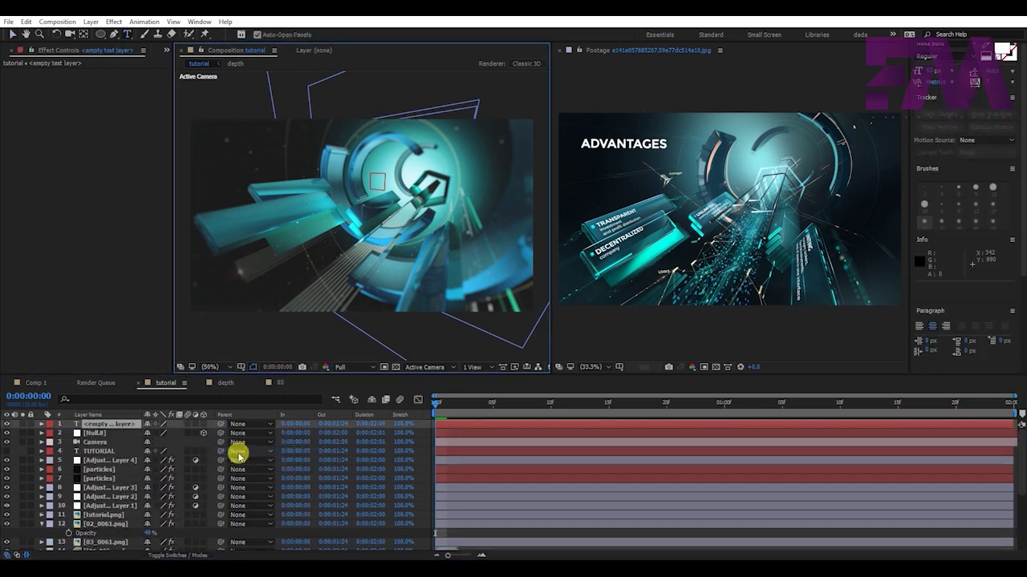
type("fmdesign")
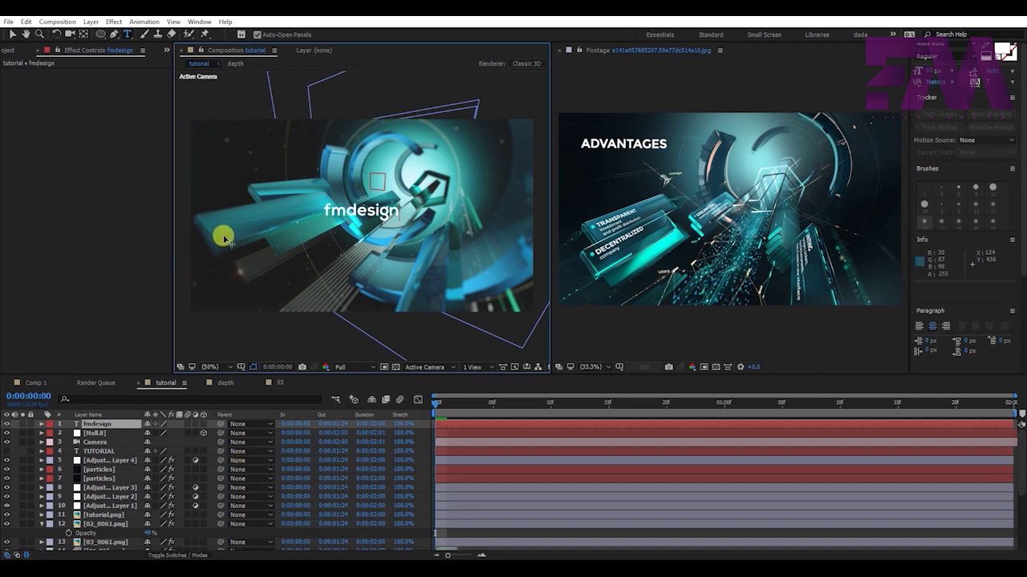
key("ctrl+a")
type("F")
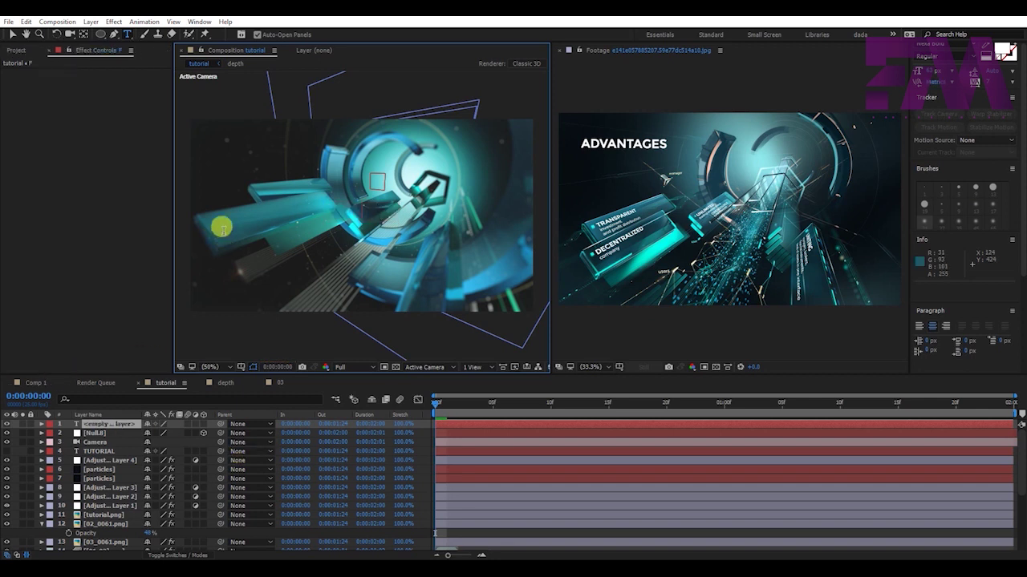
type("MDESIGN")
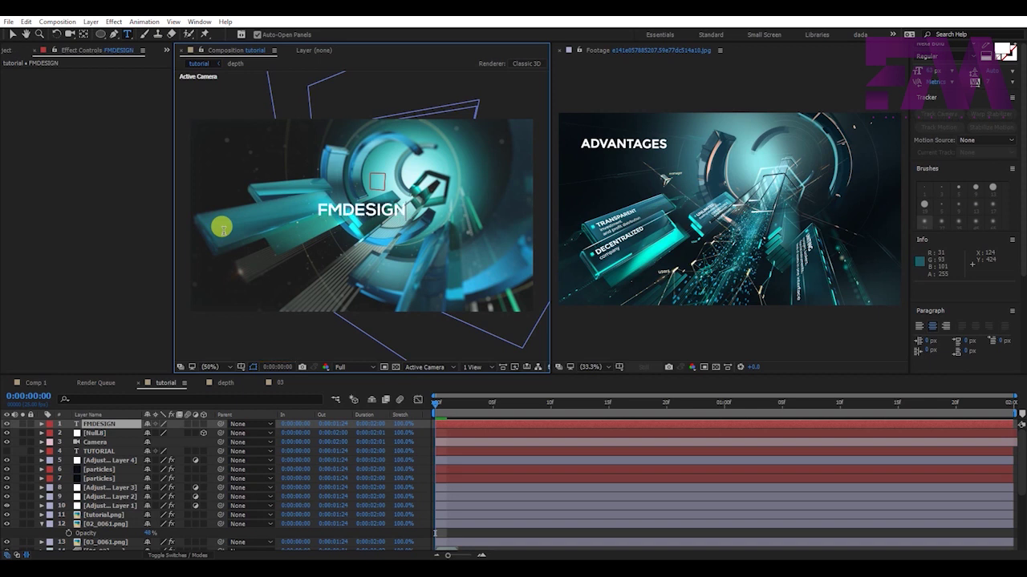
left_click(12, 34)
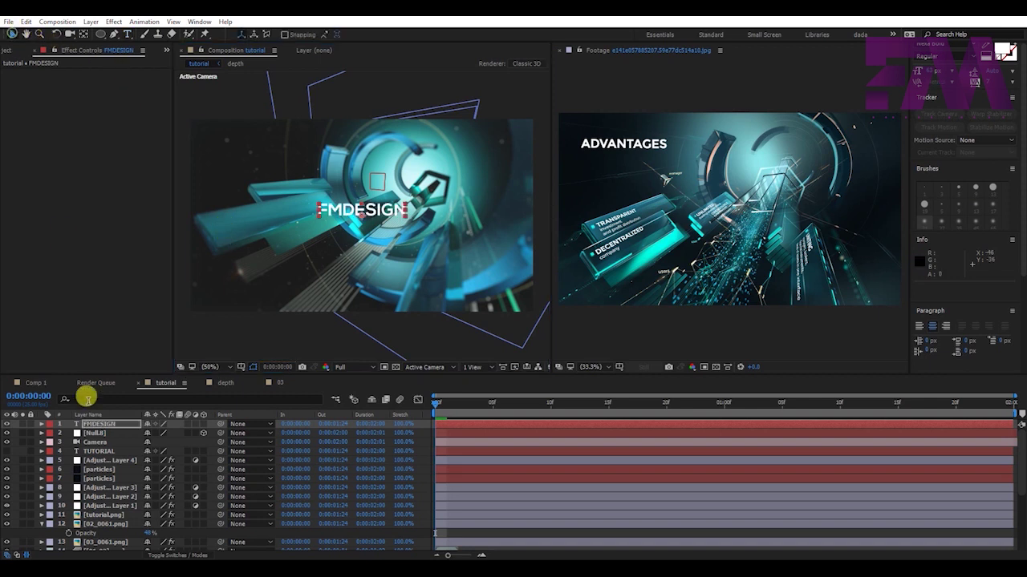
Move the FMDESIGN text around the frame and scrub its rotations, undoing the last change
left_click_drag(375, 248, 504, 272)
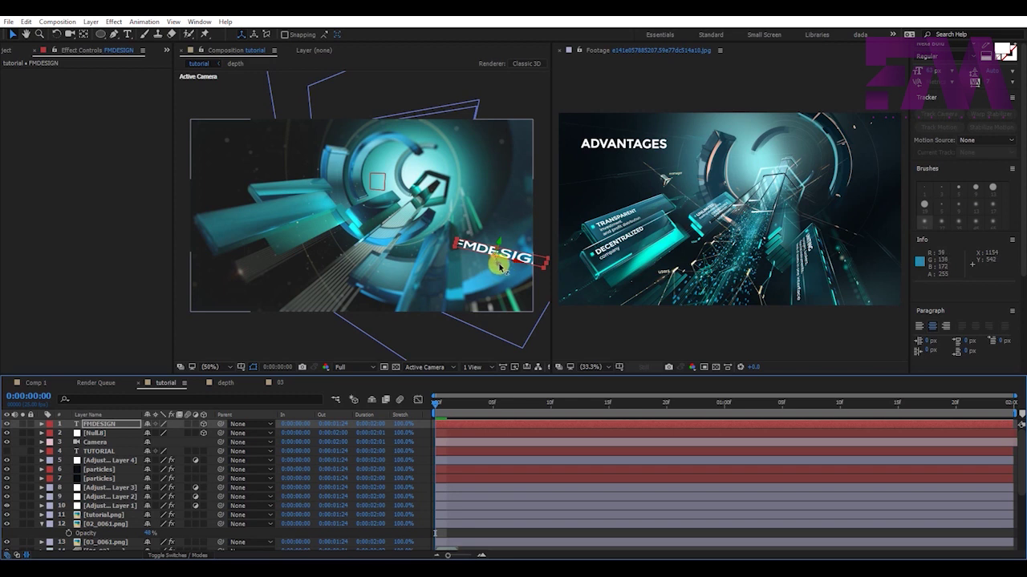
key("r")
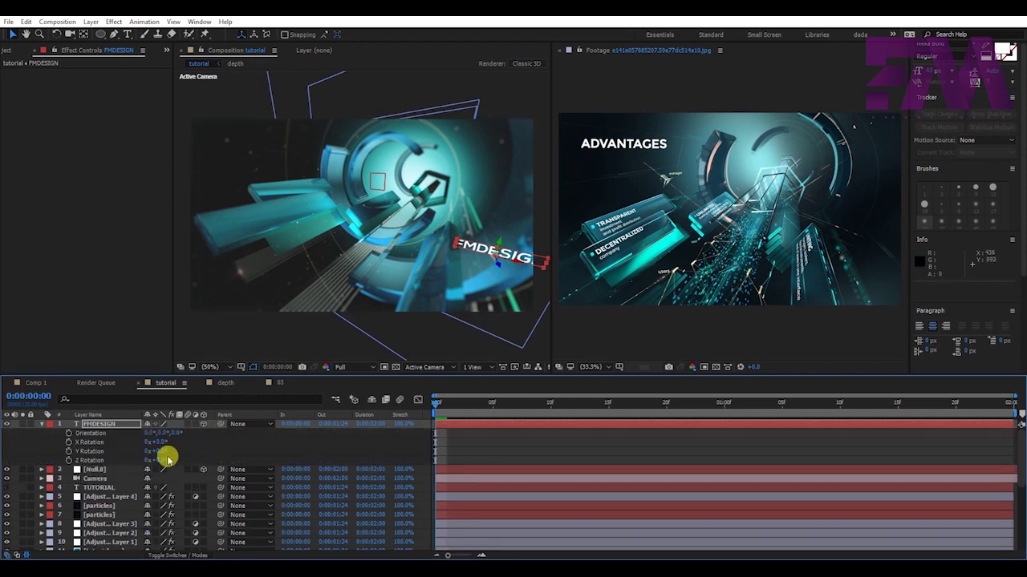
left_click_drag(153, 451, 195, 439)
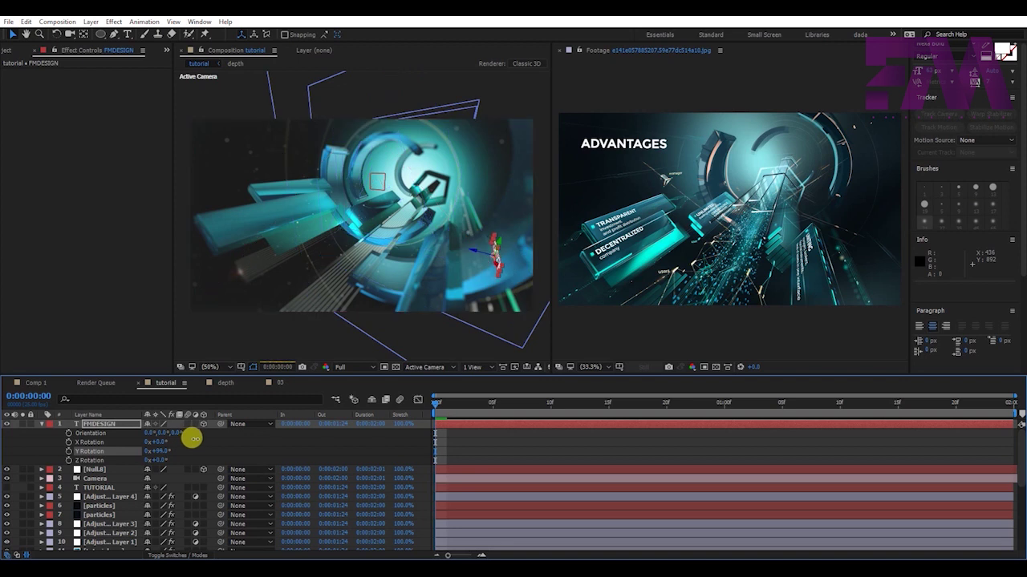
left_click(461, 255)
left_click_drag(461, 255, 385, 257)
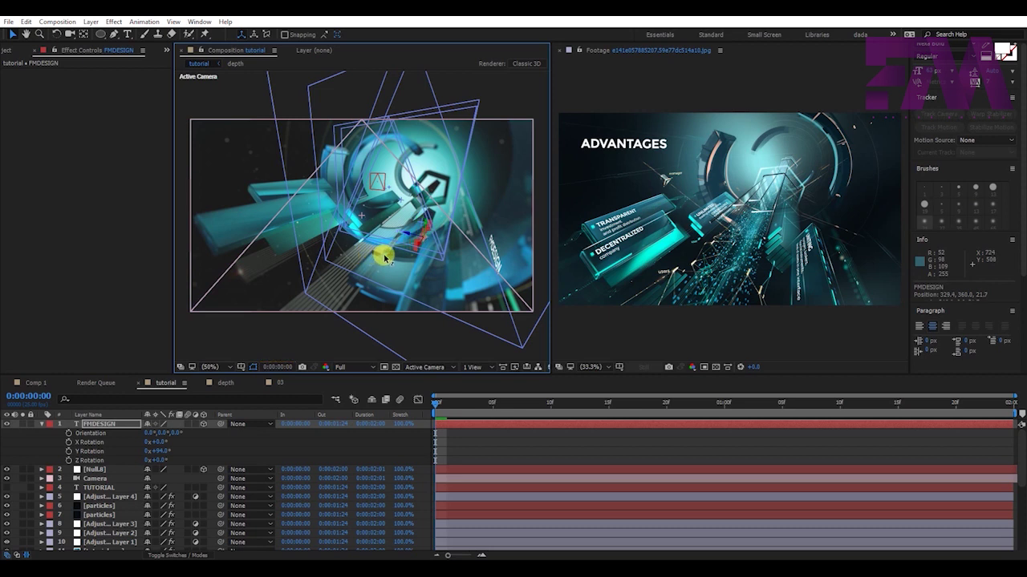
mouse_move(385, 256)
left_mouse_down()
mouse_move(425, 247)
mouse_move(394, 331)
left_mouse_up()
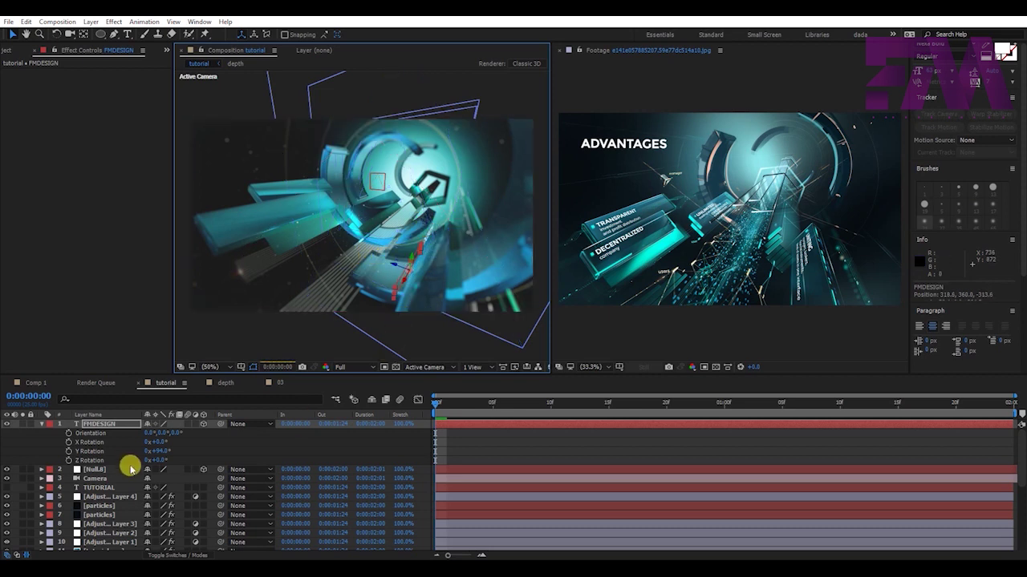
left_click_drag(156, 443, 168, 440)
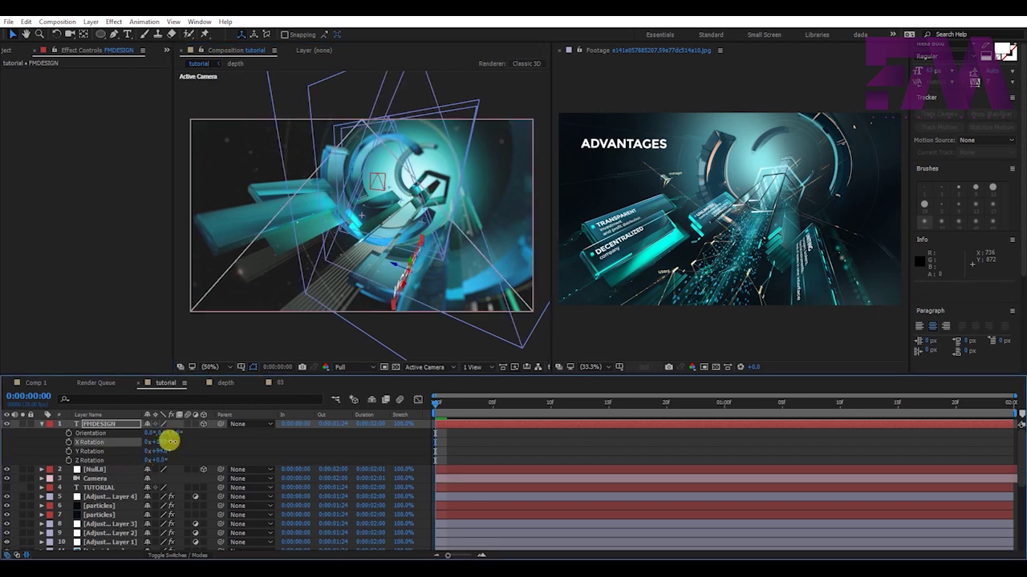
left_click_drag(166, 441, 171, 457)
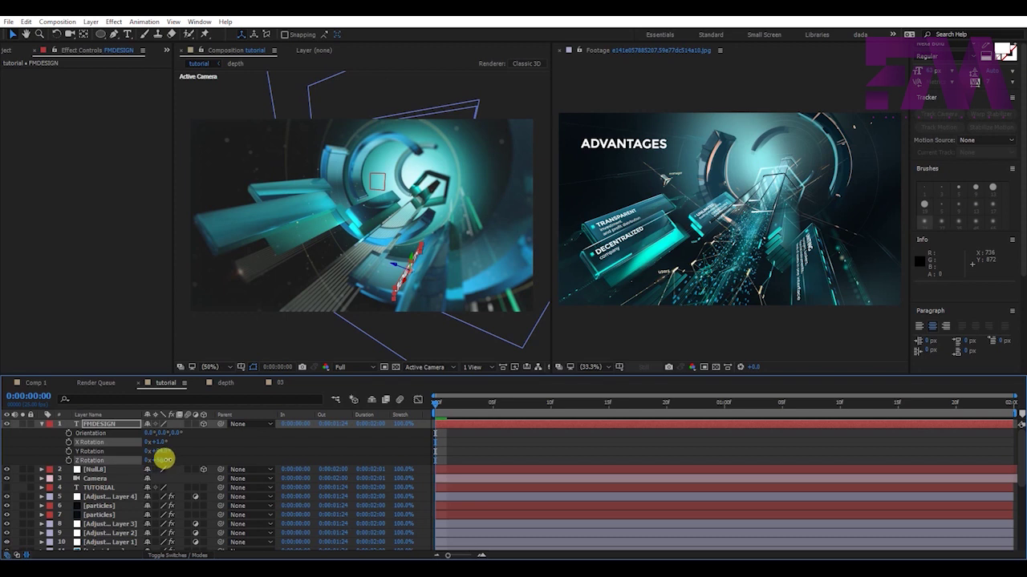
key("ctrl+z")
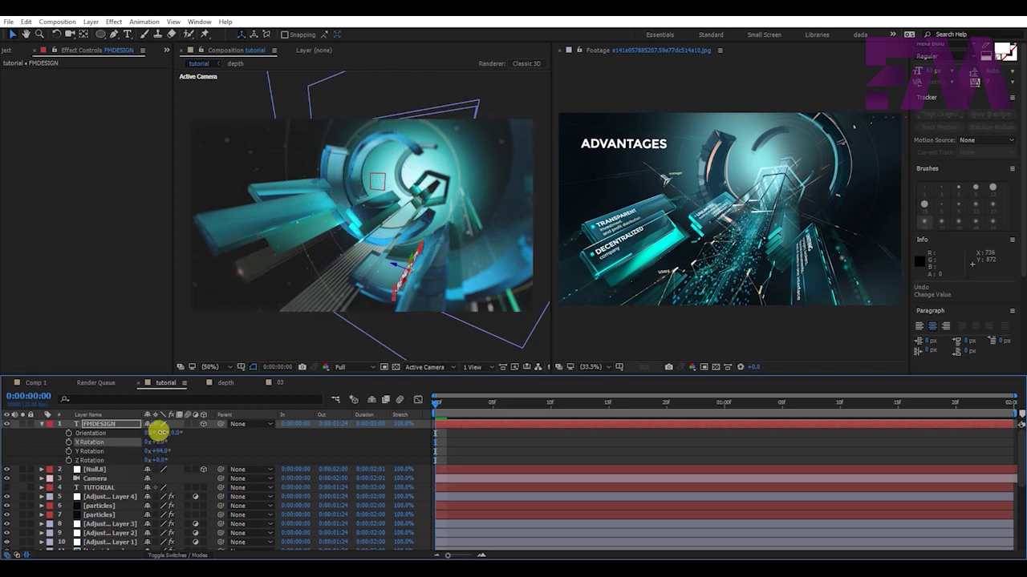
Try the Rotation tool on the text, undo it, then delete the FMDESIGN layer
left_click(58, 36)
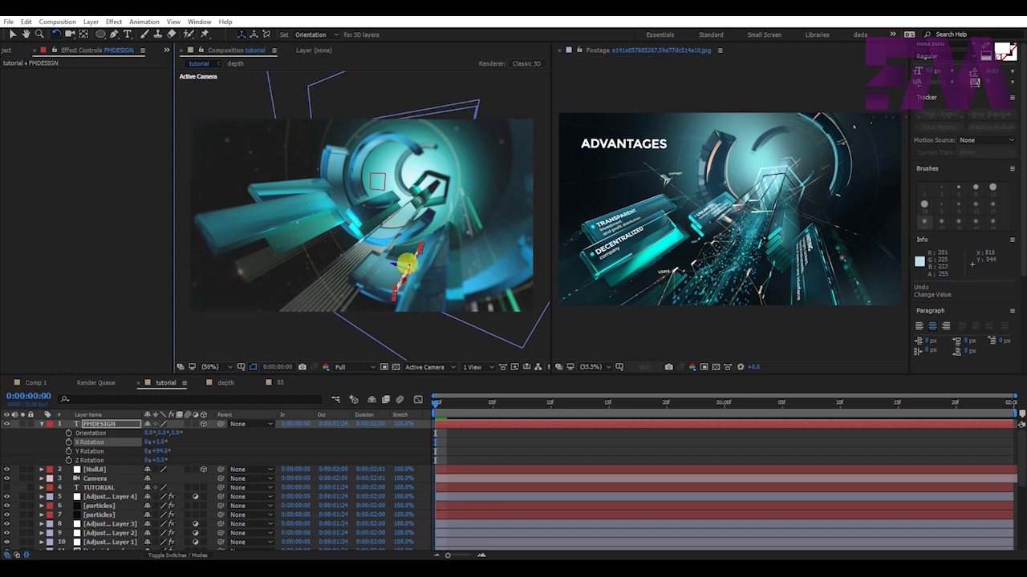
left_click_drag(406, 258, 411, 265)
key("ctrl+z")
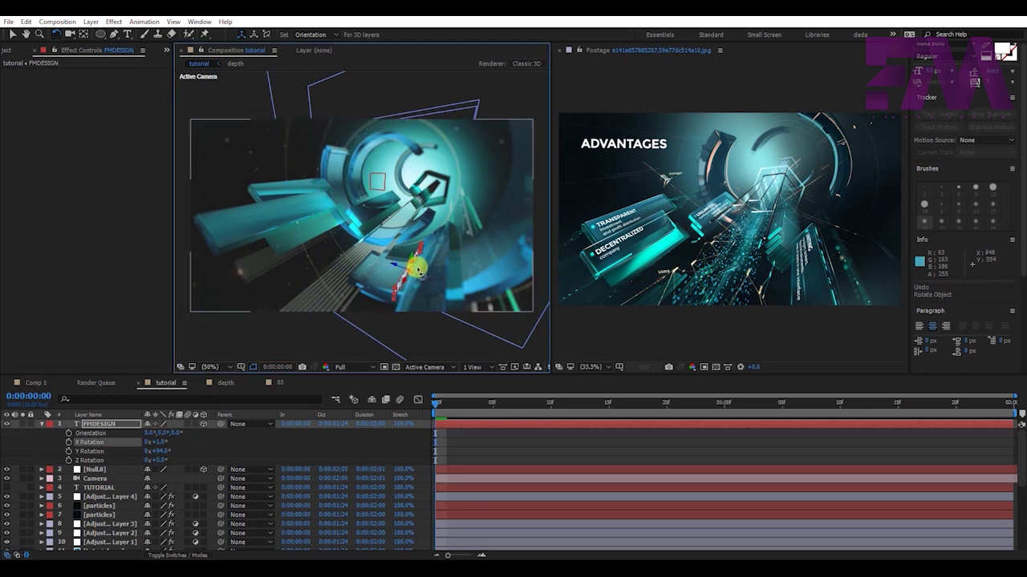
left_click(16, 34)
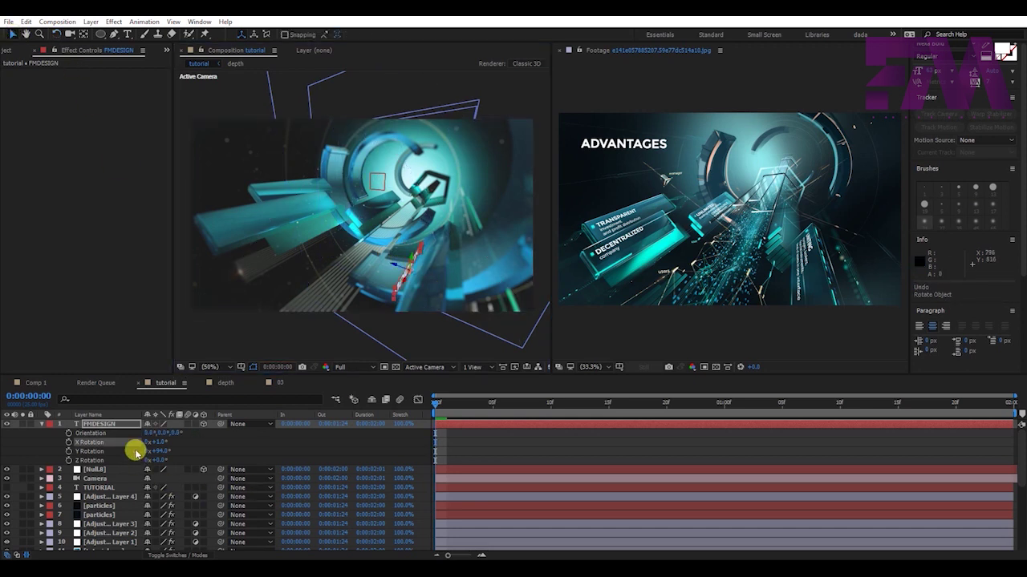
left_click(117, 424)
key("Delete")
left_click(430, 190)
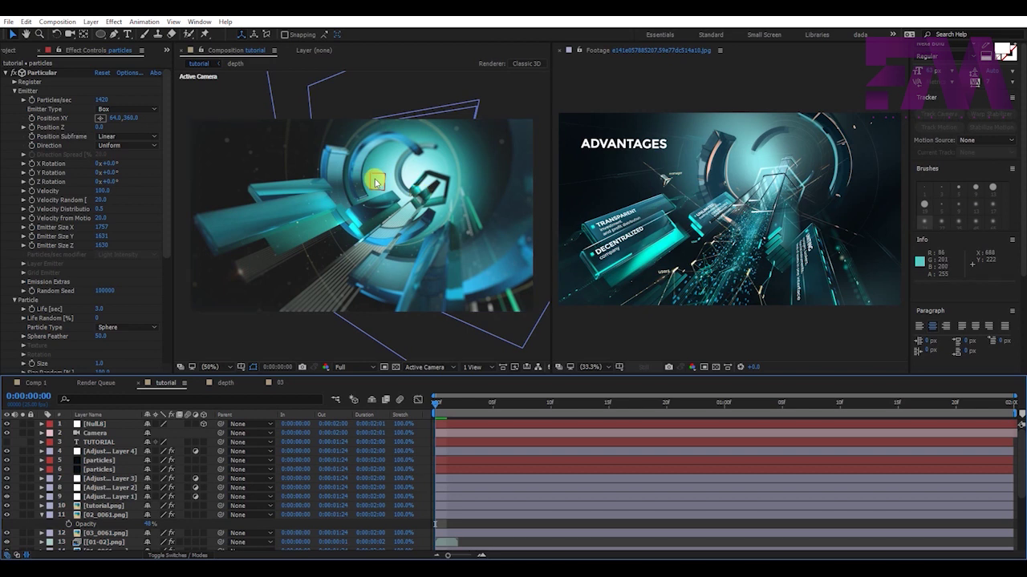
key("grave")
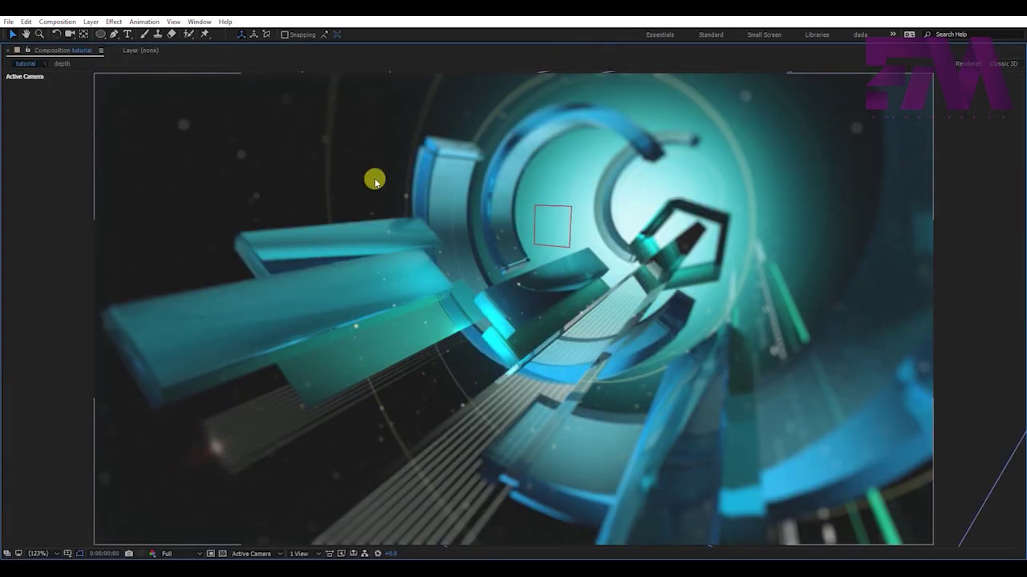
key("grave")
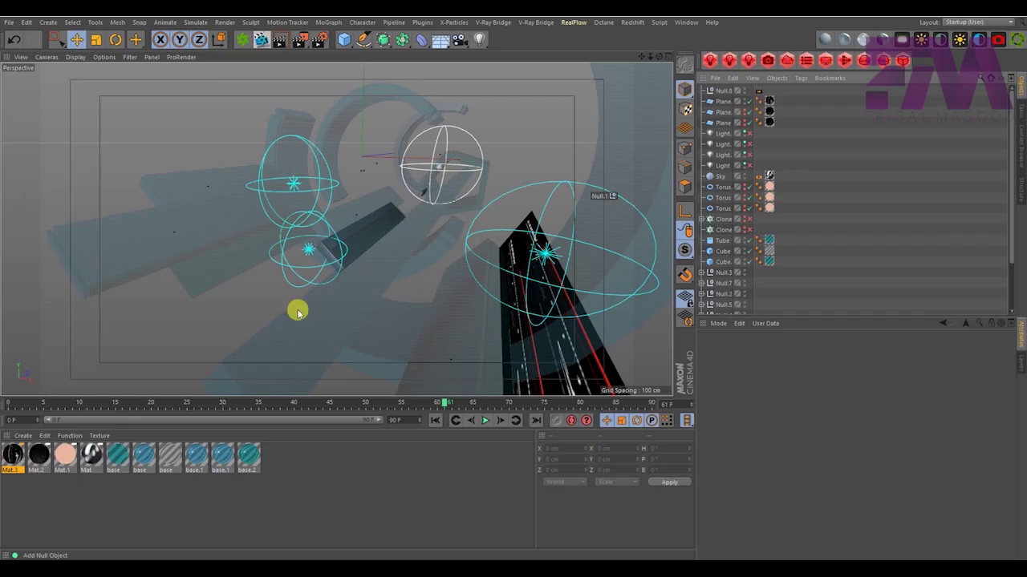
Add an External Compositing tag to each of the three Cut plane objects
left_click(160, 239)
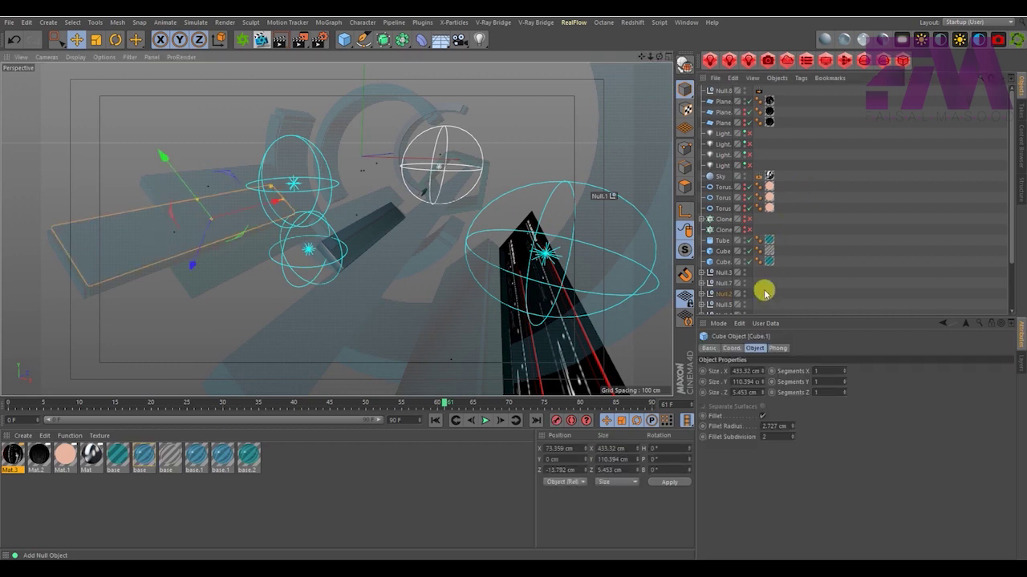
right_click(722, 239)
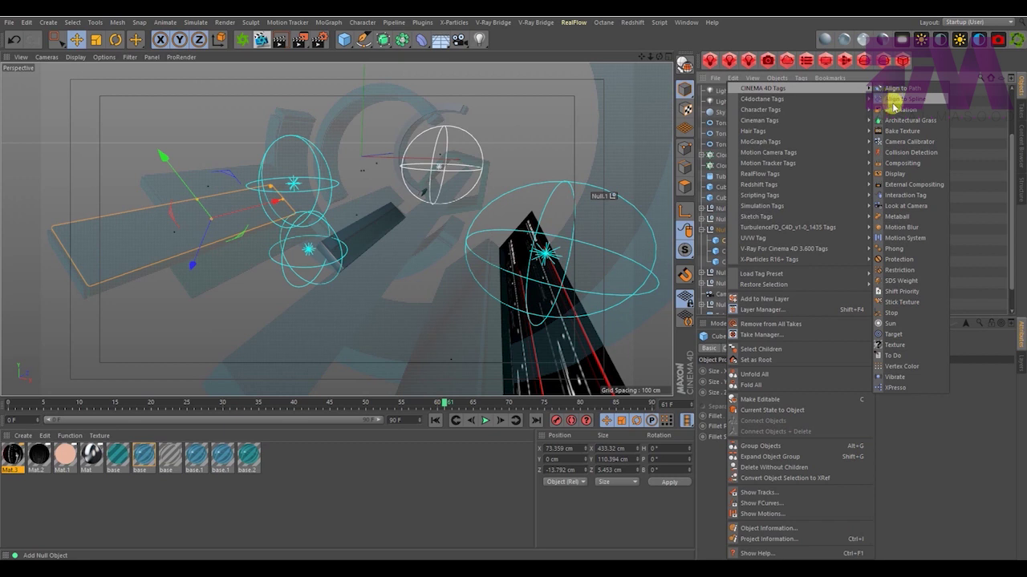
mouse_move(763, 88)
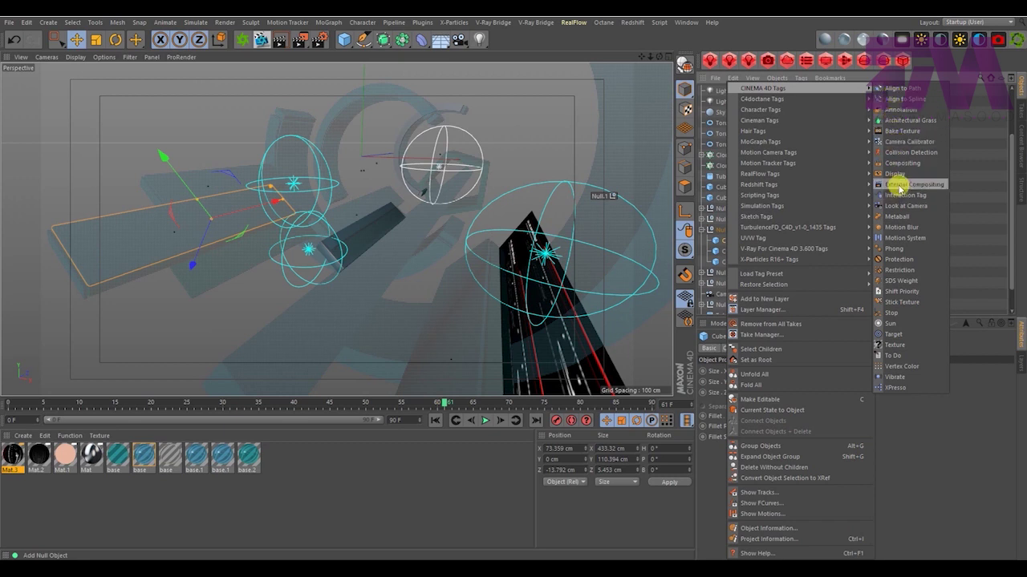
left_click(898, 186)
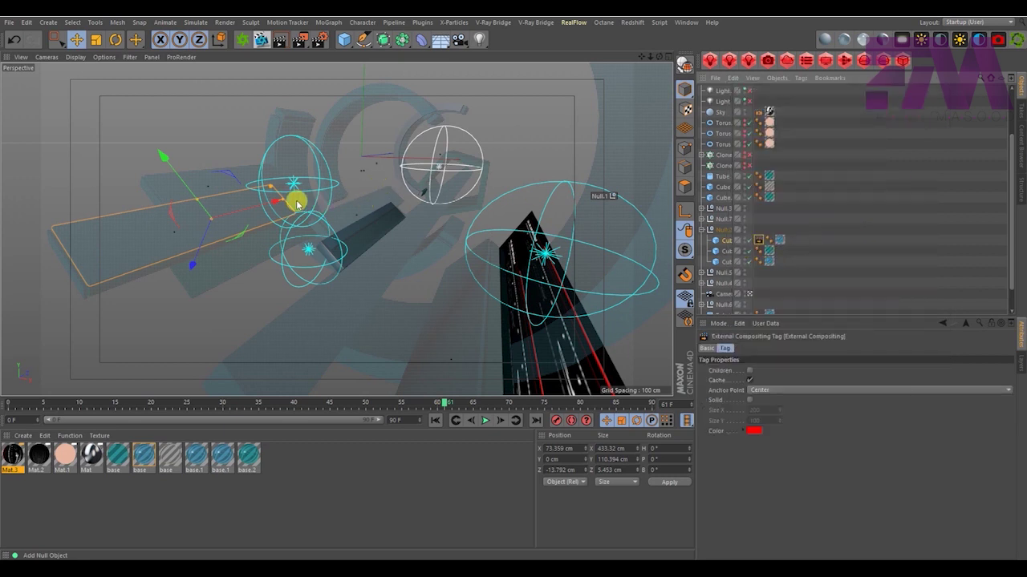
left_click(202, 178)
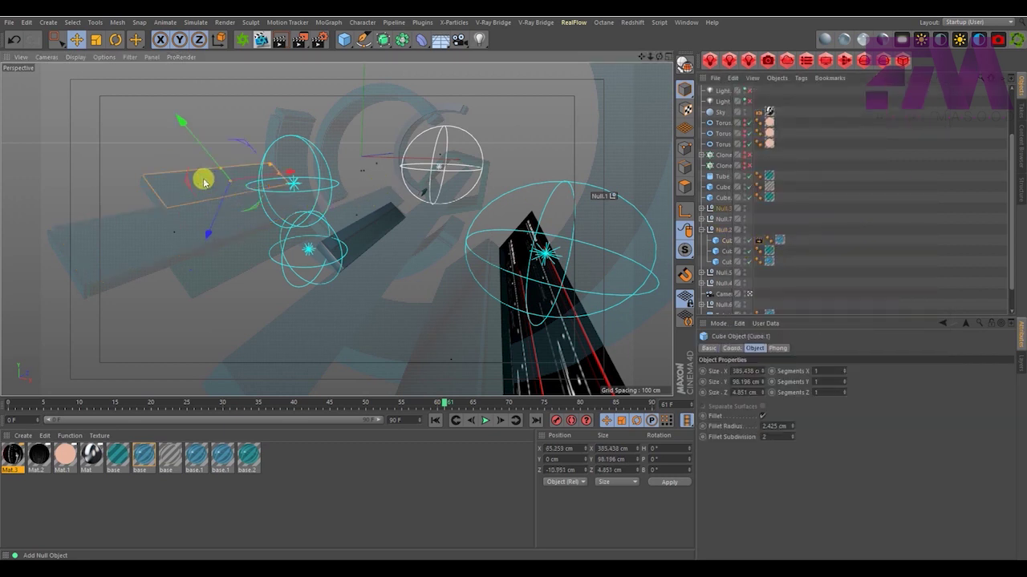
right_click(713, 223)
mouse_move(762, 88)
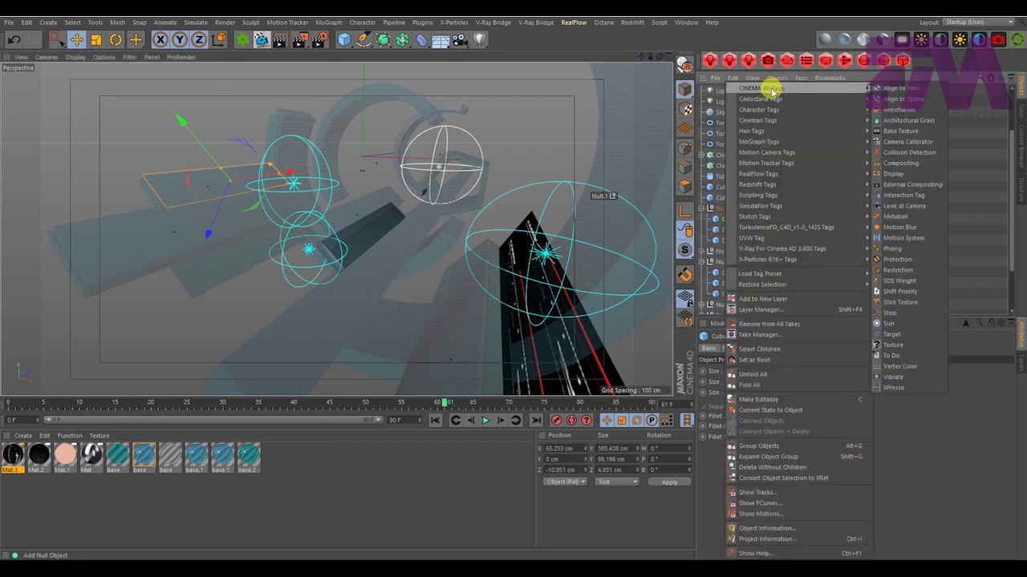
left_click(908, 185)
left_click(791, 230)
left_click(469, 309)
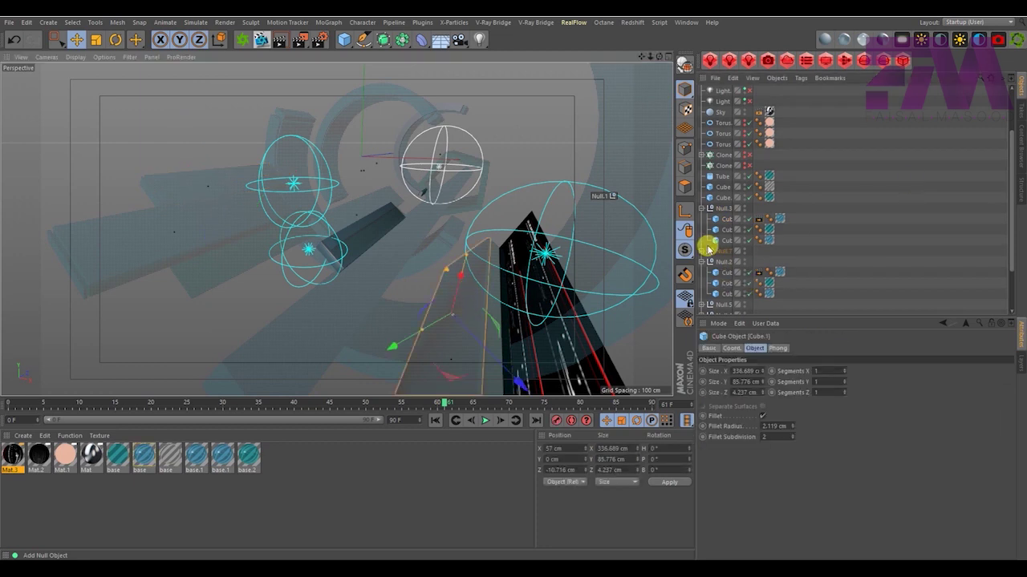
right_click(713, 265)
mouse_move(762, 89)
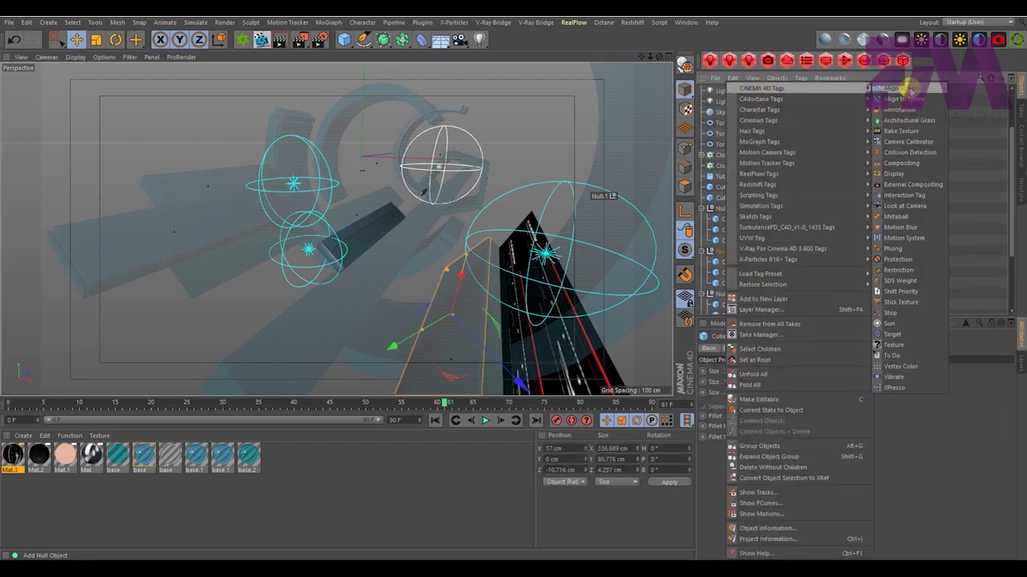
left_click(906, 185)
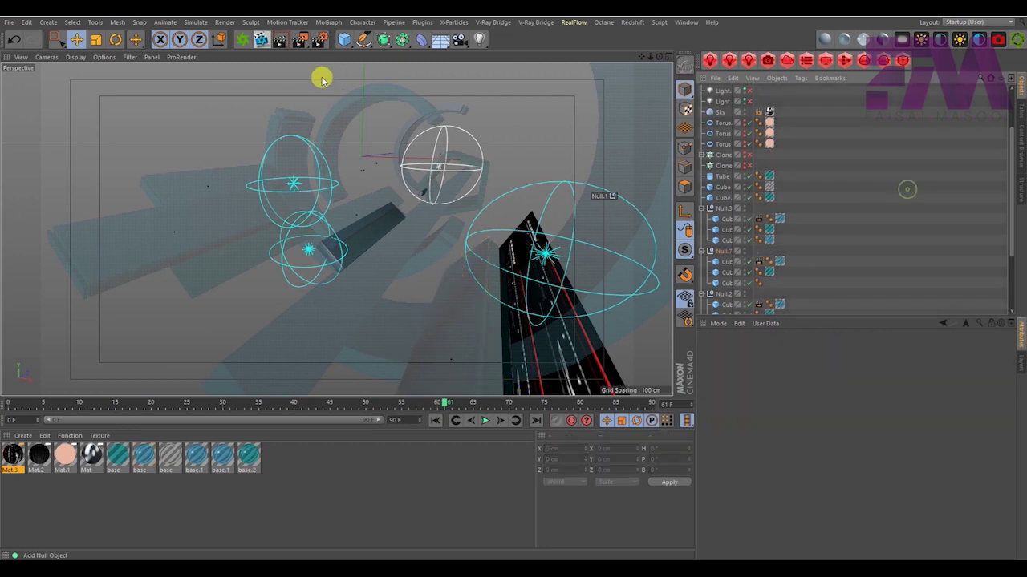
Save a compositing project file for After Effects from Render Settings
left_click(318, 39)
left_click(214, 241)
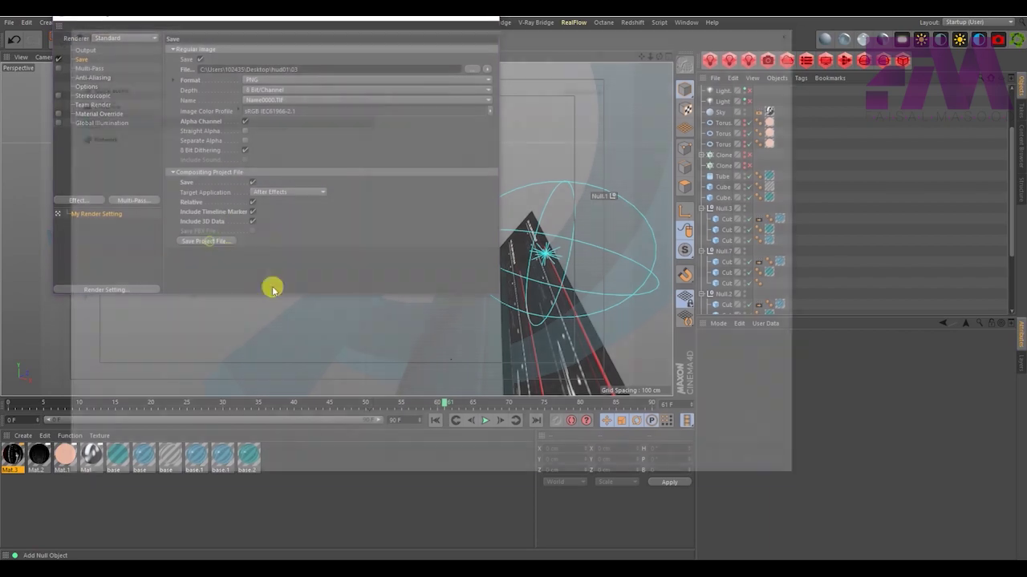
left_click(719, 467)
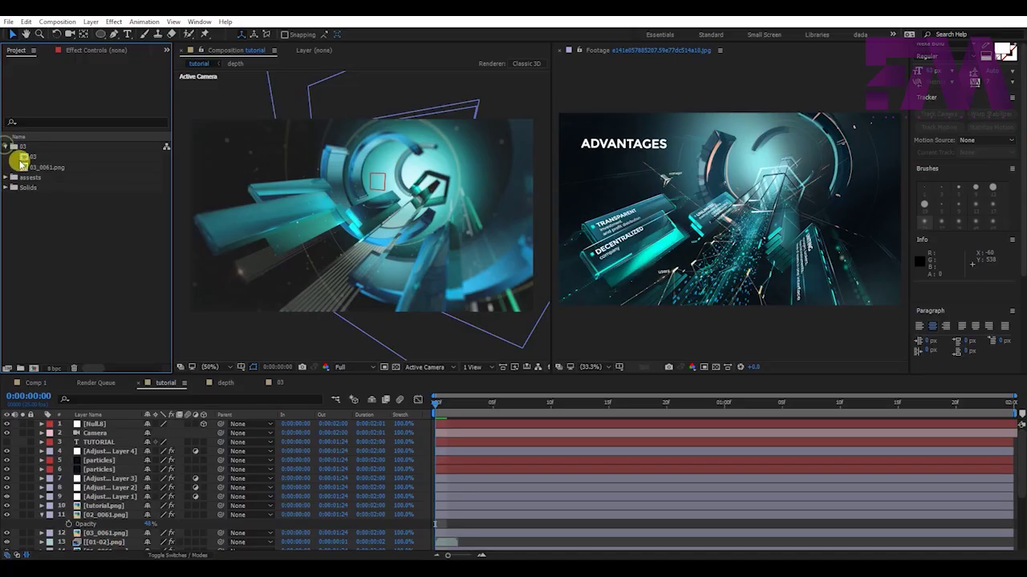
double_click(32, 156)
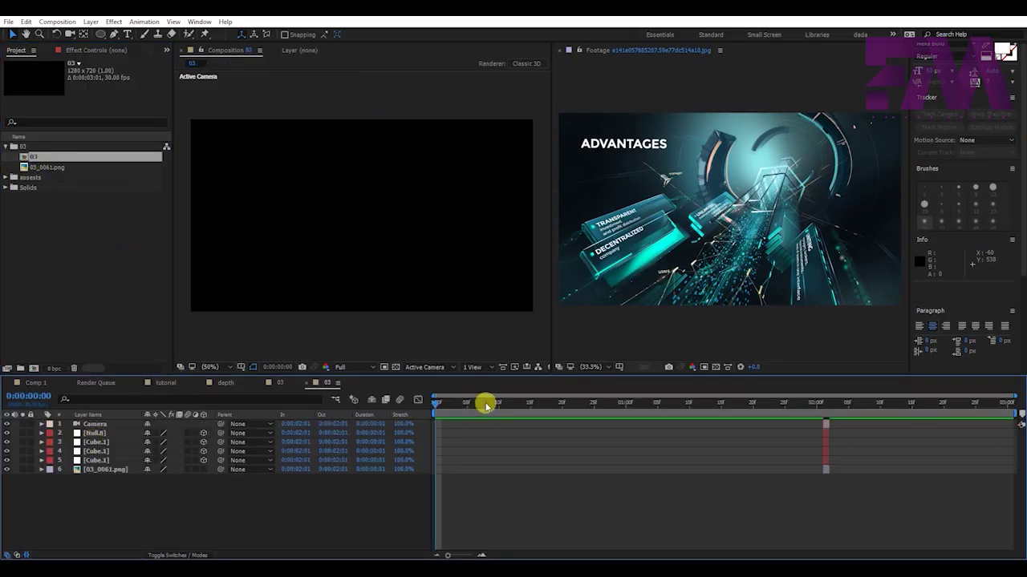
Copy Null.8 and the three Cube.1 layers from comp 03 and paste them into the tutorial comp
left_click(826, 406)
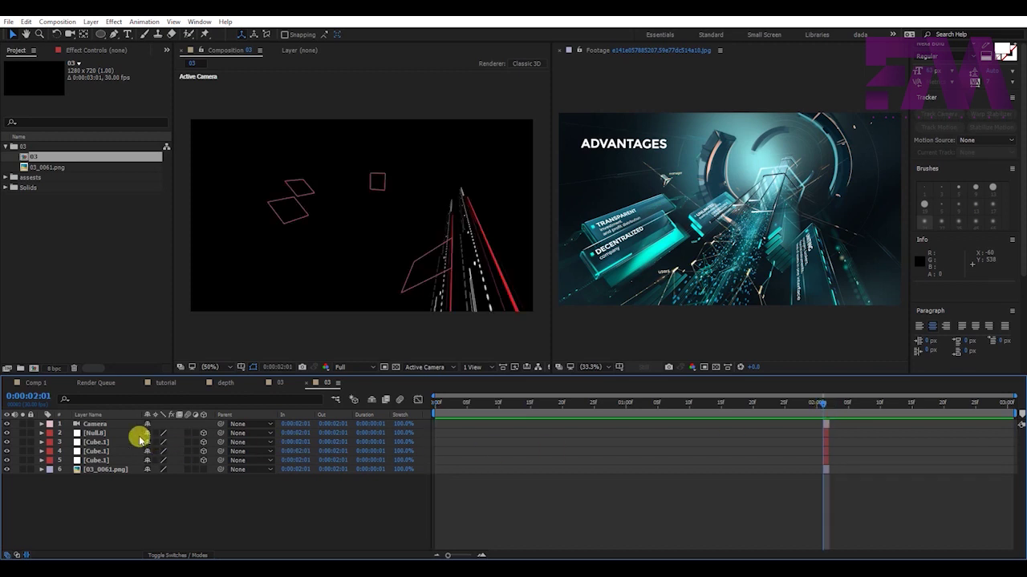
left_click(94, 433)
left_click(94, 461, "shift")
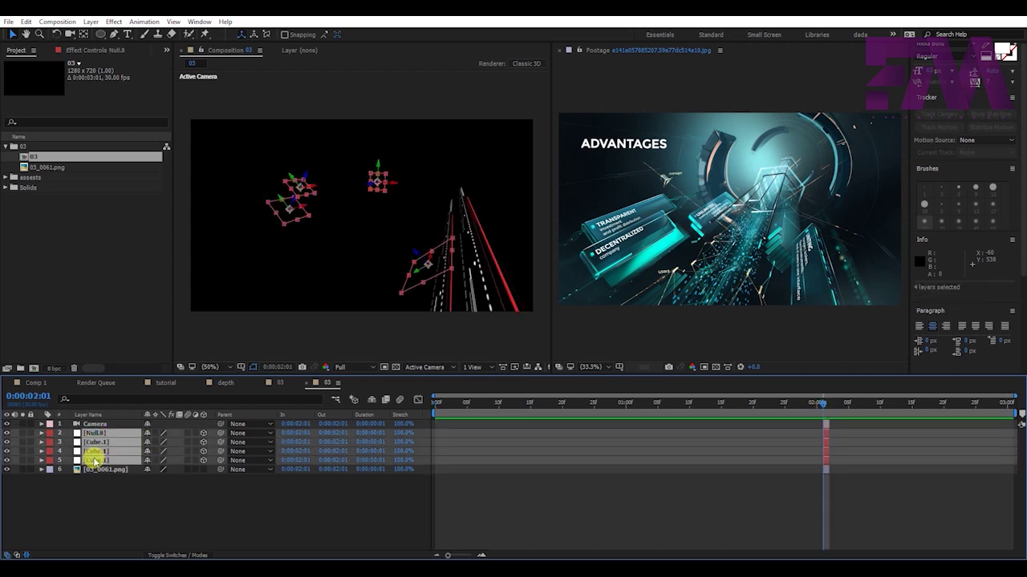
left_click(165, 383)
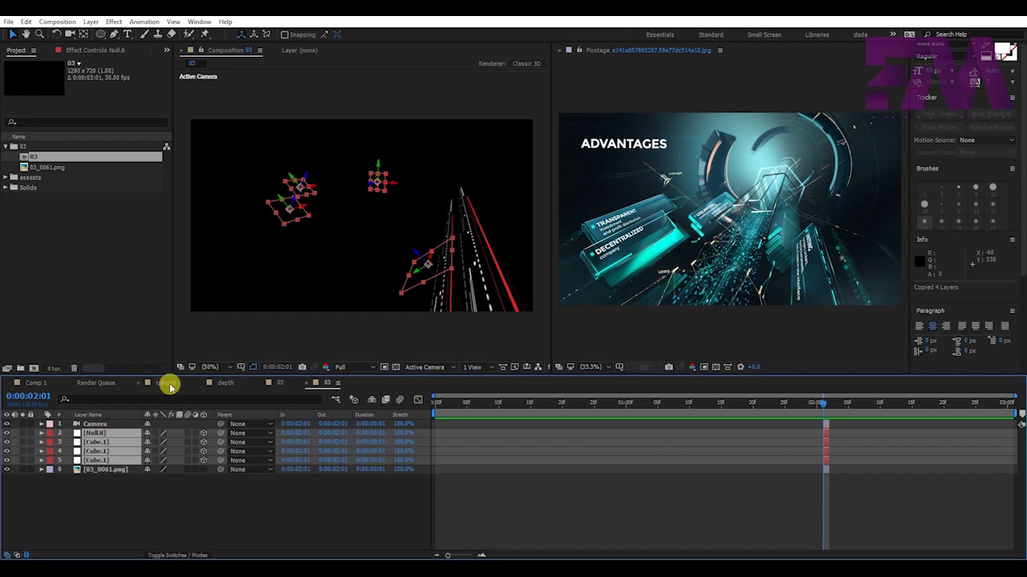
left_click(69, 448)
key("ctrl+v")
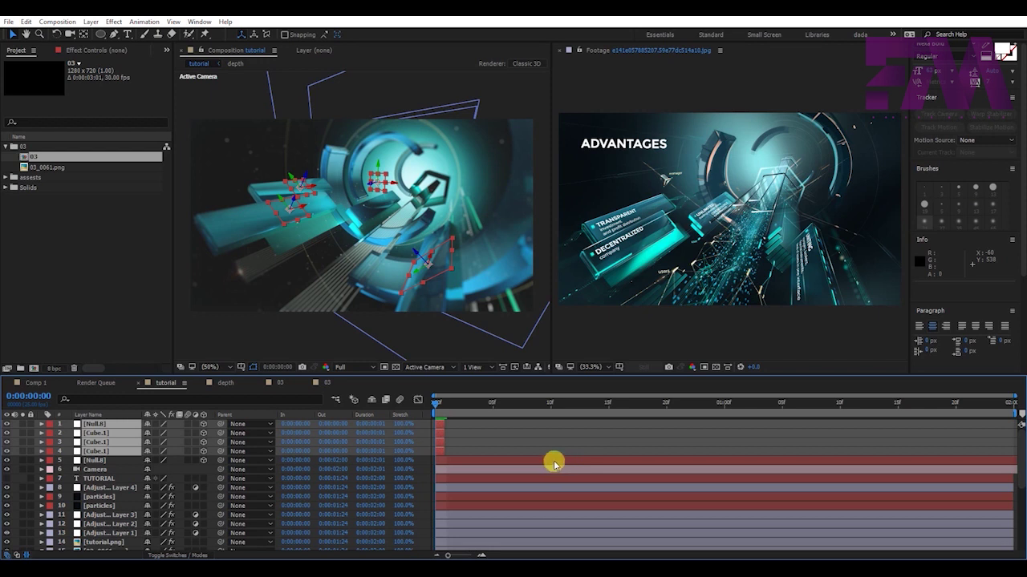
left_click(65, 464)
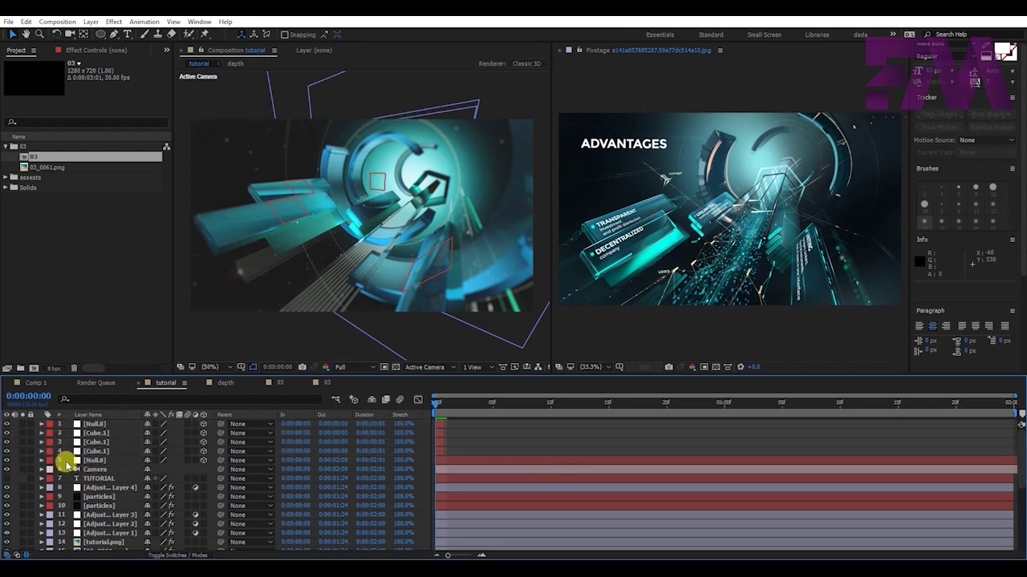
right_click(67, 462)
mouse_move(92, 357)
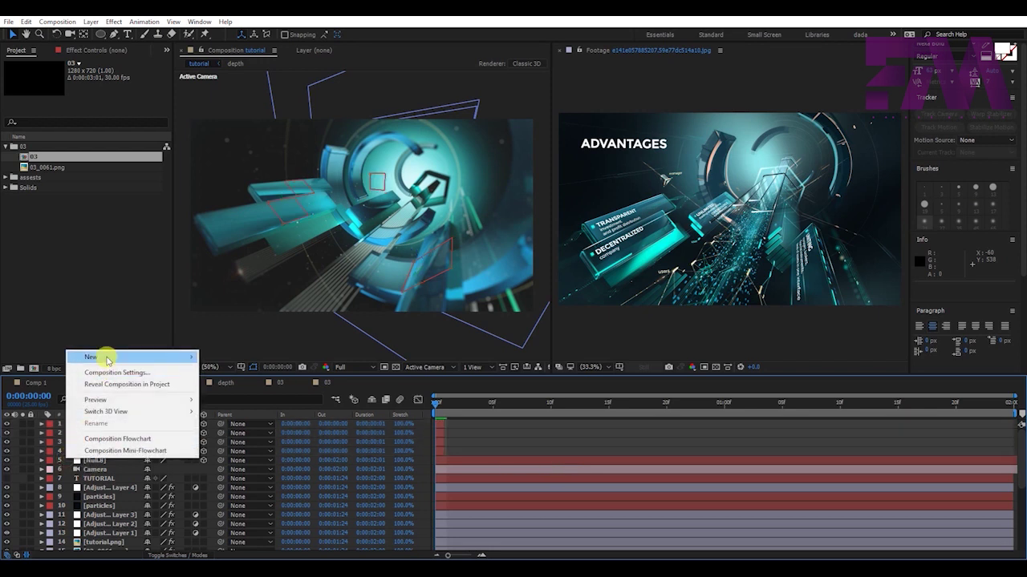
Add a new text layer reading FMDESIGN LIKE AND SUBSCRIBE in capitals
left_click(230, 375)
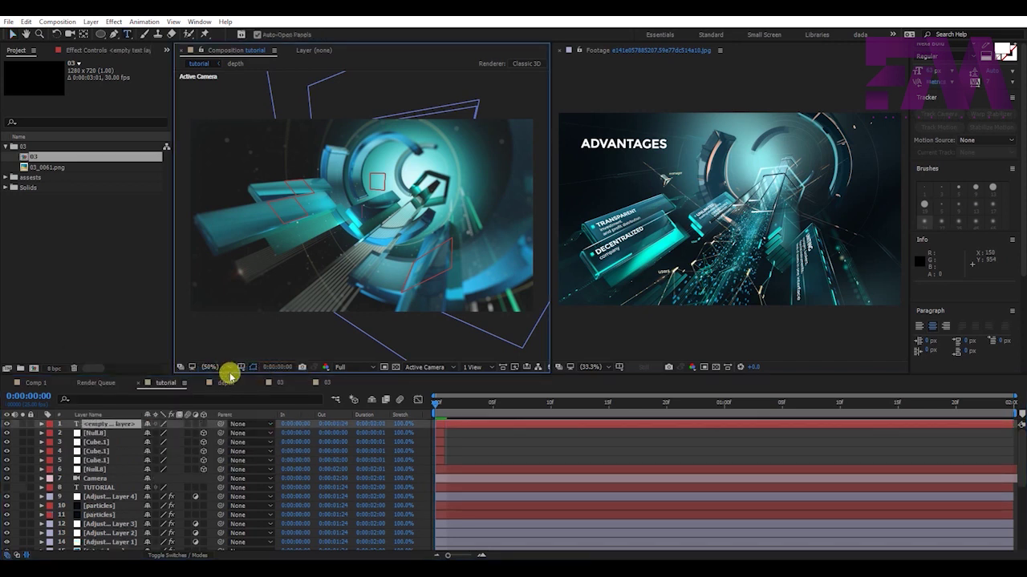
type("fmdesign")
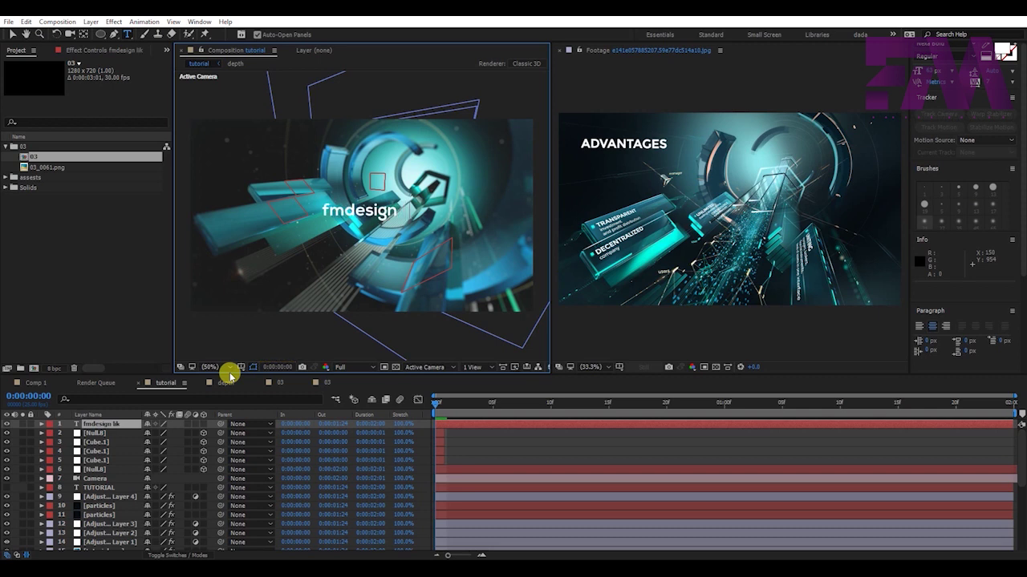
type(" like & subscribe")
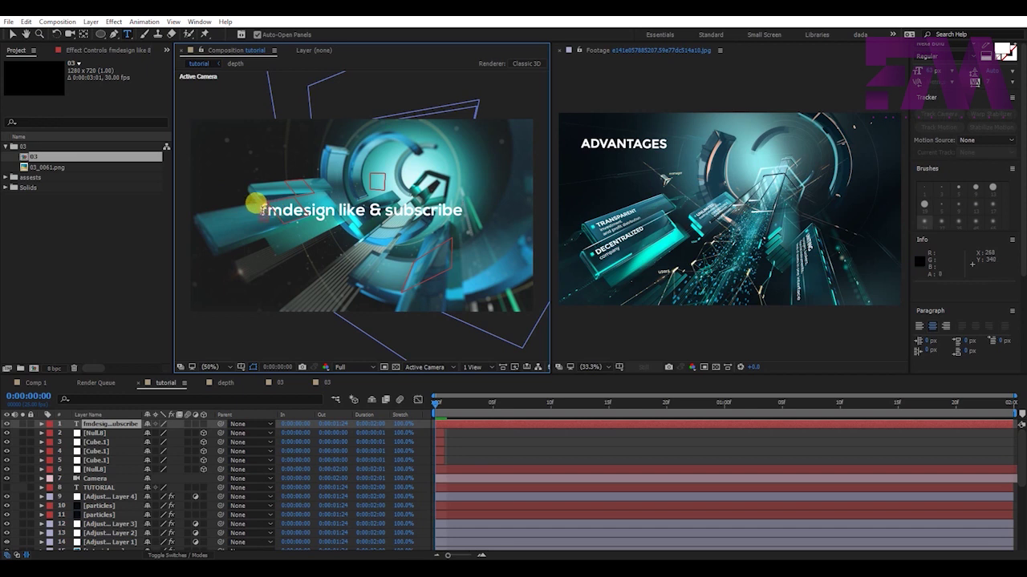
left_click_drag(255, 204, 270, 207)
type("F")
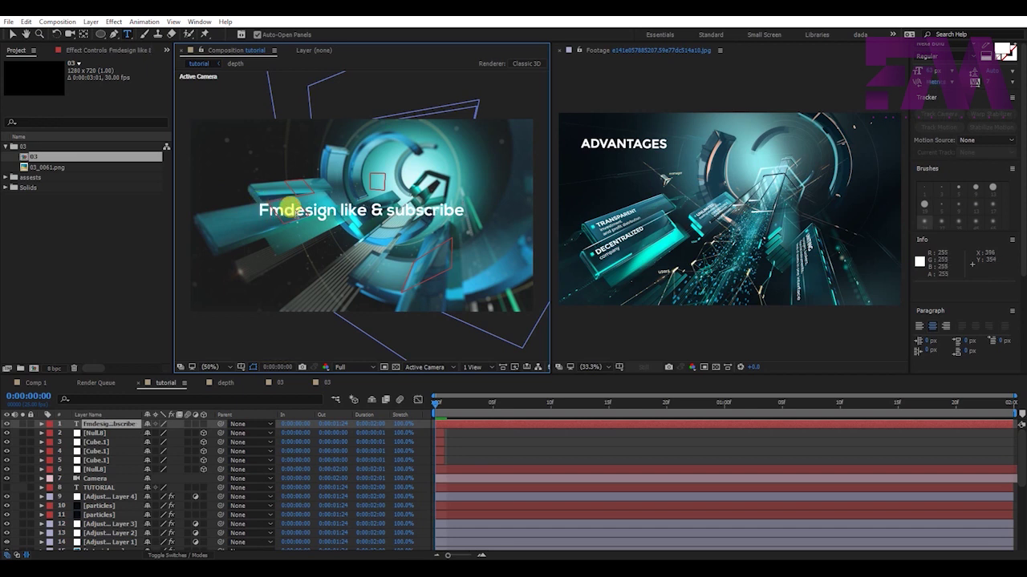
triple_click(292, 208)
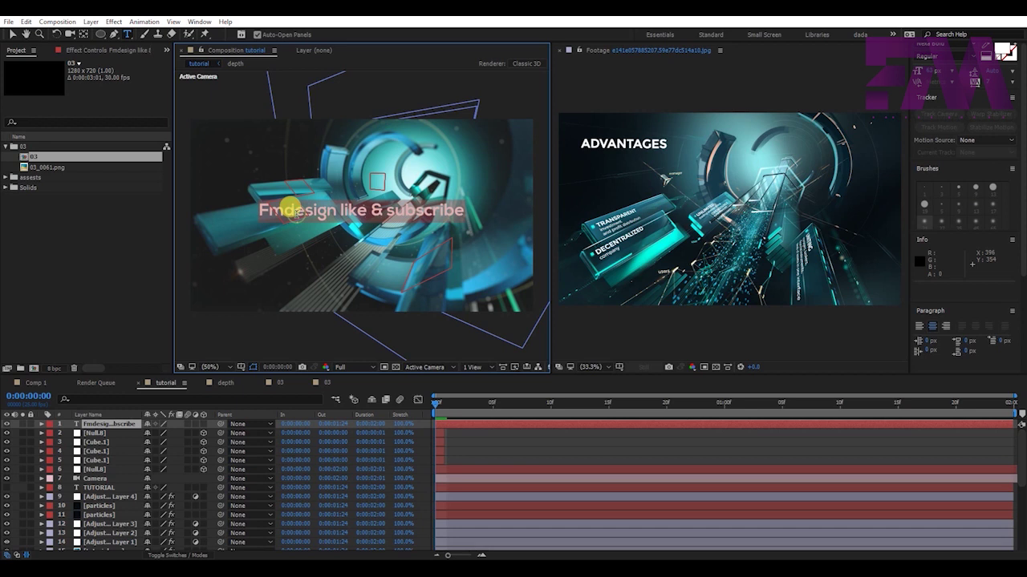
key("Escape")
key("Return")
type("FMDESIGN LIKE AND SUBSCRIBE")
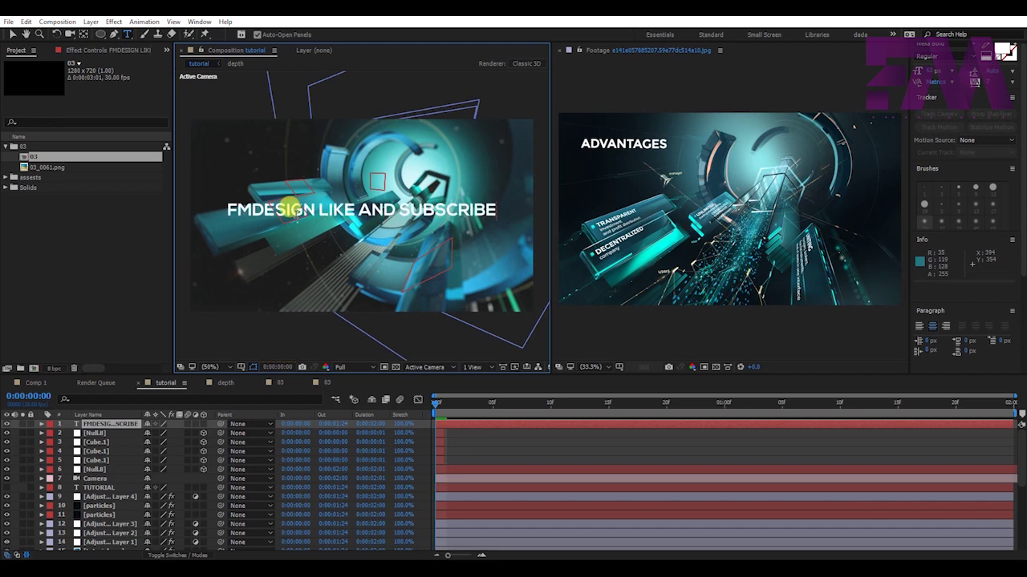
left_click(64, 435)
Scrub the title's font size down in the Character panel
left_click(101, 424)
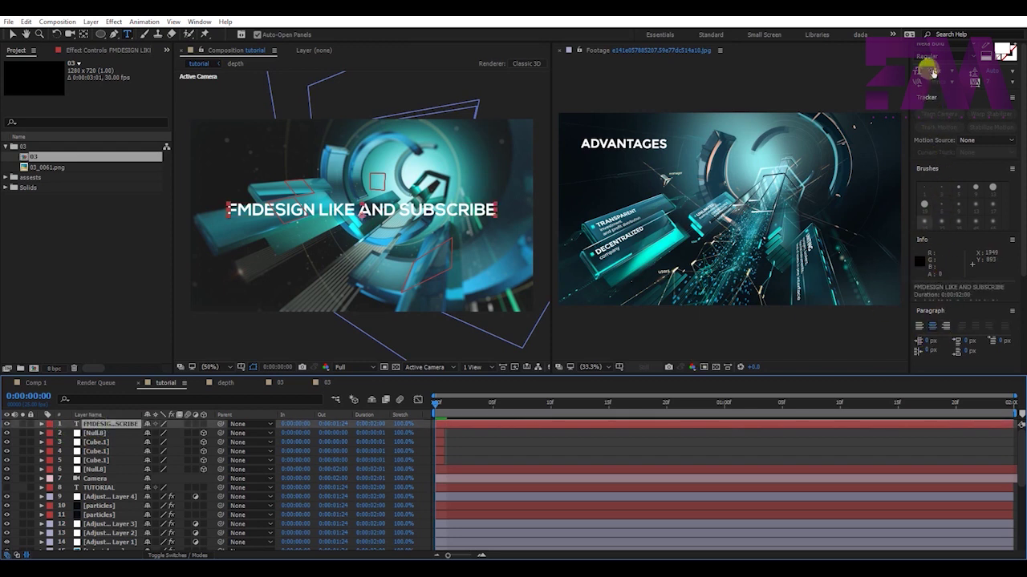
left_click_drag(923, 68, 898, 69)
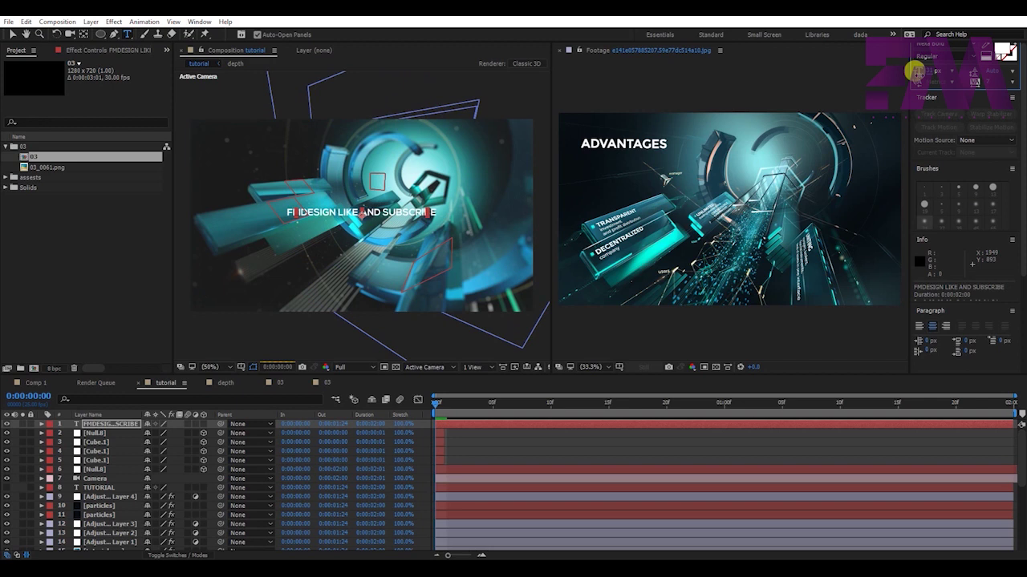
left_click(12, 34)
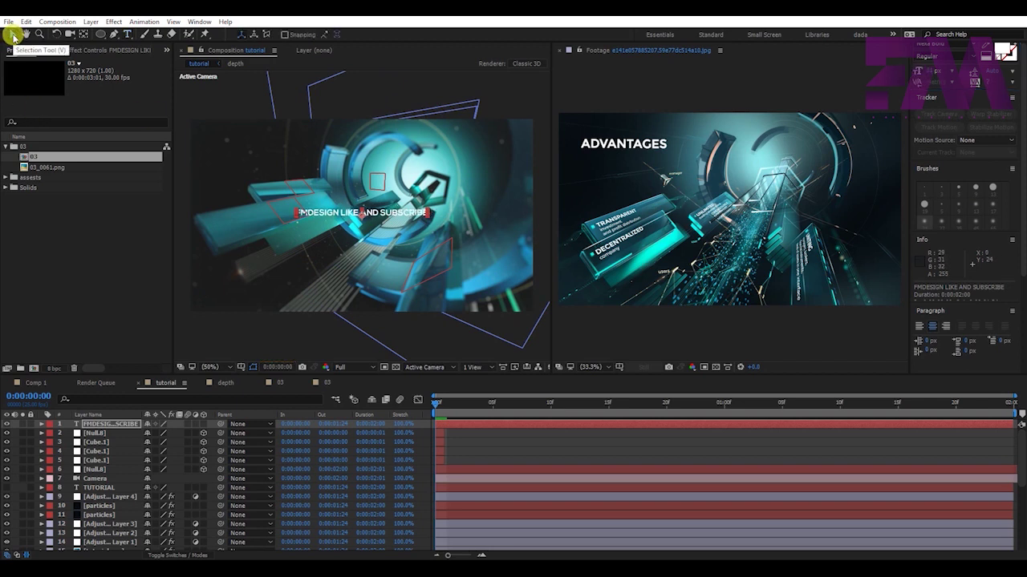
Make the title layer 3D and paste Cube.1's Position onto it
left_click(94, 434)
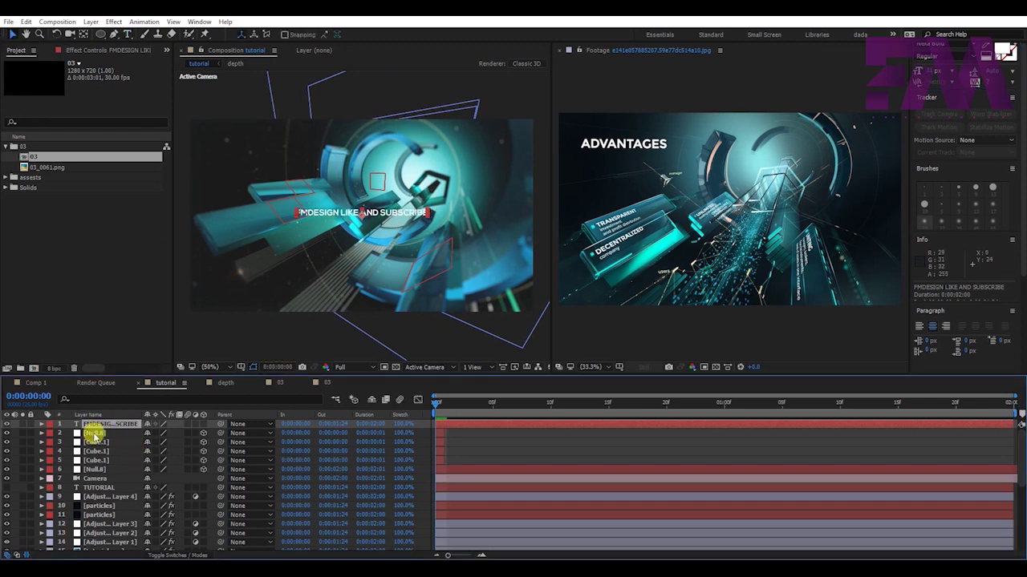
left_click(94, 434)
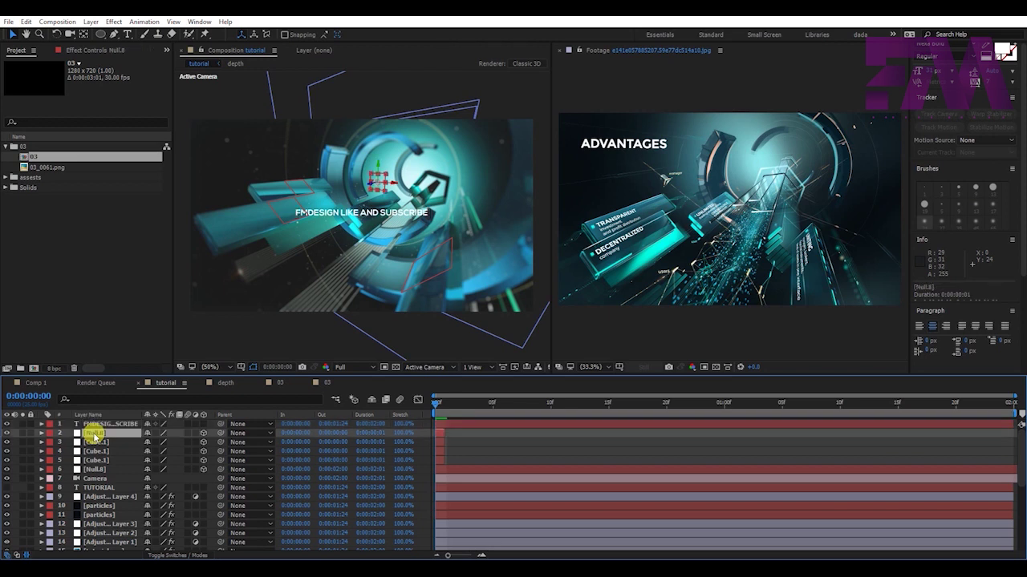
left_click(94, 461)
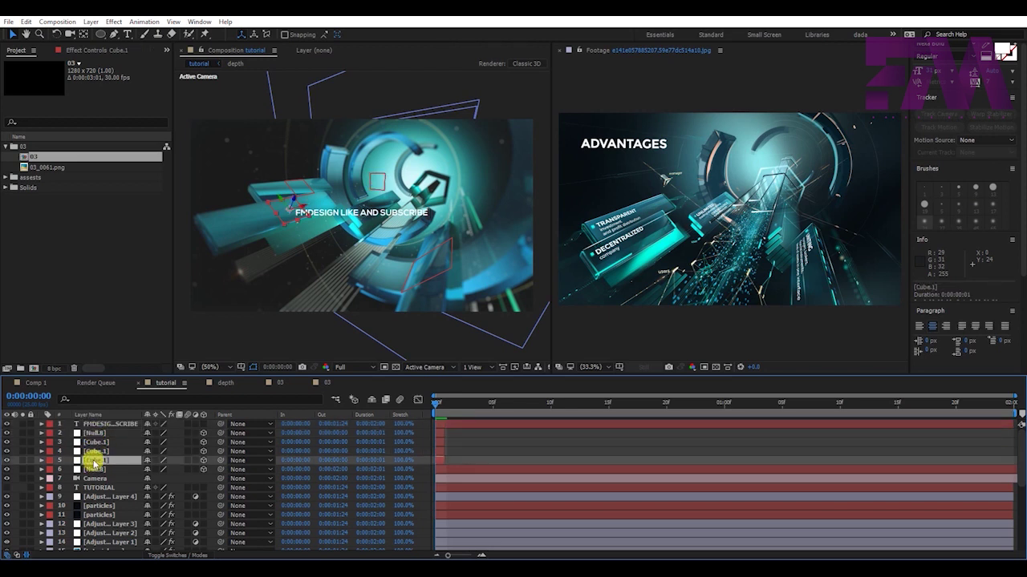
key("p")
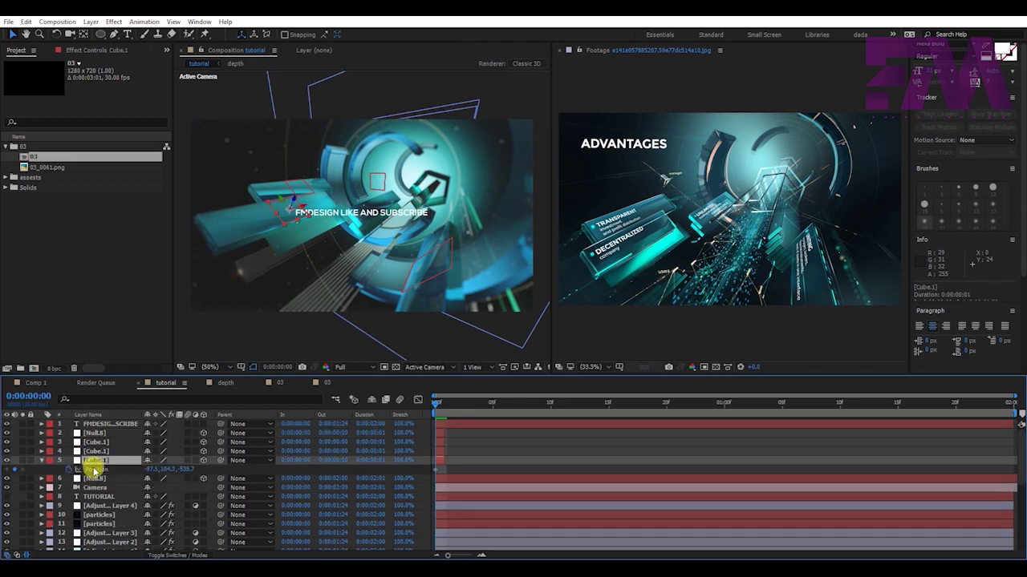
left_click(94, 470)
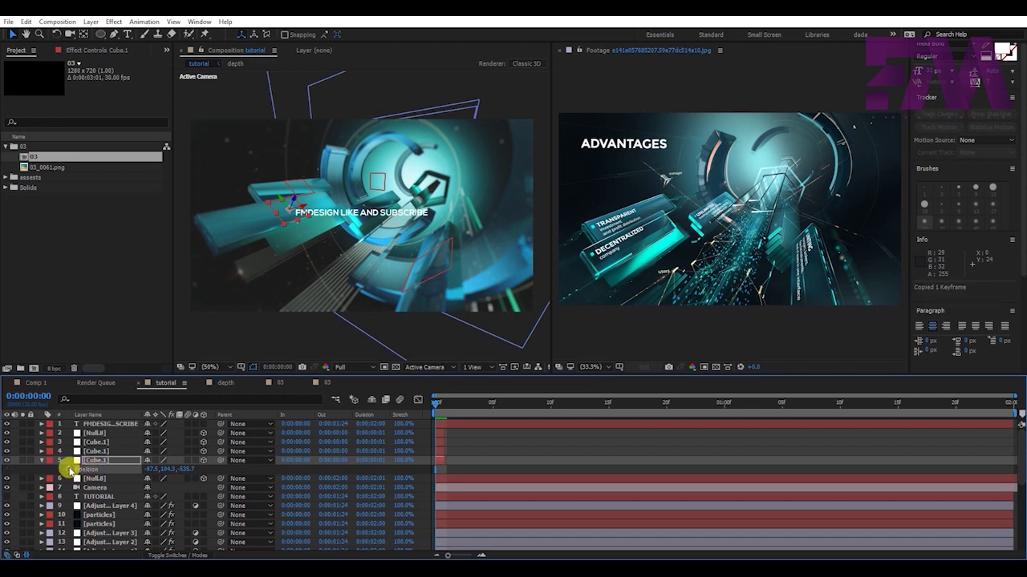
left_click(90, 424)
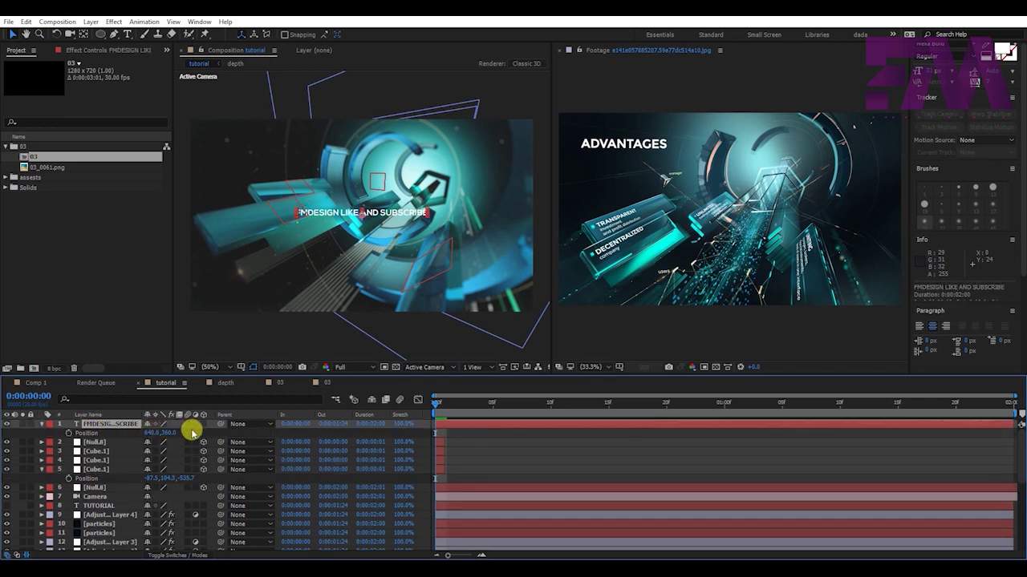
left_click(203, 424)
left_click(89, 426)
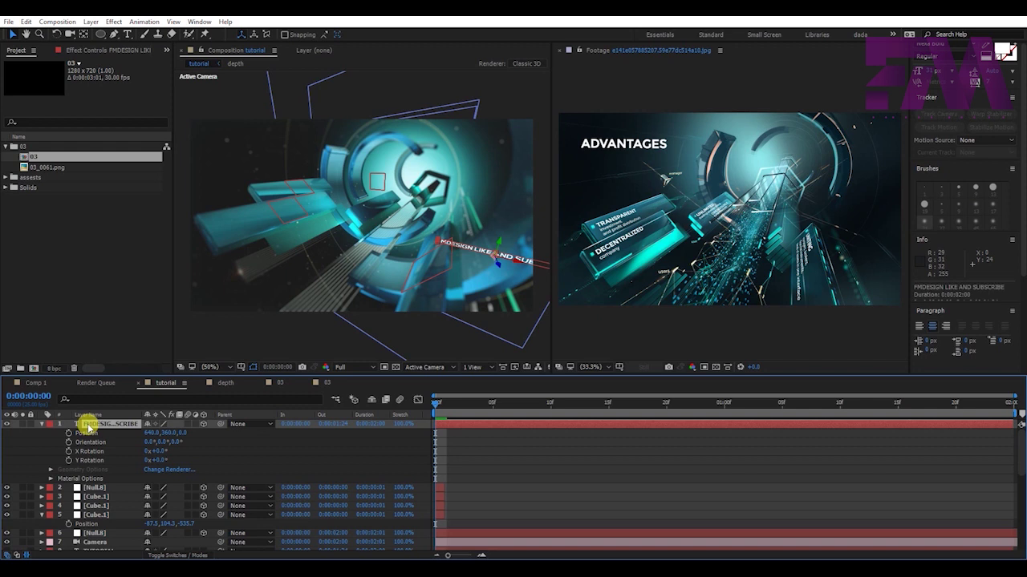
key("ctrl+v")
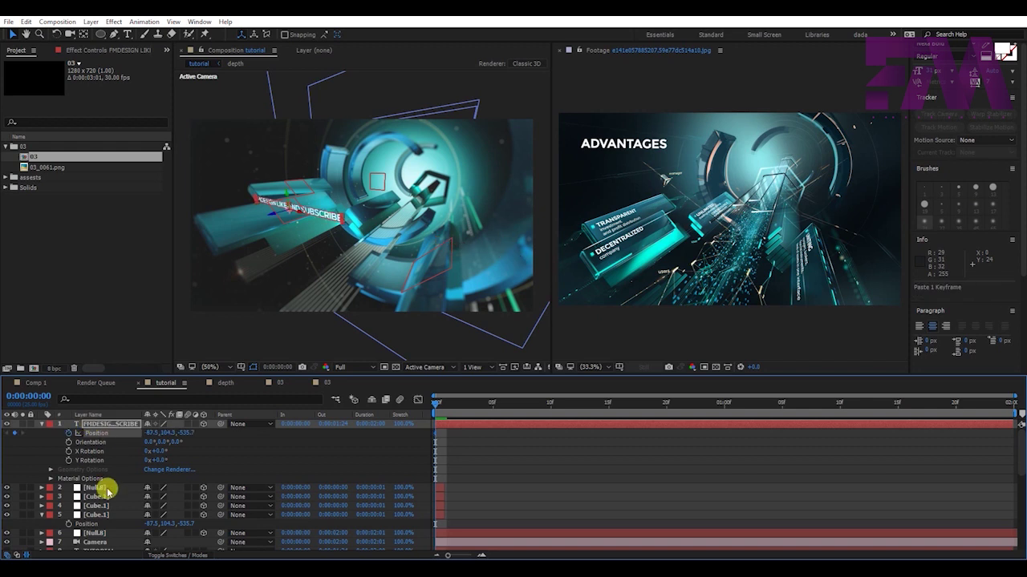
Copy Cube.1's Orientation and Rotation values onto the title layer
left_click(97, 515)
key("r")
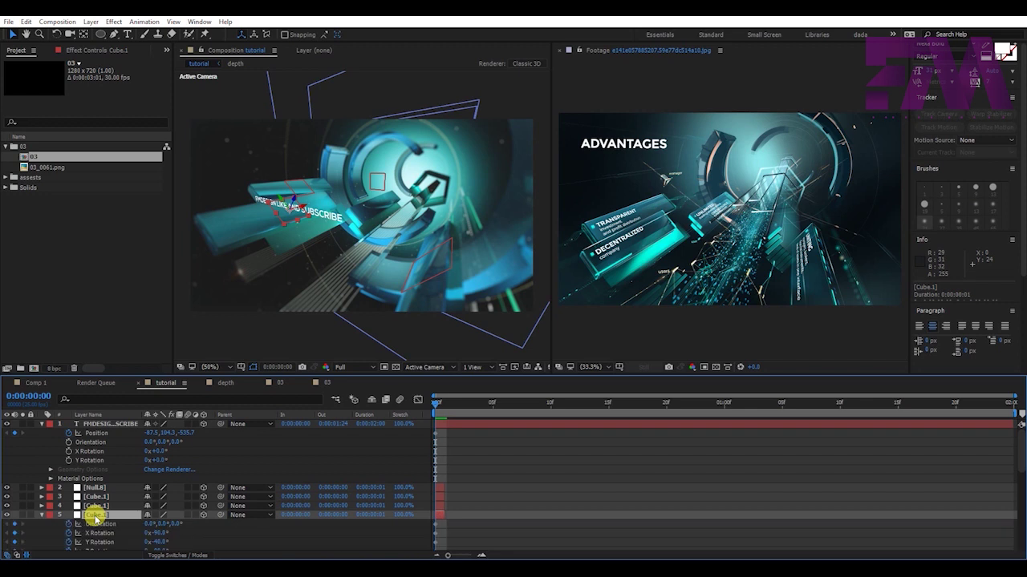
scroll(100, 525, "down", 1)
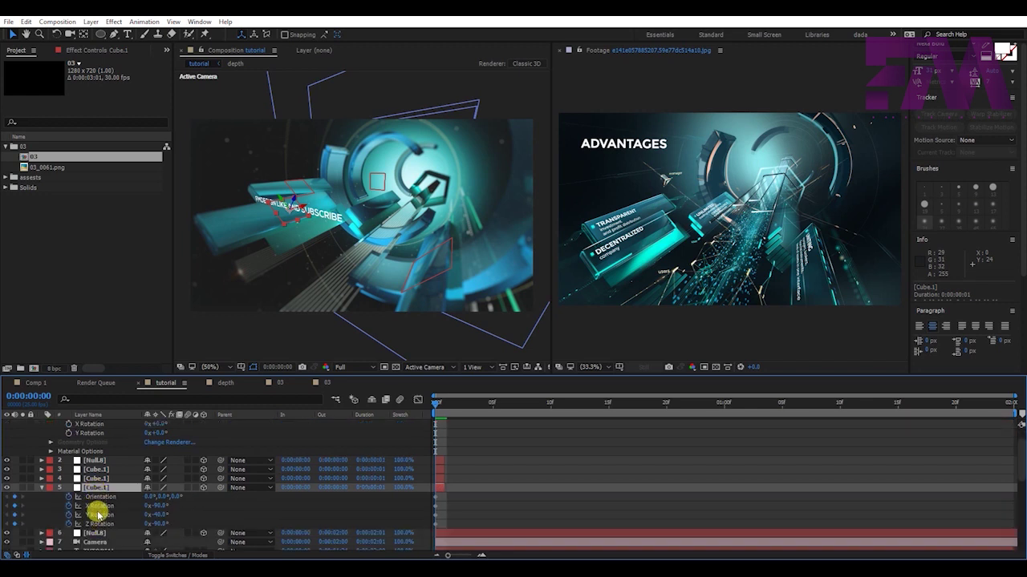
left_click_drag(95, 523, 94, 500)
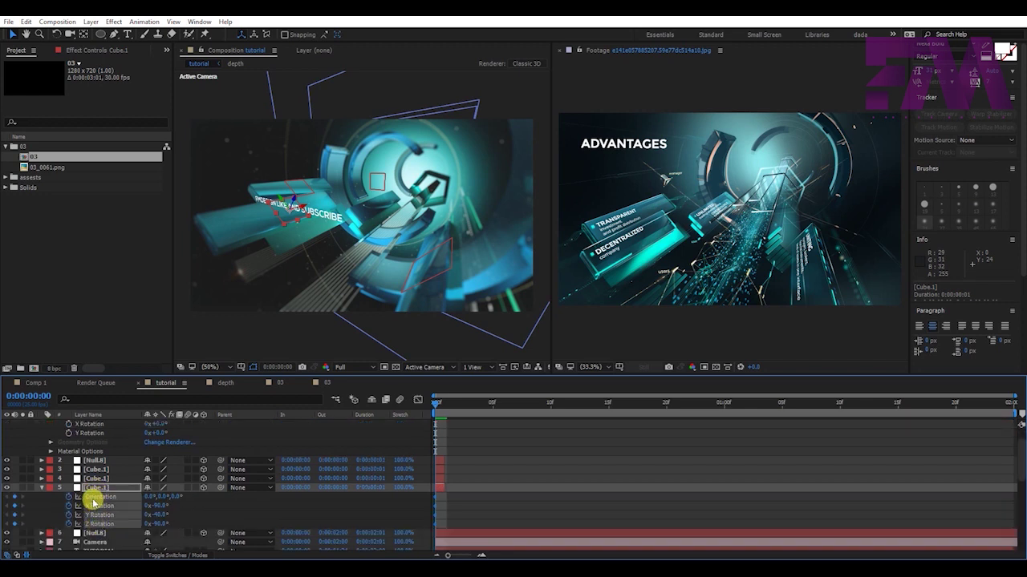
scroll(92, 426, "up", 1)
left_click(95, 425)
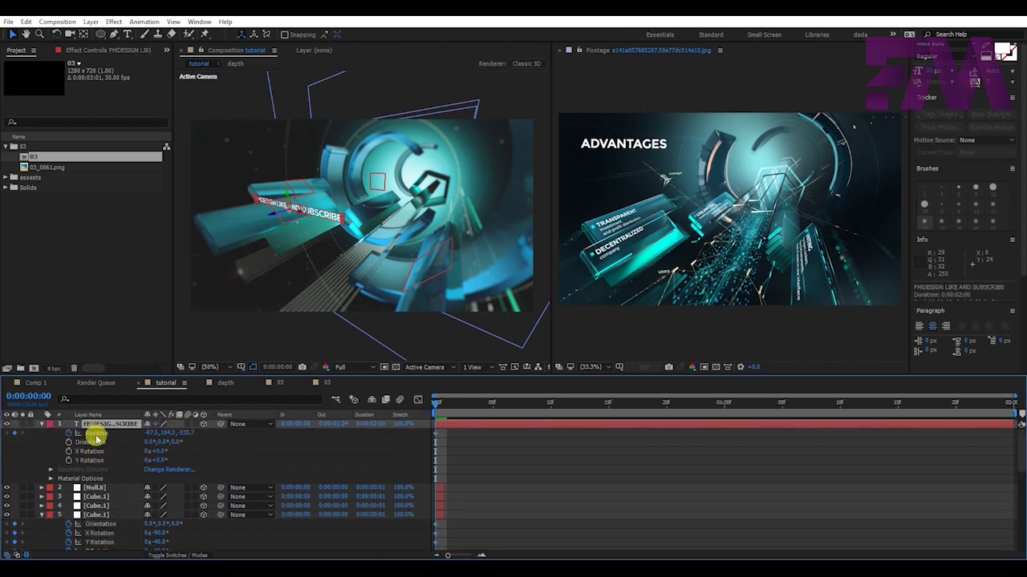
key("ctrl+v")
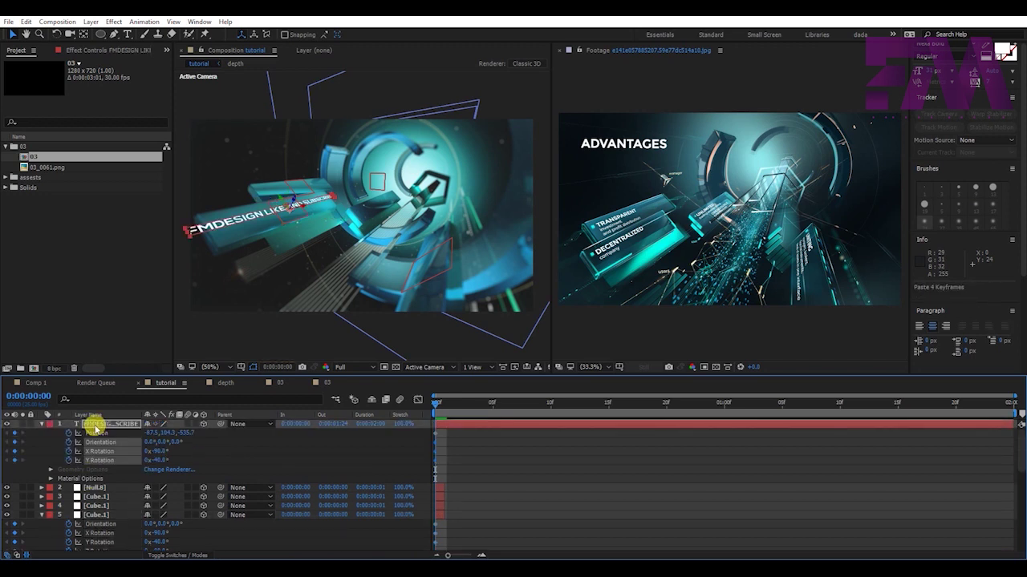
left_click(41, 423)
Pick a new font size for the title from the Character panel's size list
left_click(95, 425)
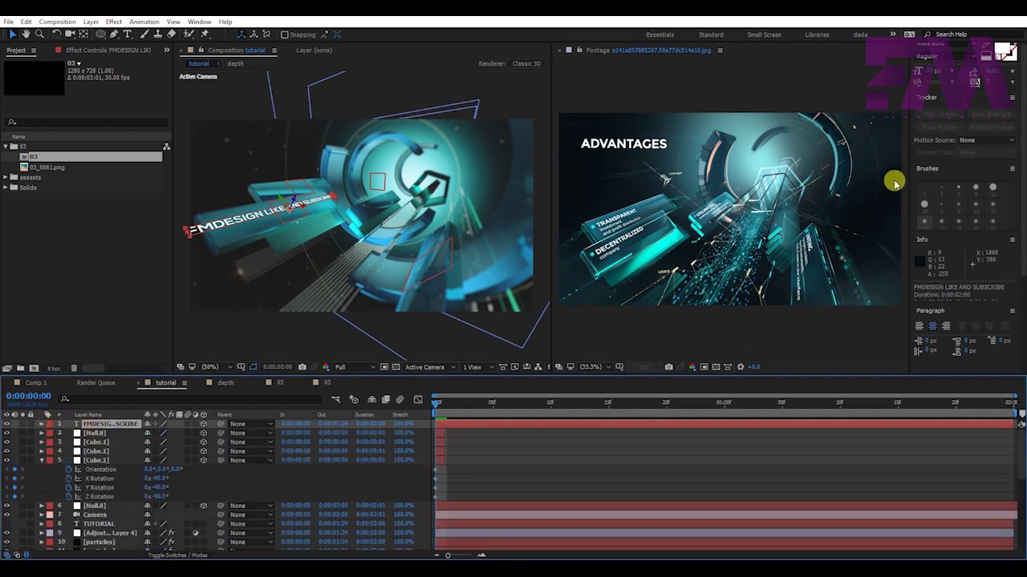
left_click_drag(924, 71, 933, 71)
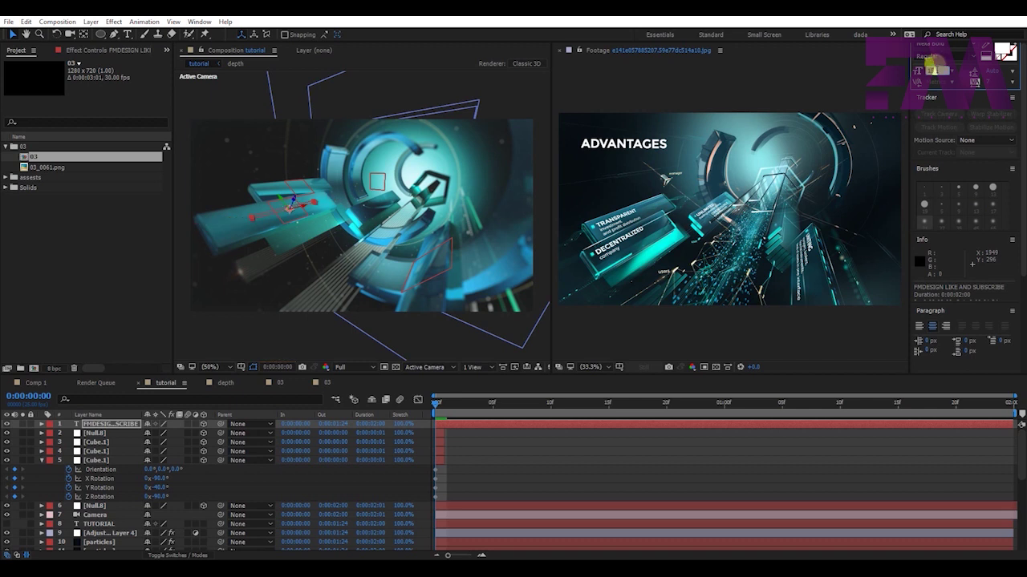
left_click(954, 70)
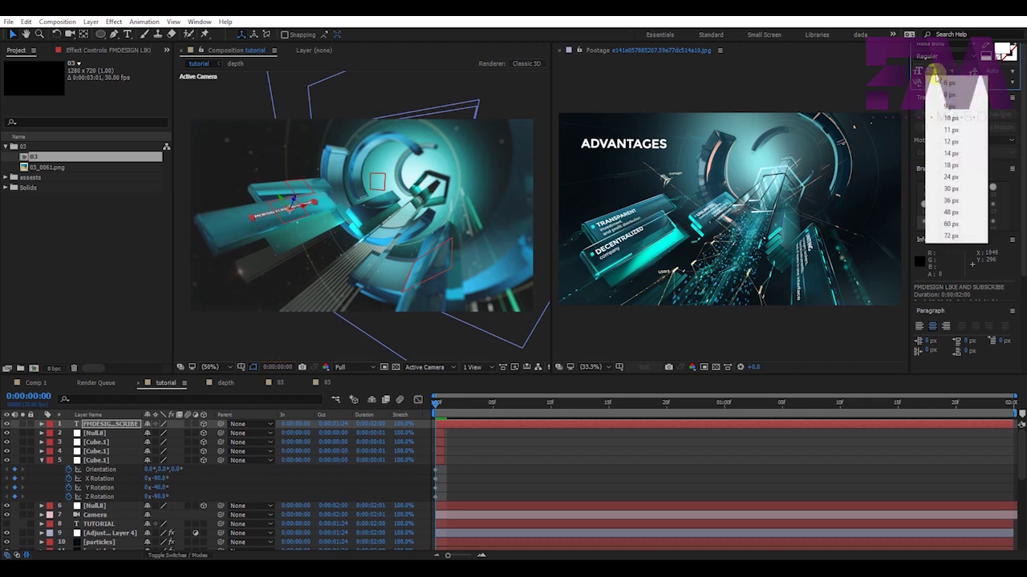
left_click(950, 176)
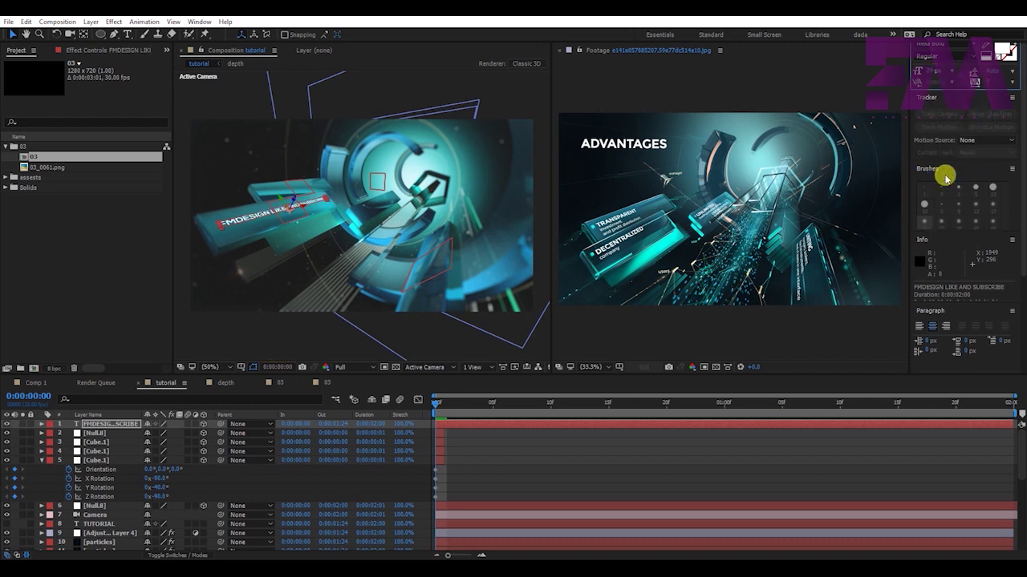
left_click(499, 471)
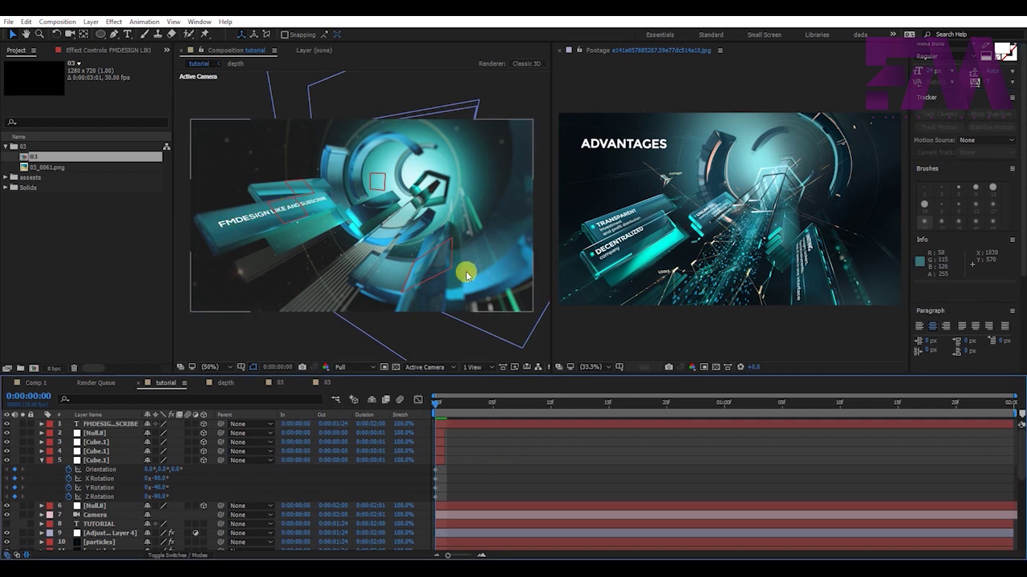
left_click(41, 461)
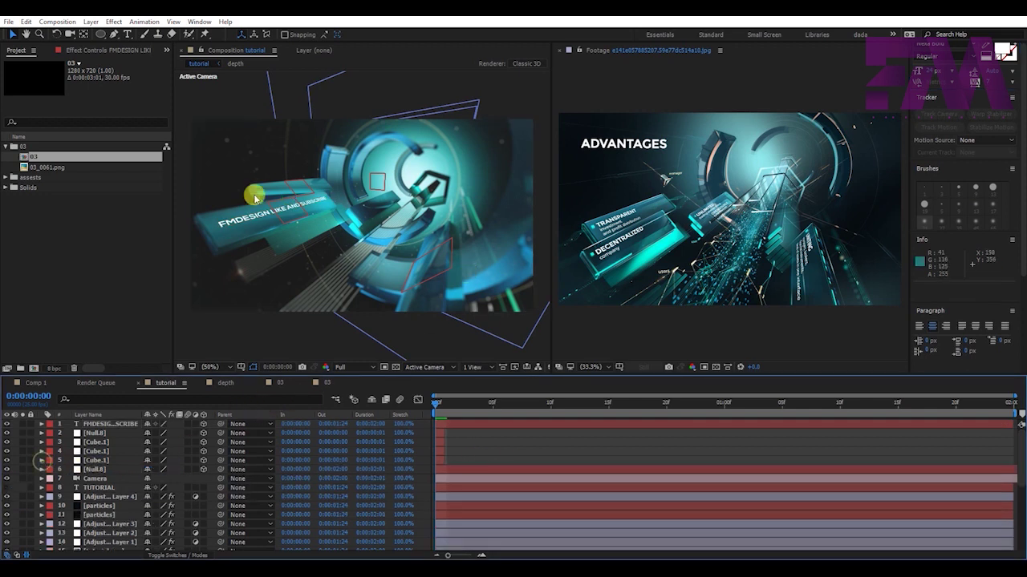
left_click(104, 425)
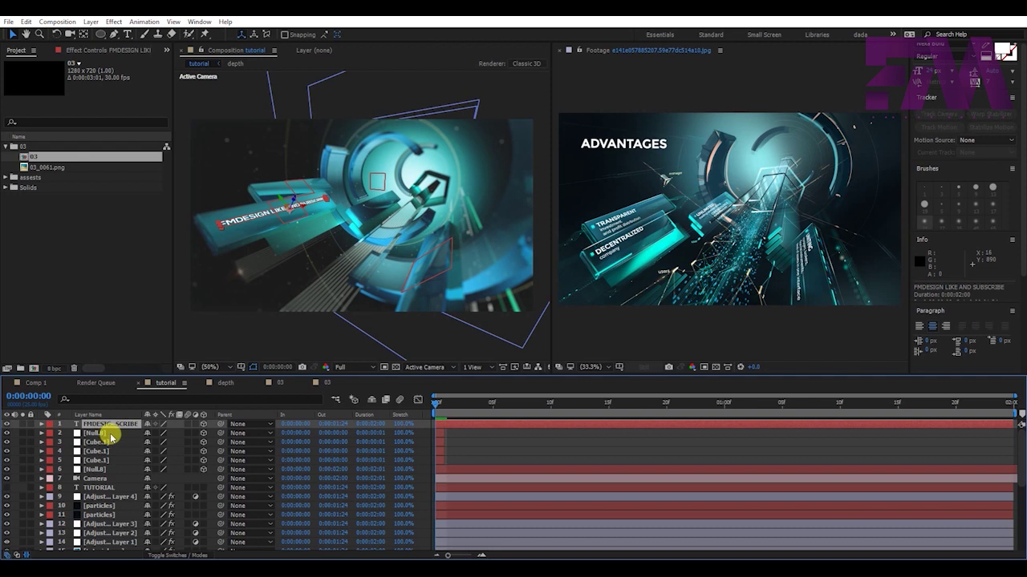
Set the title's Z Rotation to -90° and adjust X Rotation so it lies on the card
key("r")
left_click_drag(158, 451, 157, 459)
key("Return")
left_click_drag(161, 442, 161, 442)
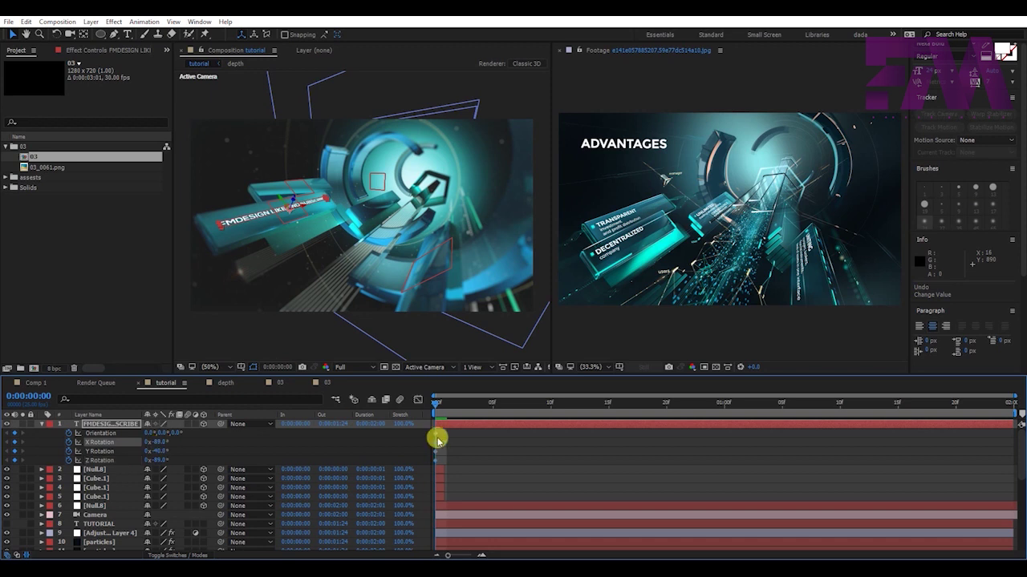
left_click(481, 437)
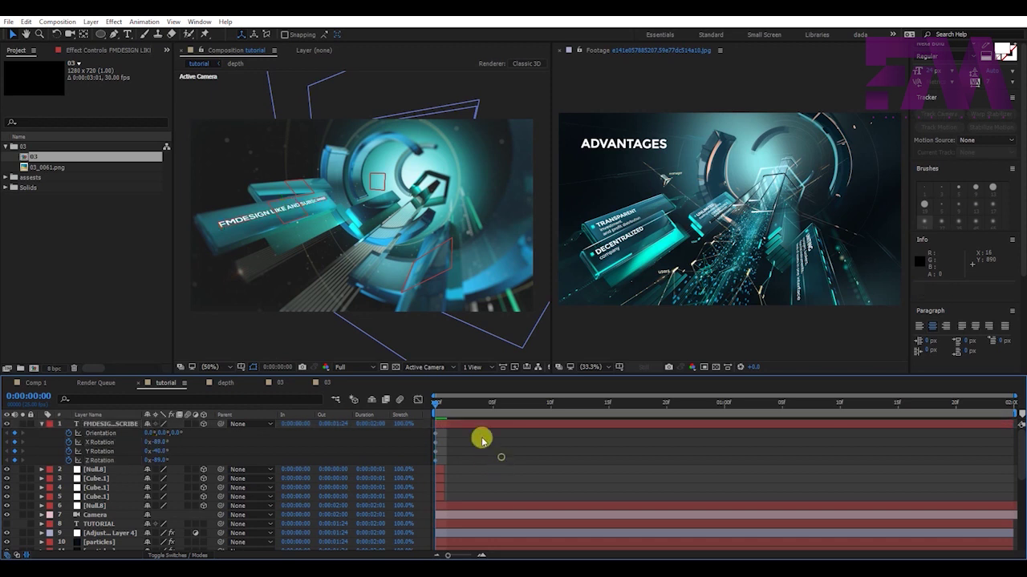
Set the title layer's Opacity to 90%
left_click(105, 424)
key("t")
left_click(151, 432)
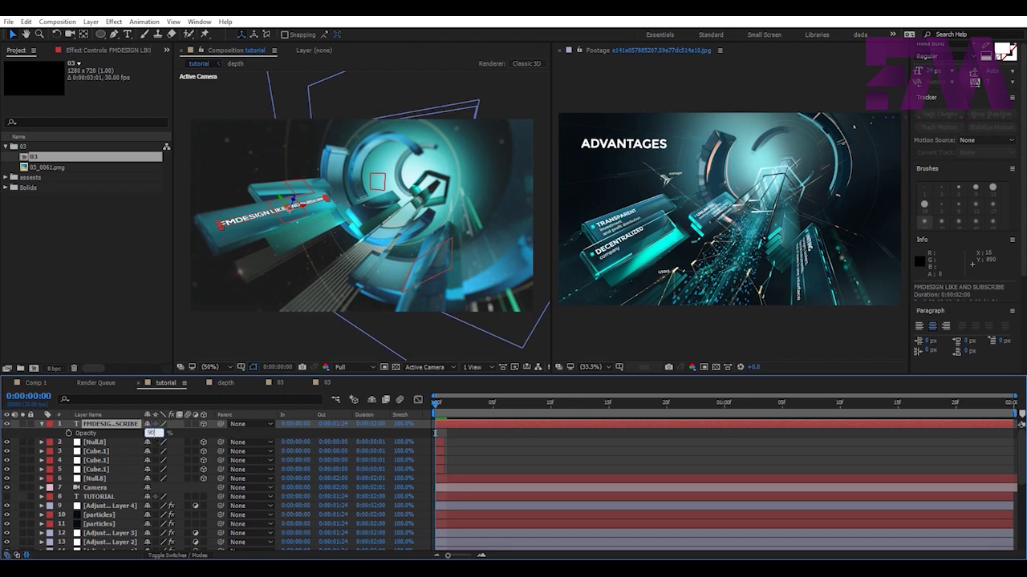
left_click(152, 432)
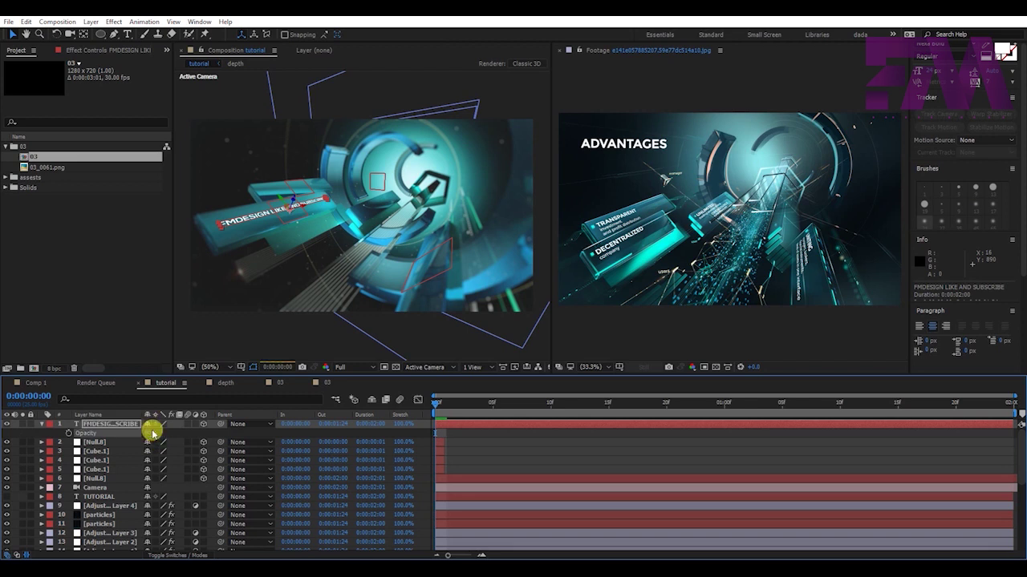
left_click(470, 452)
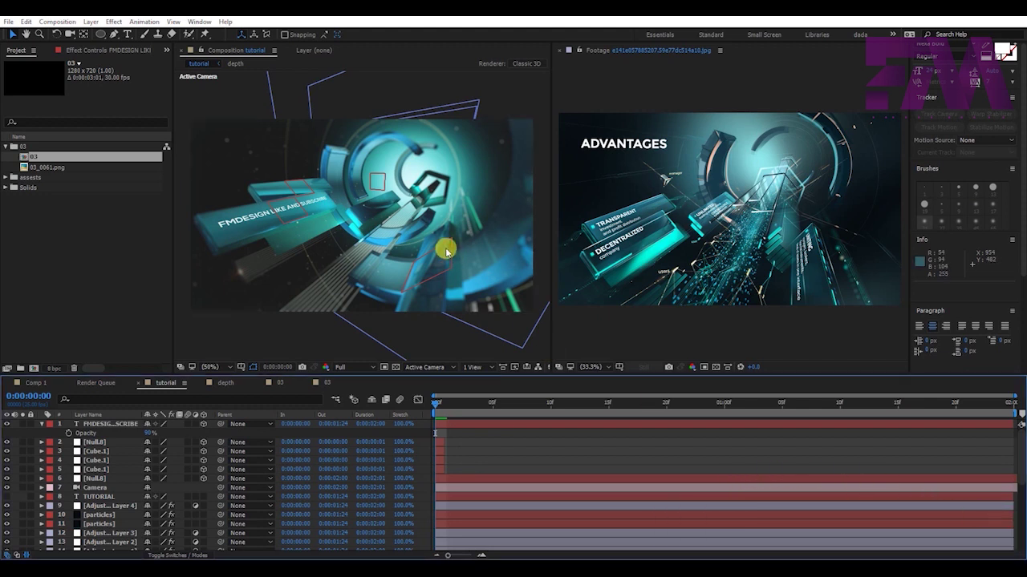
left_click(103, 425)
Duplicate the title, push the copy deeper into the tunnel and edit it to read FMDSIGN
key("ctrl+d")
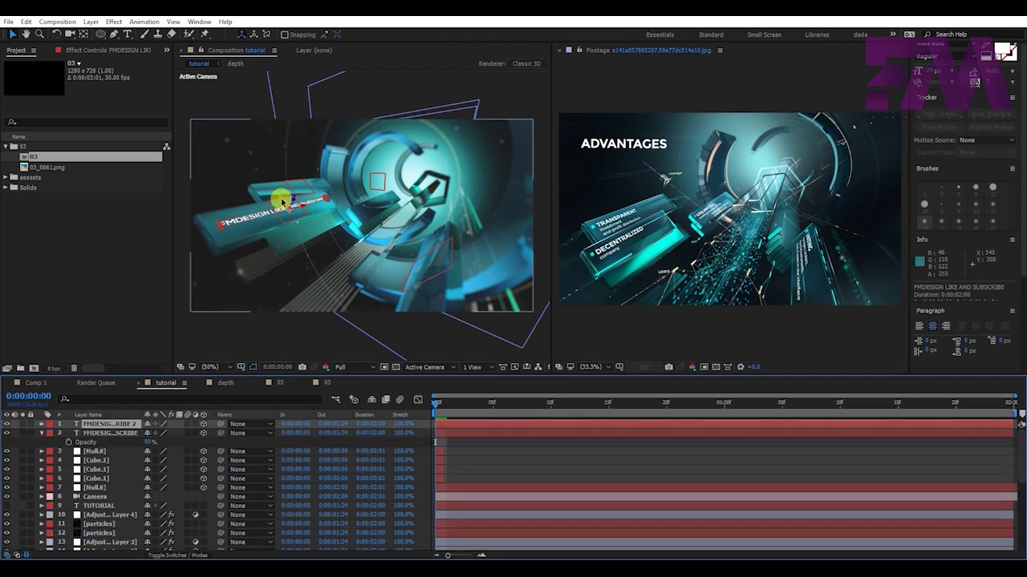
left_click_drag(282, 198, 272, 175)
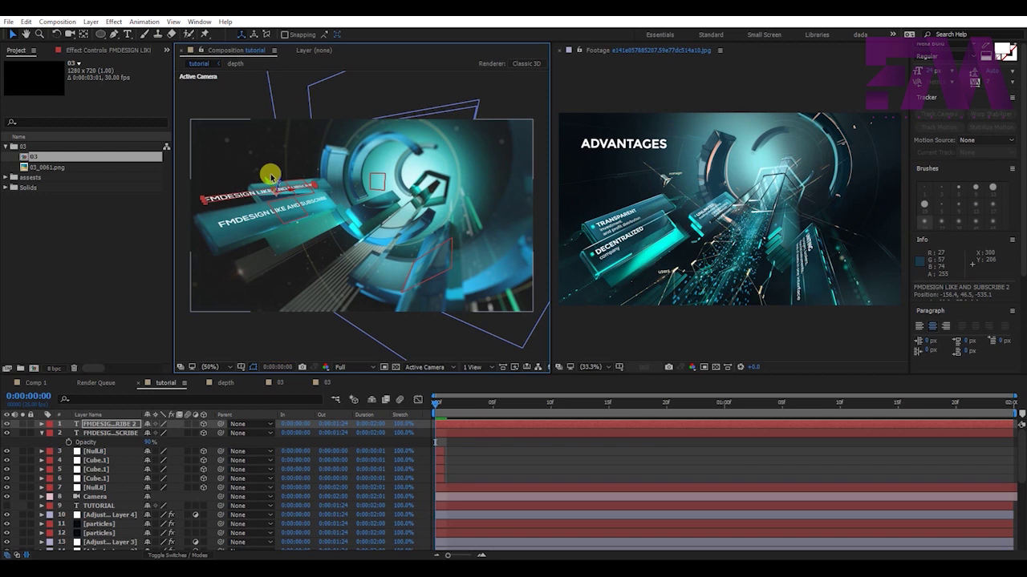
left_click(285, 191)
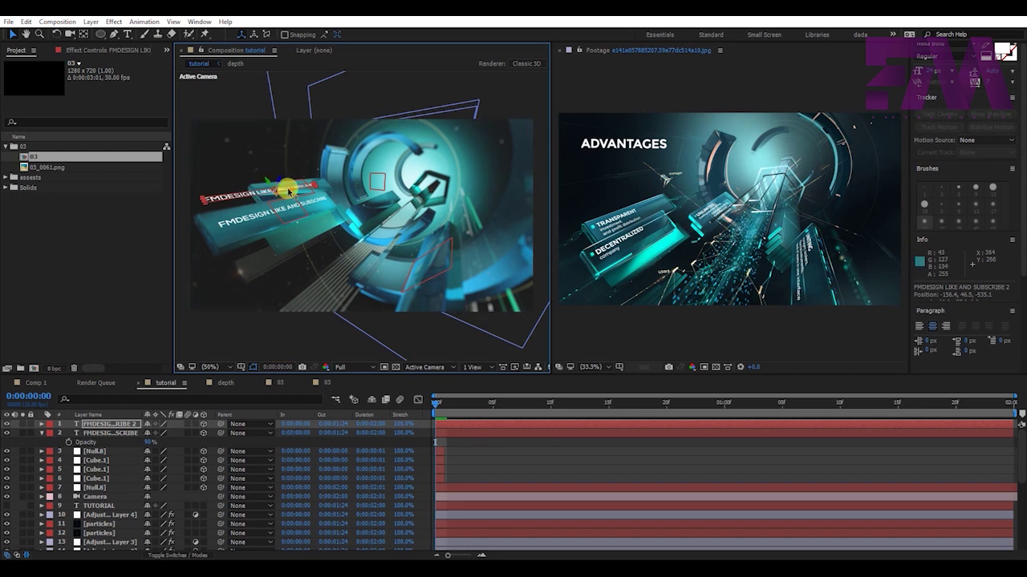
left_click_drag(290, 189, 328, 192)
left_click(124, 425)
double_click(124, 425)
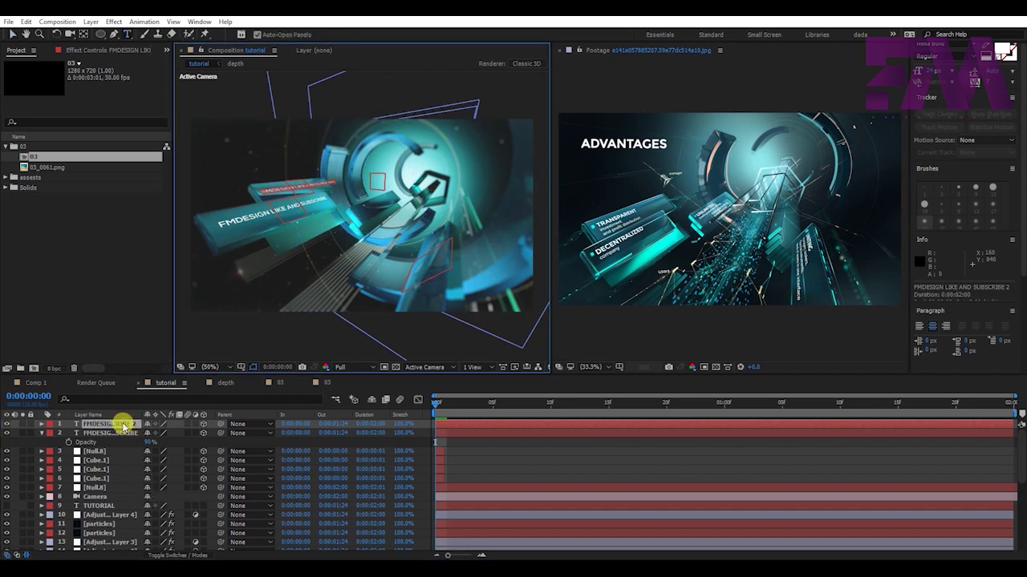
type("FMDSIGN")
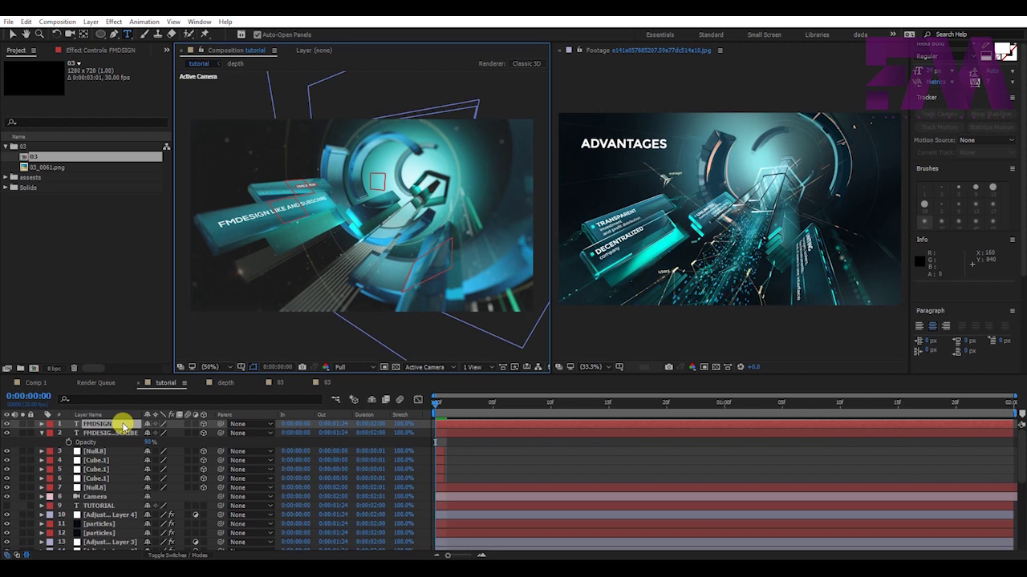
left_click(10, 35)
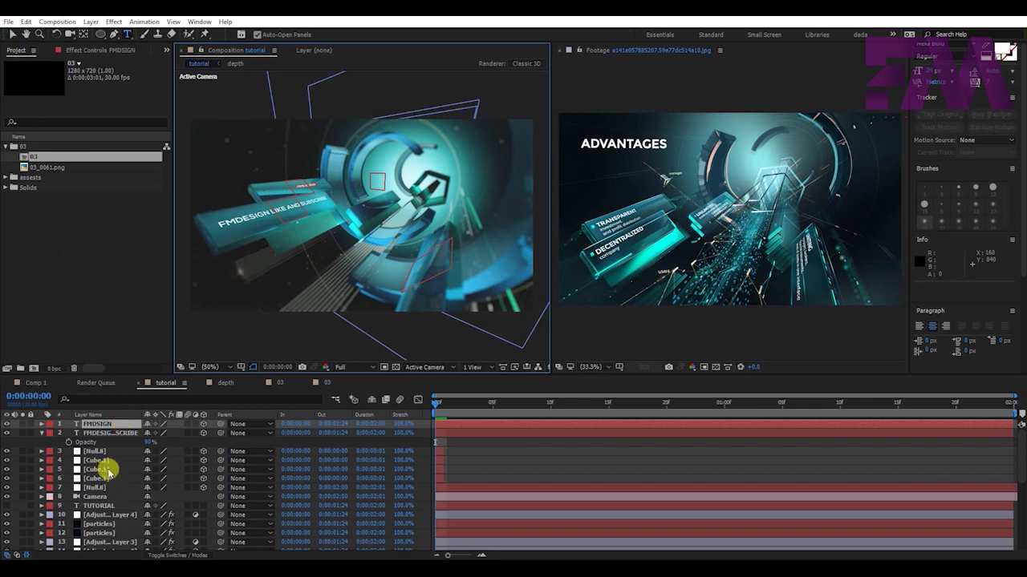
Shrink the FMDSIGN text in the Character panel and place it on the upper card
left_click(91, 425)
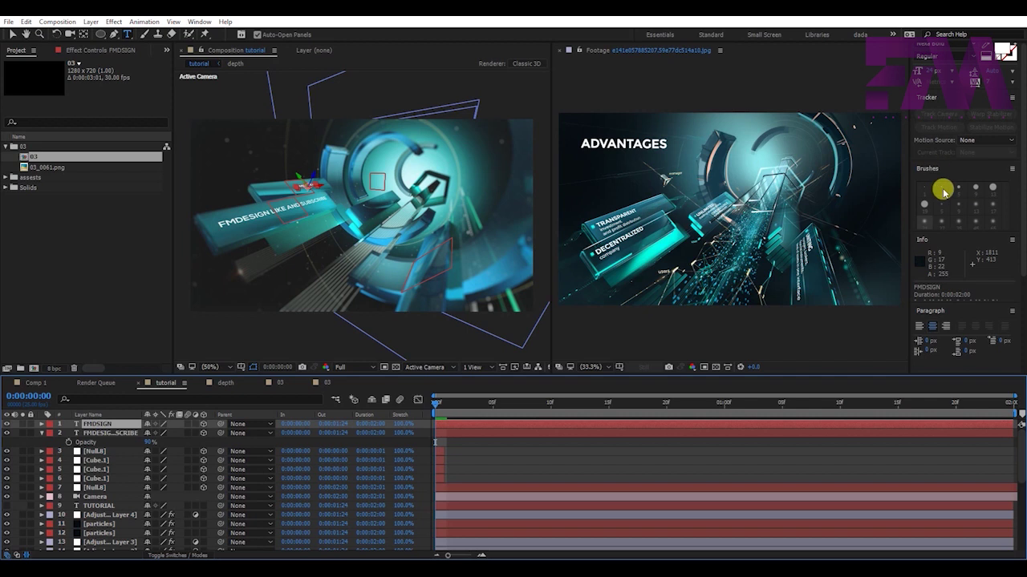
key("Return")
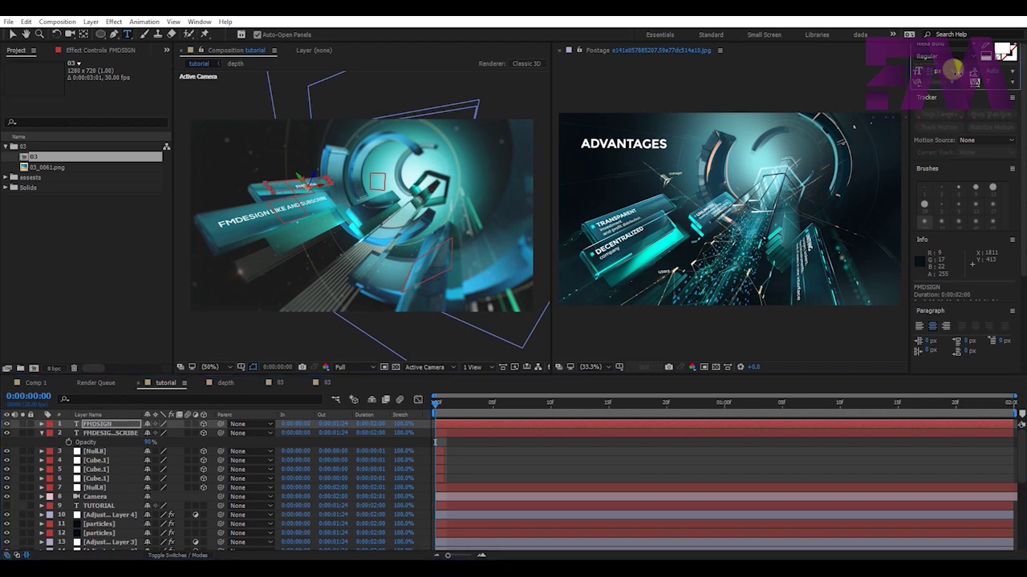
key("Caps_Lock")
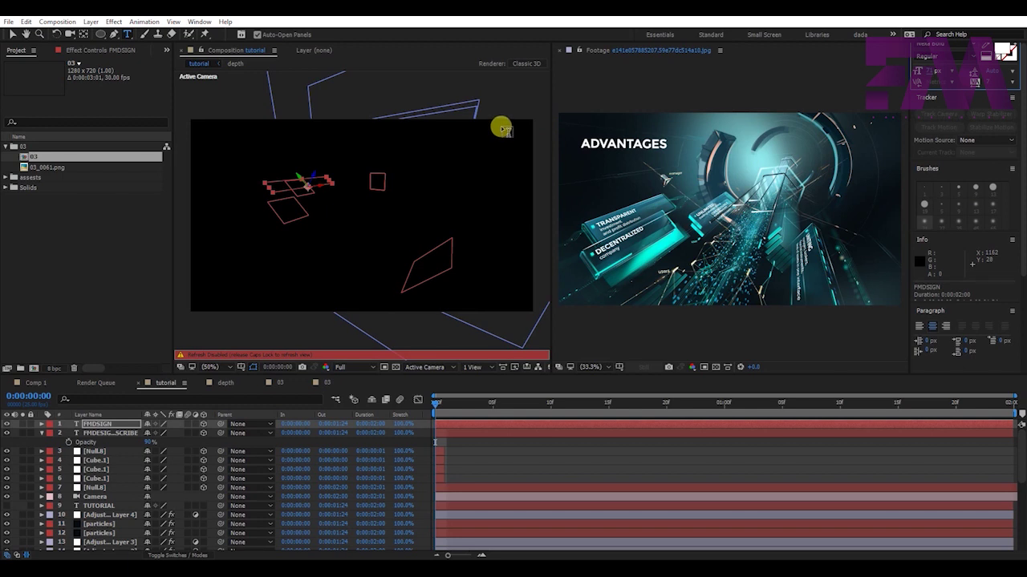
key("Caps_Lock")
left_click(12, 35)
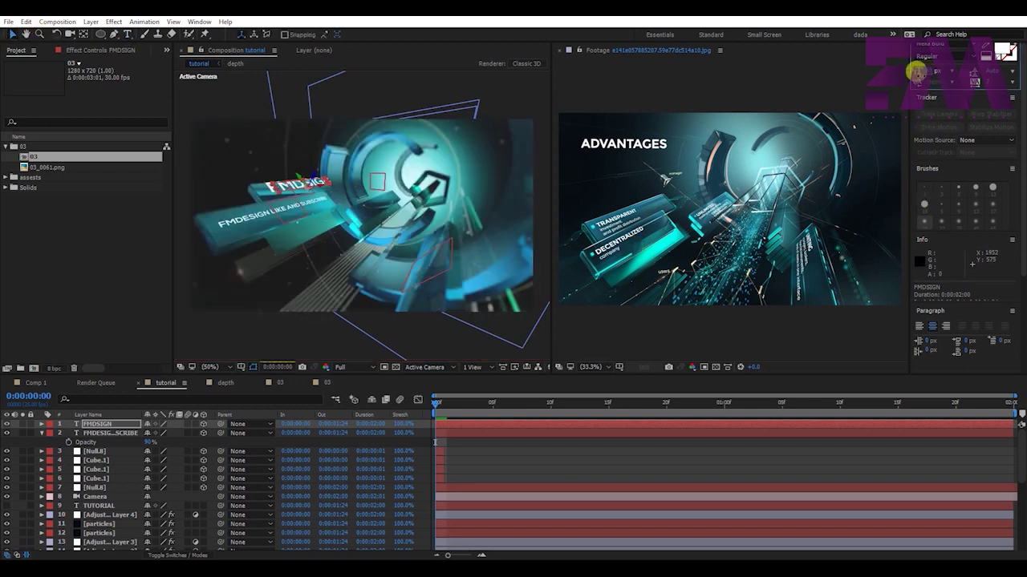
left_click_drag(931, 75, 915, 72)
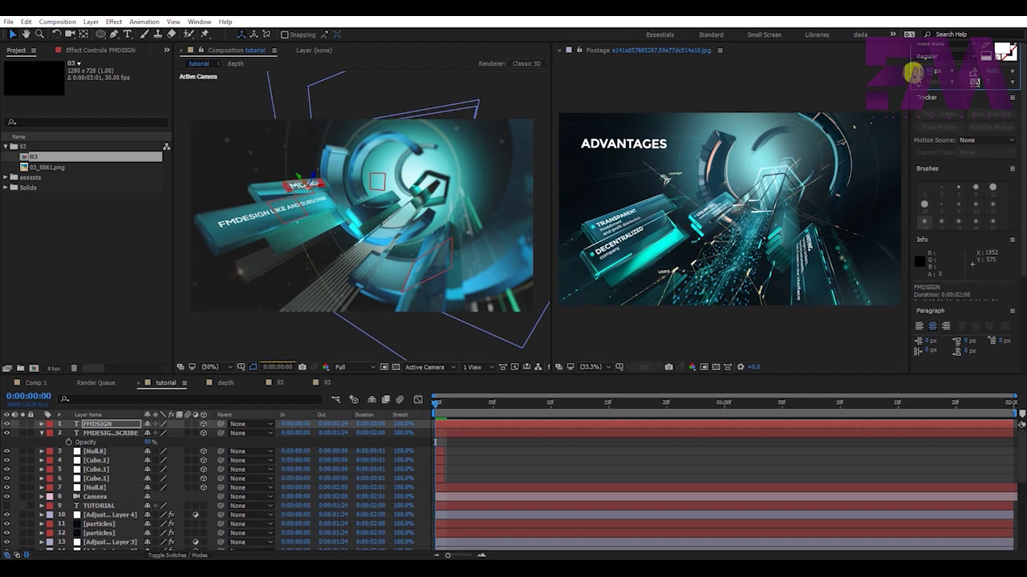
left_click(319, 185)
left_click_drag(319, 187, 296, 192)
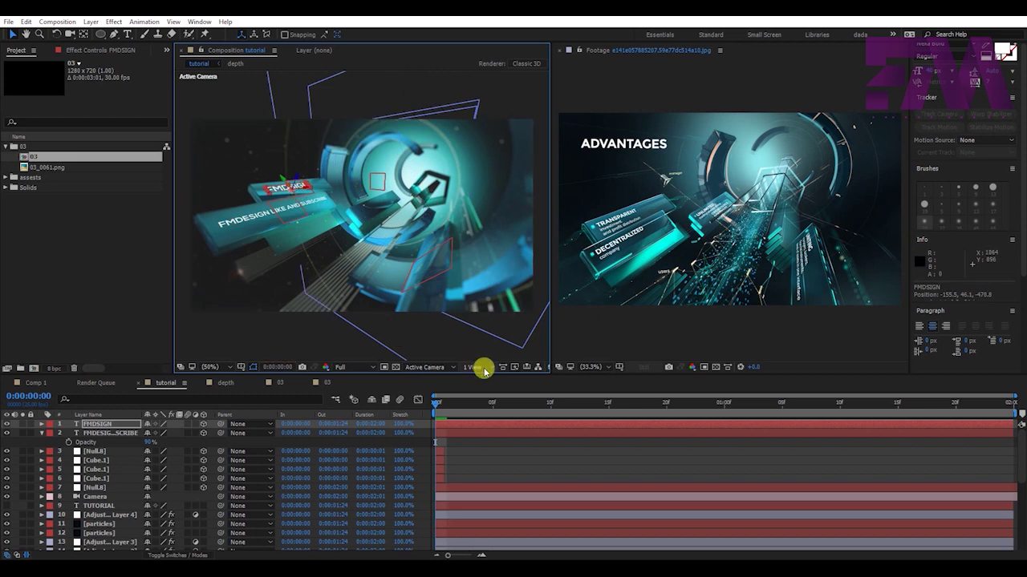
left_click(497, 456)
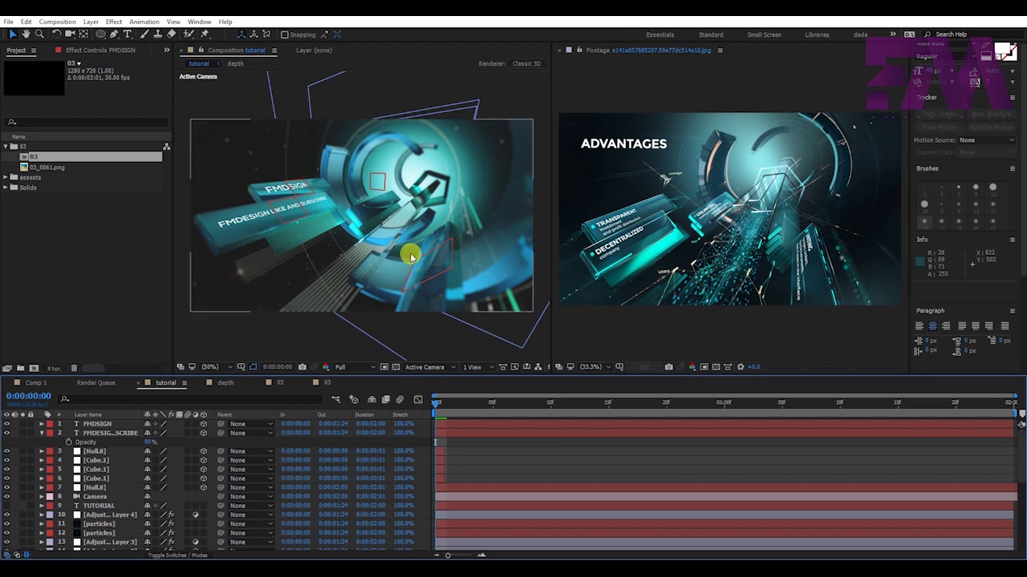
Duplicate the LIKE AND SUBSCRIBE layer and settle the copy on the central card deeper in the tunnel
left_click(112, 434)
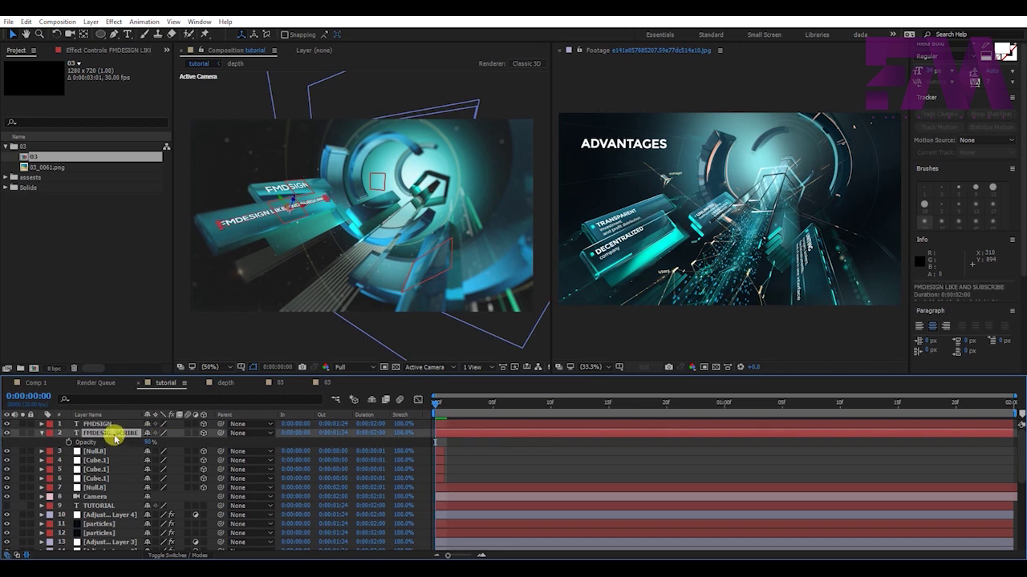
key("ctrl+d")
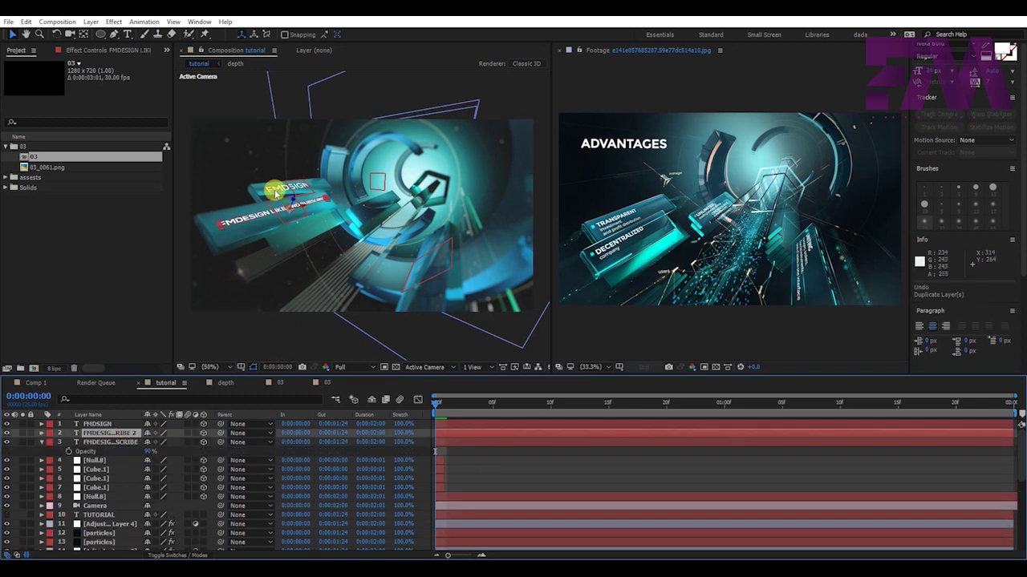
mouse_move(281, 196)
left_mouse_down()
mouse_move(311, 247)
mouse_move(375, 227)
left_mouse_up()
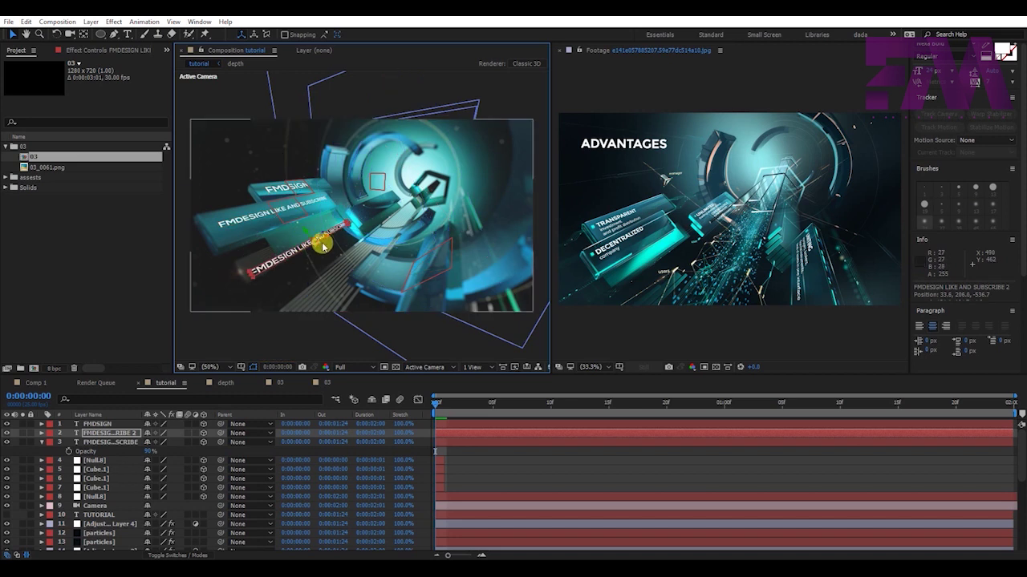
left_click_drag(376, 227, 469, 202)
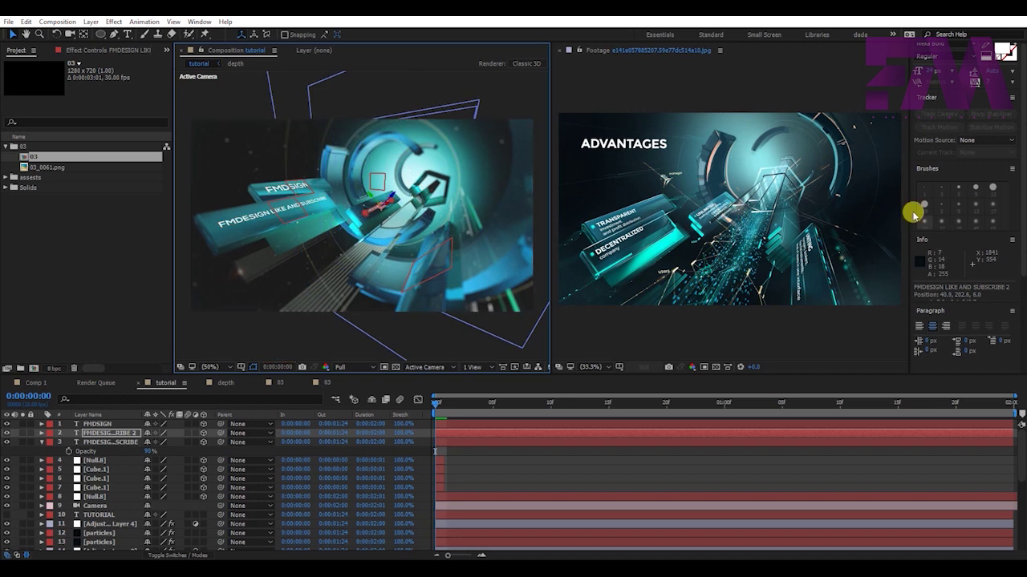
left_click(927, 68)
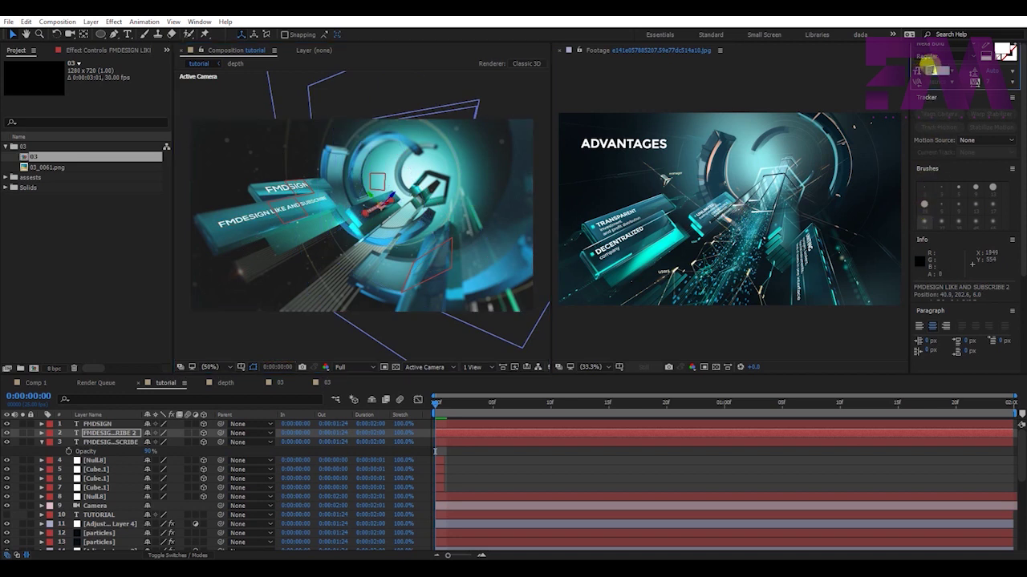
left_click_drag(399, 195, 392, 205)
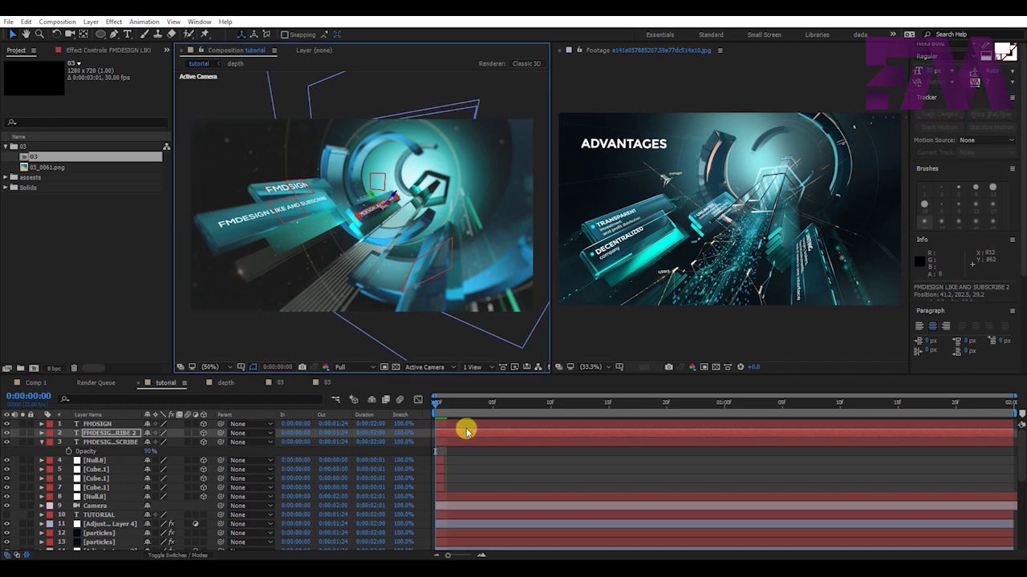
left_click(486, 437)
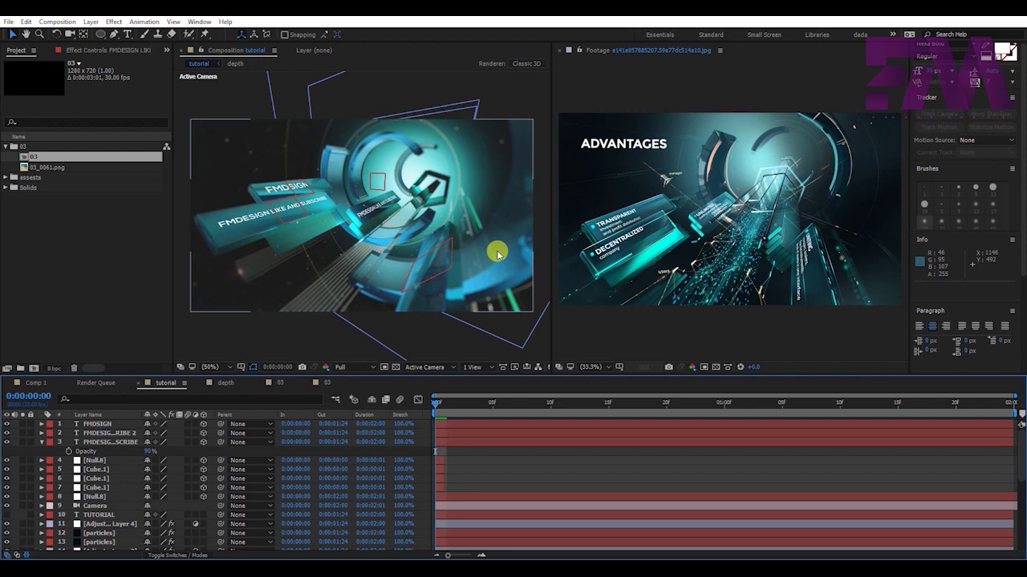
Drag FMDSIGN and both subscribe text layers below Adjustment Layer 1, just above tutorial.png
left_click(100, 424)
left_click(104, 442, "shift")
left_click_drag(95, 451, 115, 530)
scroll(112, 523, "down", 1)
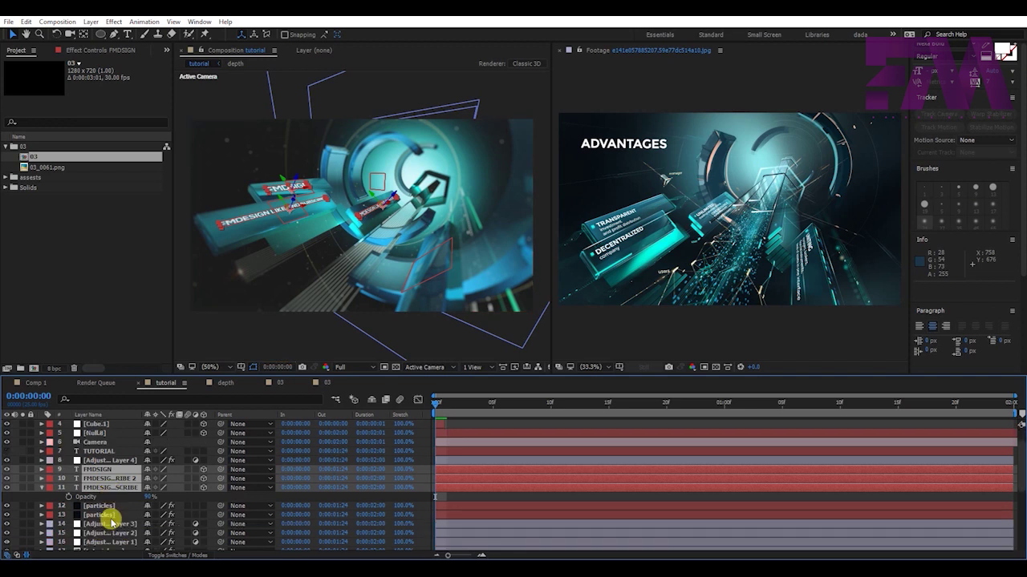
left_click_drag(89, 486, 113, 545)
left_click_drag(123, 493, 104, 489)
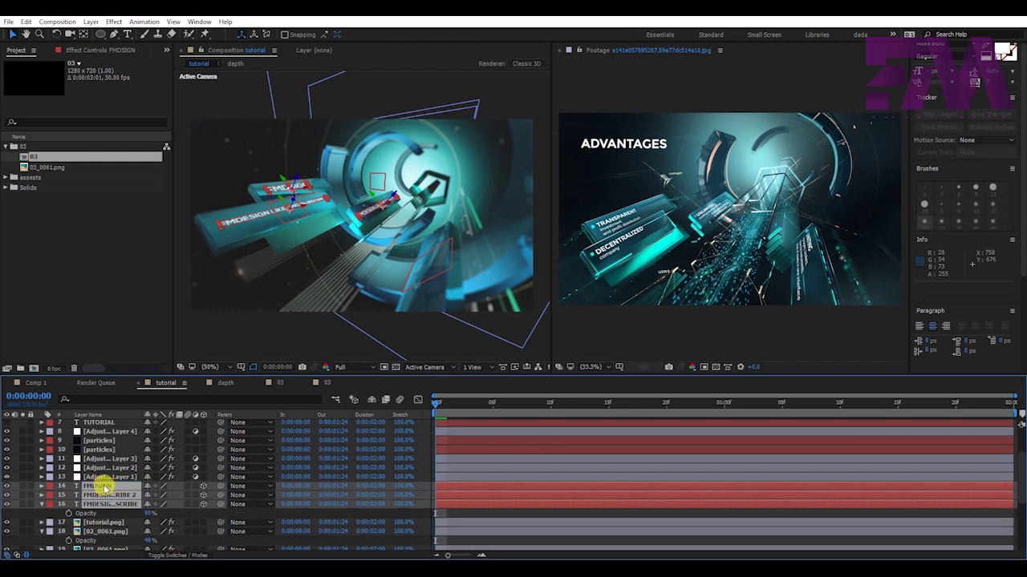
left_click(489, 515)
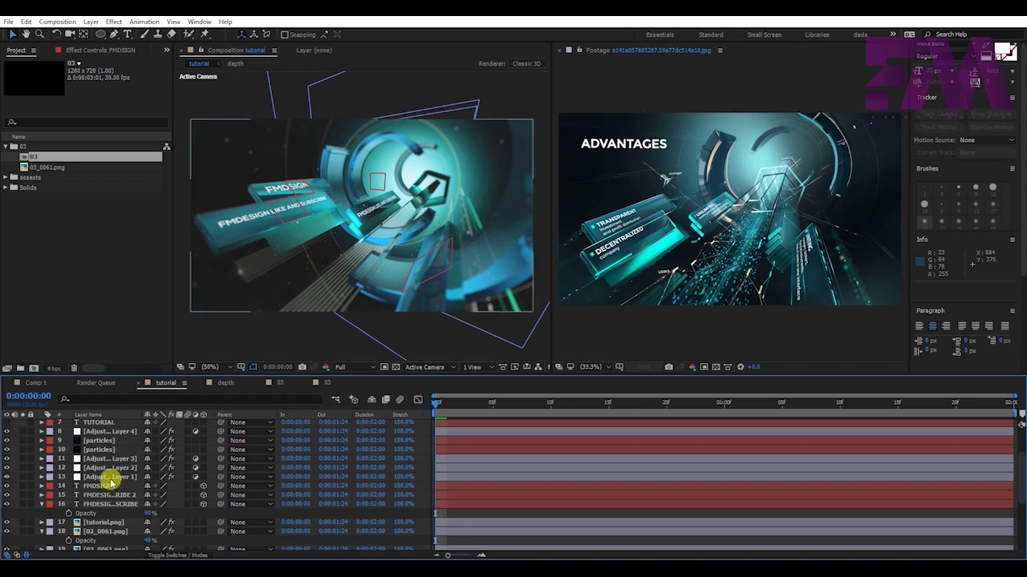
left_click(101, 531)
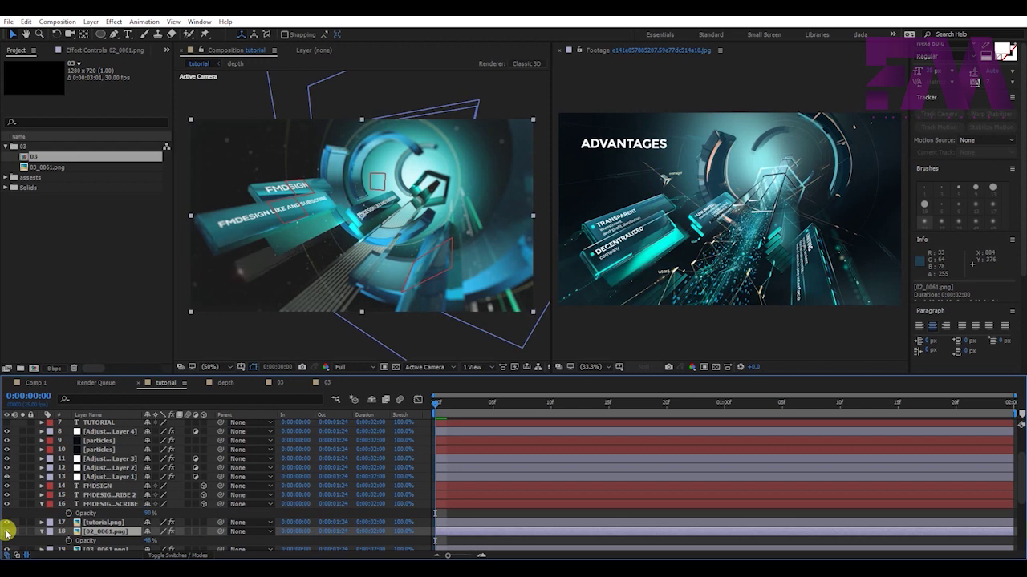
Apply a Fill effect to 02_0061.png with a pale peach colour (F4CFA4)
left_click(934, 49)
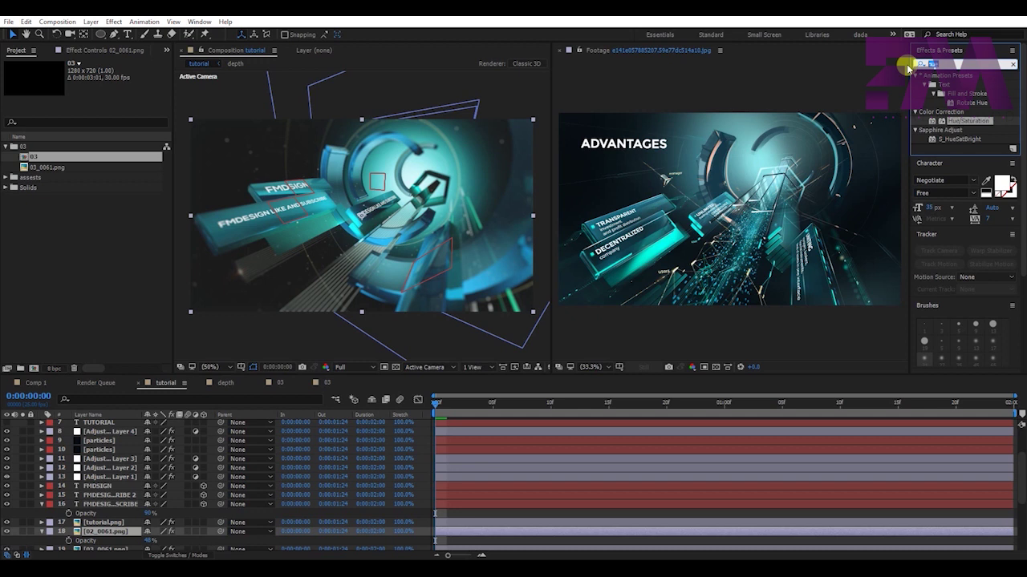
left_click(907, 65)
left_click(922, 98)
type("fill")
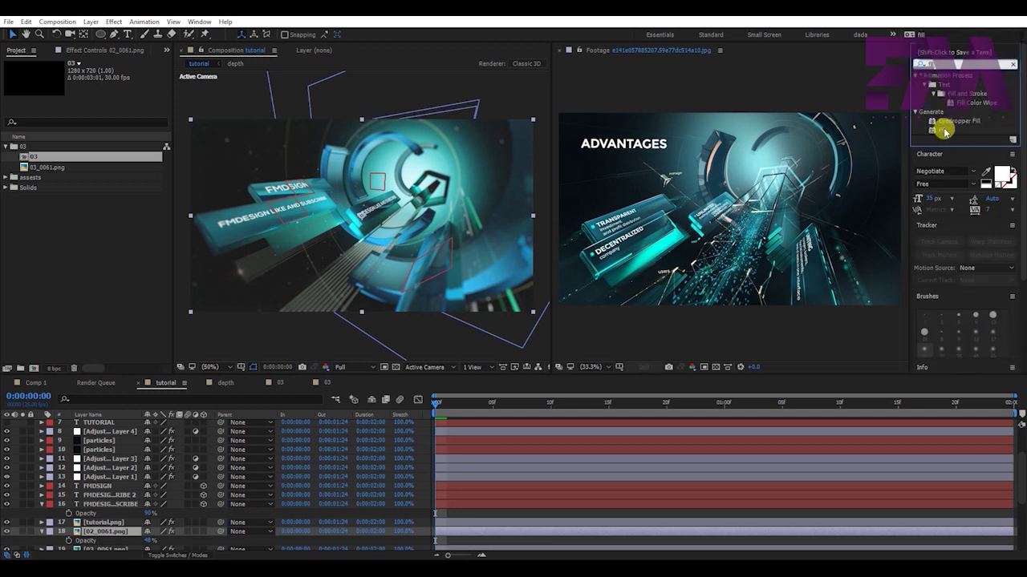
left_click_drag(932, 121, 377, 209)
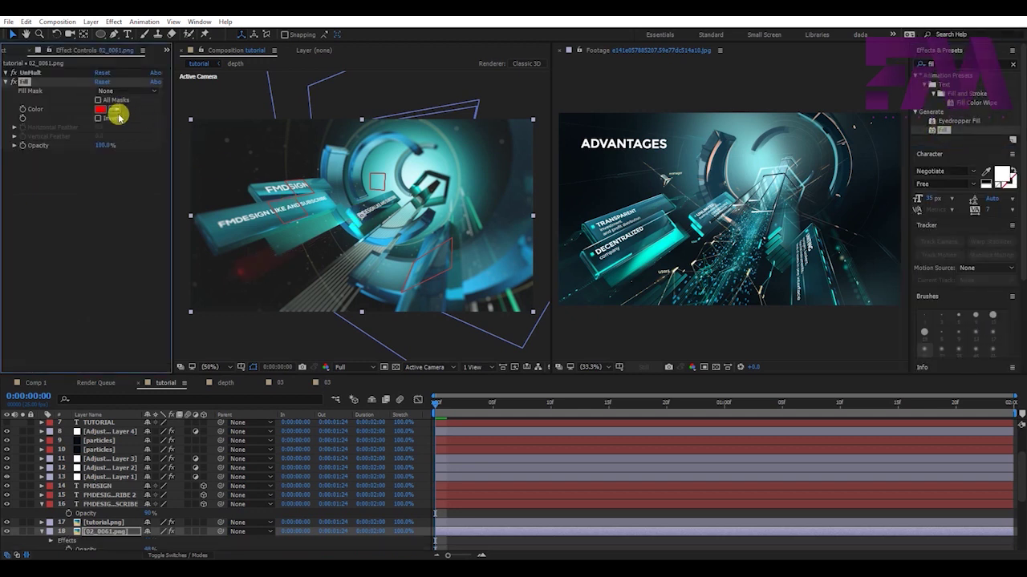
left_click(710, 148)
left_click(100, 109)
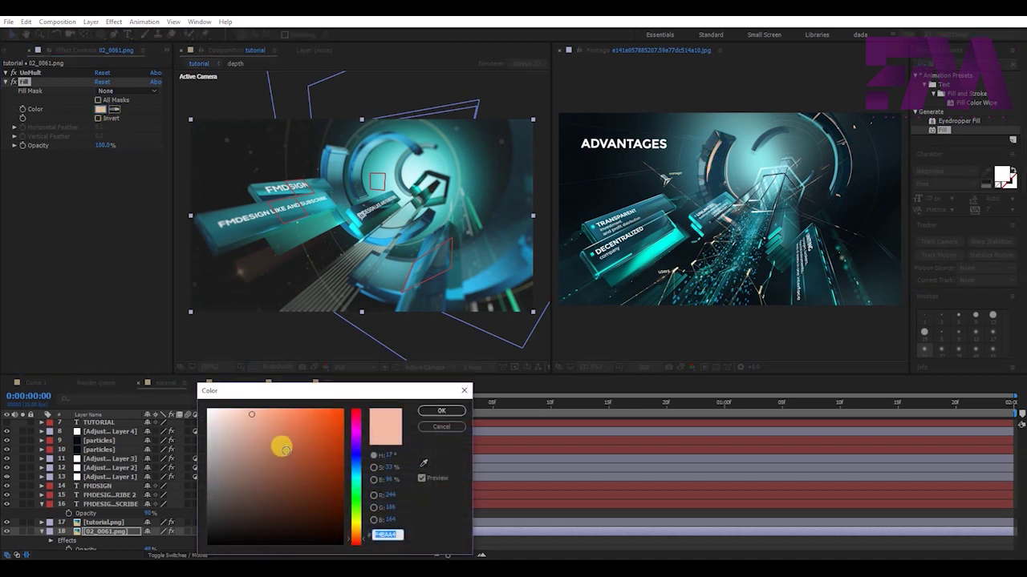
left_click(355, 531)
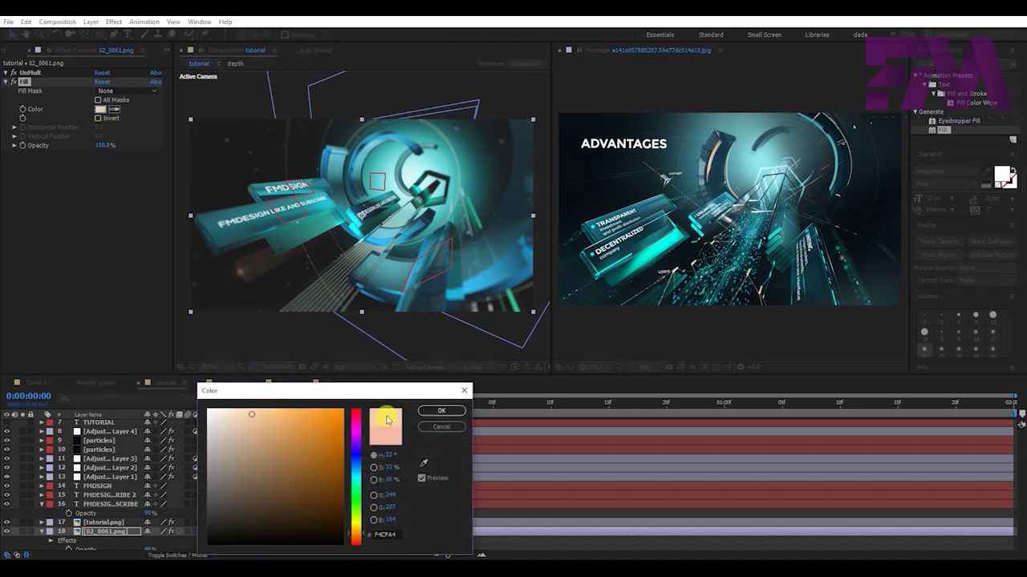
left_click(441, 410)
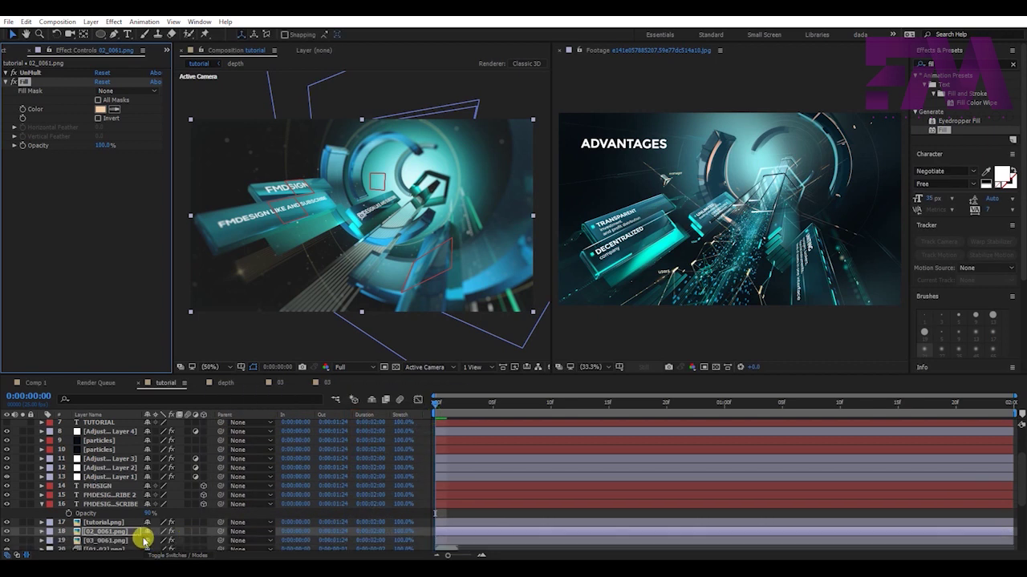
key("t")
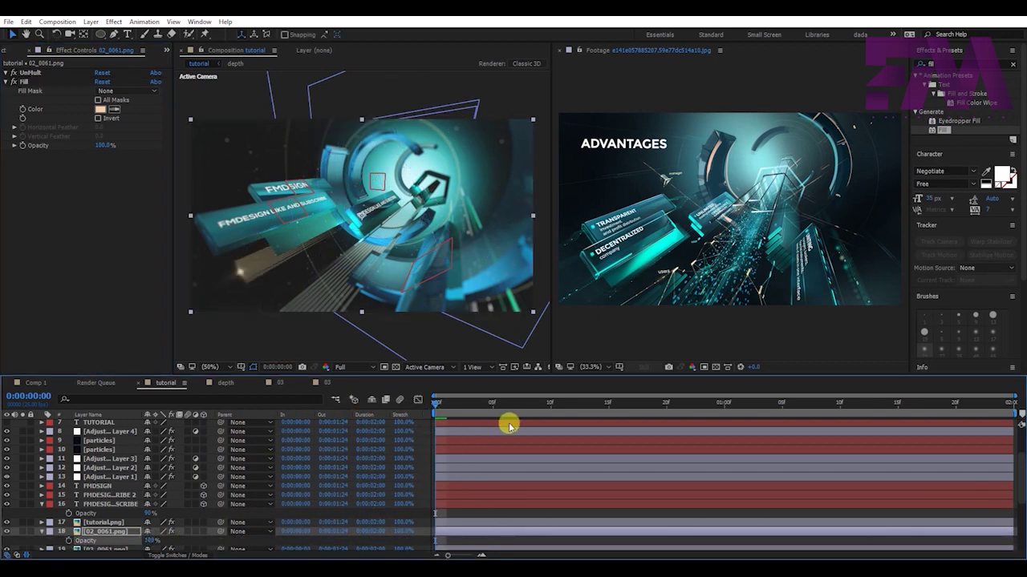
left_click(772, 511)
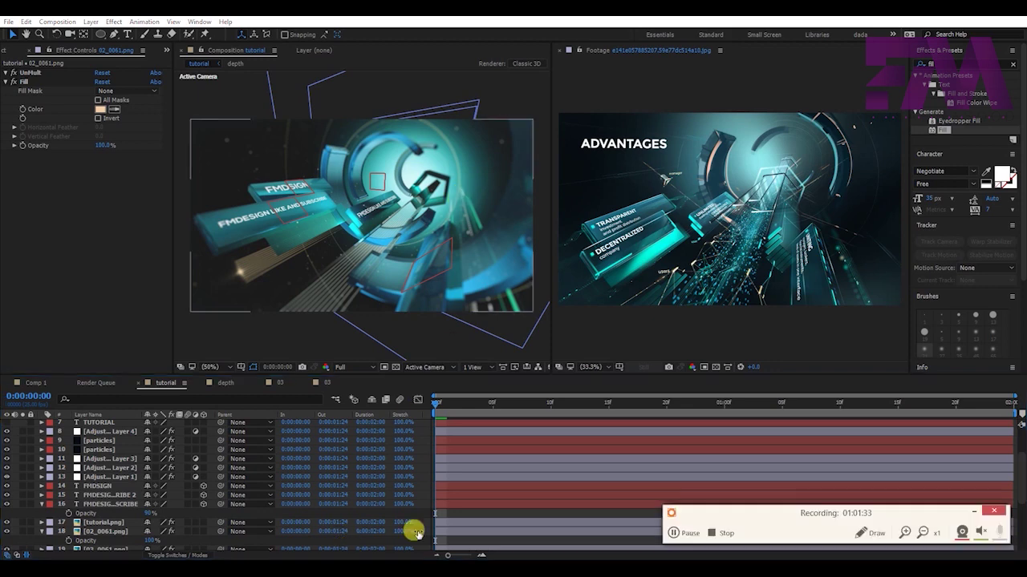
left_click(674, 533)
Duplicate the cube above Null.3, move the copy into the tunnel, and replace its texture with Mat.3
left_click(977, 511)
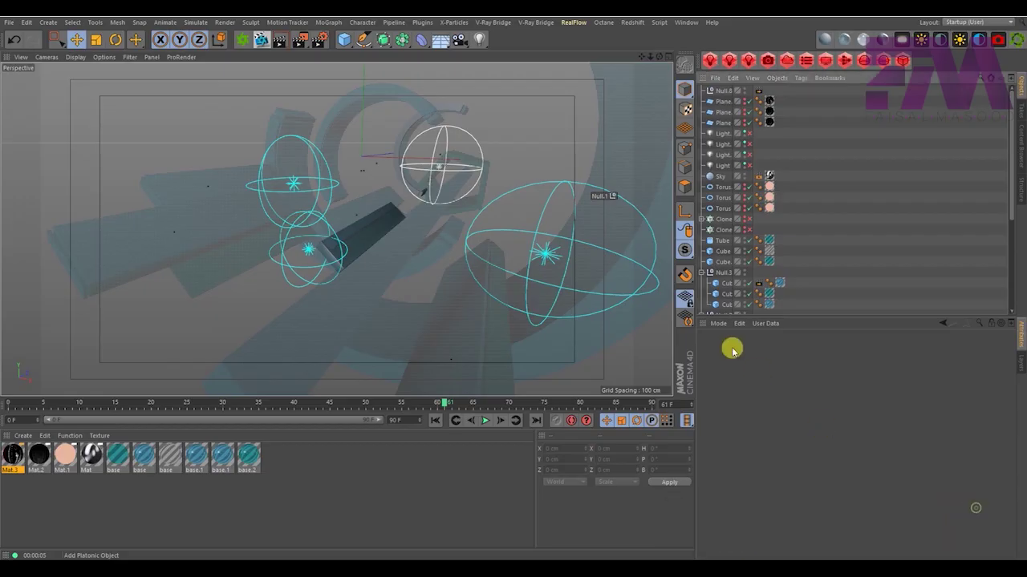
left_click(492, 325)
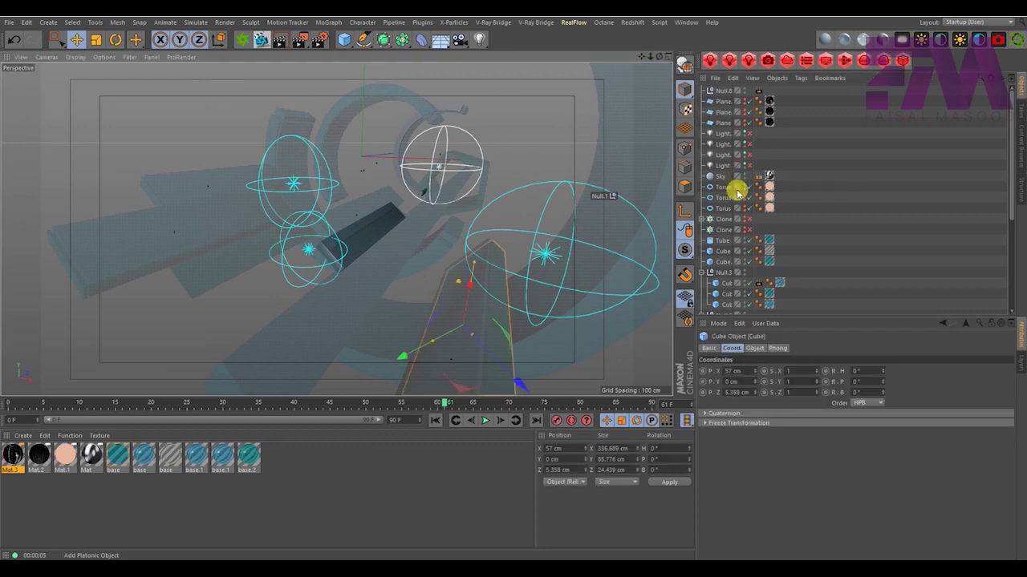
scroll(735, 183, "down", 5)
left_click_drag(727, 155, 721, 112)
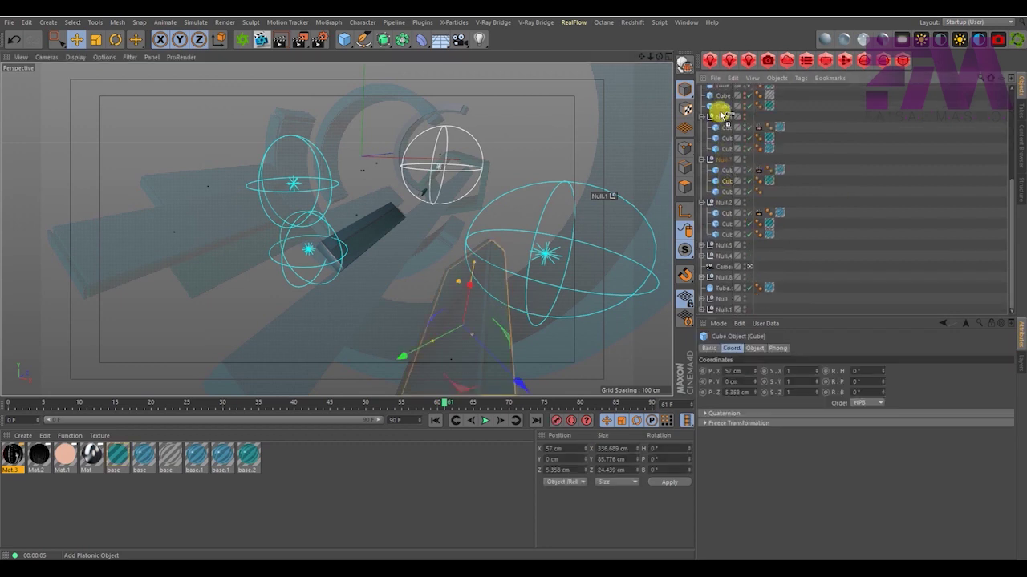
left_click(703, 128)
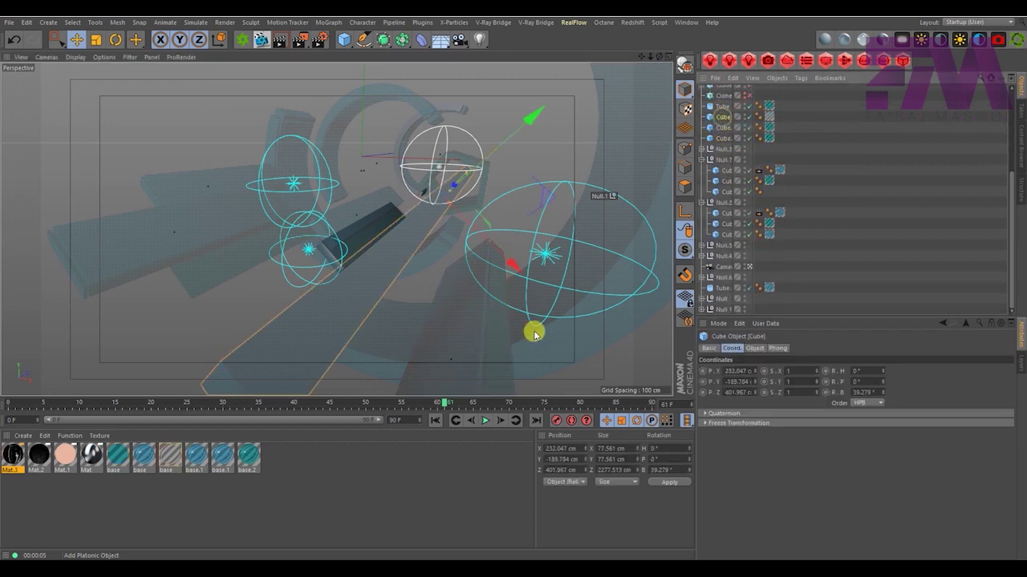
mouse_move(437, 337)
left_mouse_down()
mouse_move(523, 294)
mouse_move(471, 326)
left_mouse_up()
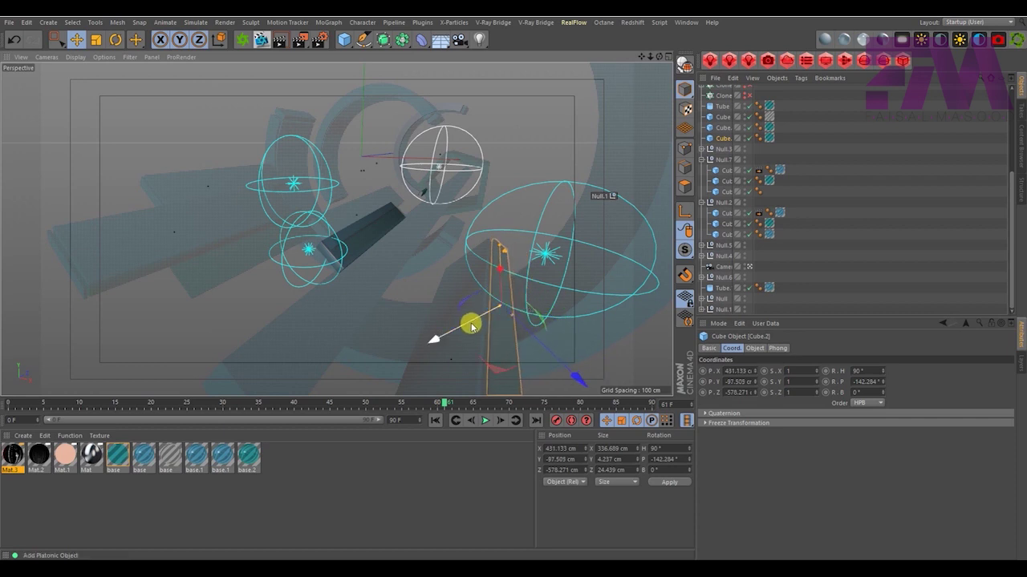
left_click_drag(17, 454, 503, 343)
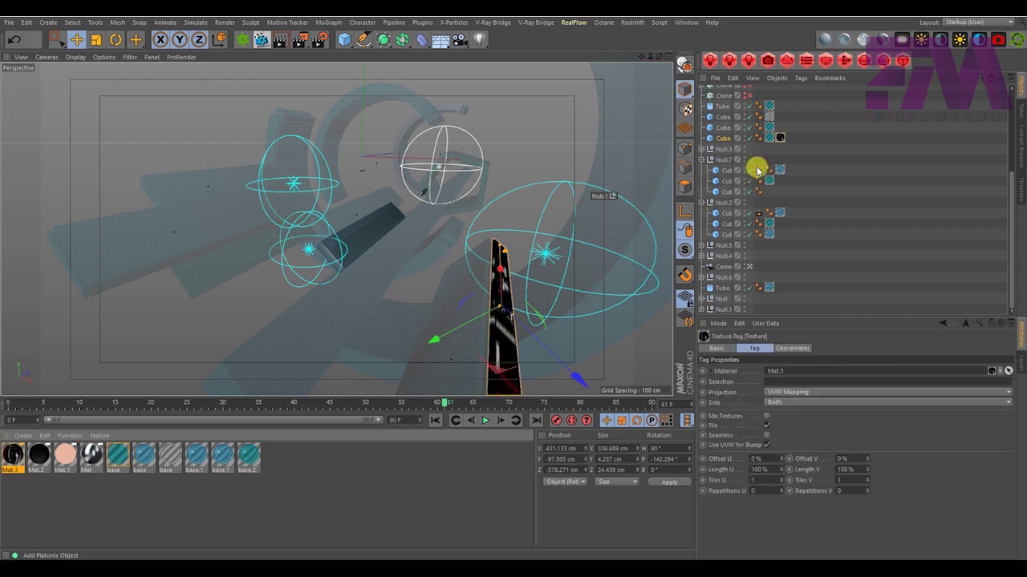
left_click_drag(778, 138, 769, 137)
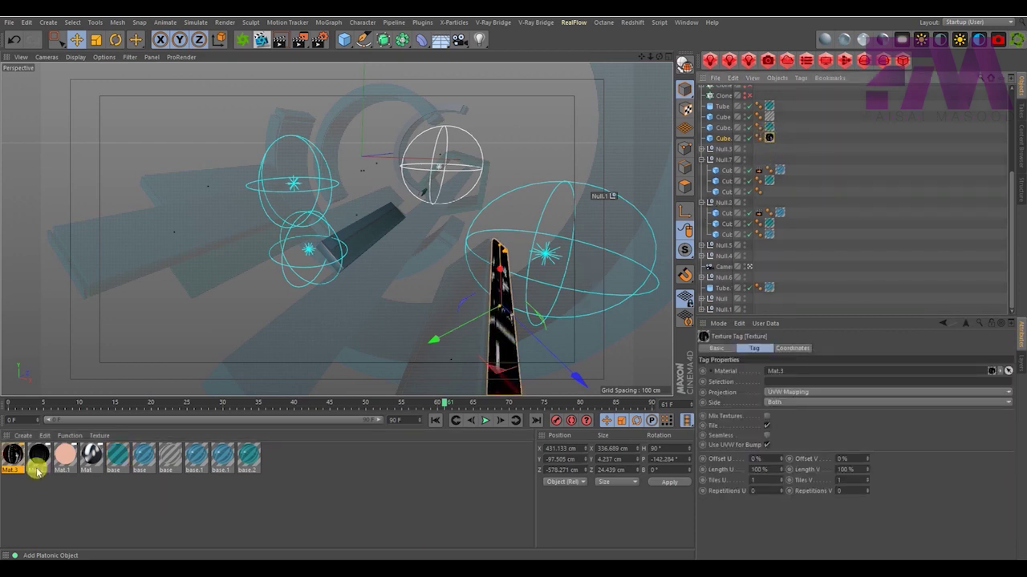
Rotate Mat.3's luminance layer shader to 0° so its stripes run horizontally
double_click(13, 455)
left_click(294, 212)
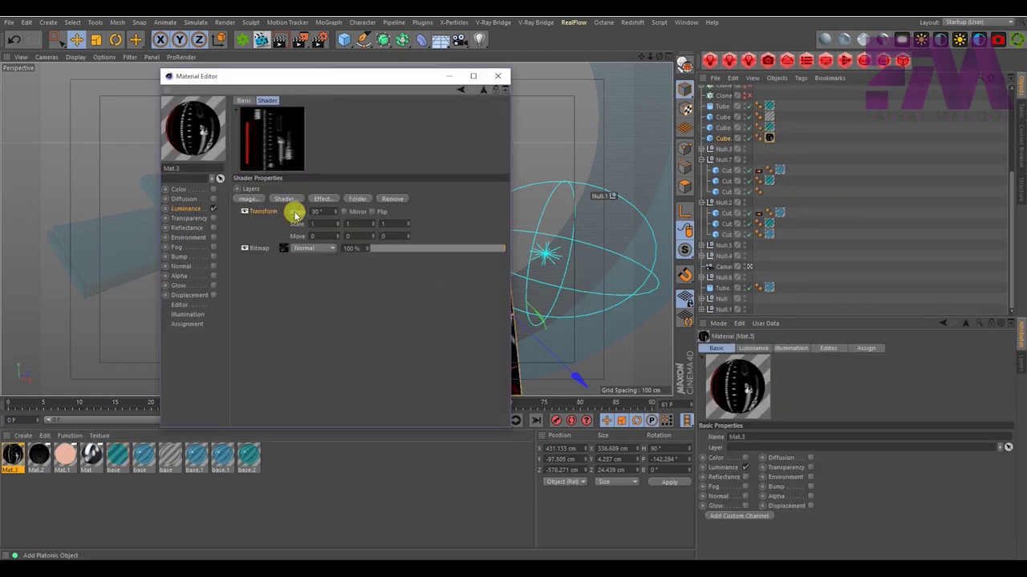
type("0")
key("Return")
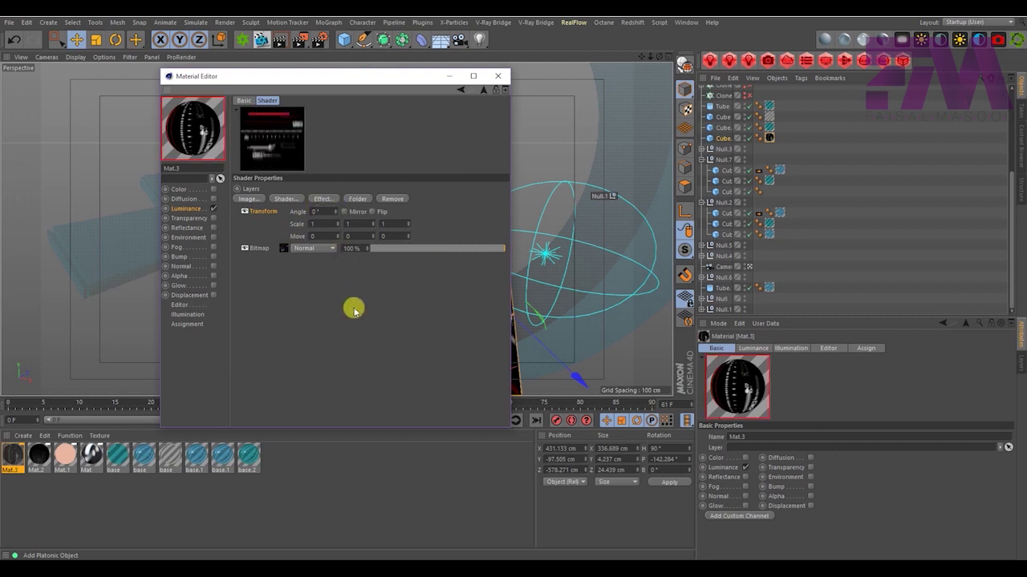
double_click(342, 75)
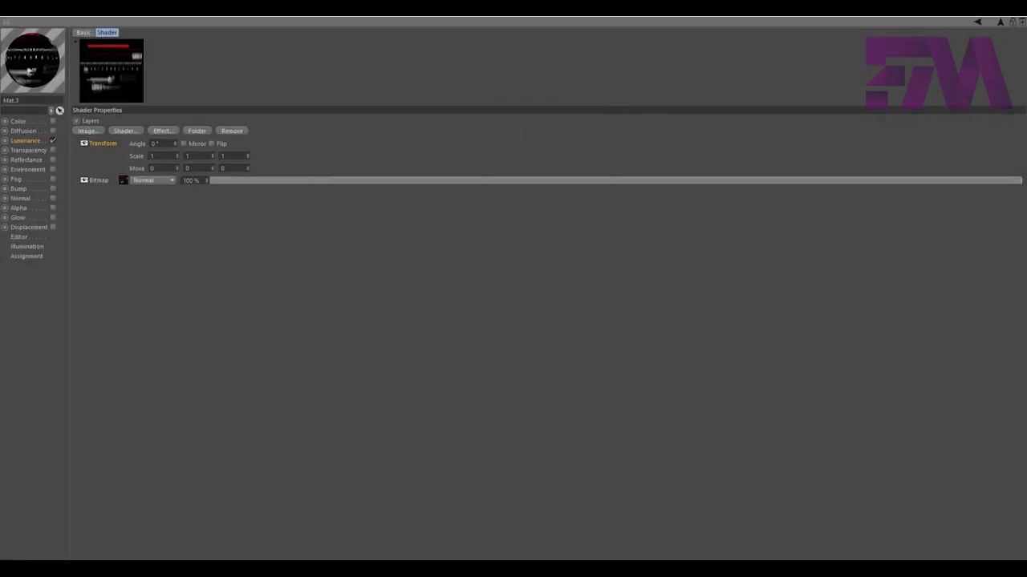
double_click(345, 20)
left_click_drag(351, 81, 766, 71)
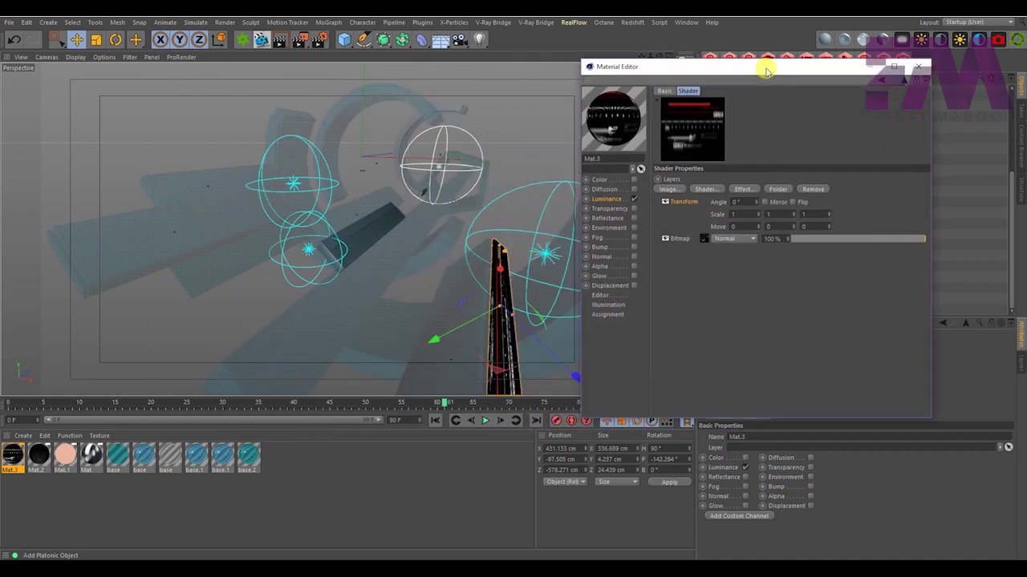
left_click(918, 64)
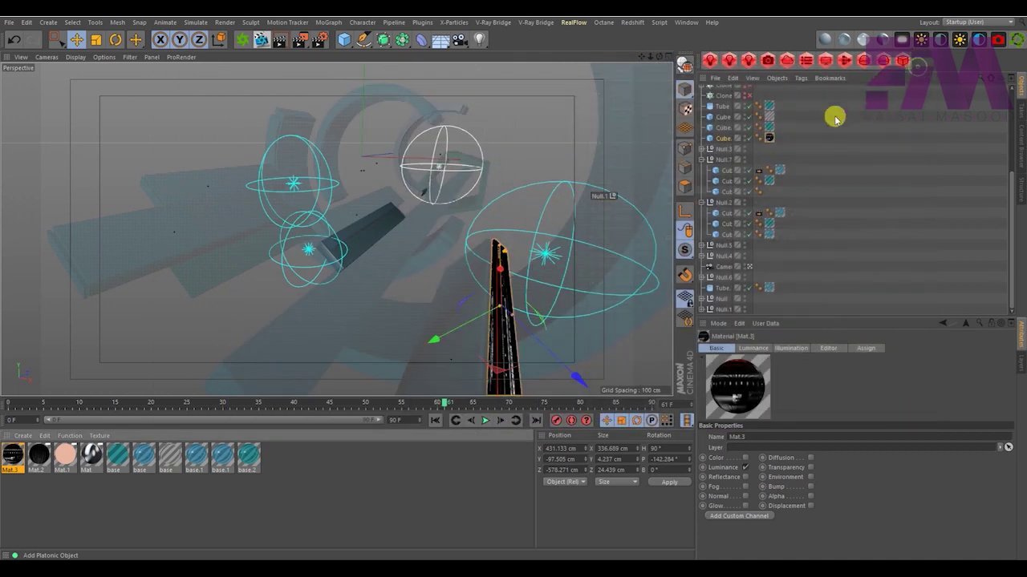
Set the new bar's Mat.3 texture tag to Length U 159% and Length V 186%
left_click(770, 137)
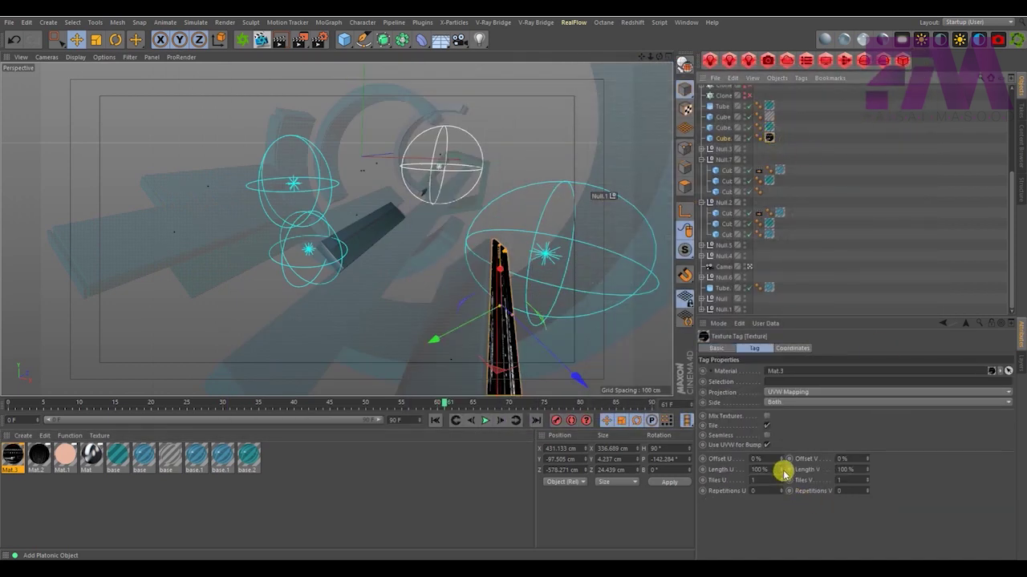
left_click_drag(780, 469, 780, 449)
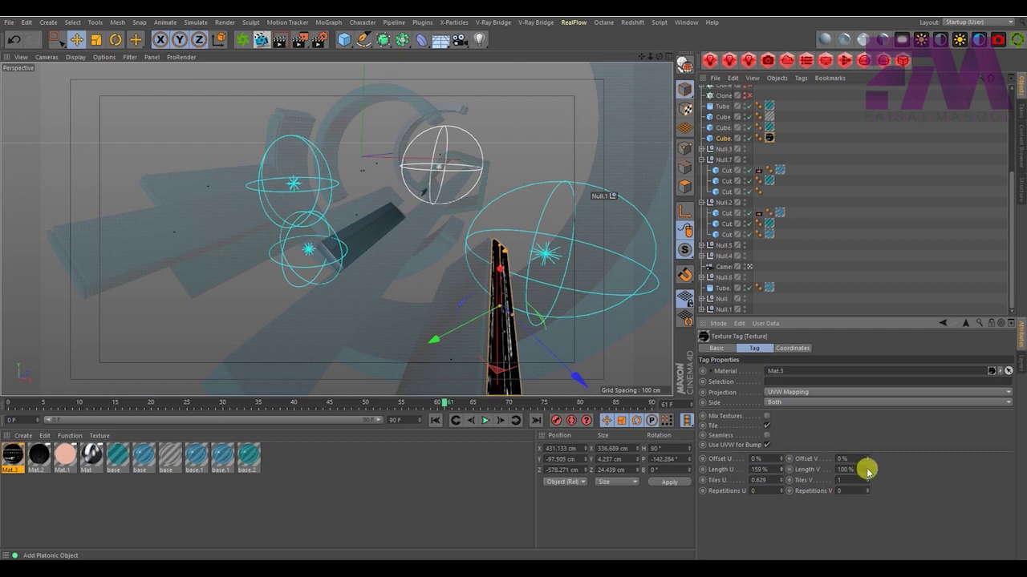
left_click_drag(867, 469, 867, 449)
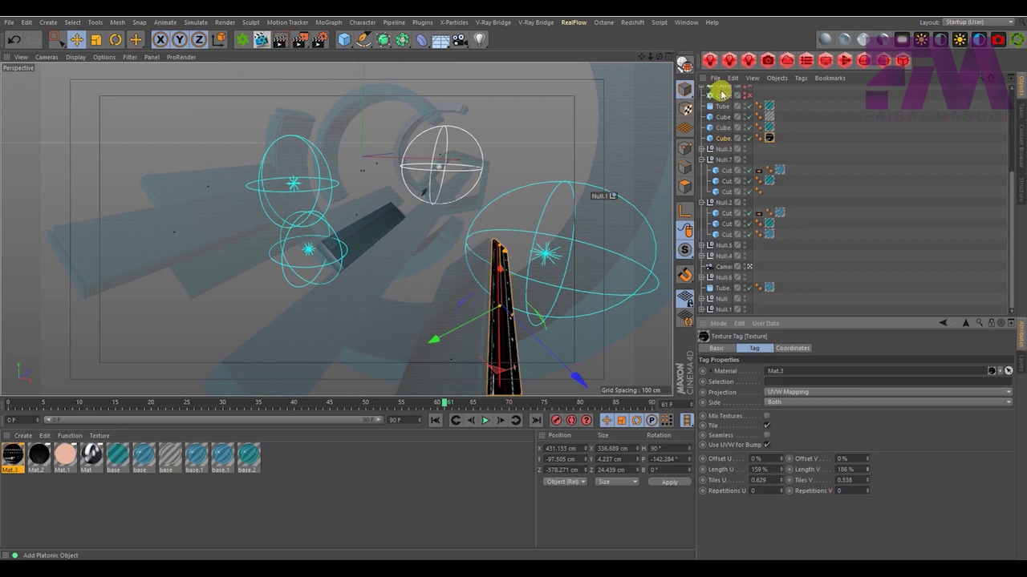
left_click(722, 138)
Make Cube.2 2 cm tall and check the bar in a viewport render
left_click(754, 348)
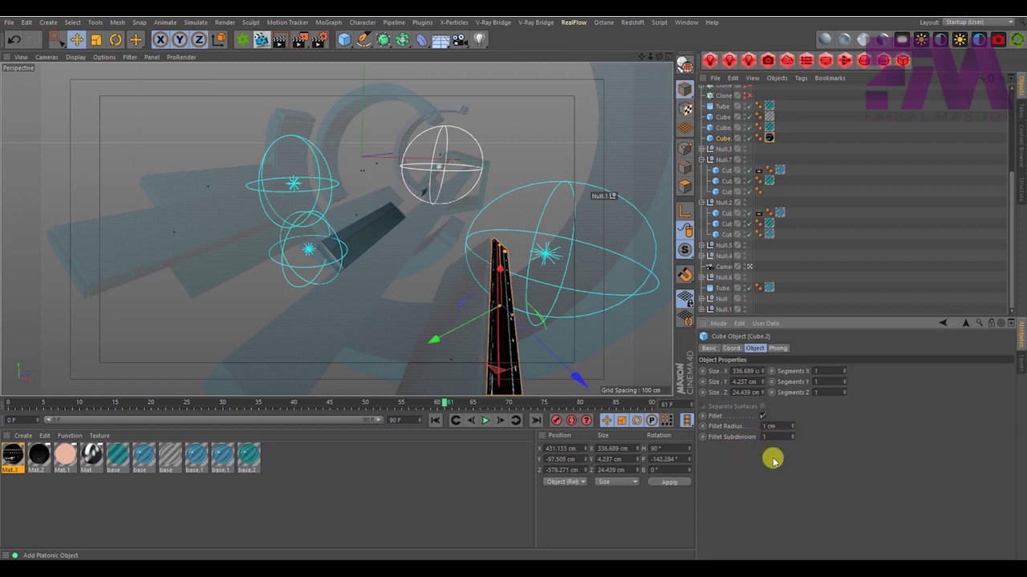
left_click(280, 40)
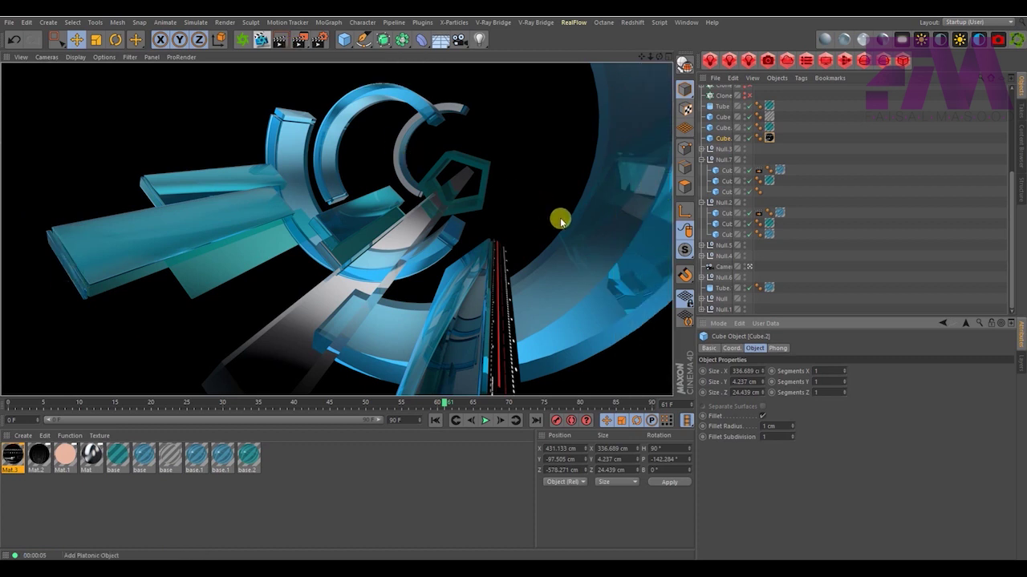
left_click(852, 218)
left_click(495, 312)
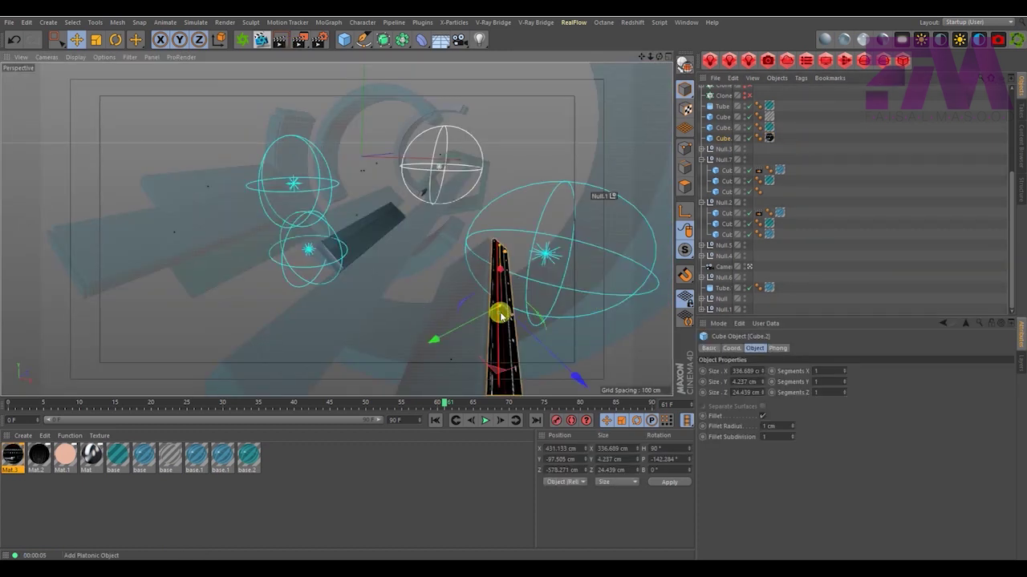
key("ctrl+z")
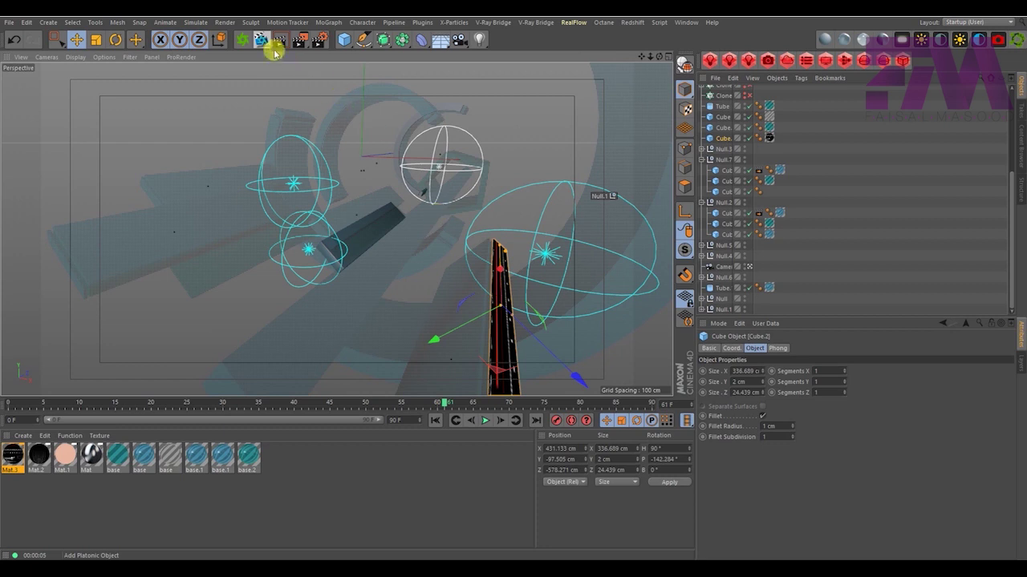
left_click(277, 42)
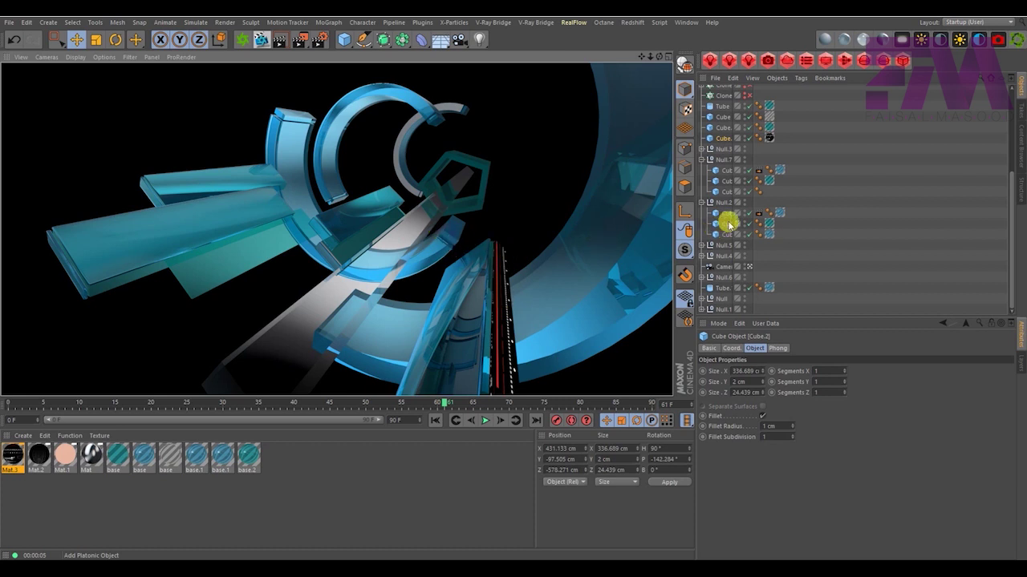
Hide the long cube running through the tunnel and several other scene objects
left_click_drag(731, 183, 724, 90)
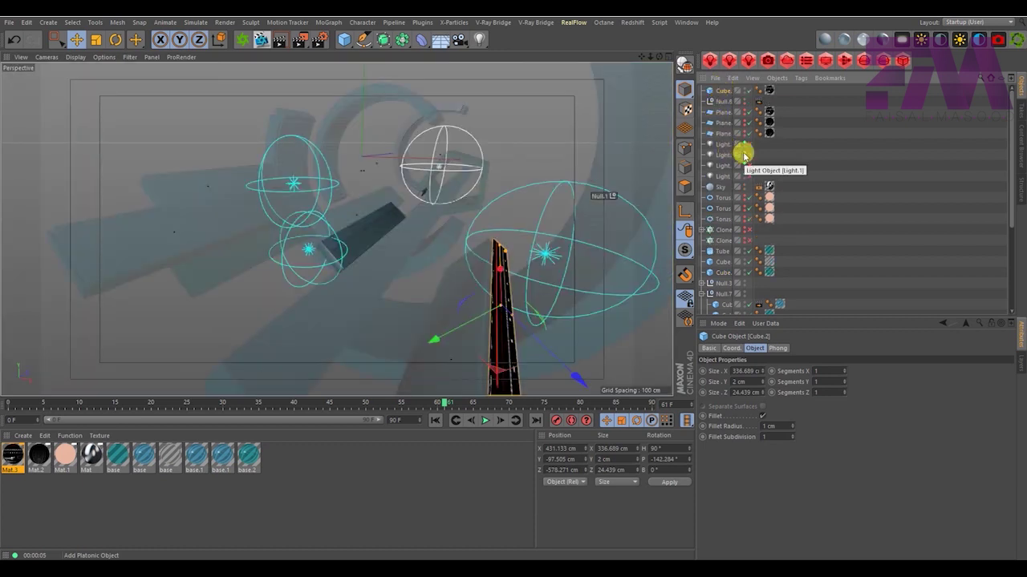
left_click(392, 233)
left_click(702, 159)
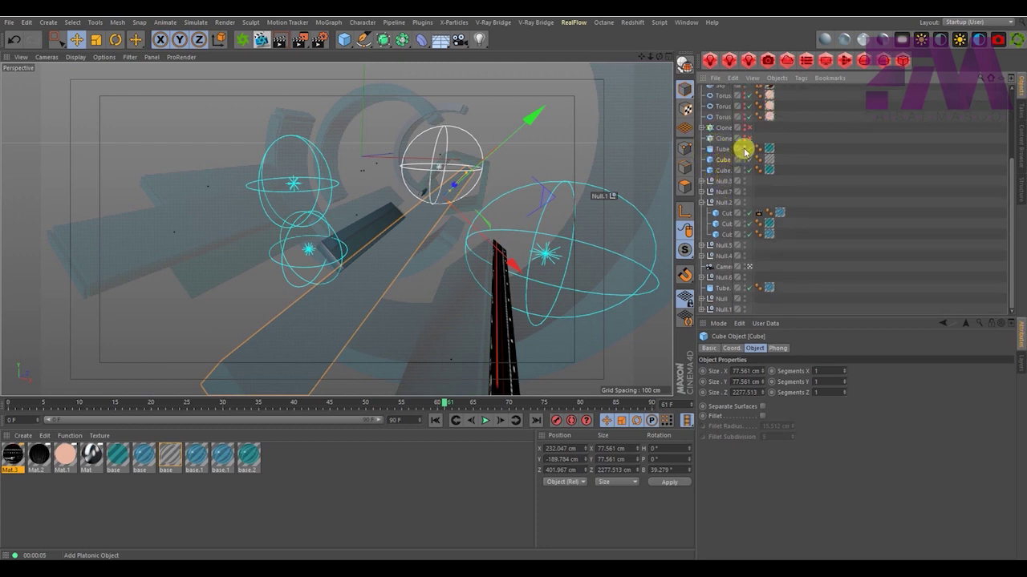
left_click(744, 158)
left_click_drag(743, 173, 744, 200)
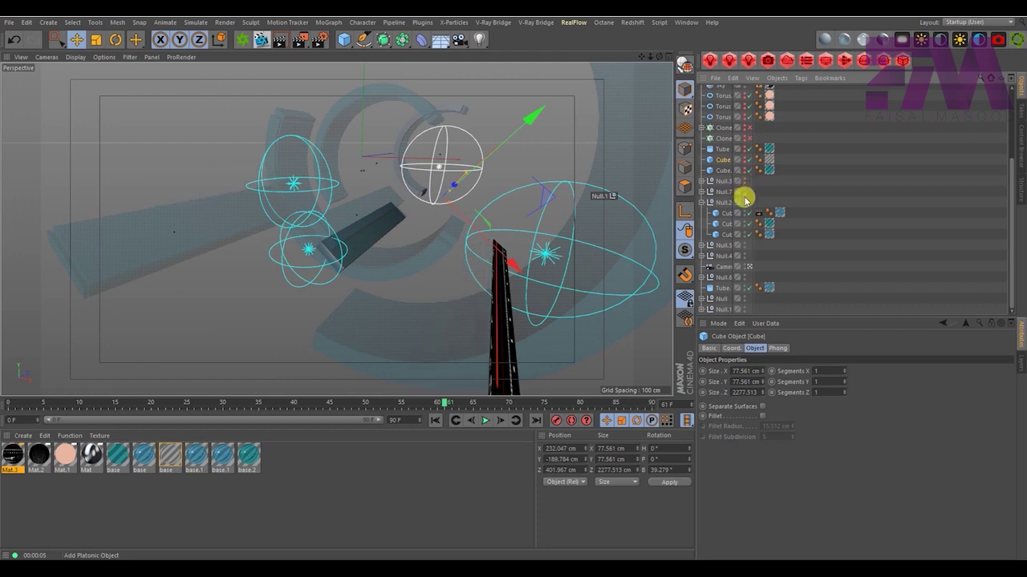
left_click(702, 203)
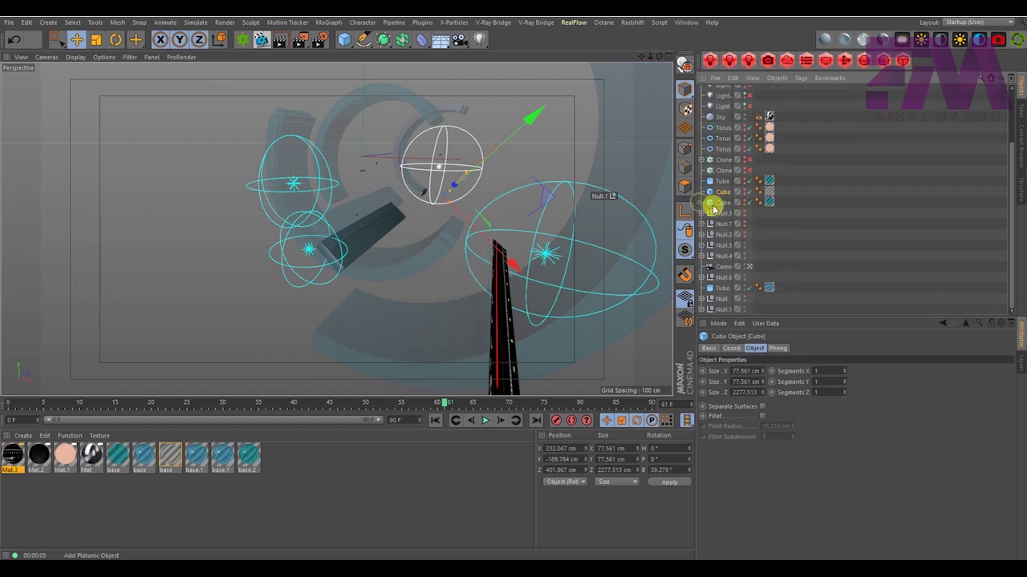
Hide the gray background ring parts and the dark bar Cube.1
left_click(744, 288)
left_click(743, 299)
left_click(744, 309)
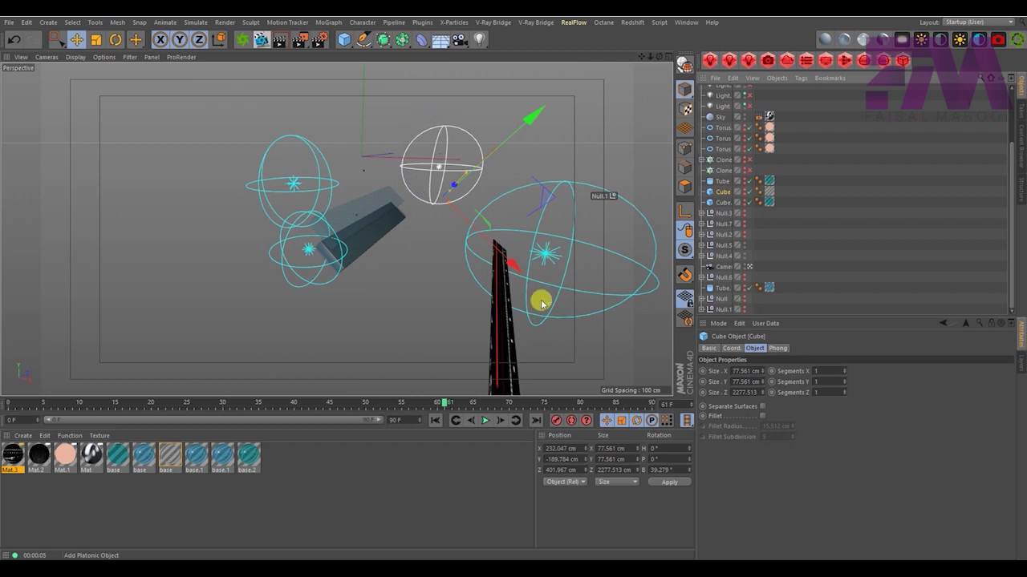
left_click(371, 232)
left_click(744, 244)
left_click(744, 255)
Set the render save path to Desktop\hud01\04 and render the frame to the Picture Viewer
left_click(279, 39)
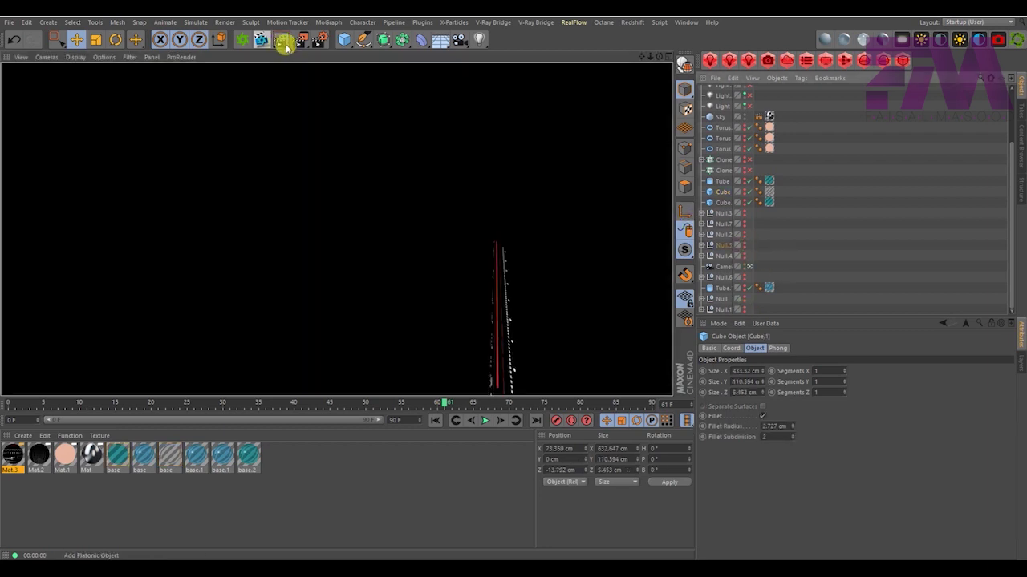
left_click(320, 40)
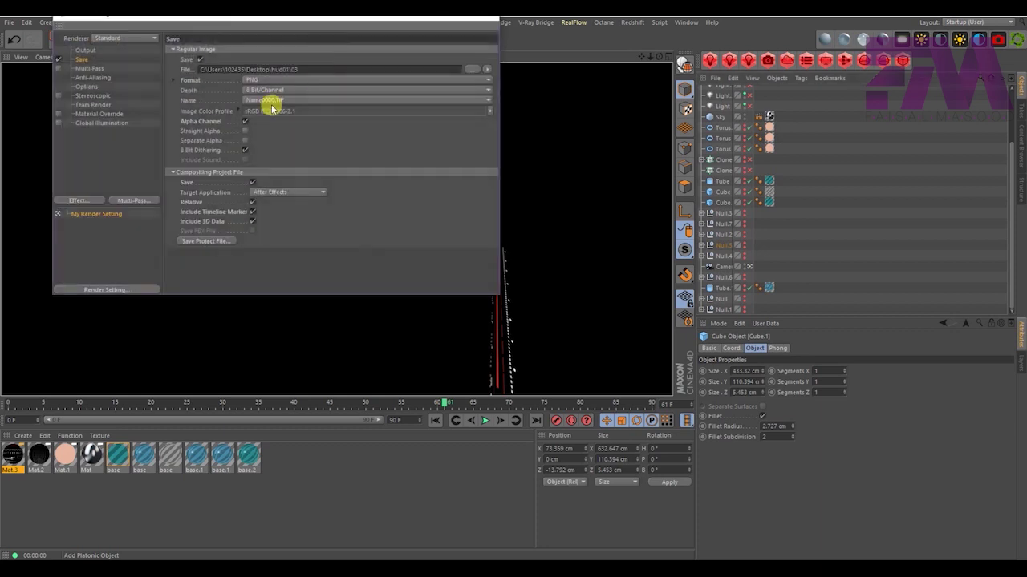
left_click(473, 69)
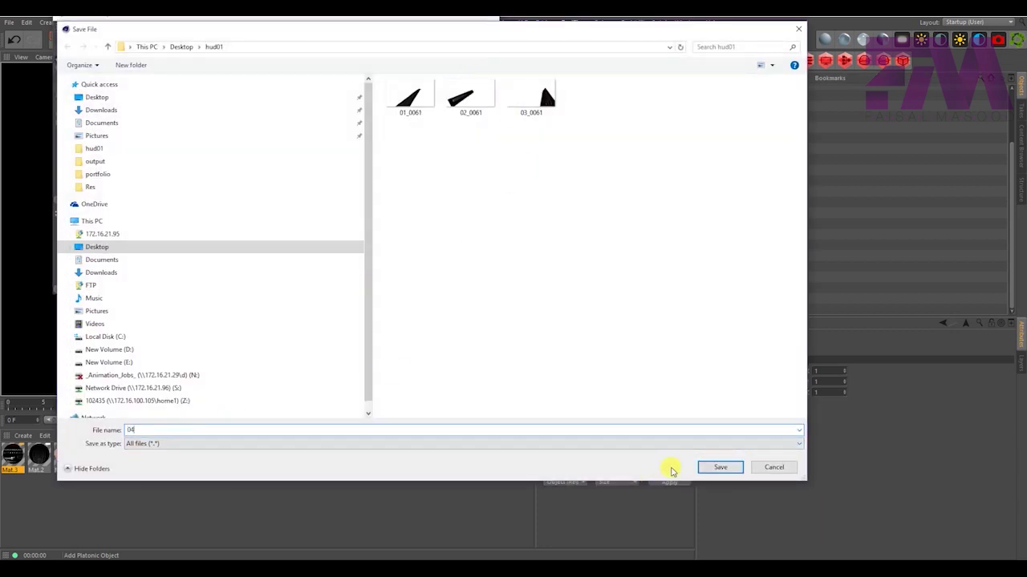
left_click(721, 467)
left_click(83, 50)
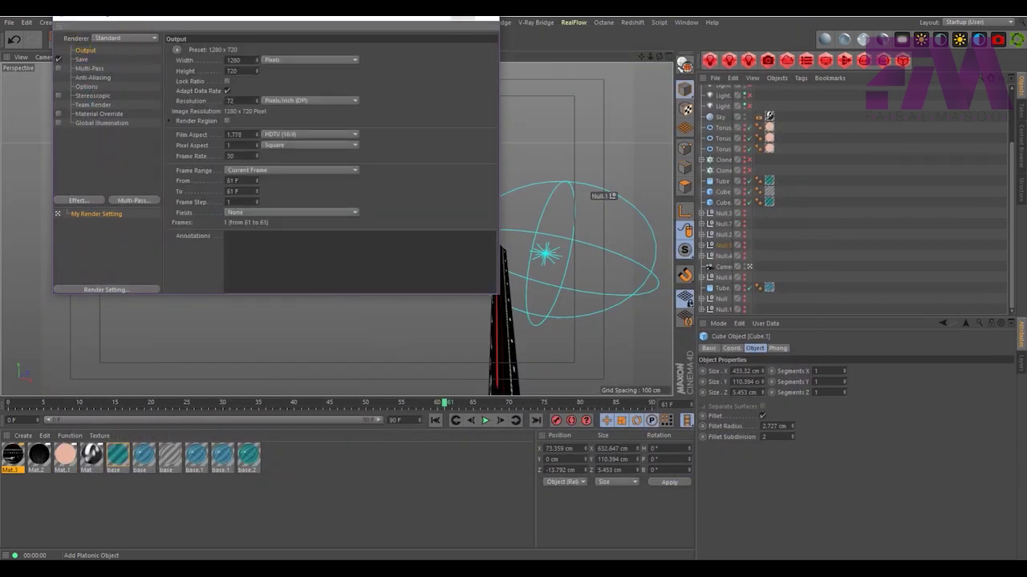
left_click(491, 20)
left_click(298, 40)
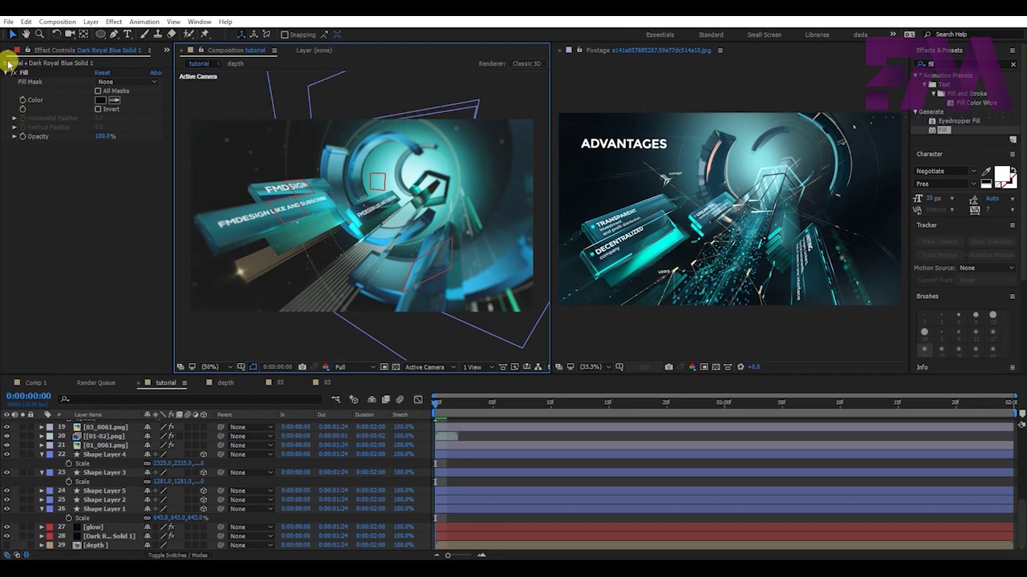
Import 04_0061.png from hud01 and place it in the tutorial comp at layer 14
left_click(166, 50)
left_click(172, 62)
double_click(88, 231)
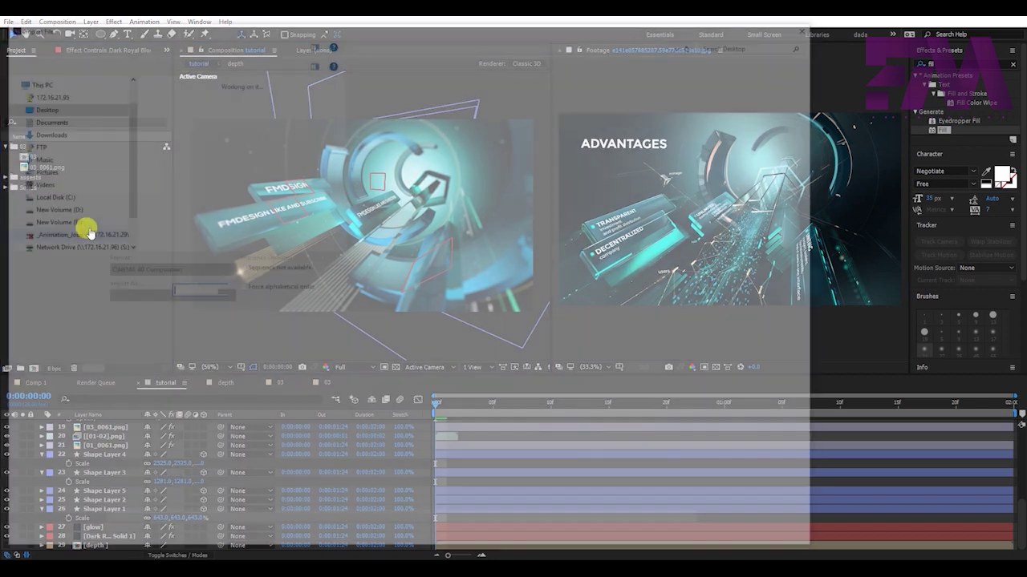
double_click(357, 106)
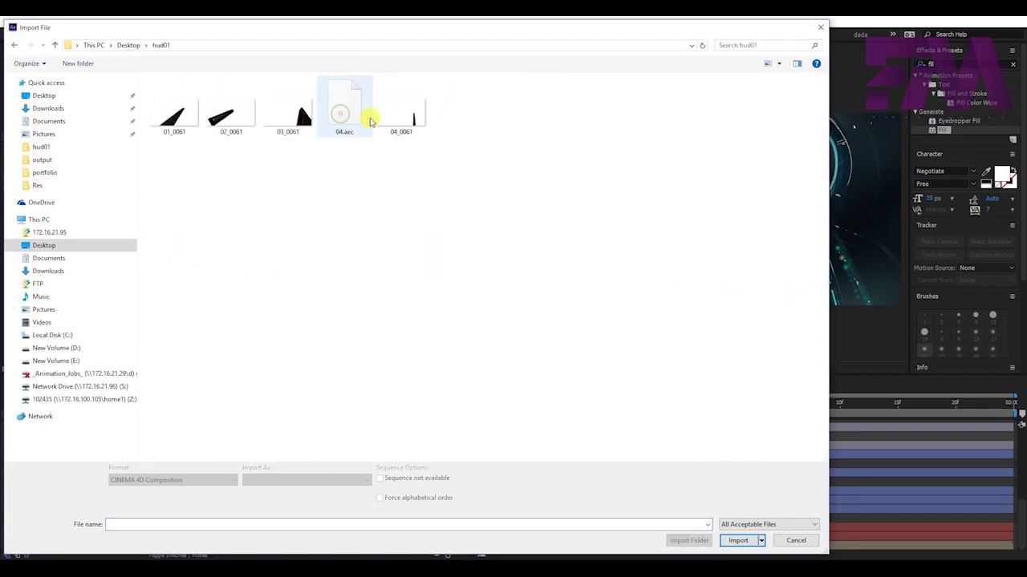
left_click(400, 121)
left_click(738, 533)
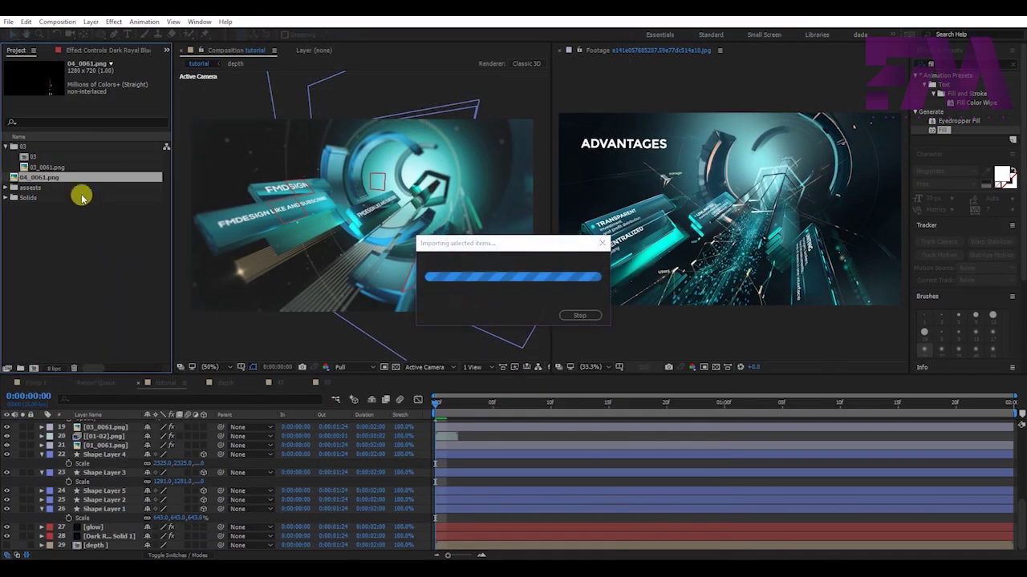
left_click_drag(118, 434, 122, 429)
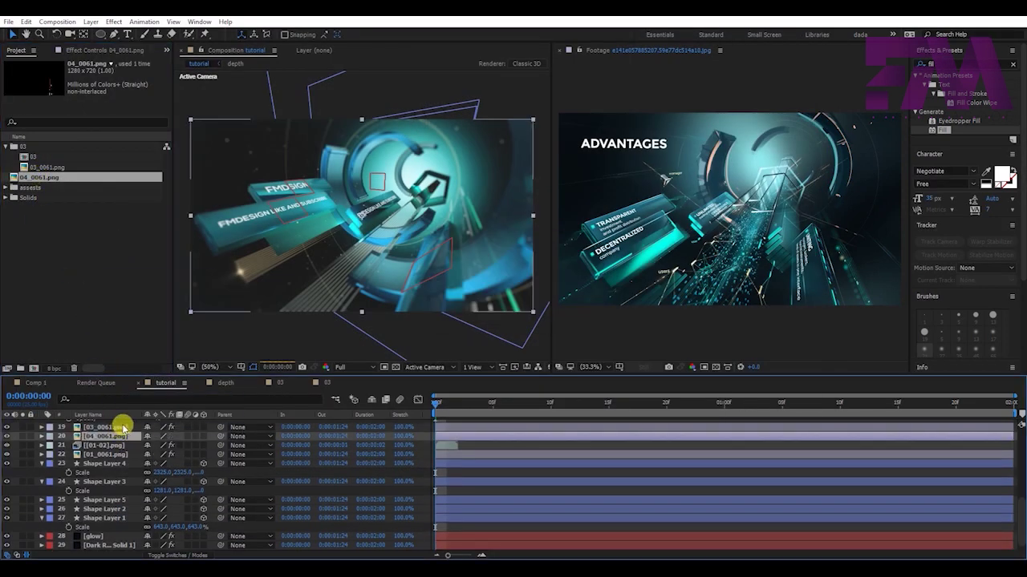
scroll(100, 489, "up", 3)
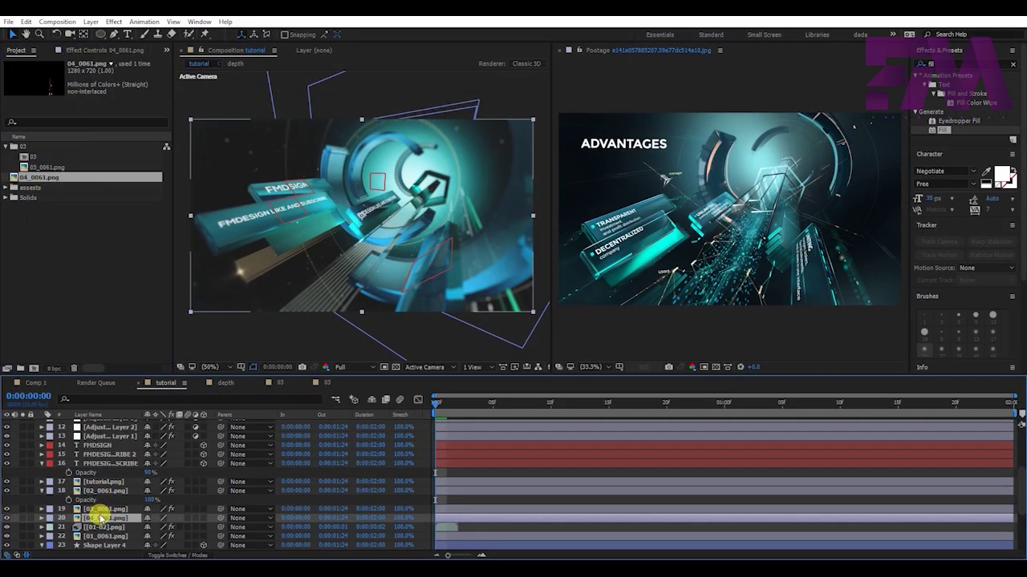
left_click_drag(100, 517, 126, 445)
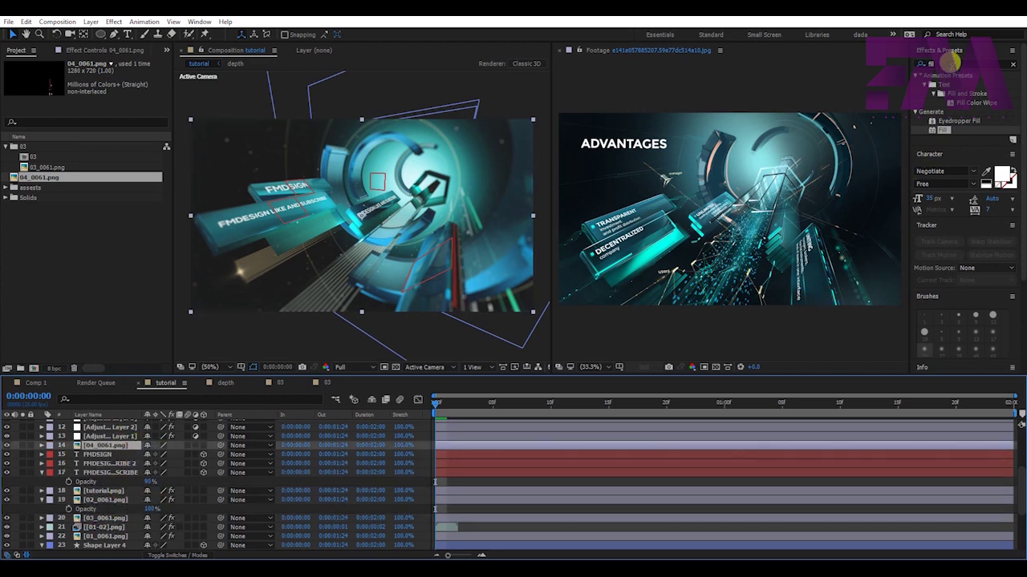
Apply UnMult to the 04_0061.png layer and set its blend mode to Add
left_click(950, 64)
type("unm")
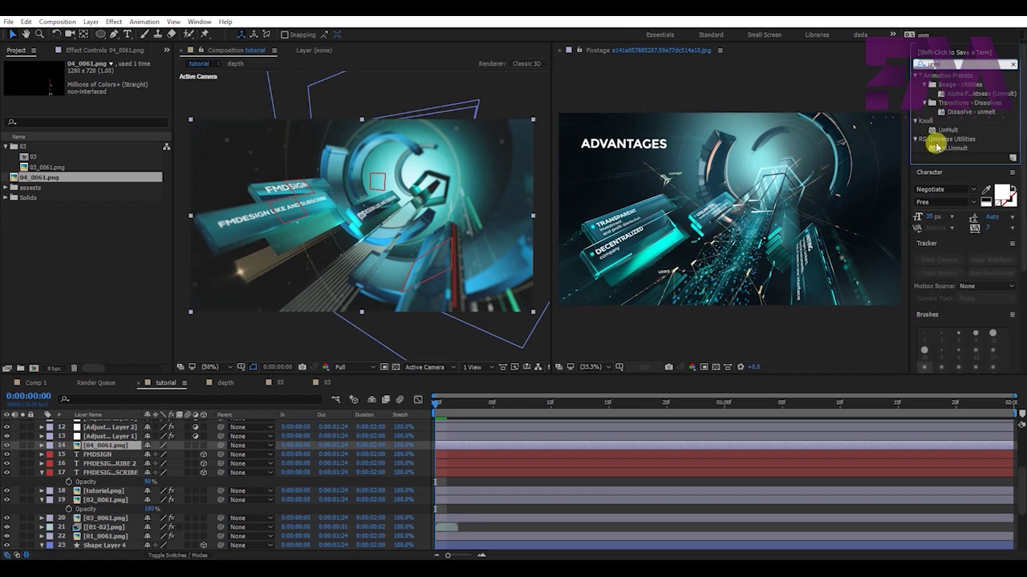
double_click(947, 130)
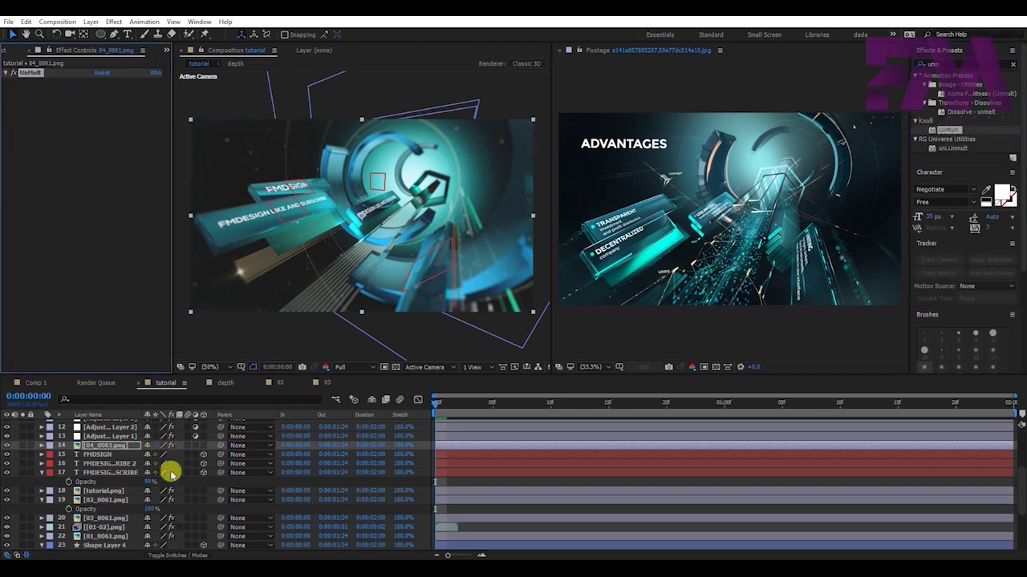
left_click(184, 555)
left_click(164, 445)
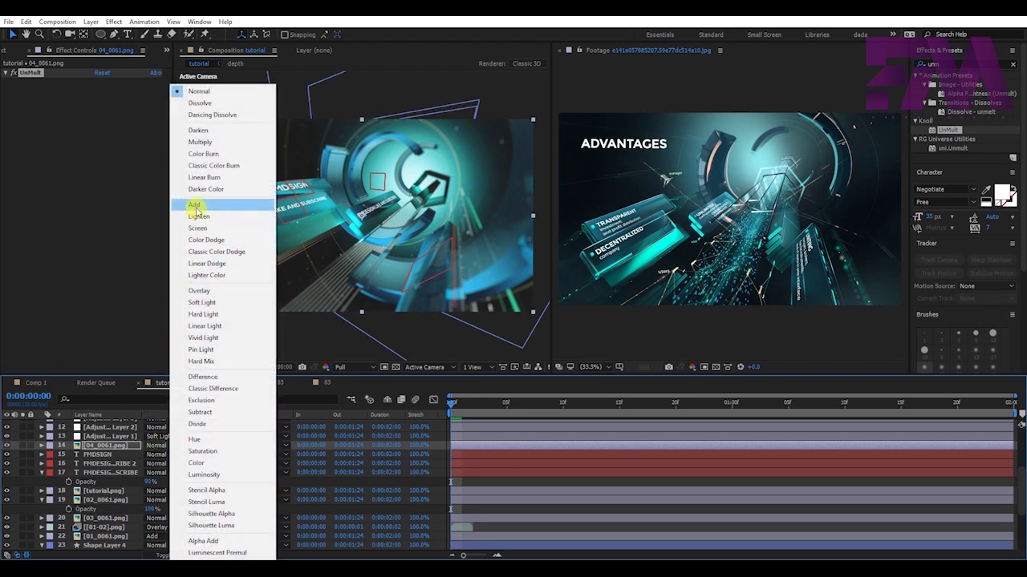
left_click(195, 207)
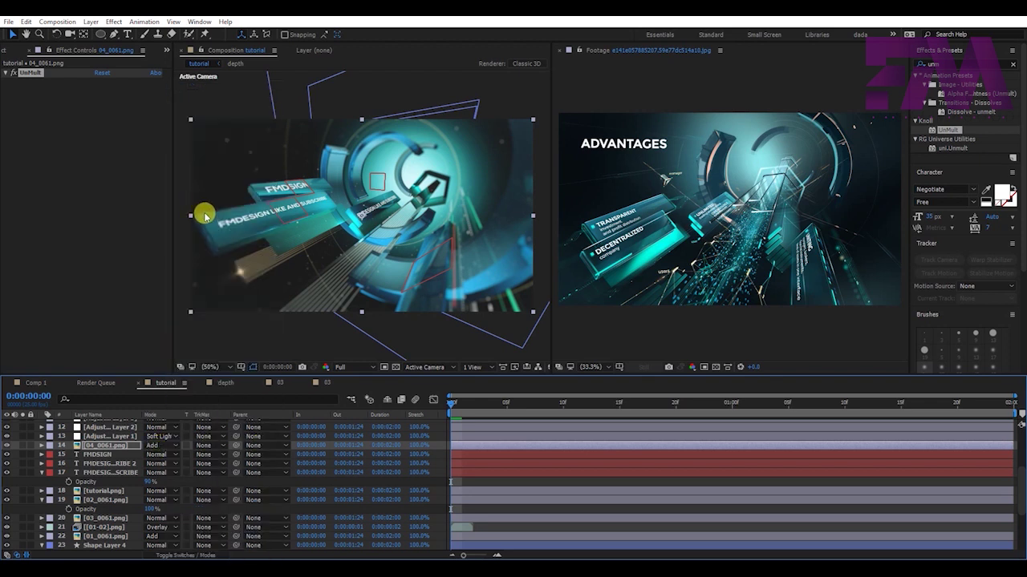
left_click(197, 106)
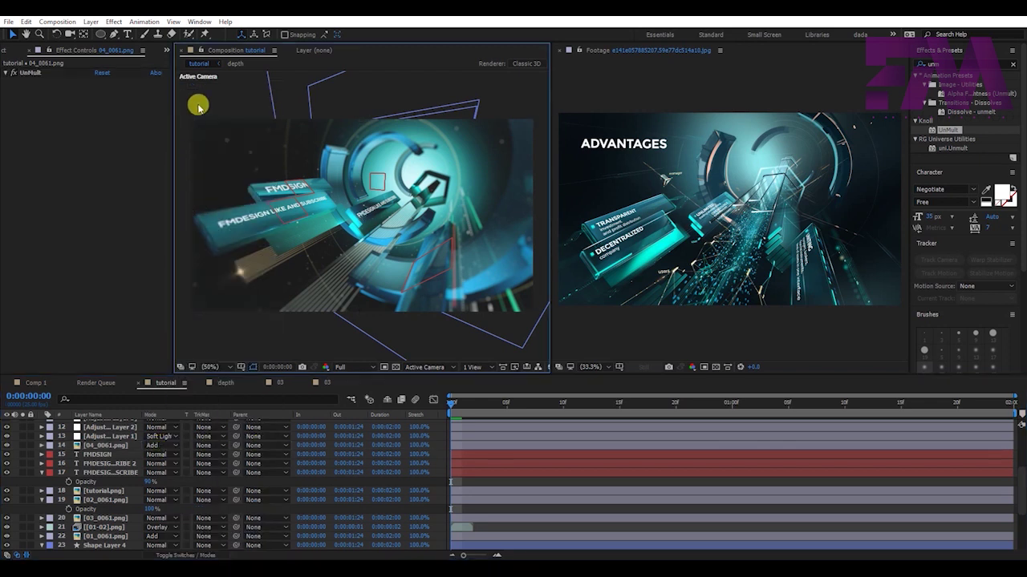
left_click(269, 176)
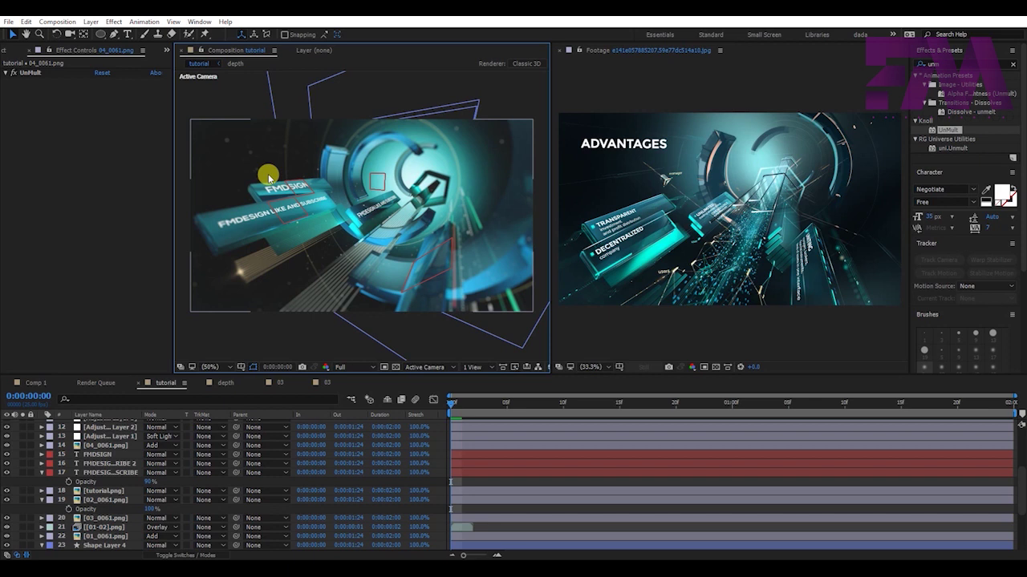
Deselect all After Effects layers, switch back to Cinema 4D, and deselect Cube.1
left_click(206, 95)
key("ctrl+shift+a")
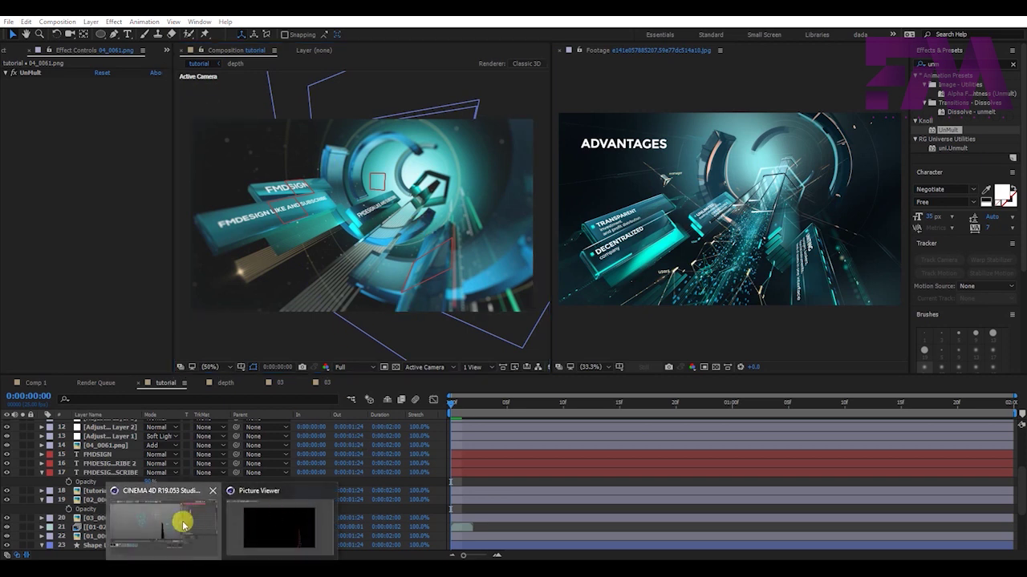
left_click(183, 520)
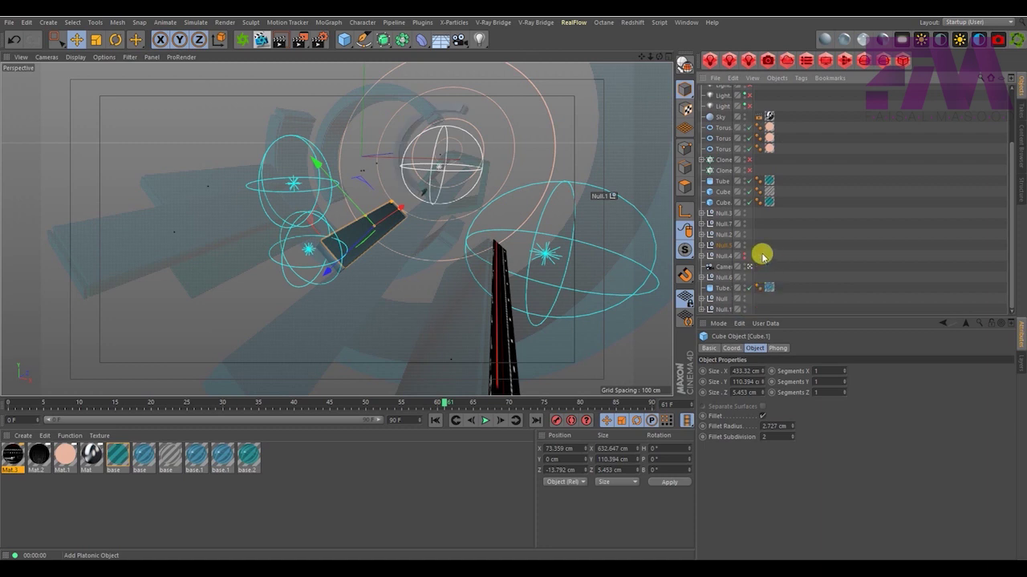
scroll(758, 229, "up", 3)
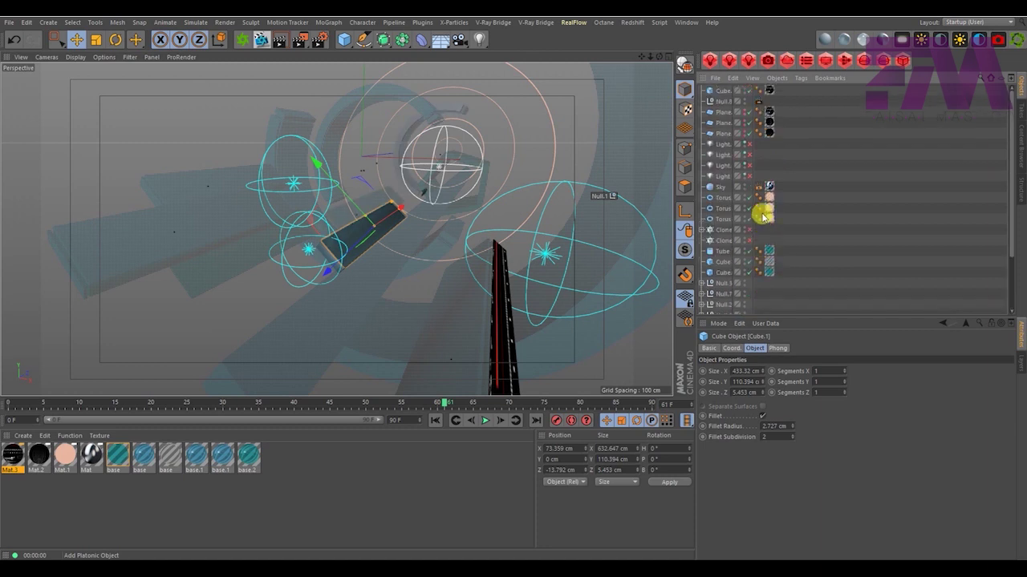
left_click(793, 151)
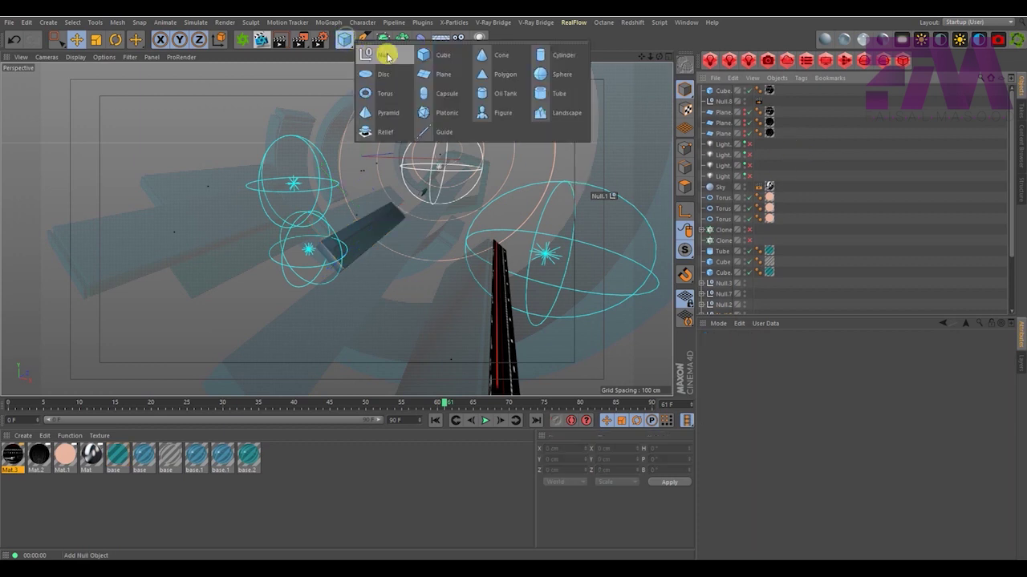
Add a new cube, shrink it, and stretch it into a thin, tall bar
left_click_drag(345, 40, 436, 51)
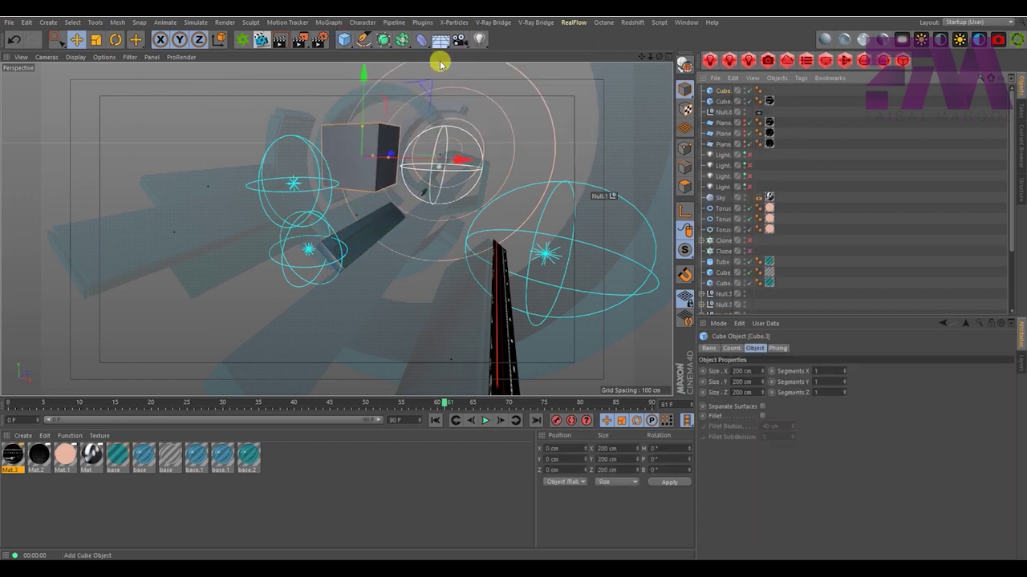
left_click(96, 39)
mouse_move(433, 163)
left_mouse_down()
mouse_move(133, 199)
mouse_move(76, 223)
left_mouse_up()
key("e")
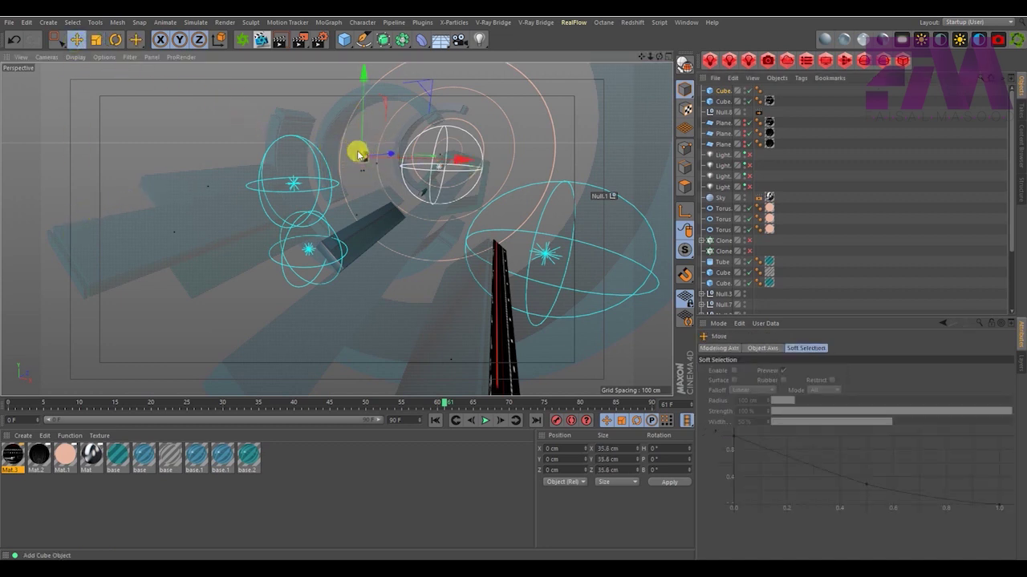
left_click_drag(362, 151, 365, 142)
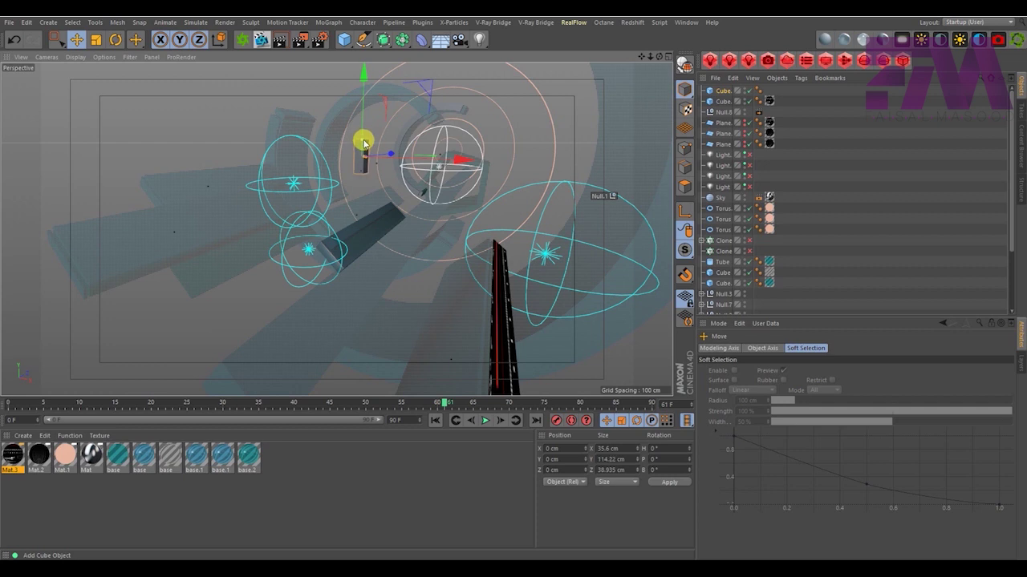
left_click_drag(363, 140, 364, 131)
Put the bar in a linear cloner with P.Y 0, P.X 40 cm and count 9
left_click(328, 22)
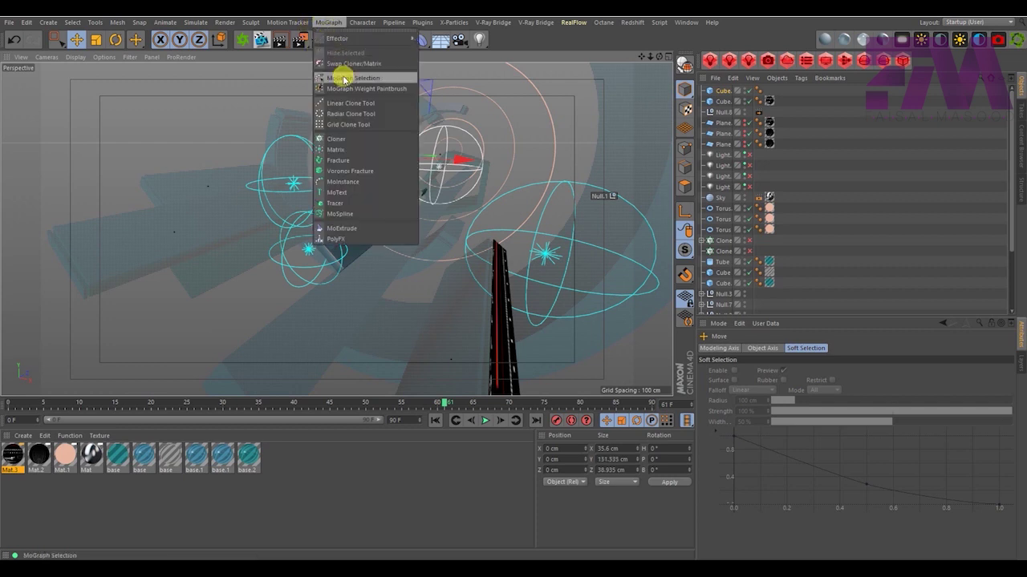
left_click(342, 124)
left_click(735, 477)
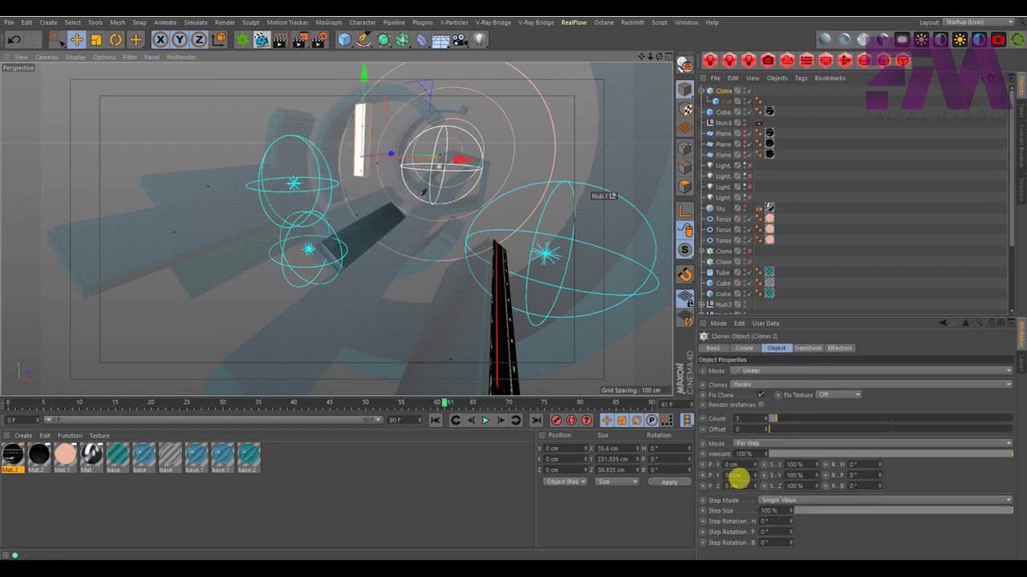
type("0")
left_click(916, 470)
left_click_drag(770, 465, 744, 461)
left_click(794, 466)
left_click_drag(772, 412, 791, 418)
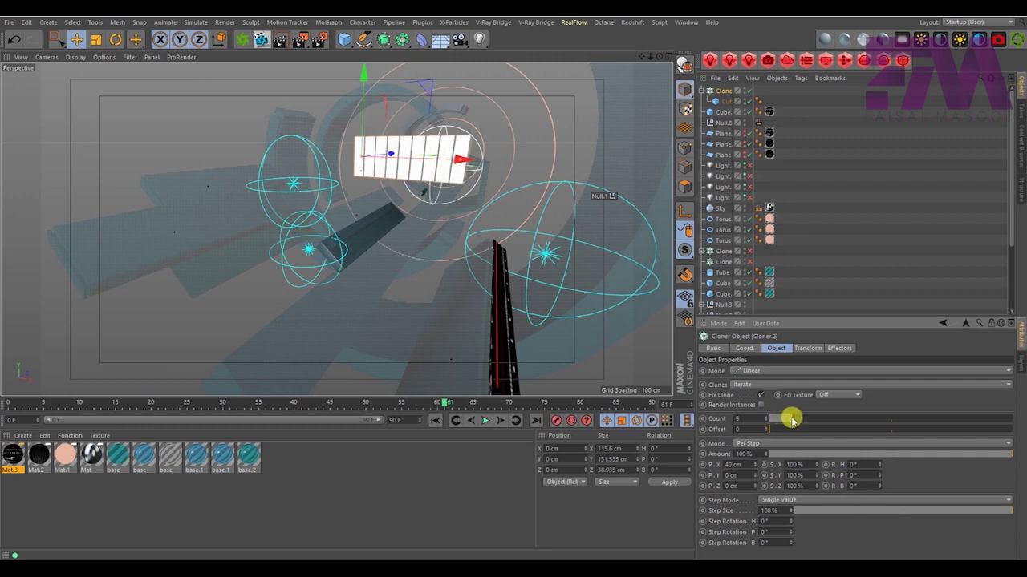
left_click(727, 93)
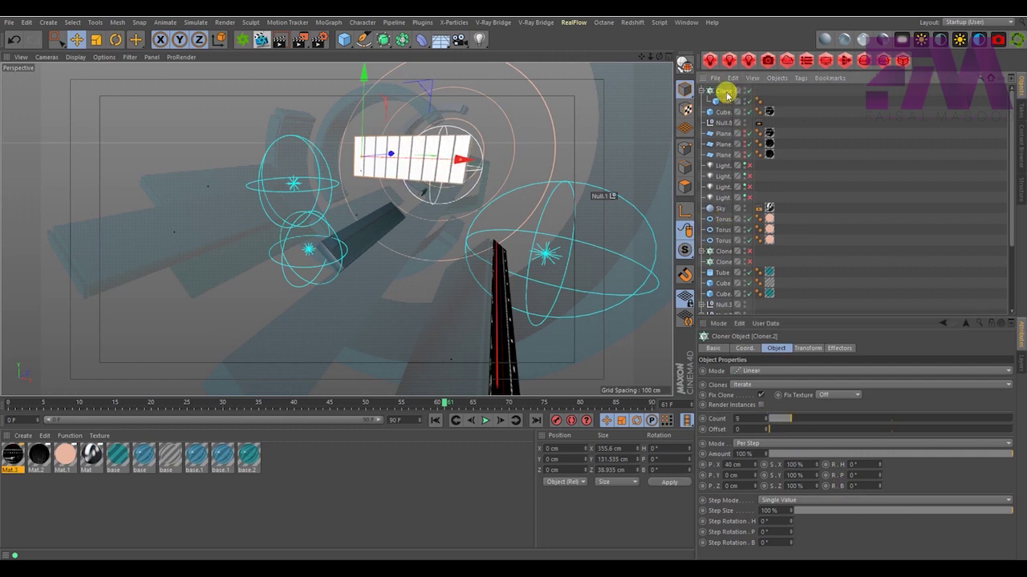
left_click(321, 24)
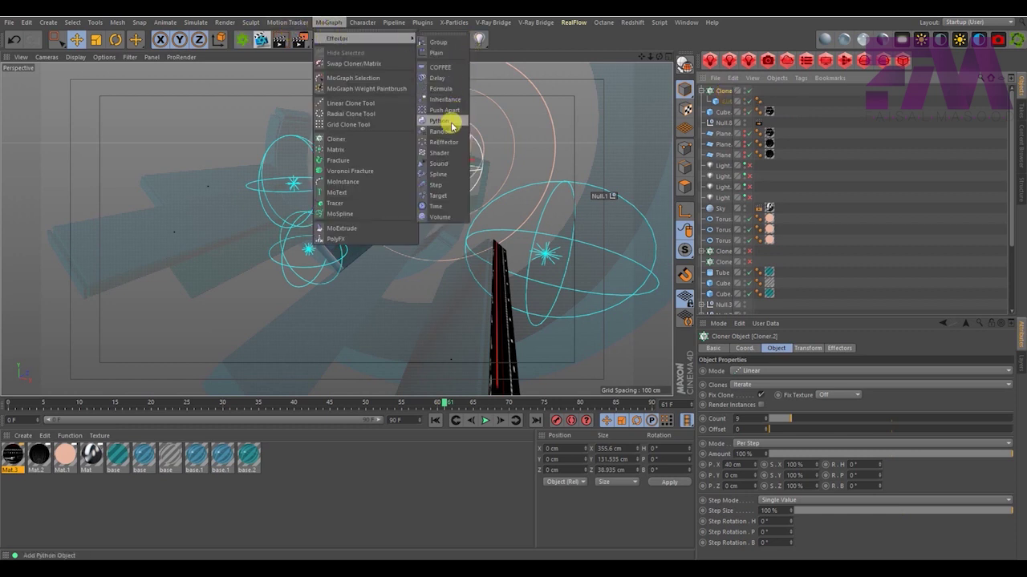
Add a Random effector to the cloner with zero X offset and randomized Y position
mouse_move(345, 39)
left_click(449, 136)
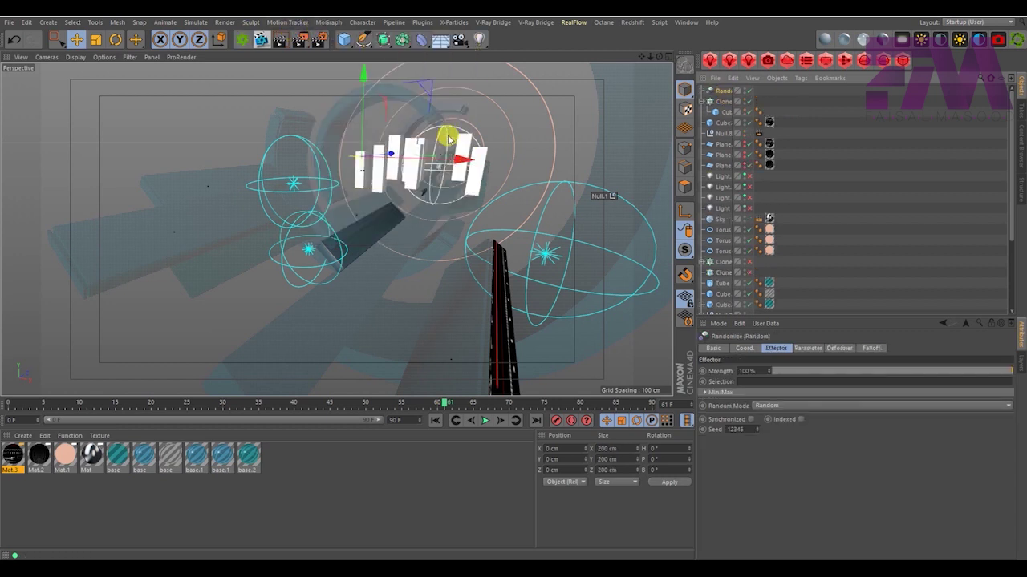
left_click(807, 348)
left_click(754, 400)
type("0")
key("Tab")
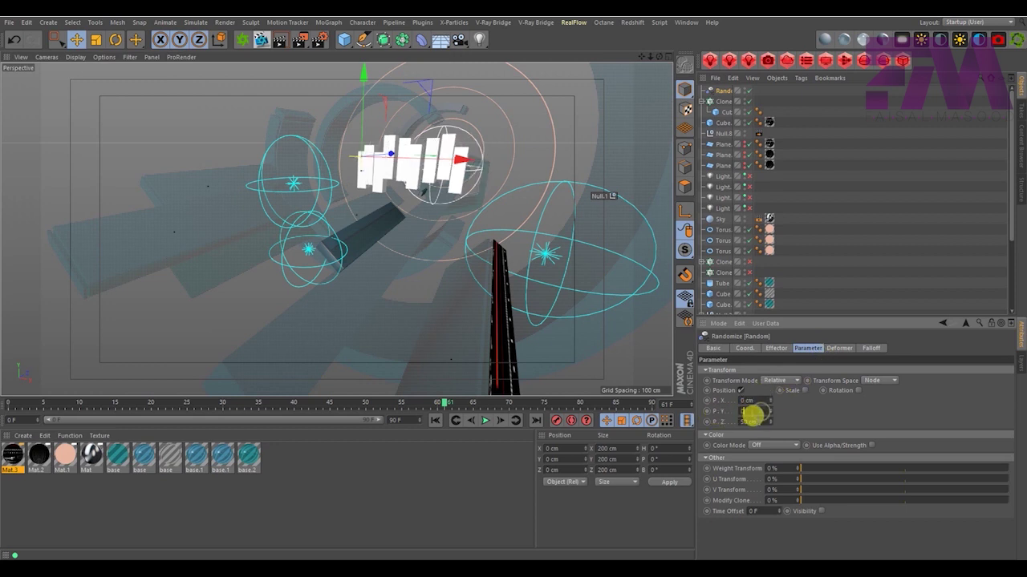
left_click_drag(753, 412, 770, 417)
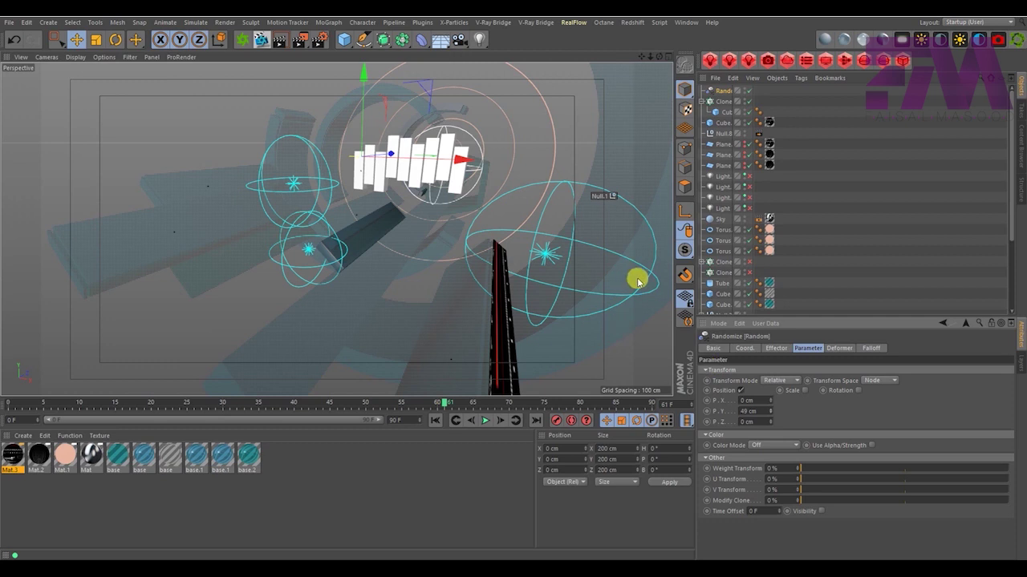
Enable Scale, Uniform Scale and Absolute Scale on the Random effector with scale -0.45
left_click(804, 390)
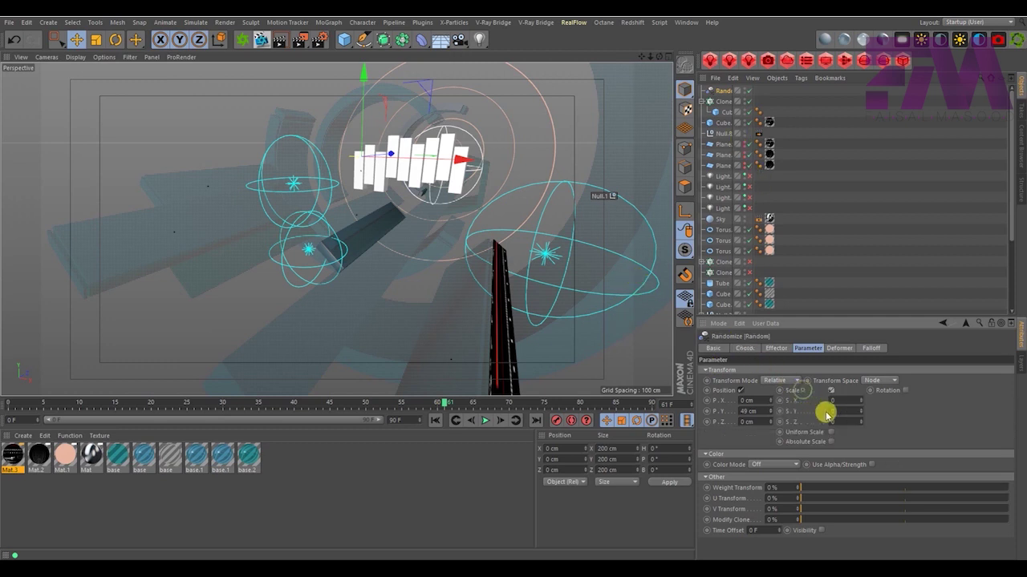
left_click(830, 432)
mouse_move(859, 402)
left_mouse_down()
mouse_move(860, 389)
mouse_move(860, 411)
left_mouse_up()
left_click(830, 421)
mouse_move(859, 400)
left_mouse_down()
mouse_move(860, 417)
mouse_move(860, 391)
mouse_move(860, 404)
left_mouse_up()
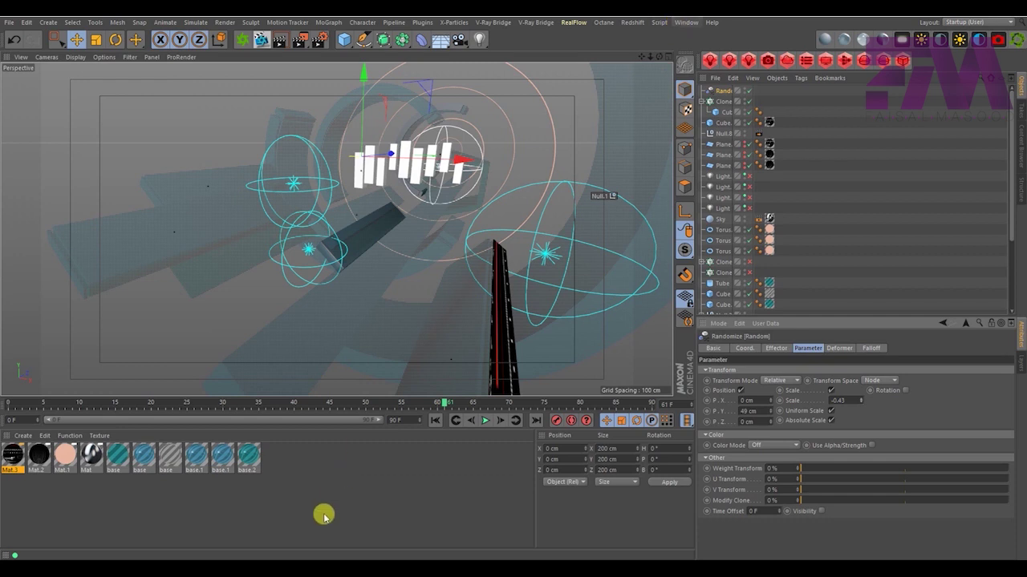
Review an earlier render from the Picture Viewer history
left_click(686, 22)
left_click(694, 215)
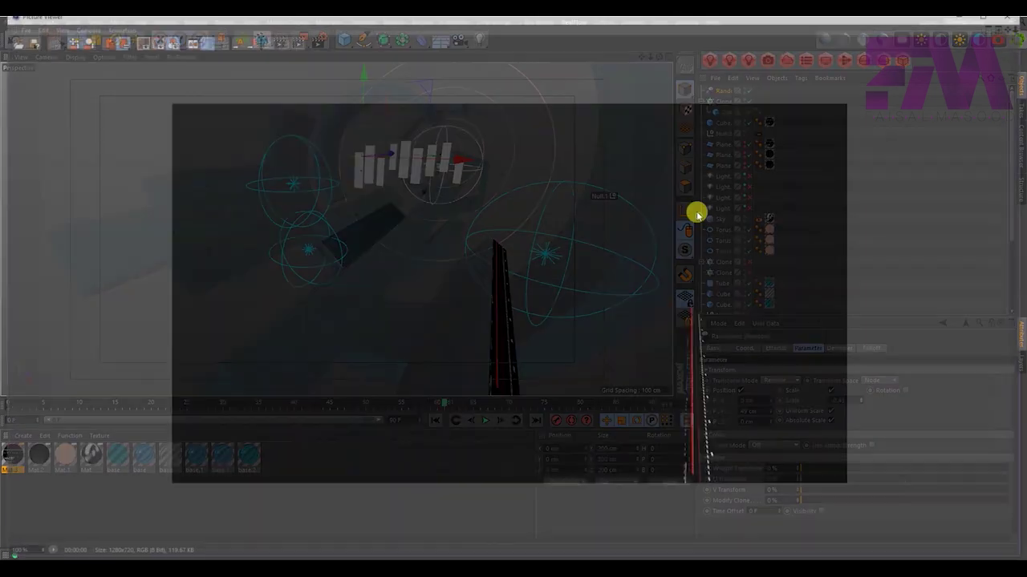
left_click(994, 26)
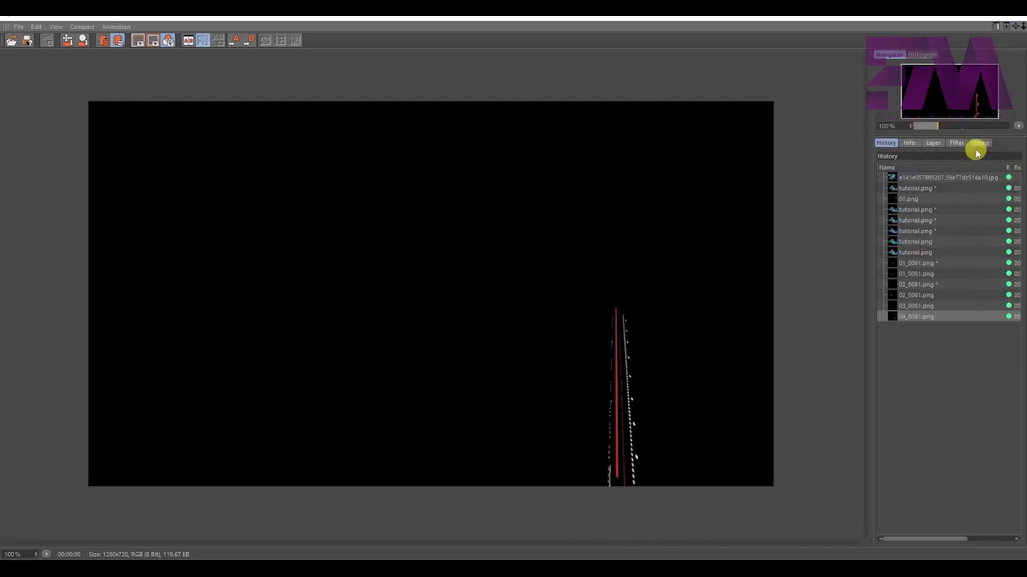
left_click(908, 178)
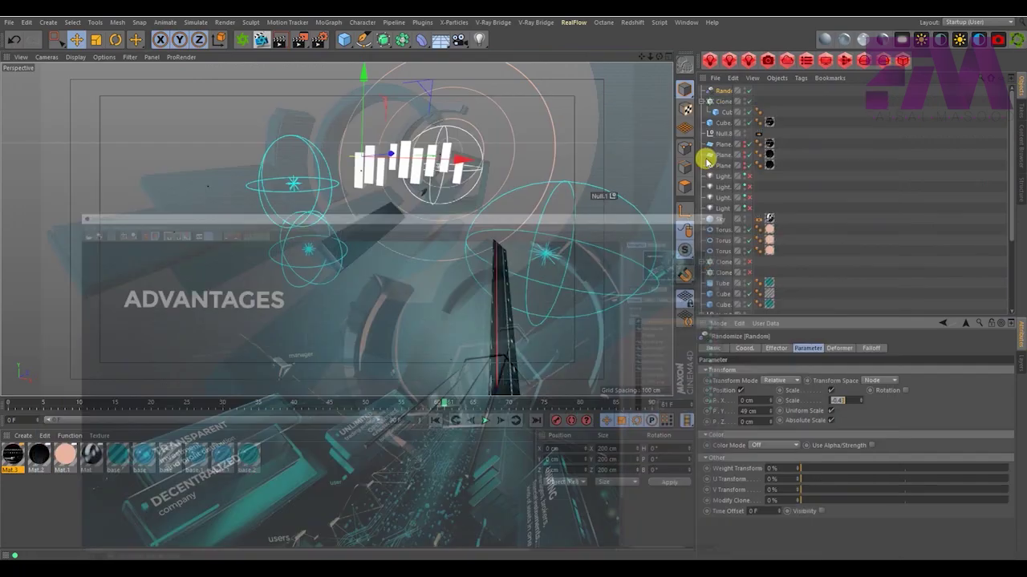
Group Random and Cloner.2 under a new null, tilt it 40° on B, and shift it down-right
left_click(719, 102, "ctrl")
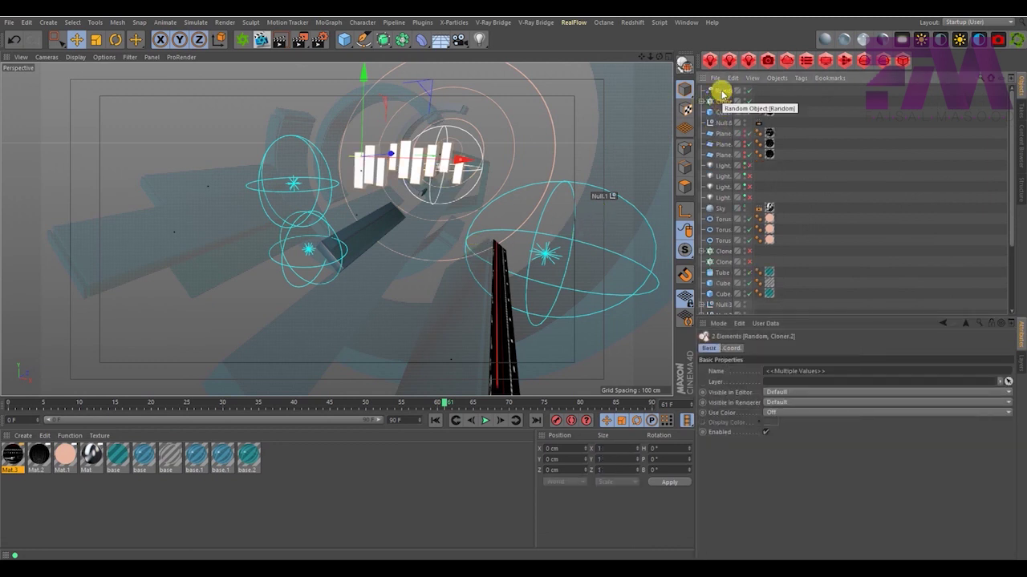
key("Delete")
key("r")
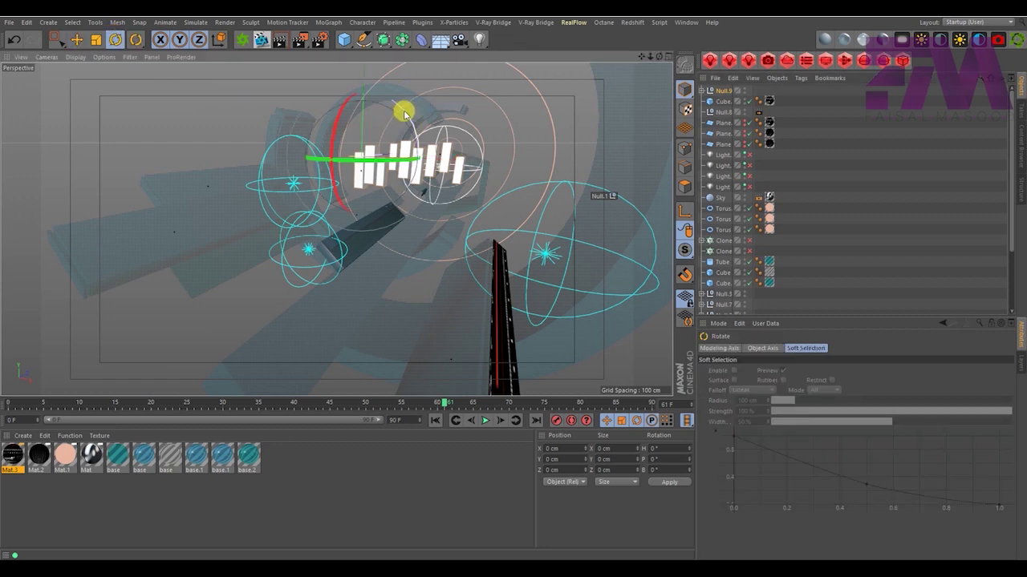
left_click_drag(404, 114, 410, 159)
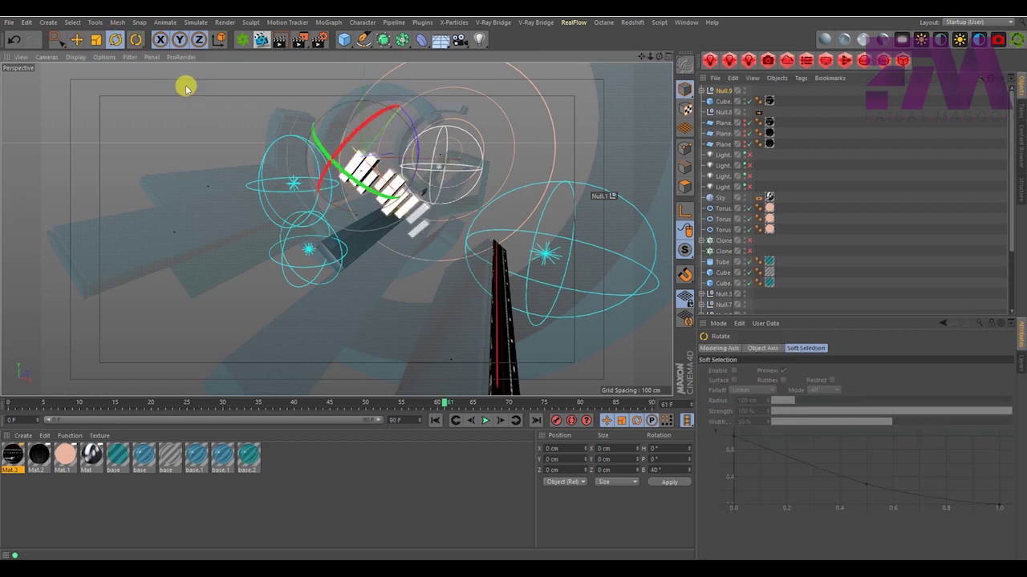
left_click(76, 39)
left_click_drag(400, 200, 433, 264)
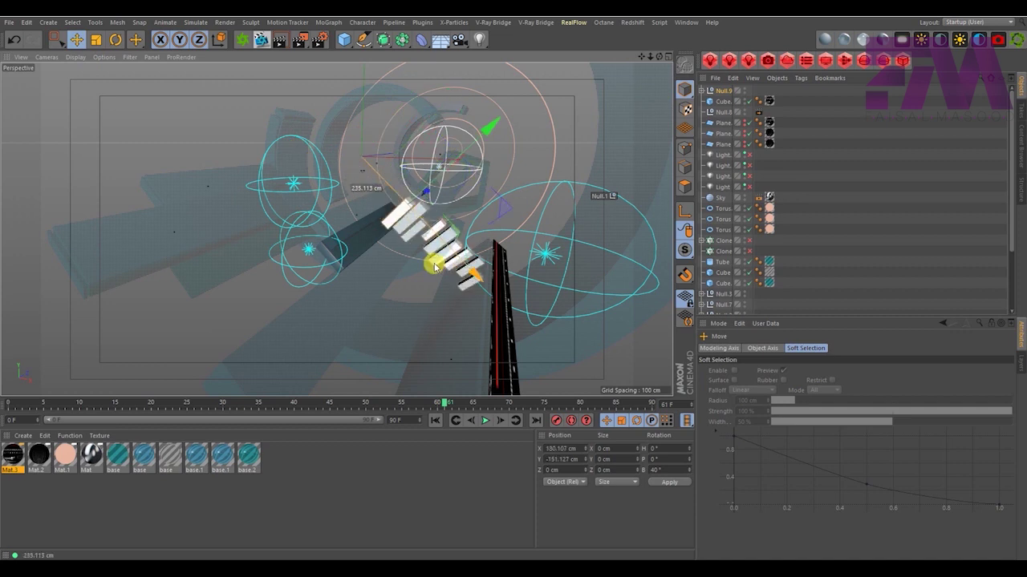
Copy the blue base material onto the Null.9 bar group and preview the render
left_click_drag(145, 457, 154, 461, "ctrl")
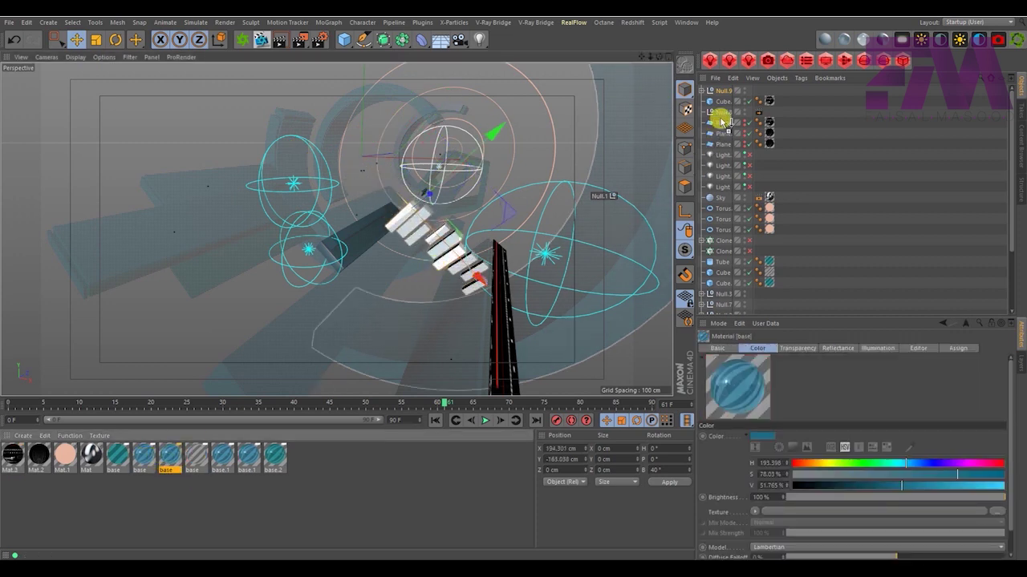
left_click_drag(328, 387, 724, 90)
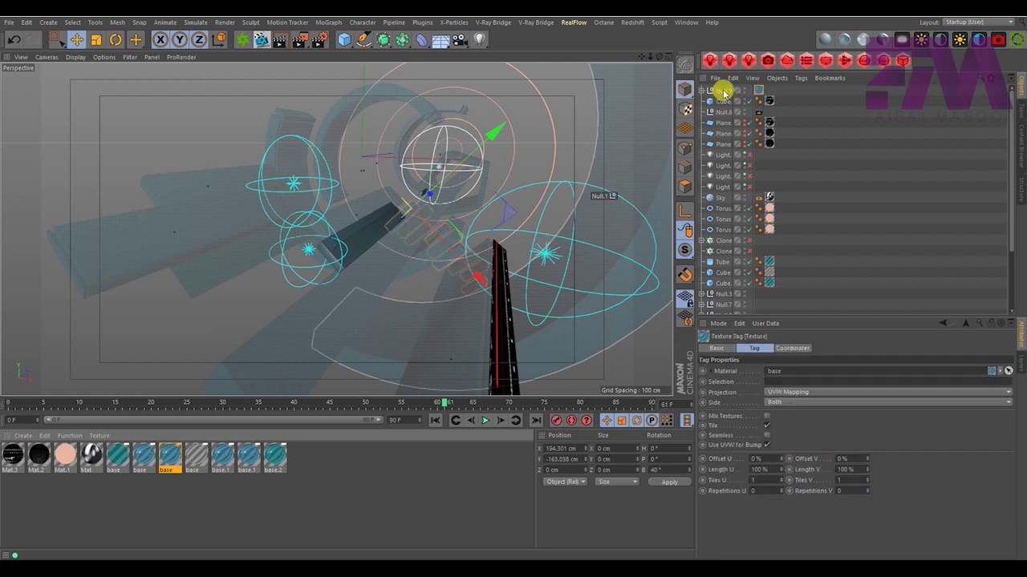
left_click(281, 44)
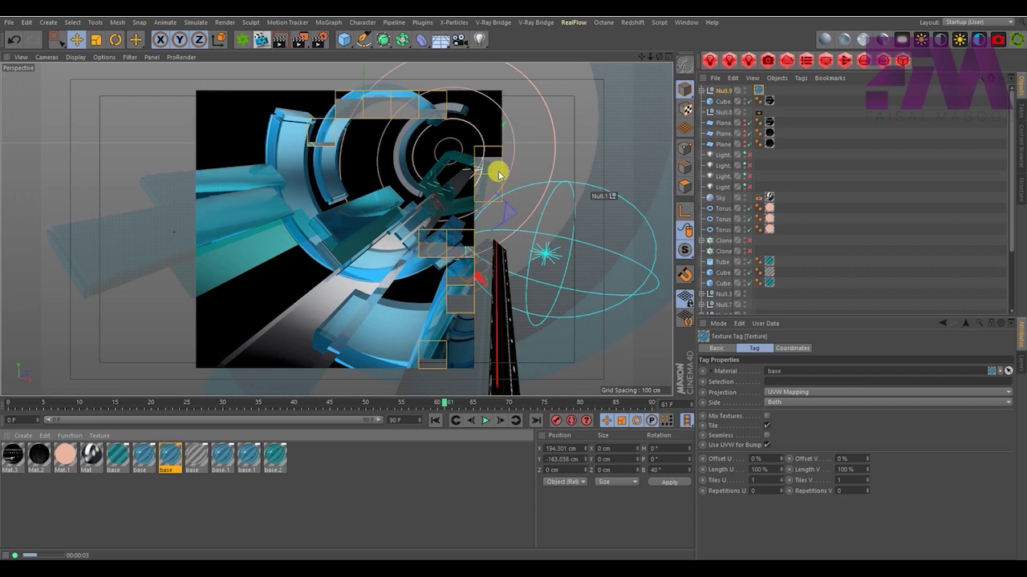
left_click(813, 147)
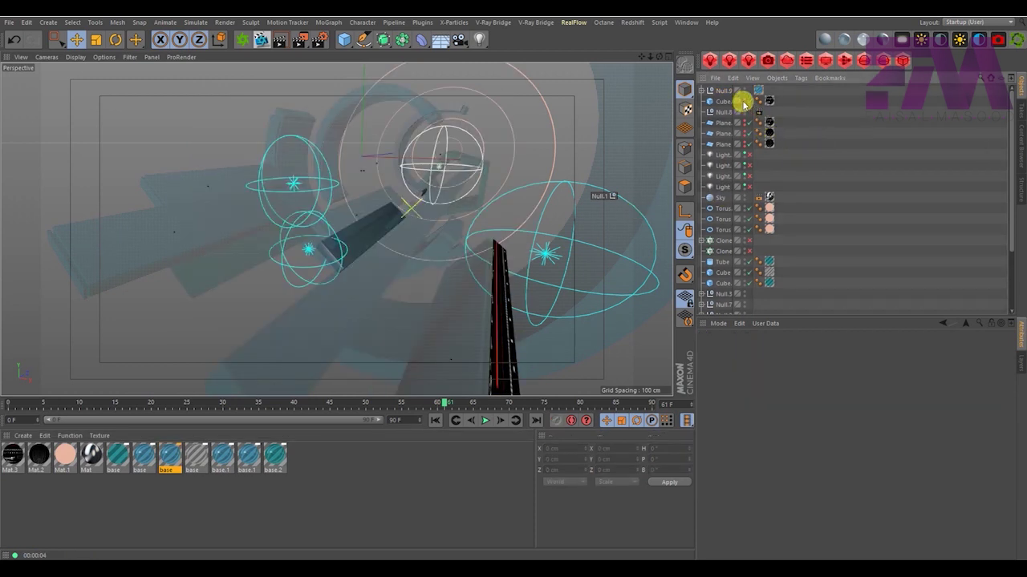
Hide the pillar, torus rings, translucent shapes and background ring parts, then render only the bars
left_click(745, 102)
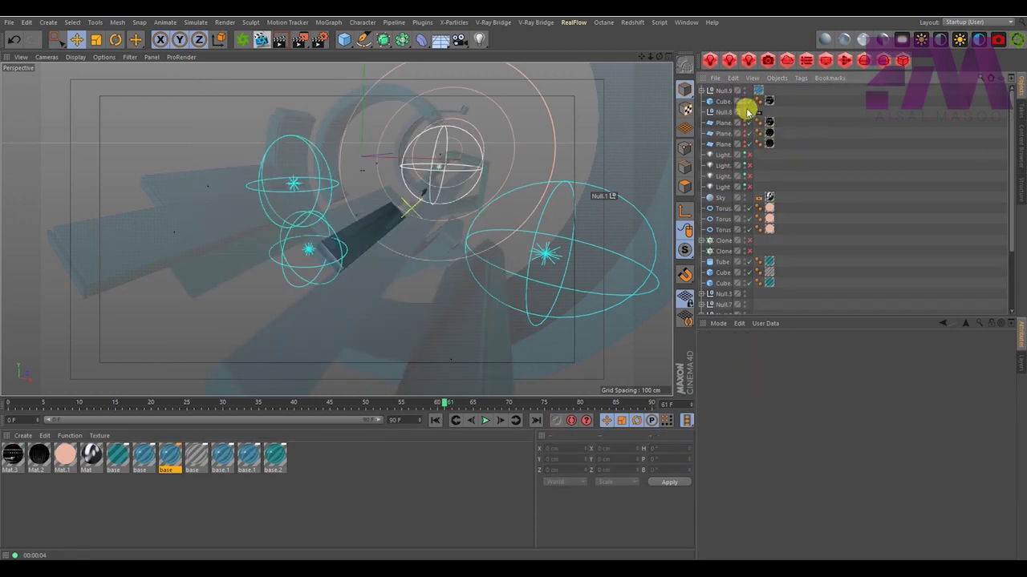
left_click(744, 231)
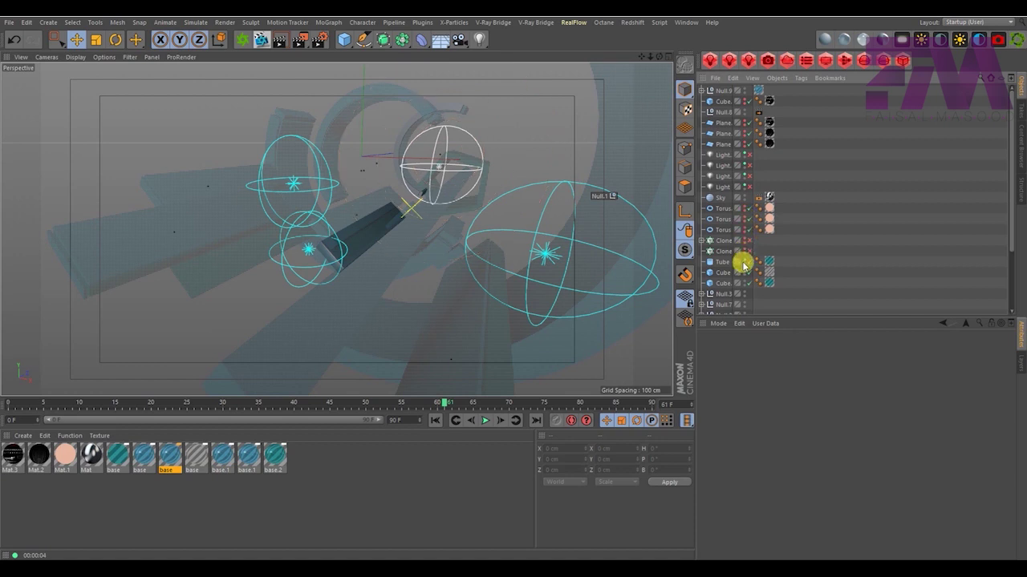
left_click(743, 272)
left_click(743, 283)
left_click(742, 296)
scroll(786, 255, "down", 3)
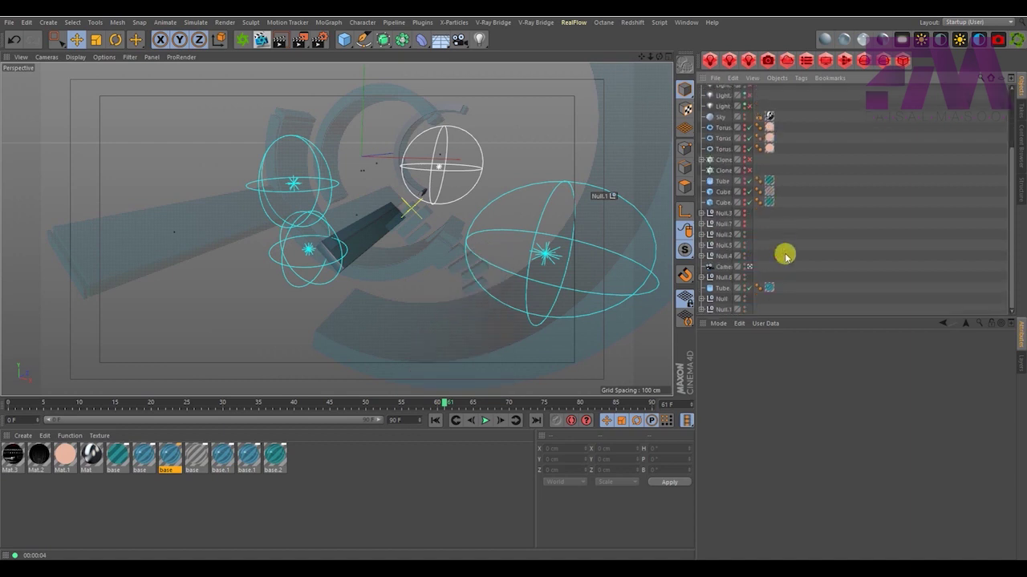
left_click(746, 232)
left_click(744, 244)
left_click(744, 255)
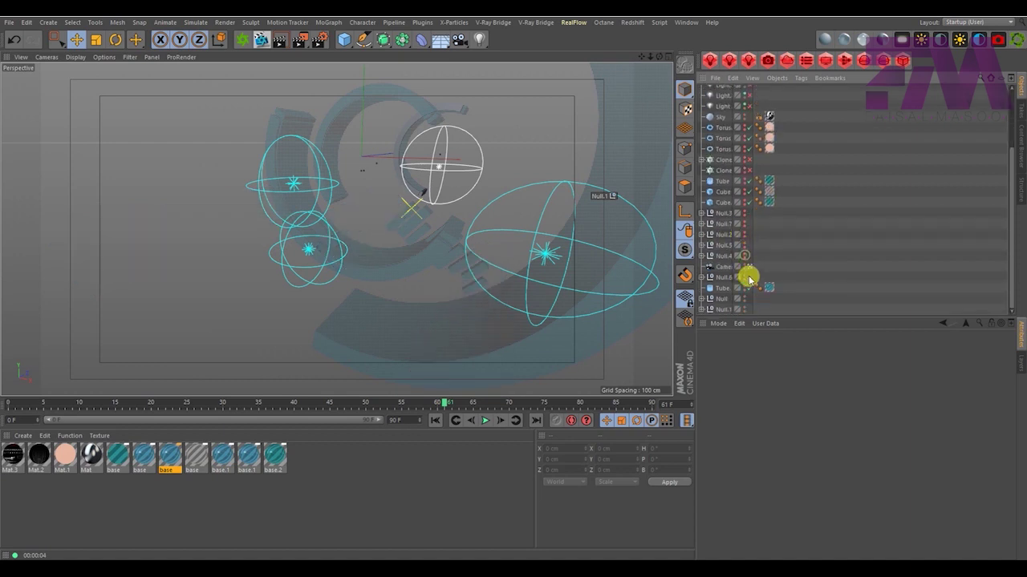
left_click(745, 279)
left_click(745, 288)
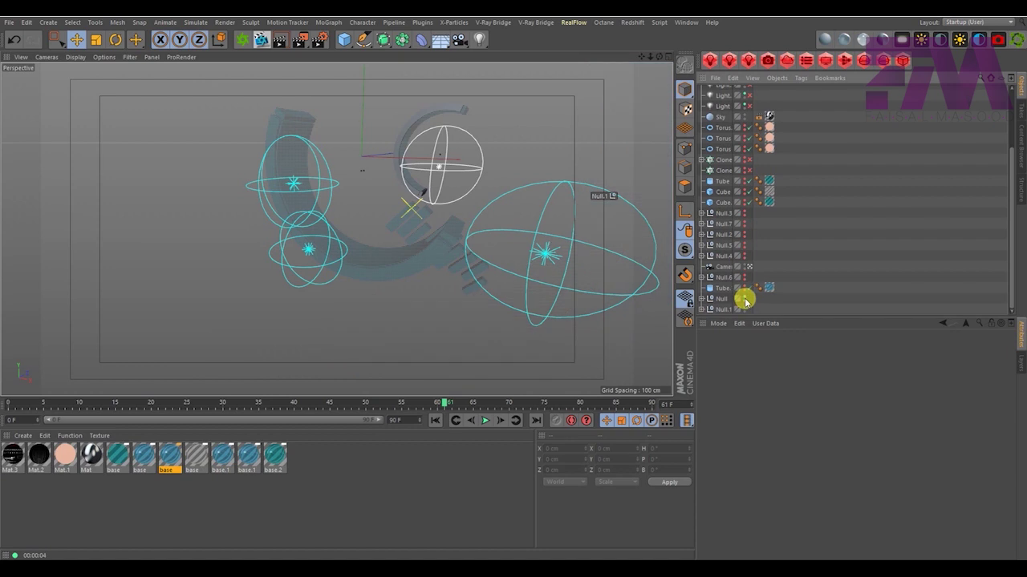
left_click(745, 299)
left_click(742, 309)
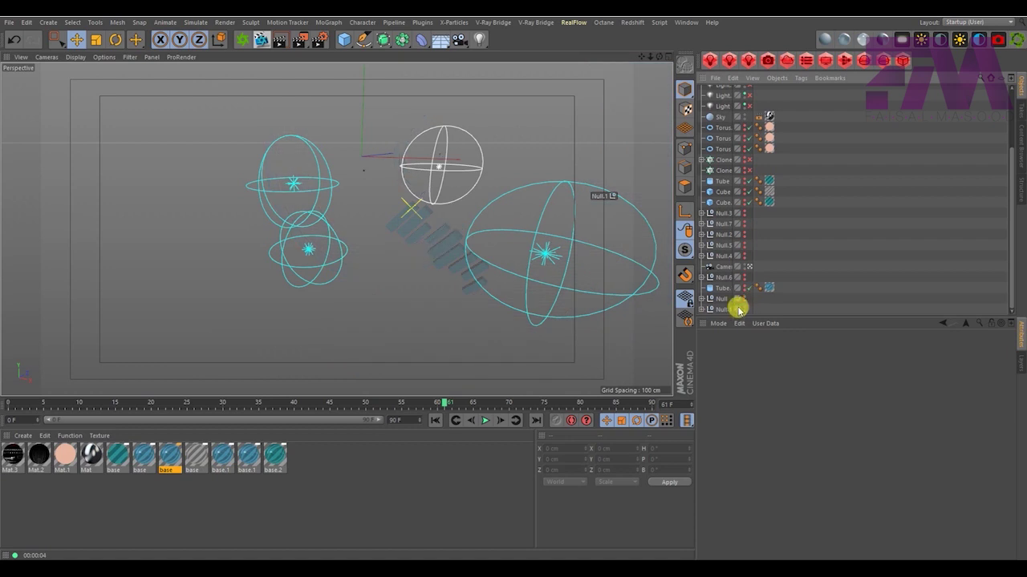
left_click(280, 42)
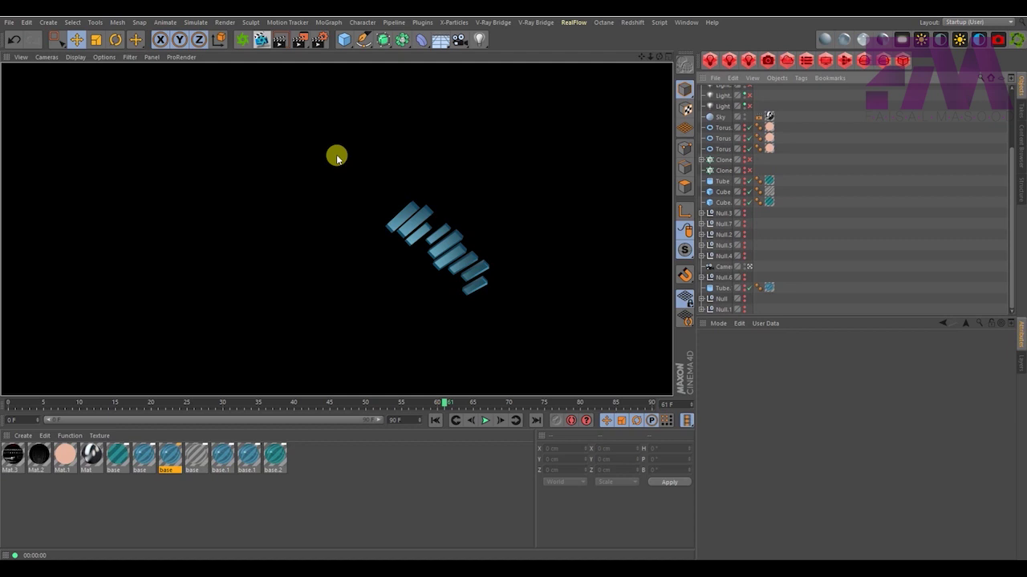
Rotate the Null.9 bar group slightly further and preview the new angle
scroll(732, 114, "up", 3)
left_click(725, 91)
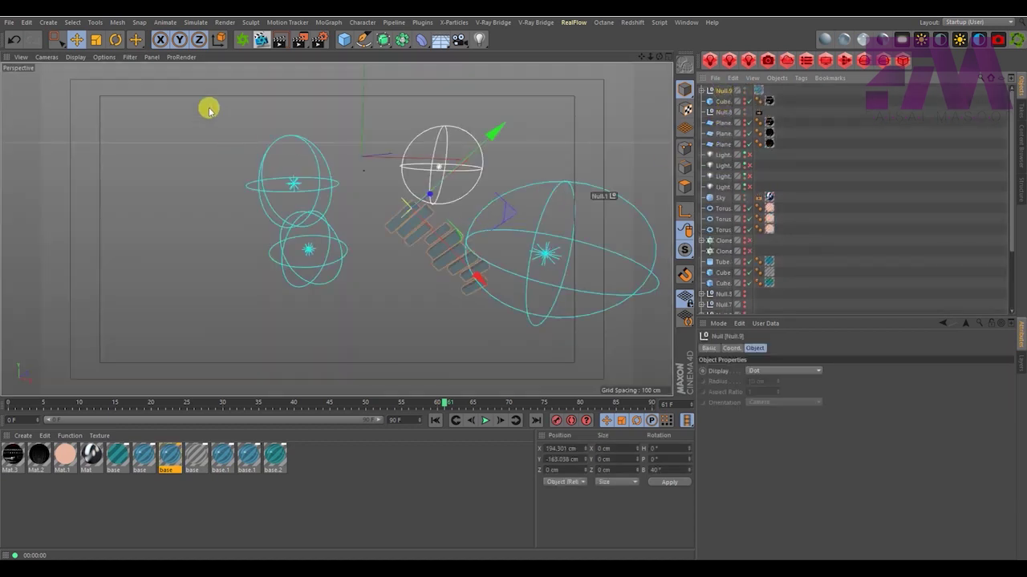
left_click(115, 40)
mouse_move(420, 164)
left_mouse_down()
mouse_move(441, 184)
mouse_move(425, 172)
left_mouse_up()
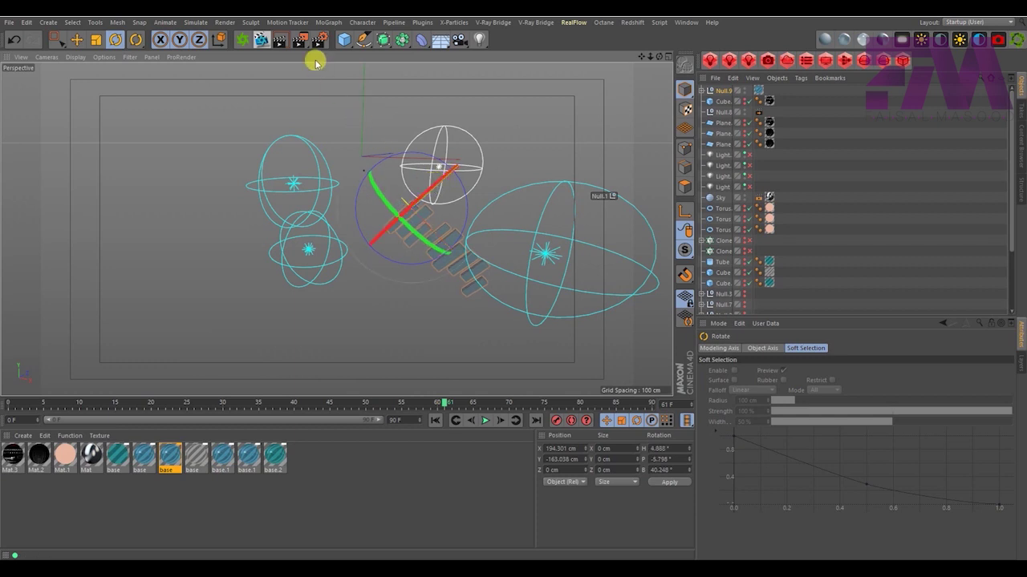
left_click(279, 41)
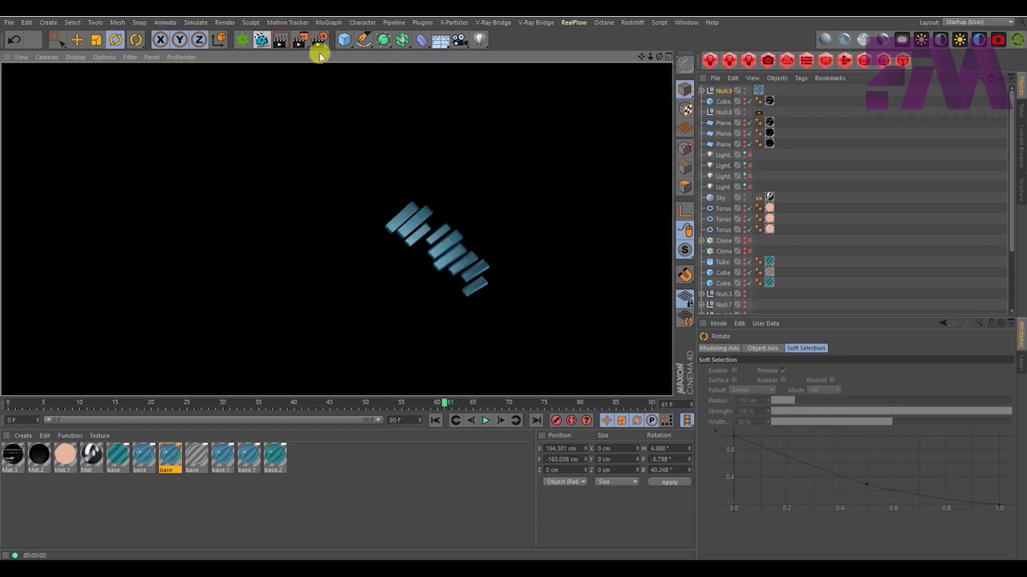
Set the render save path to Desktop\hud01\05 and render the image 05_0061
left_click(320, 41)
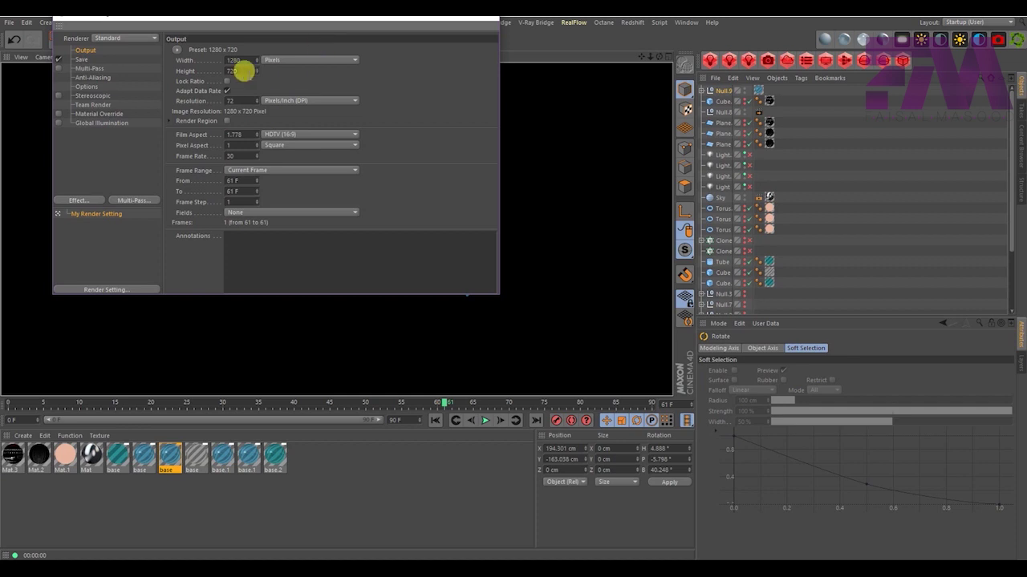
left_click(82, 58)
left_click(472, 69)
type("05")
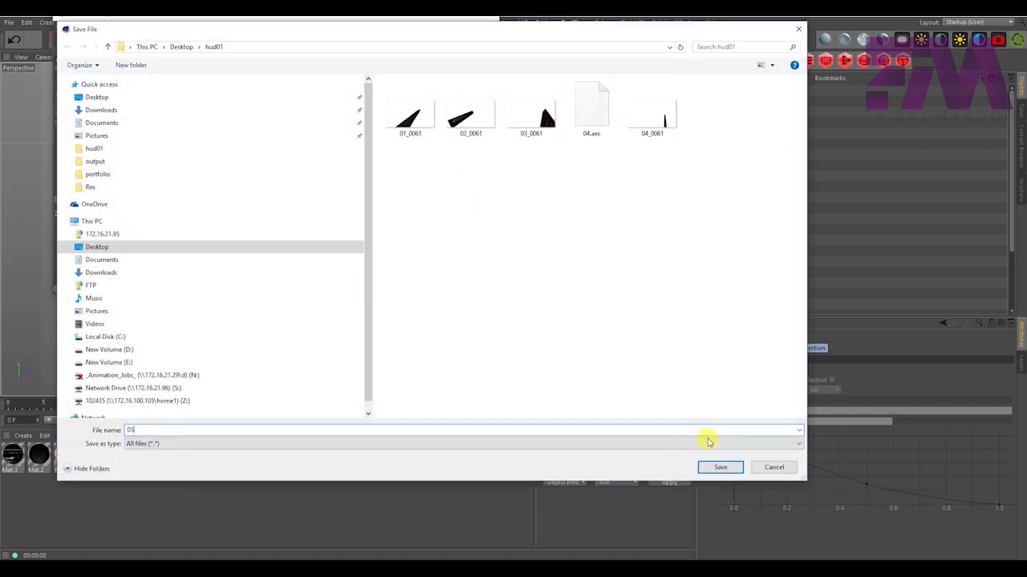
left_click(720, 466)
left_click(485, 20)
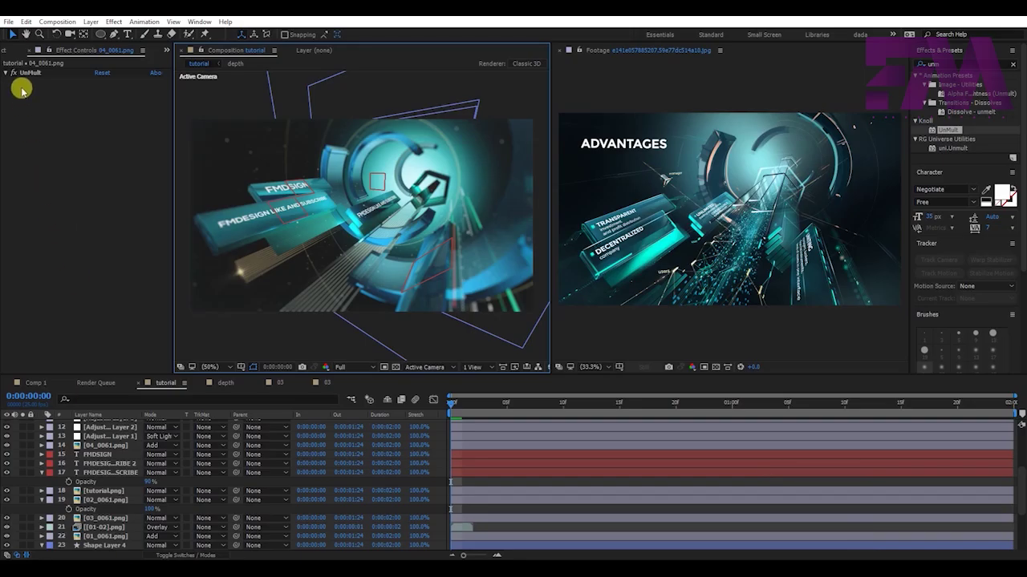
left_click(8, 49)
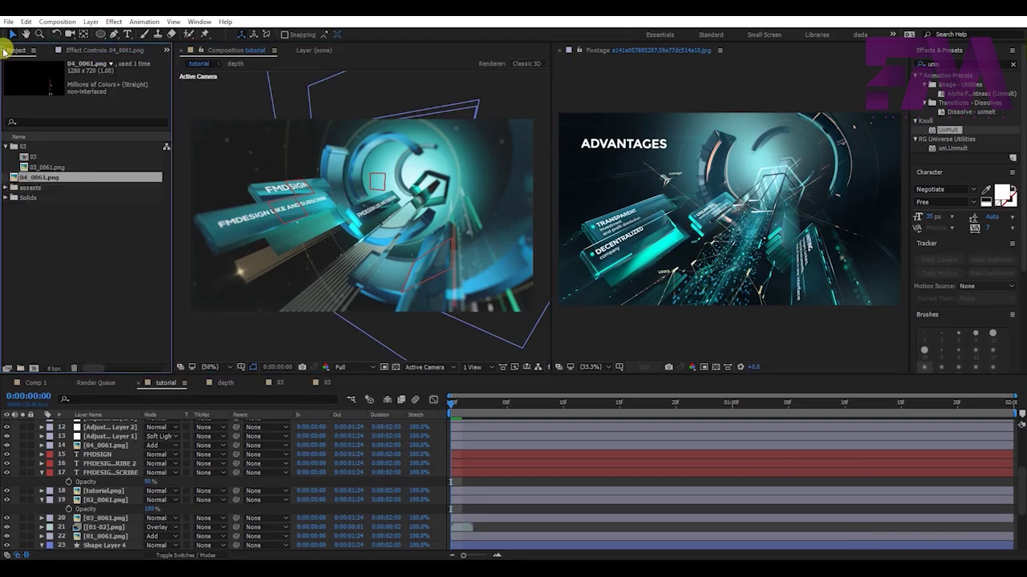
Import 05_0061.png into the tutorial comp, trying Add blending before reverting to Normal
double_click(62, 258)
left_click(519, 114)
left_click(738, 540)
left_click_drag(76, 185, 124, 443)
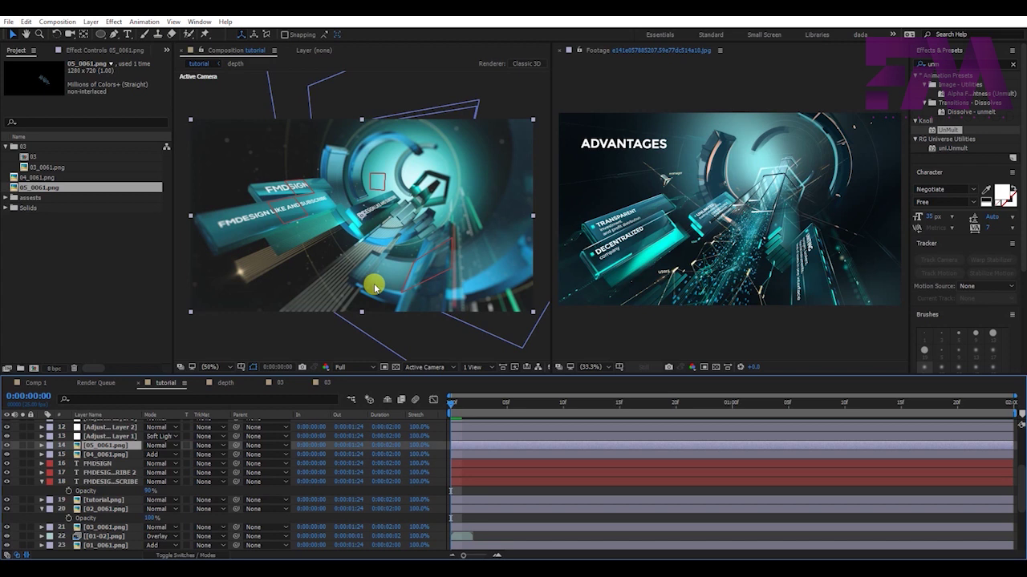
left_click(157, 445)
left_click(200, 206)
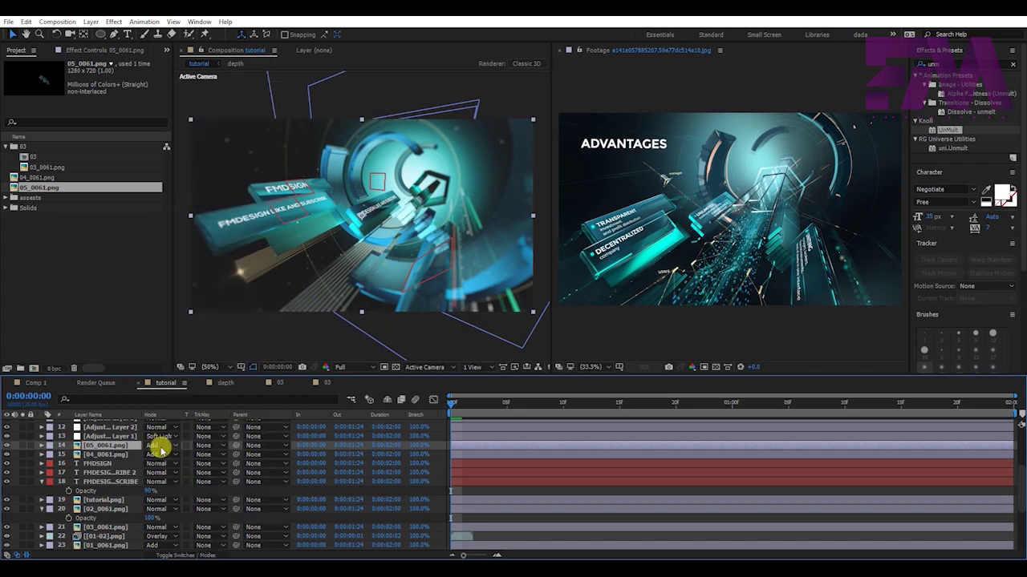
left_click(157, 445)
left_click(200, 96)
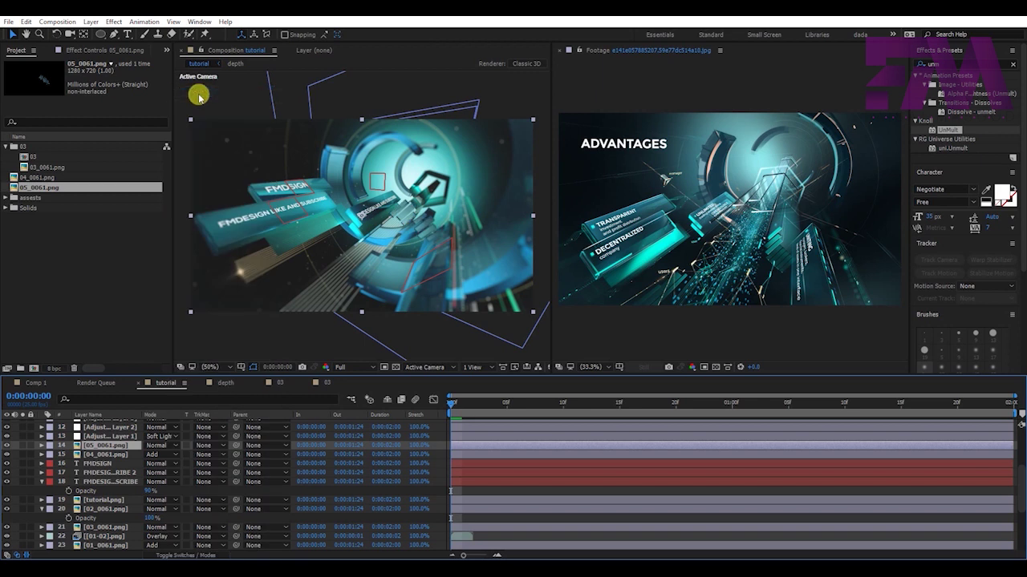
Apply Levels to 05_0061.png and lower its gamma from 0.97 to about 0.83
left_click(951, 63)
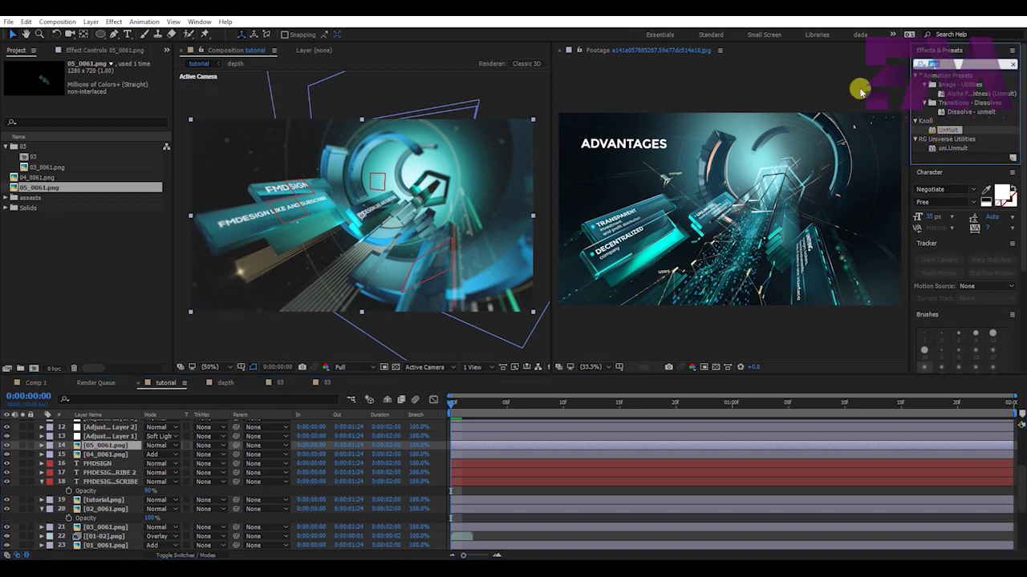
type("level")
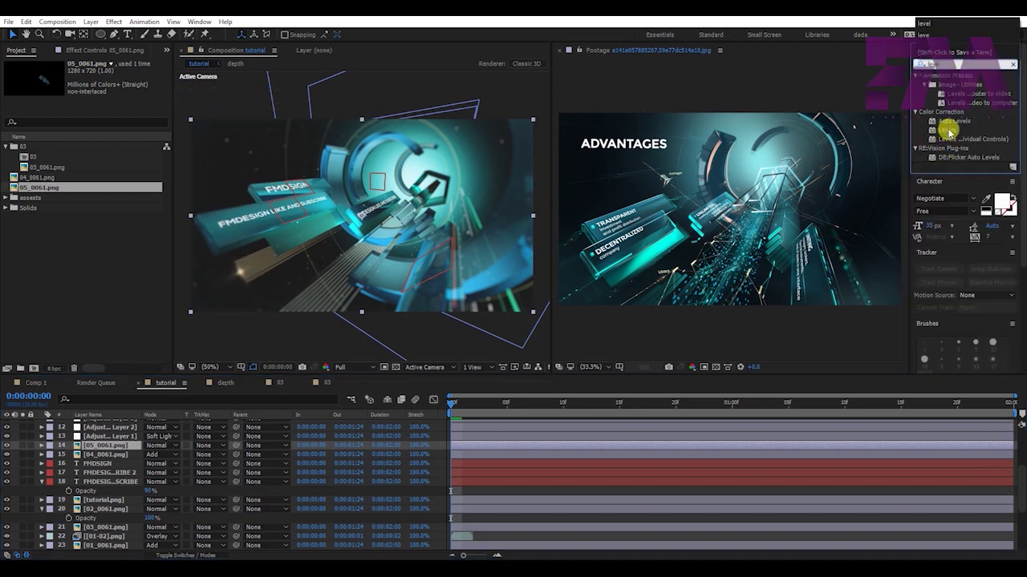
double_click(948, 131)
mouse_move(98, 133)
left_mouse_down()
mouse_move(143, 136)
mouse_move(108, 144)
left_mouse_up()
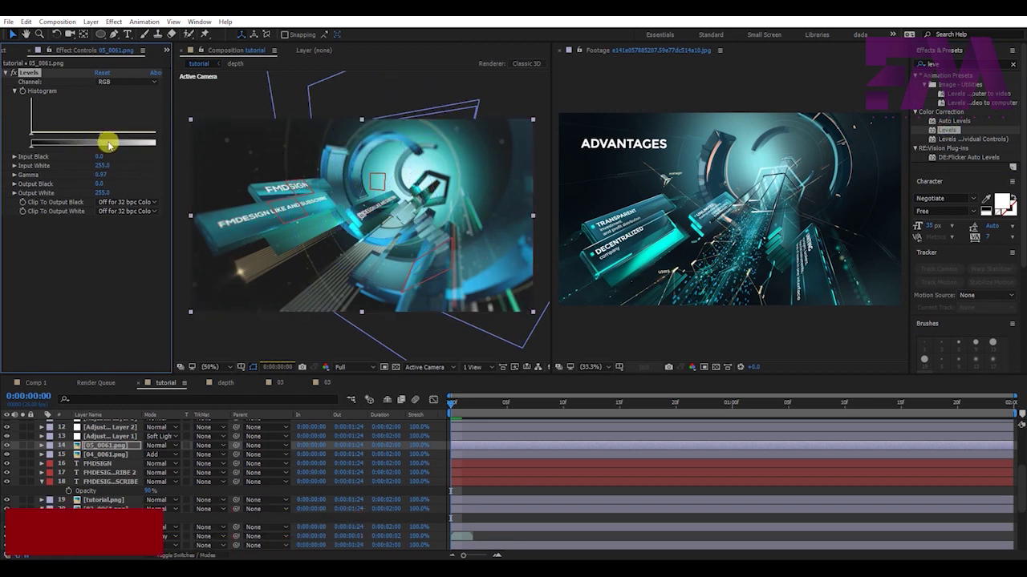
left_click_drag(105, 134, 108, 138)
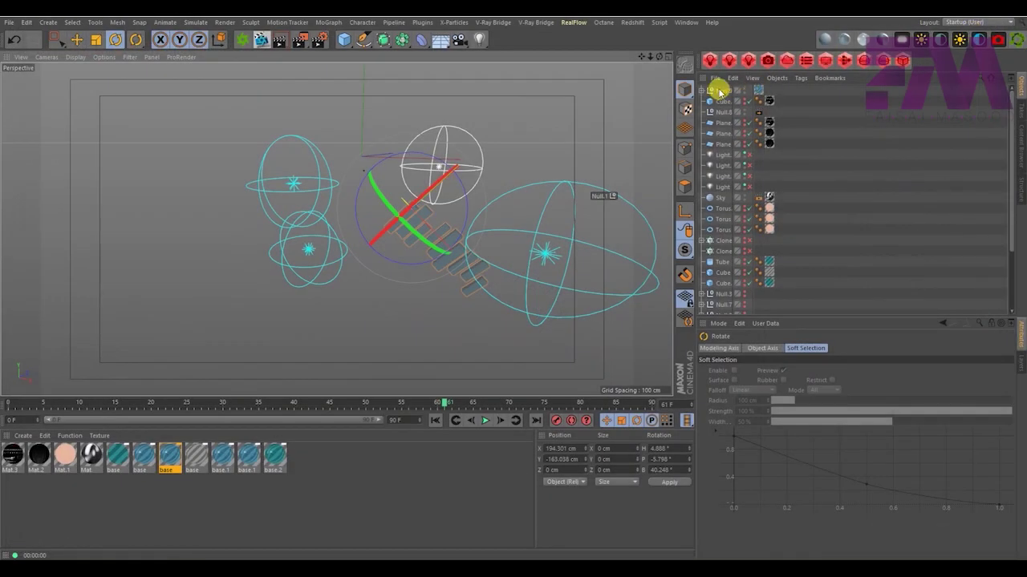
Move the stair-like block group down and to the right
left_click(720, 92)
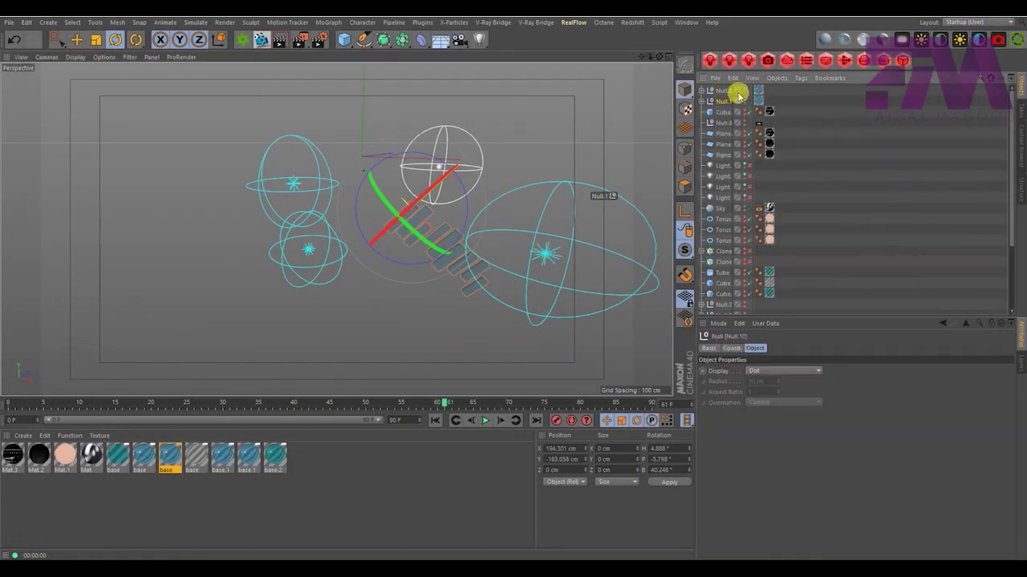
left_click(77, 40)
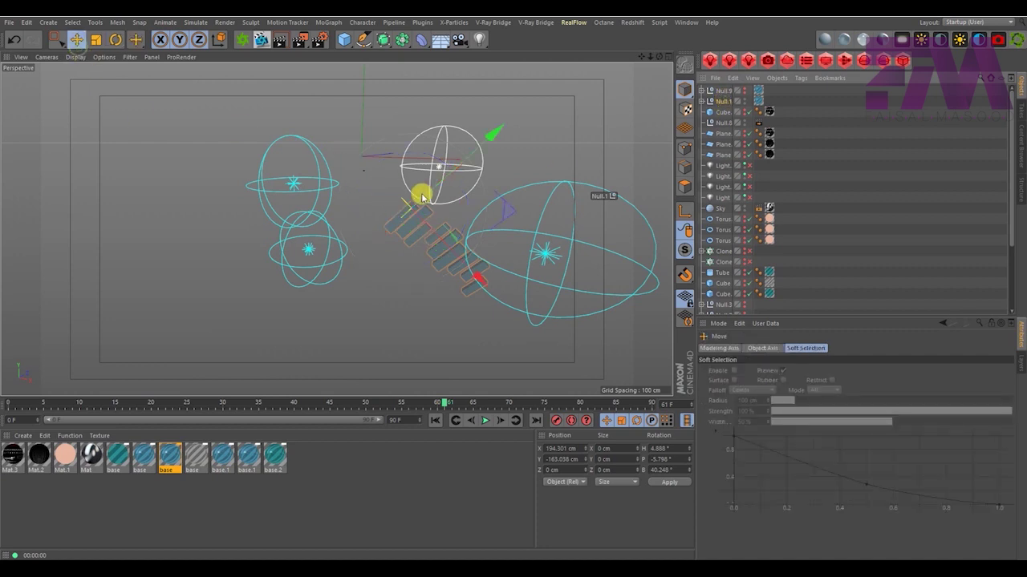
mouse_move(428, 207)
left_mouse_down()
mouse_move(424, 305)
mouse_move(436, 321)
left_mouse_up()
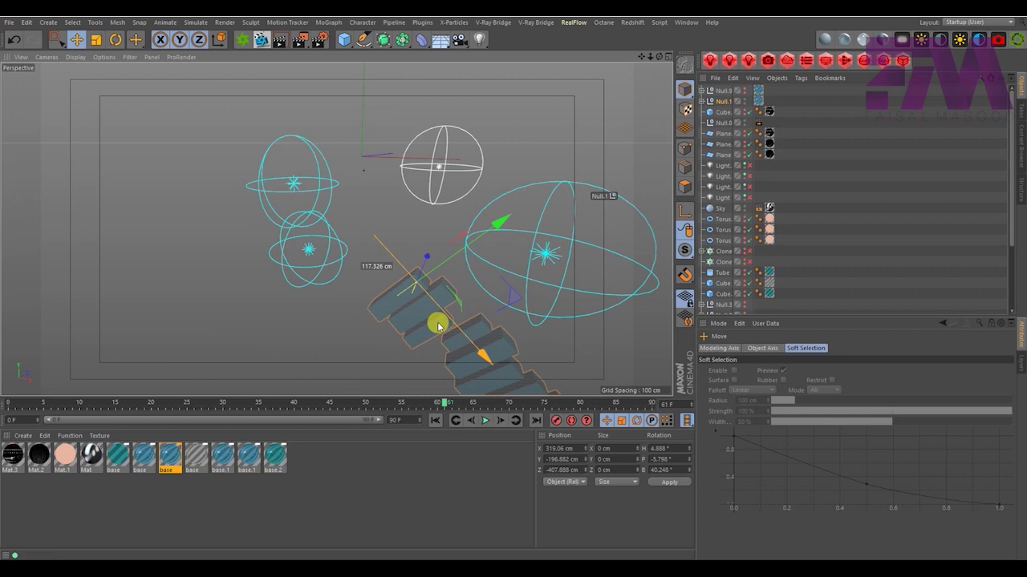
Set the render save path to hud01\06 and render the image 06_0061
left_click(317, 40)
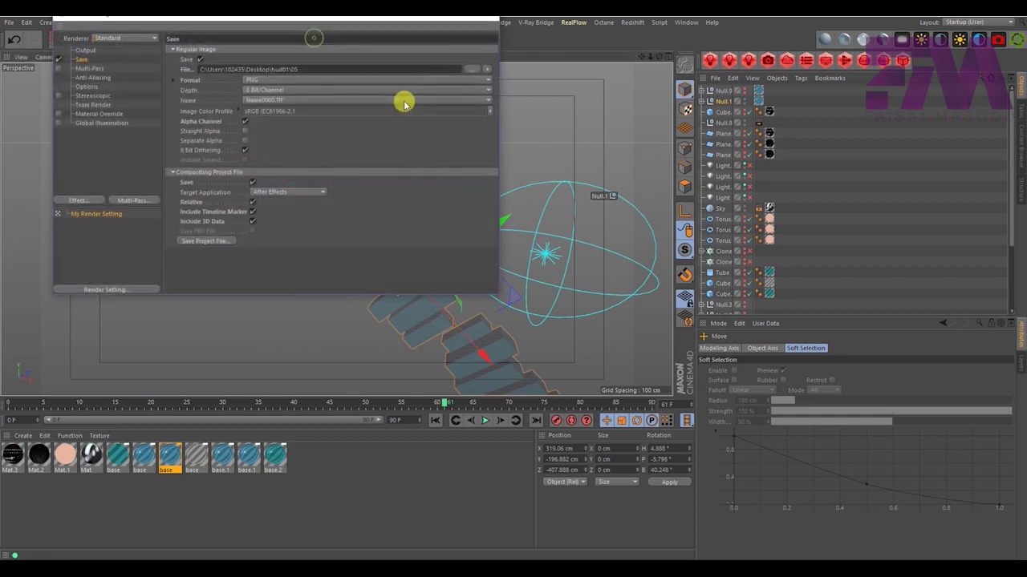
left_click(470, 71)
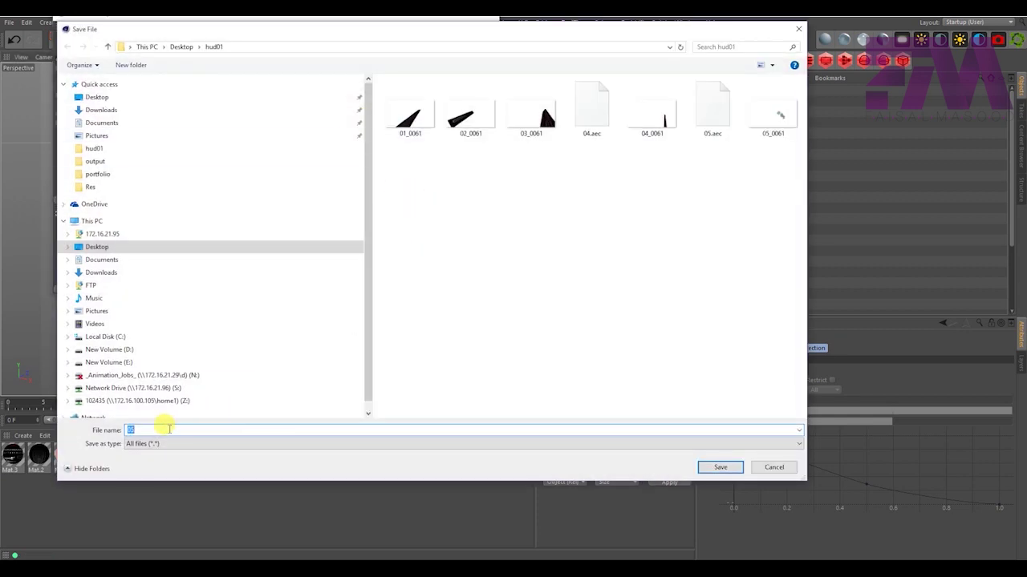
left_click(714, 467)
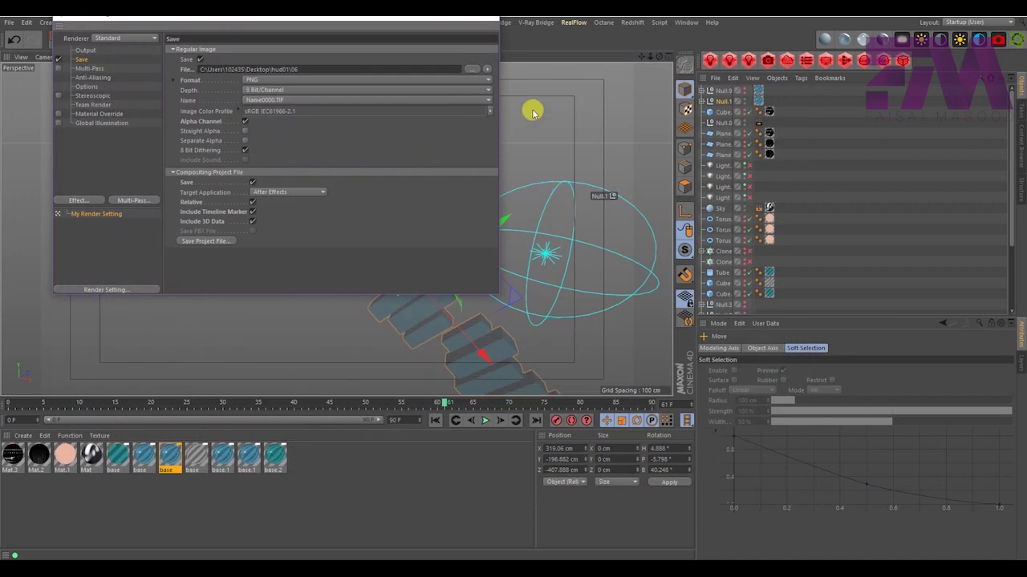
left_click(488, 19)
left_click(300, 40)
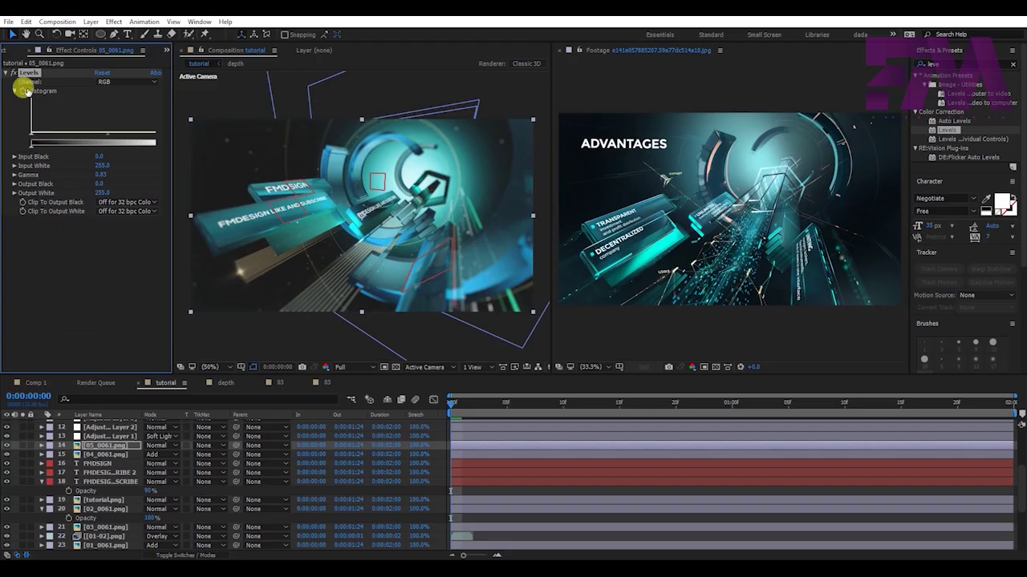
left_click(8, 50)
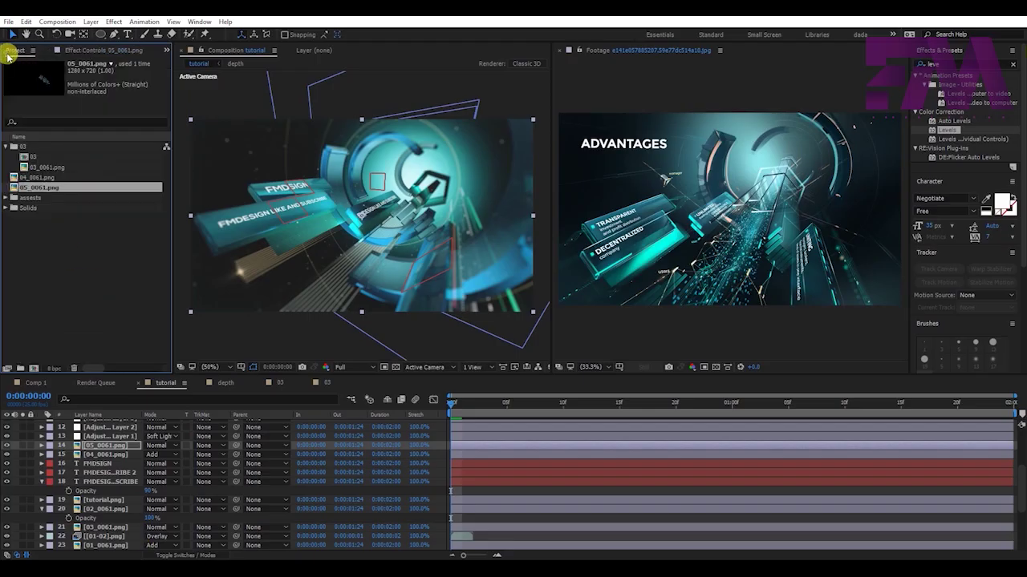
Import 06_0061.png into the tutorial comp and go to frame 8
double_click(80, 299)
left_click(631, 120)
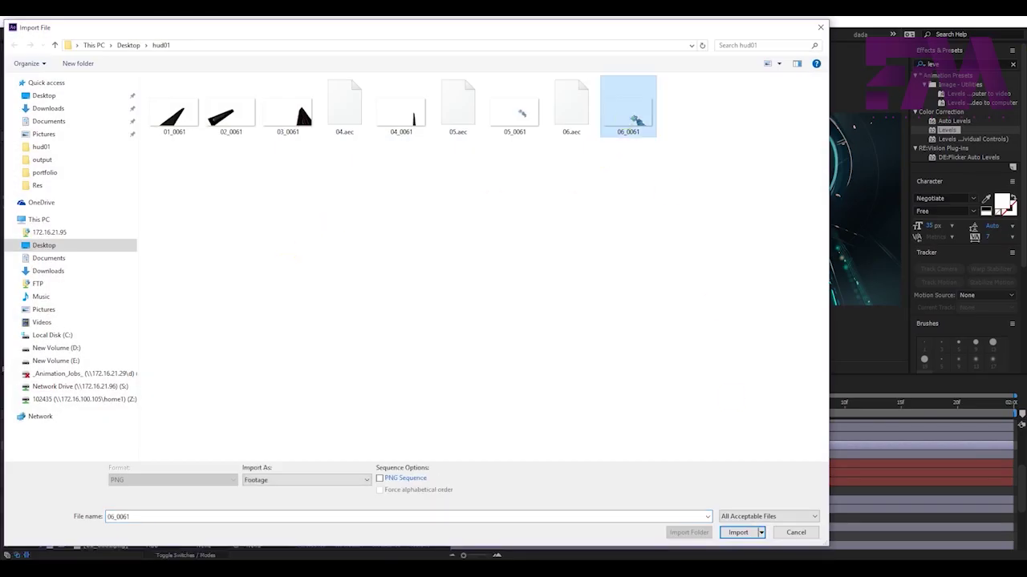
left_click(738, 533)
left_click_drag(47, 197, 104, 450)
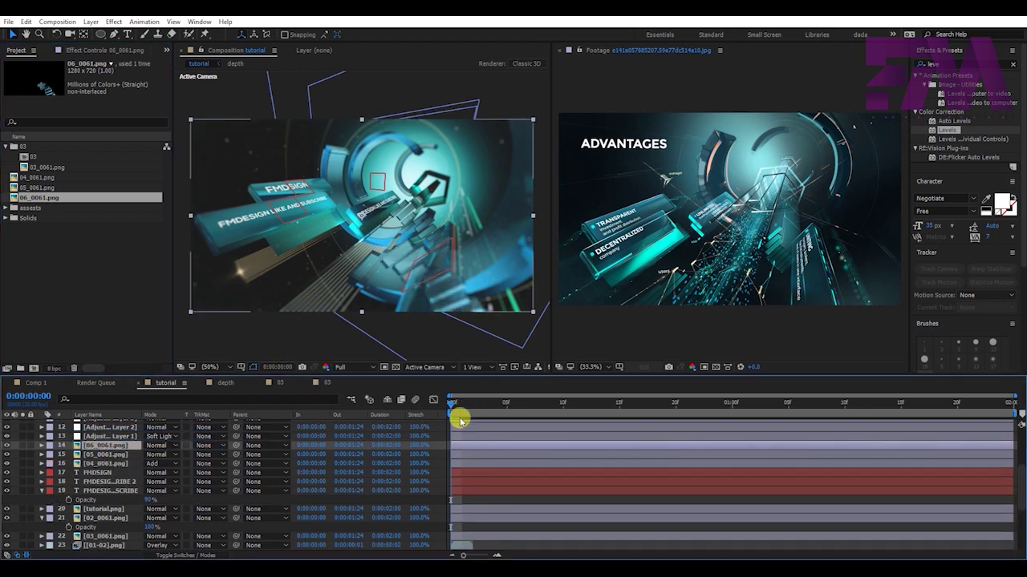
left_click_drag(463, 404, 545, 427)
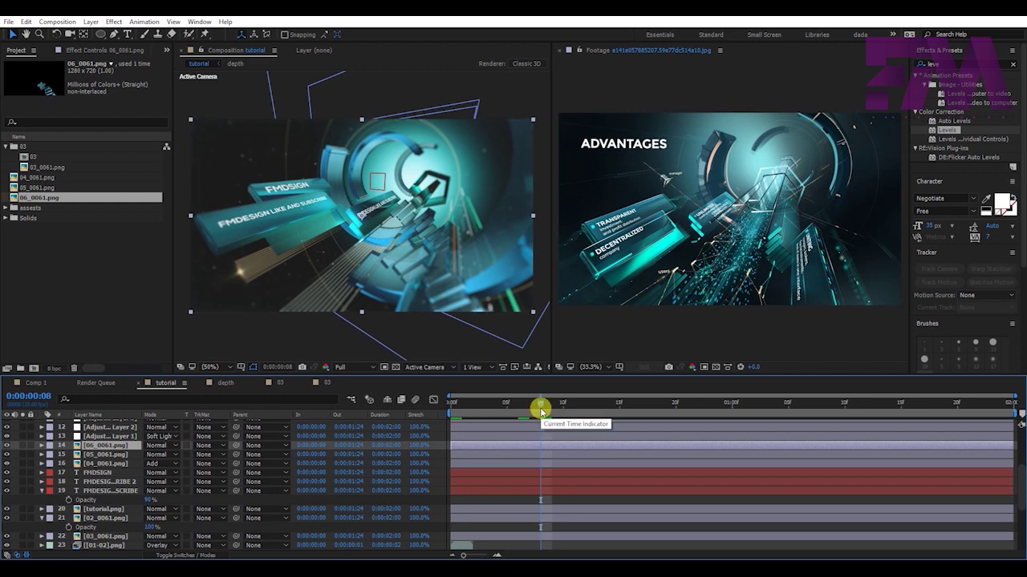
Set the 06_0061 layer to 50% opacity, keeping Normal blending after trying Overlay
left_click(154, 445)
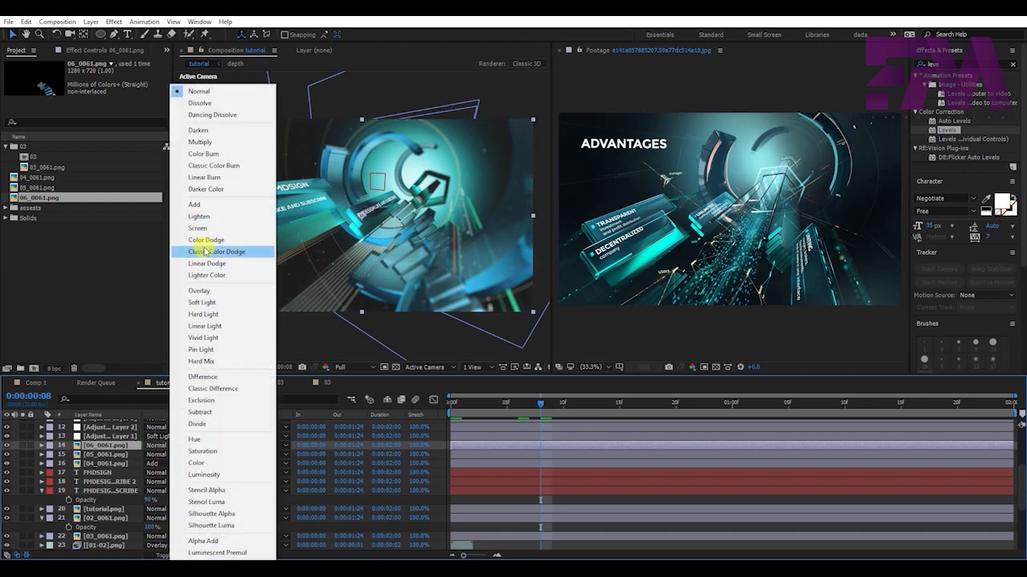
left_click(213, 291)
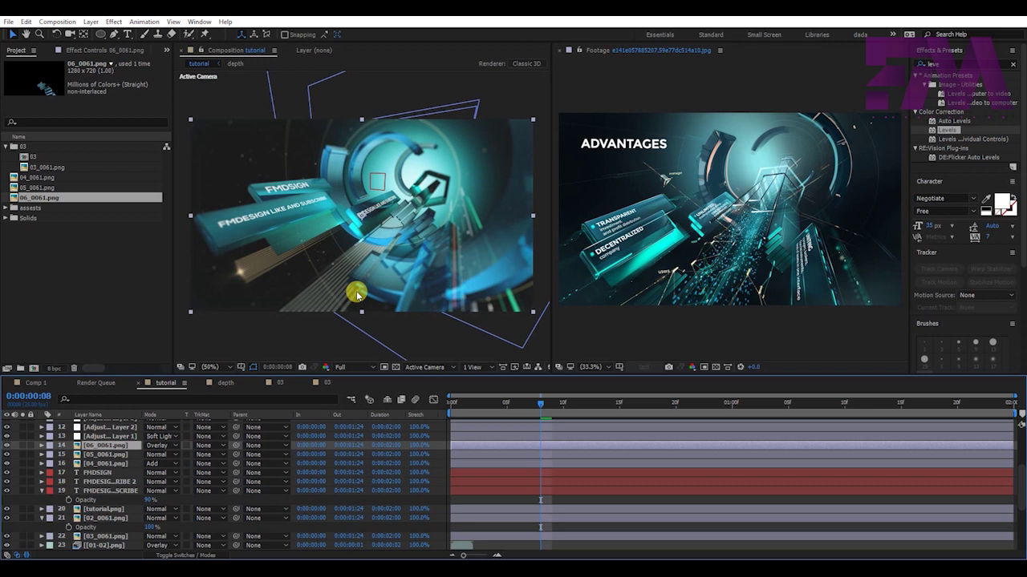
key("t")
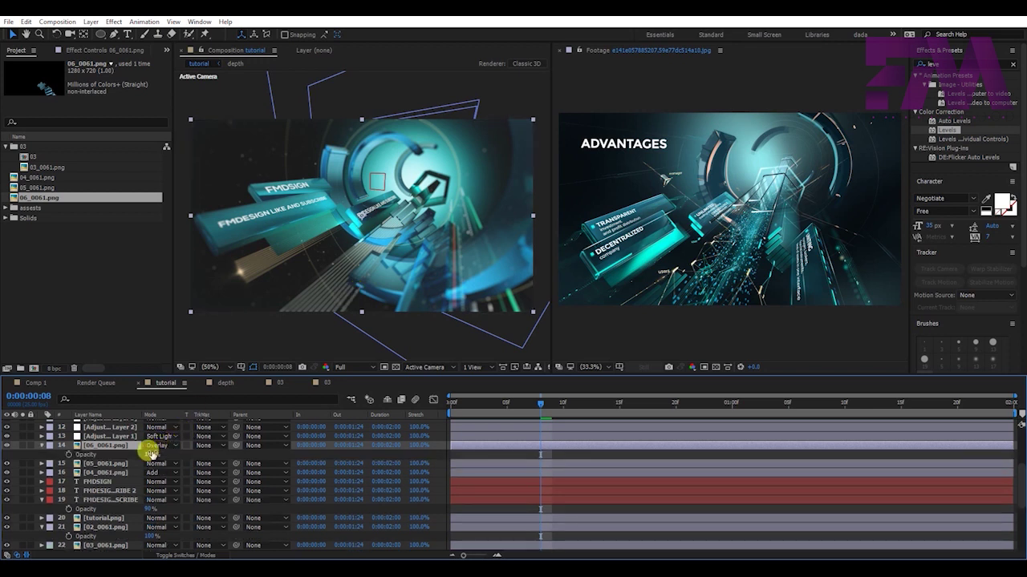
left_click(153, 454)
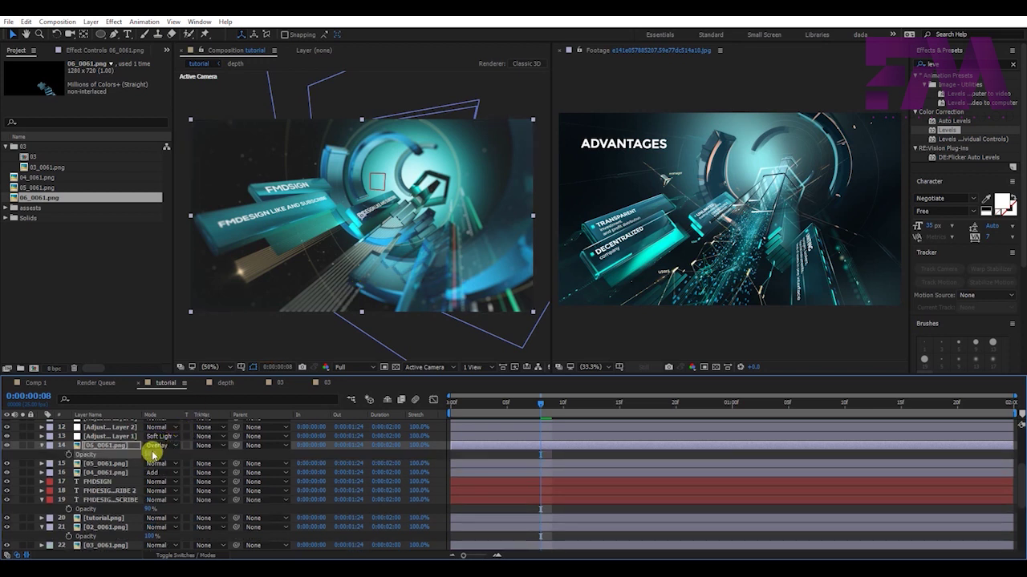
left_click(156, 446)
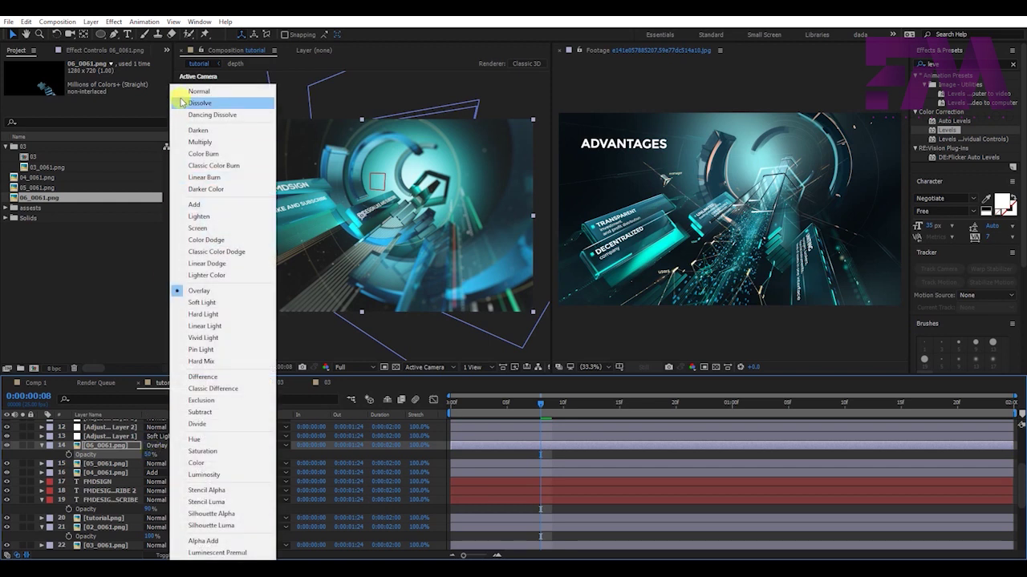
left_click(191, 92)
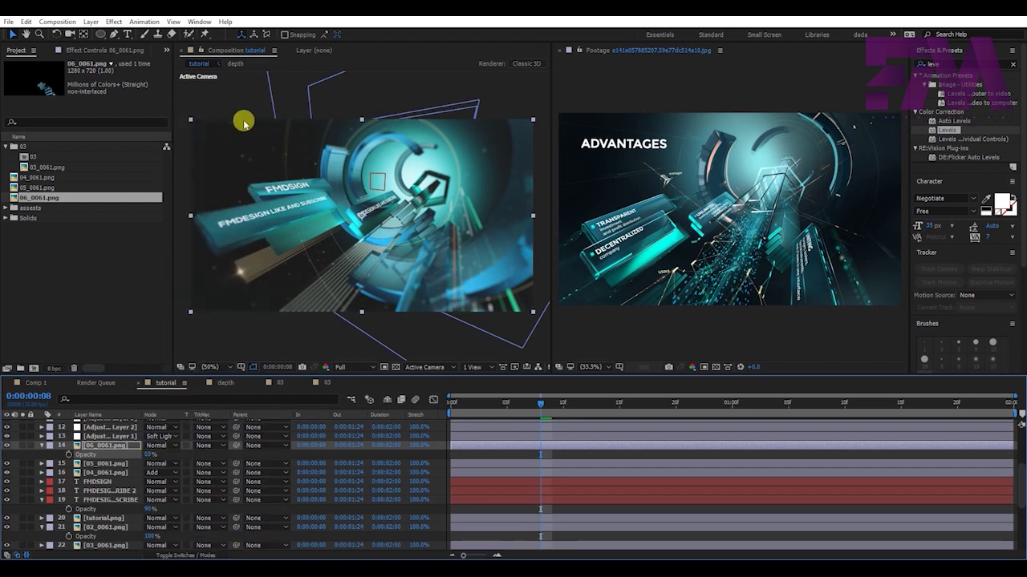
left_click(207, 105)
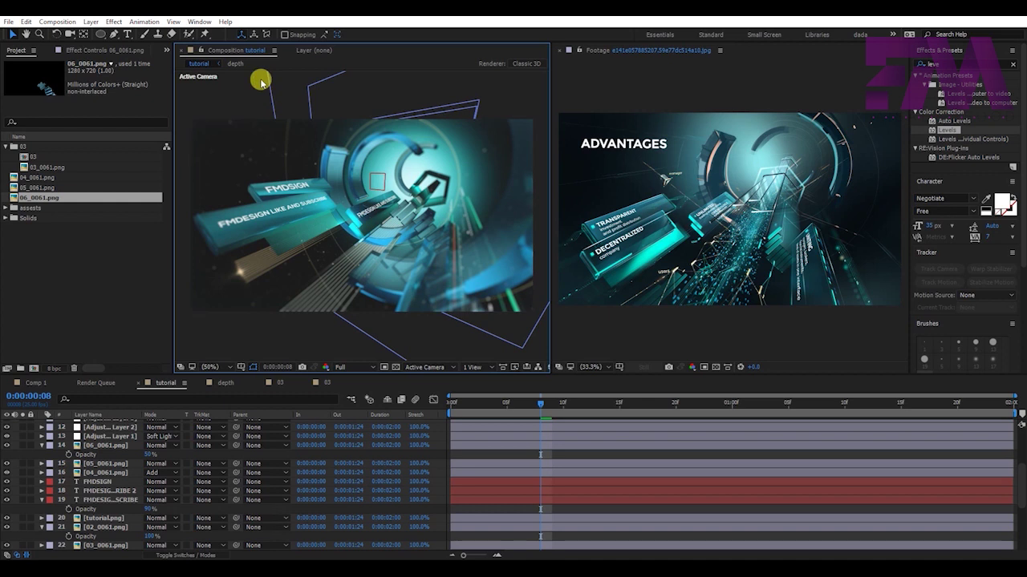
left_click(6, 146)
left_click(224, 93)
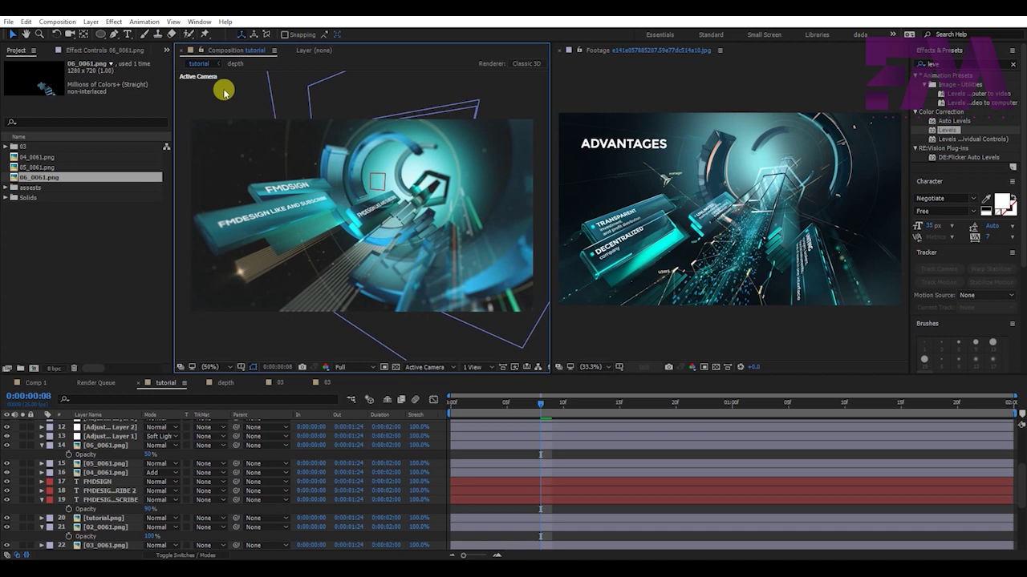
Move the glow layer above 06_0061.png in the layer stack
right_click(67, 437)
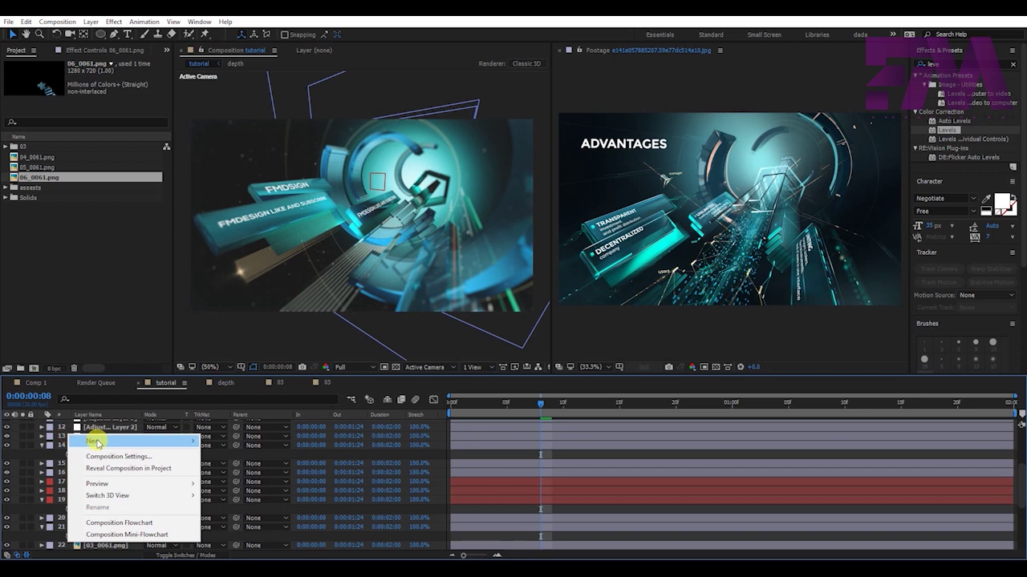
left_click(42, 449)
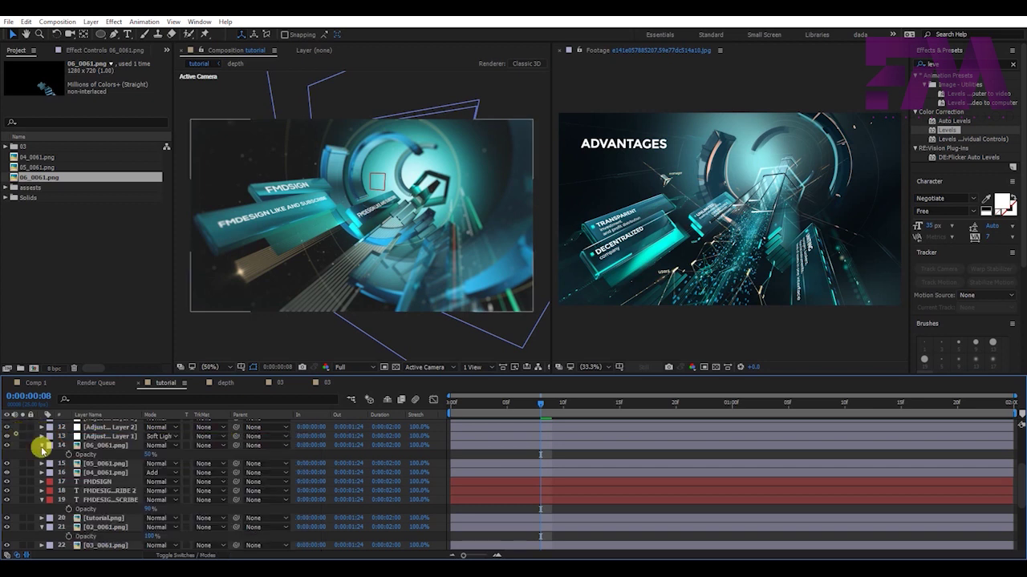
scroll(107, 501, "down", 5)
left_click(92, 529)
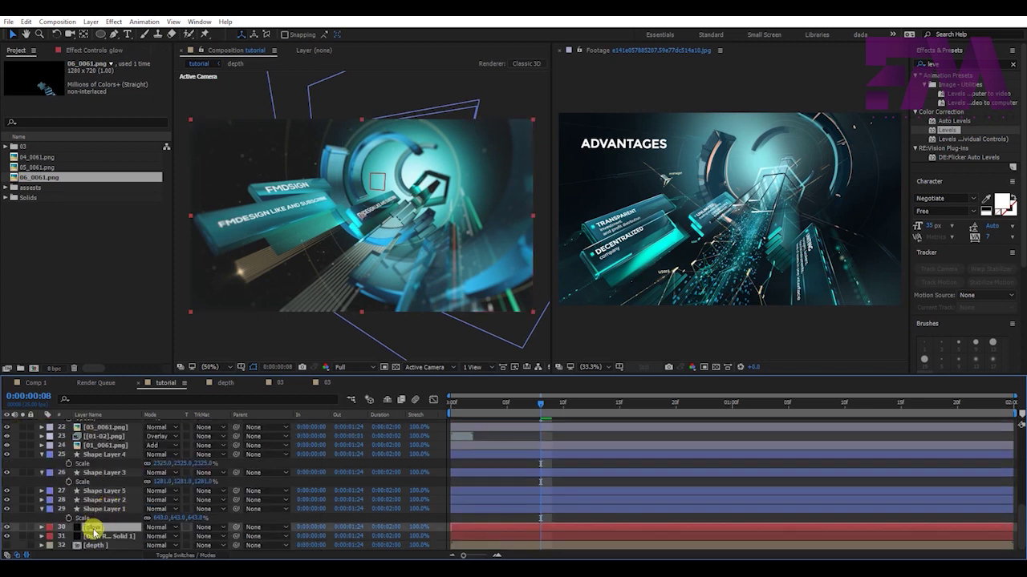
scroll(133, 425, "up", 3)
scroll(134, 428, "up", 3)
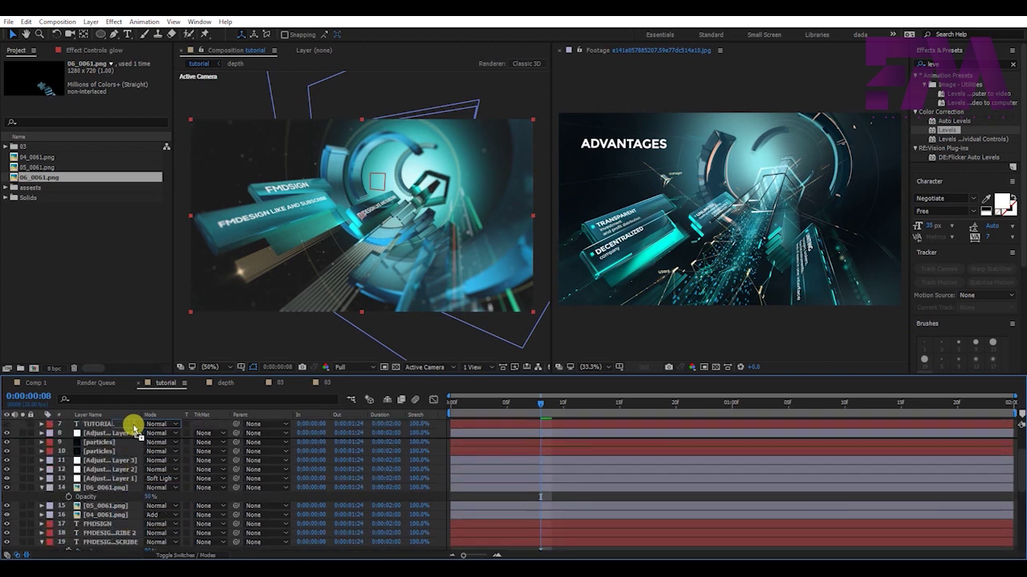
left_click_drag(133, 427, 120, 515)
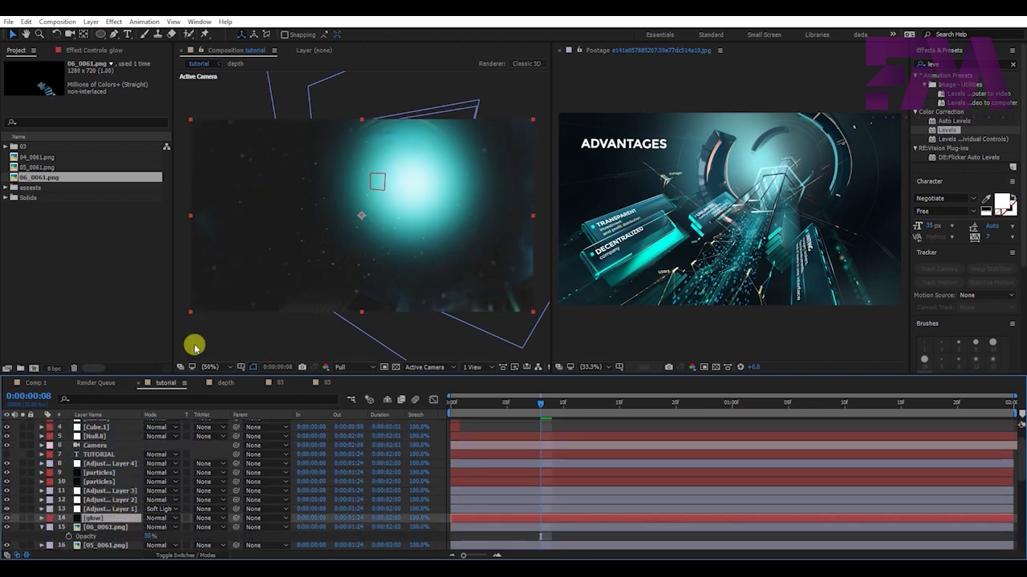
Render the flare On Transparent, centre it near the tunnel top, and blend with Screen
left_click(84, 50)
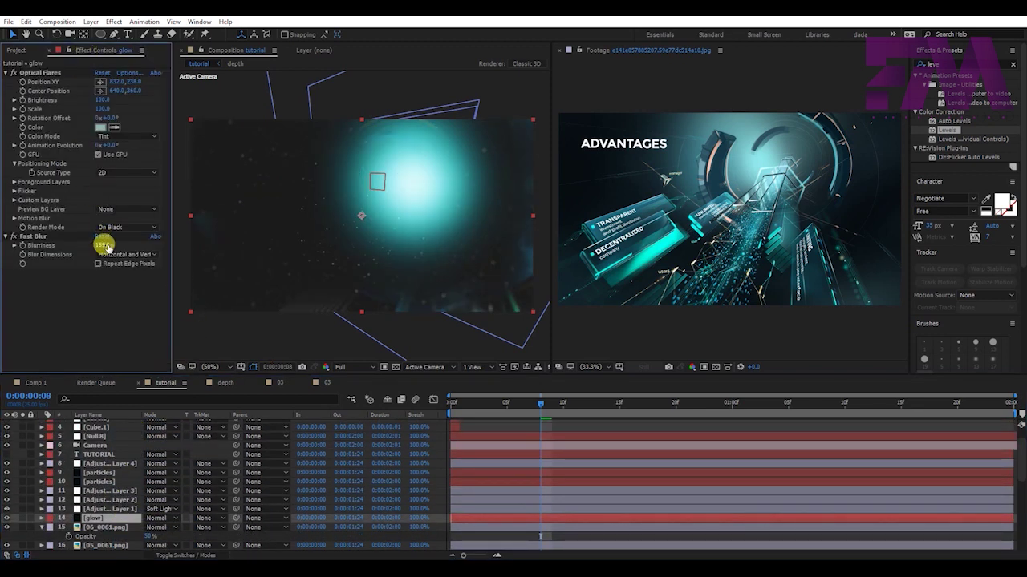
left_click(113, 227)
left_click(116, 250)
left_click(100, 81)
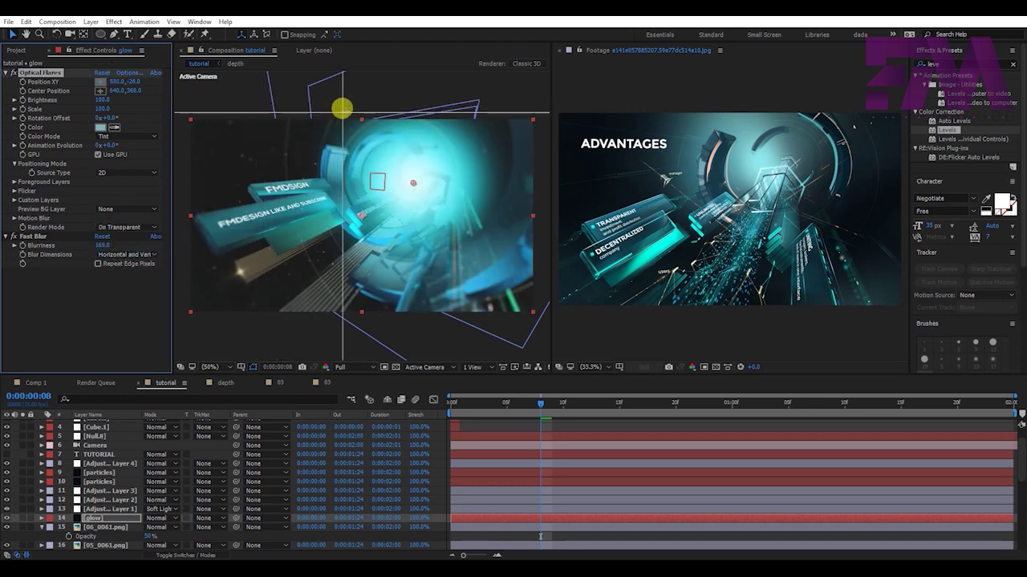
left_click(342, 107)
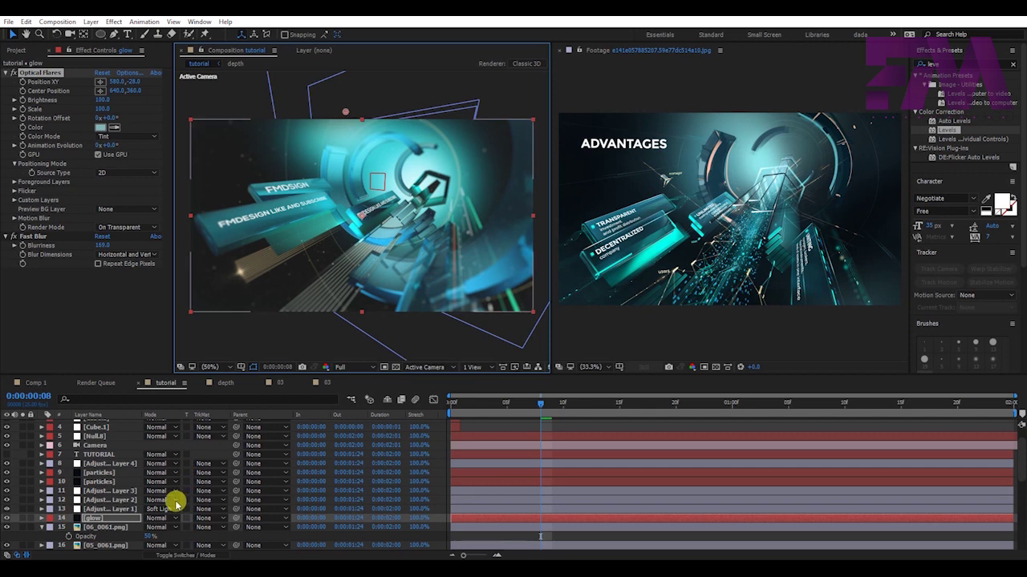
left_click(155, 518)
left_click(166, 184)
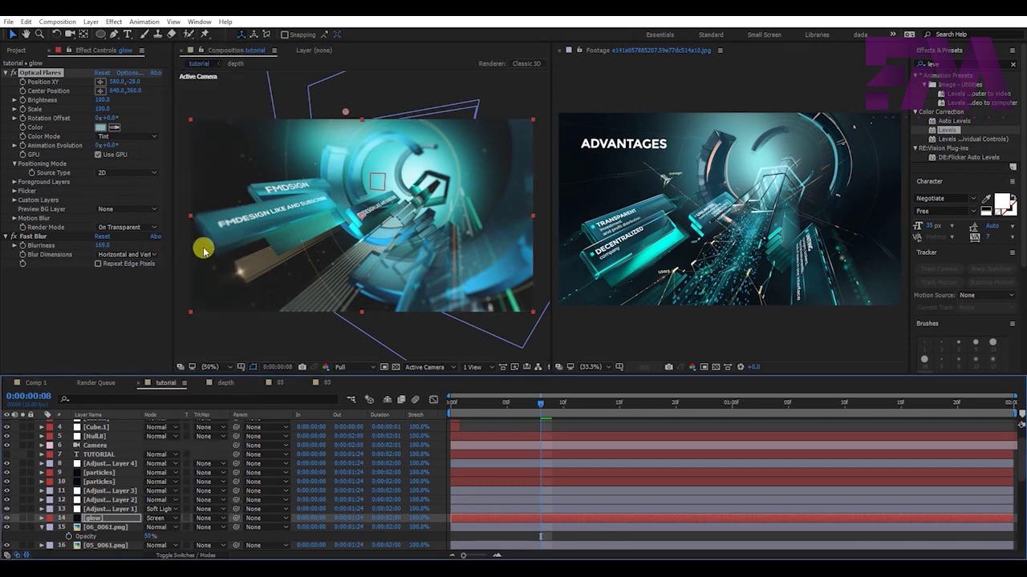
Scale the flare to 50, shift it left, sample its colour, and lower Fast Blur to 227
left_click_drag(101, 108, 96, 112)
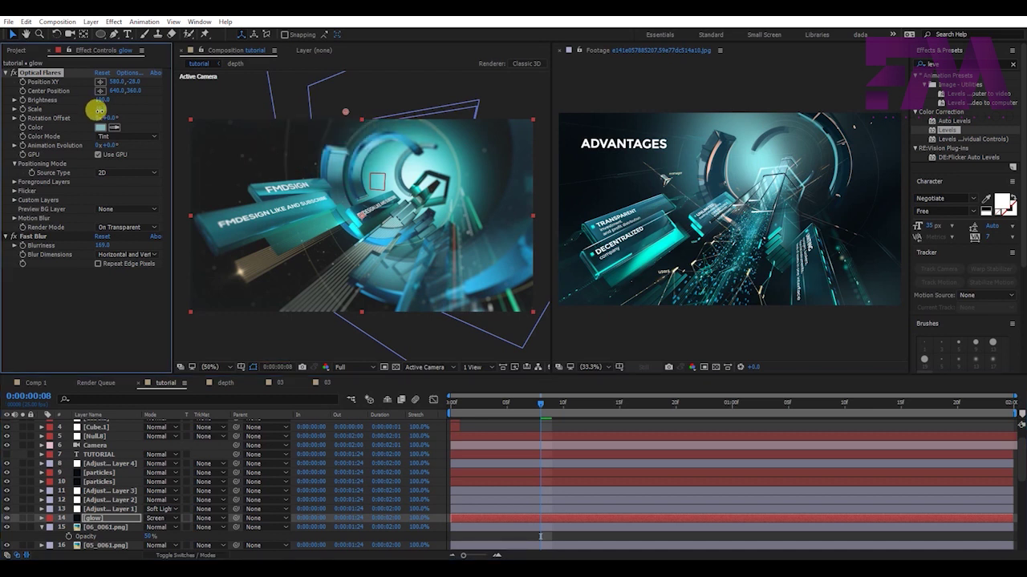
left_click_drag(97, 110, 99, 109)
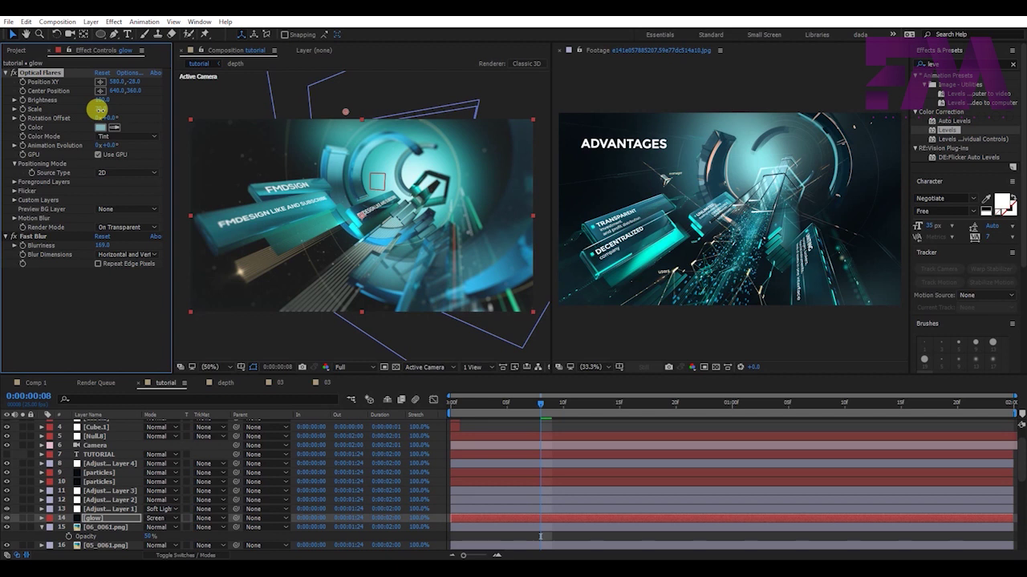
left_click(121, 237)
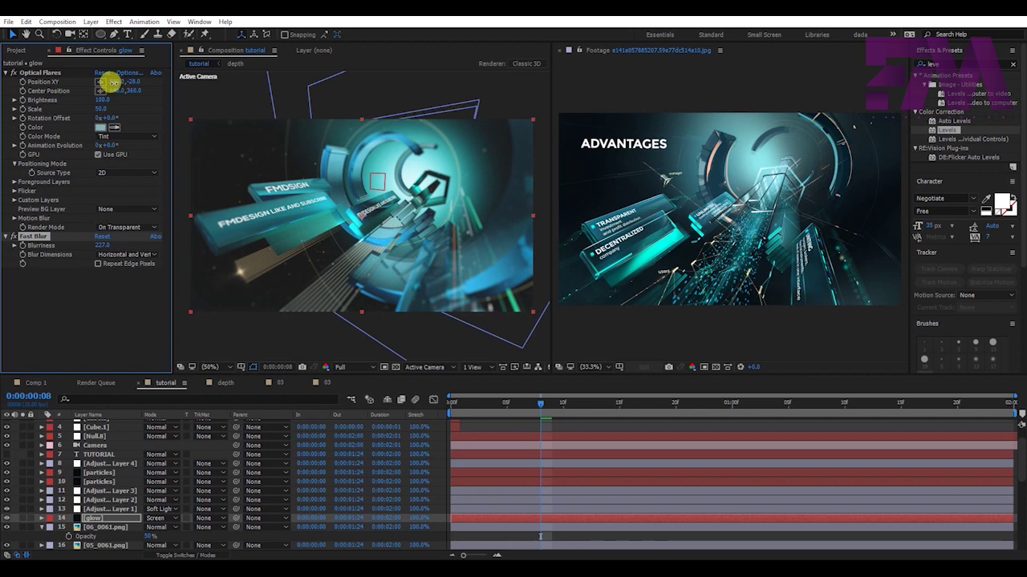
left_click_drag(113, 82, 72, 87)
left_click(114, 126)
left_click(457, 166)
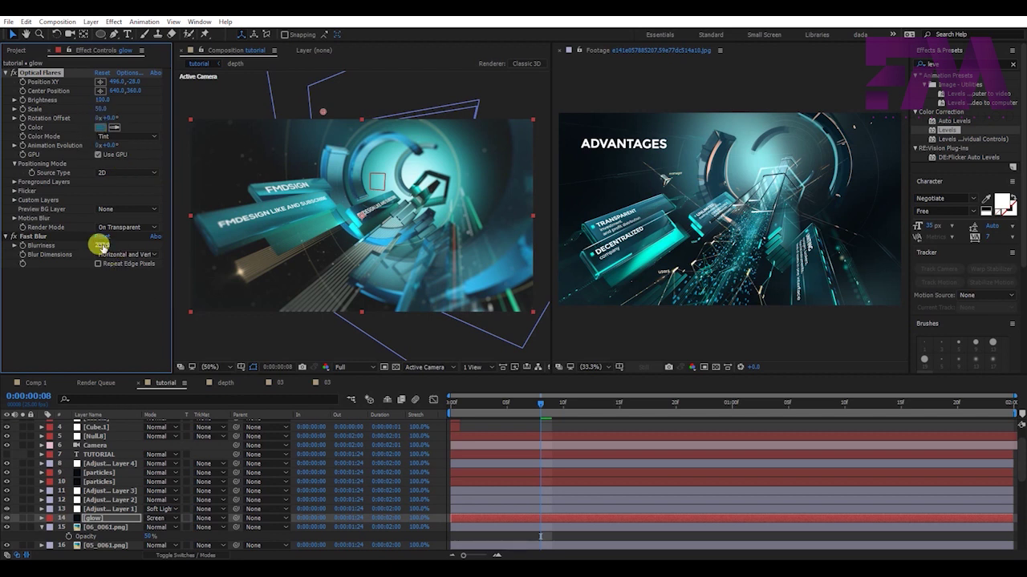
left_click_drag(103, 246, 80, 249)
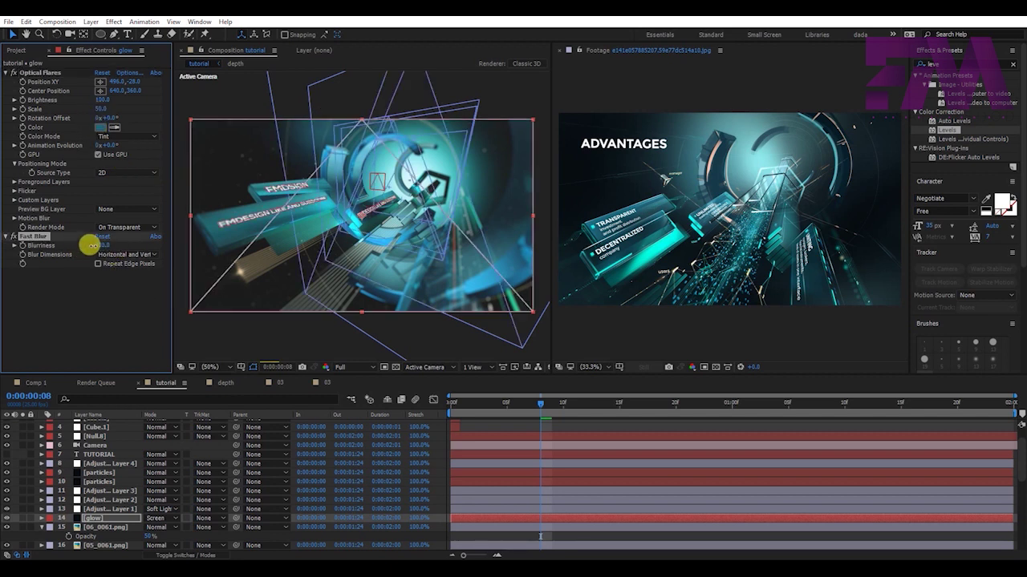
Set the flare colour to cyan blue 209CC0
left_click(101, 136)
left_click(101, 128)
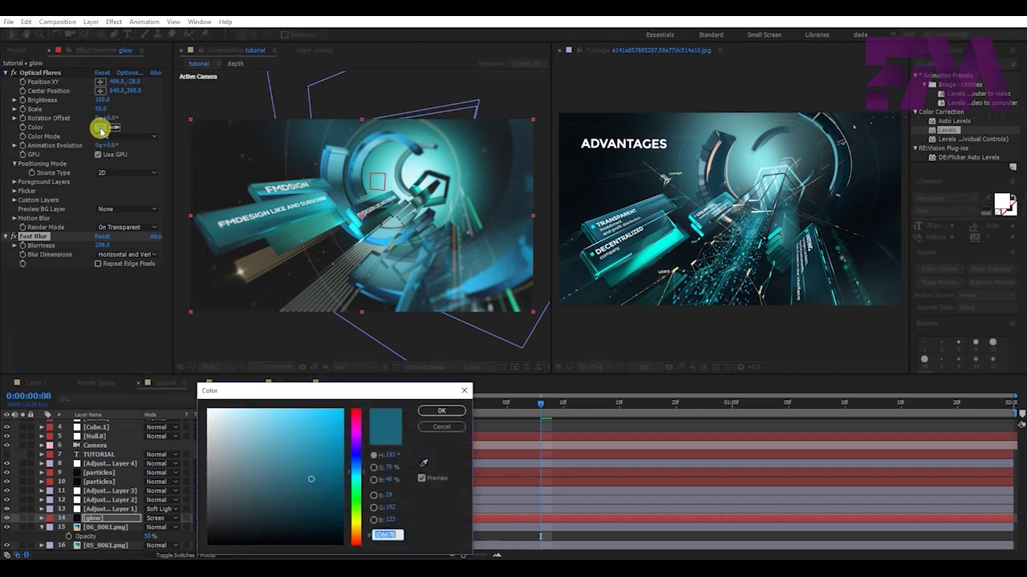
left_click_drag(305, 447, 318, 440)
left_click(441, 410)
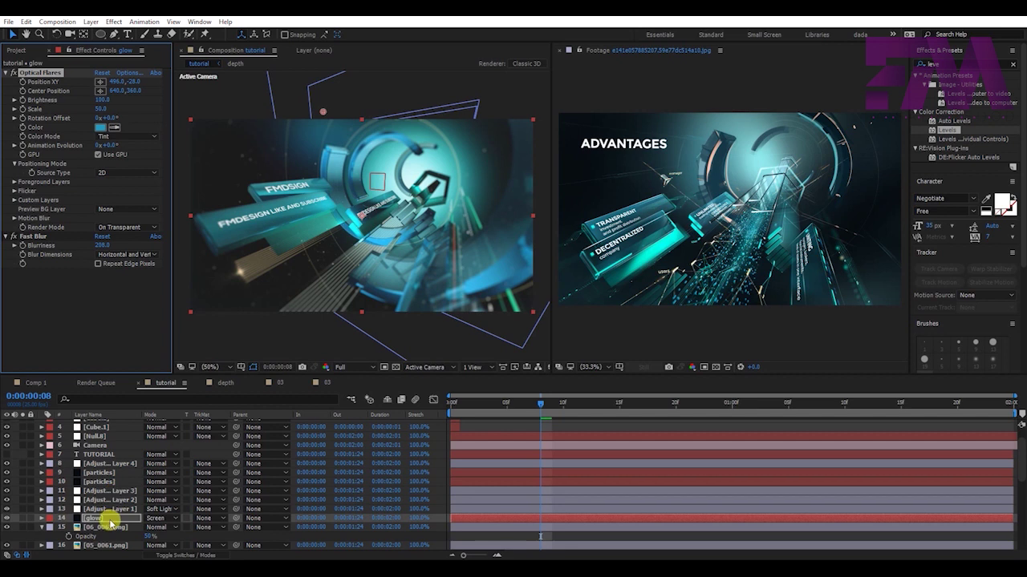
Duplicate the glow layer, move its flare to the lower right, and set Overlay blending
left_click(102, 521)
key("ctrl+d")
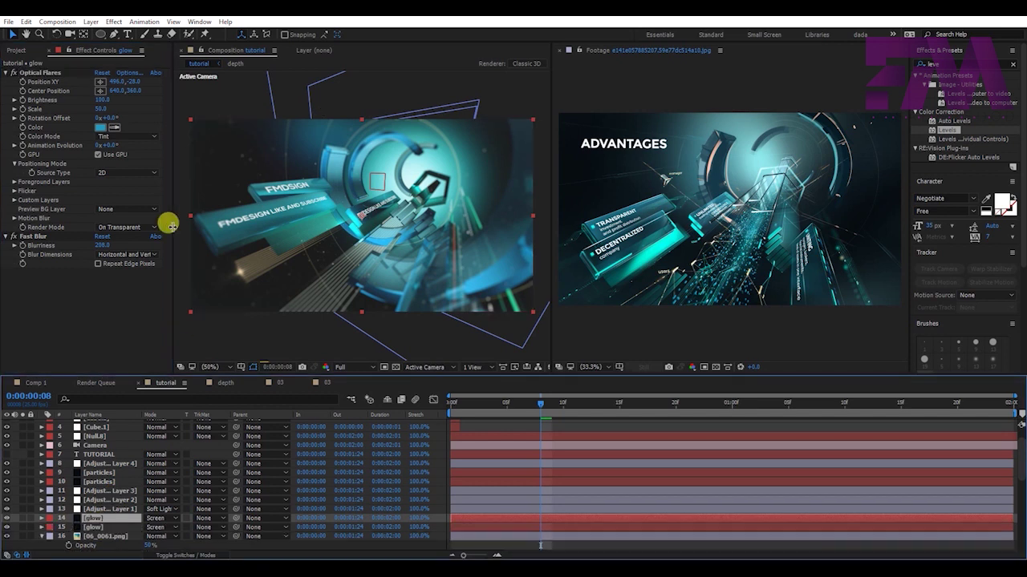
left_click(100, 81)
left_click(524, 287)
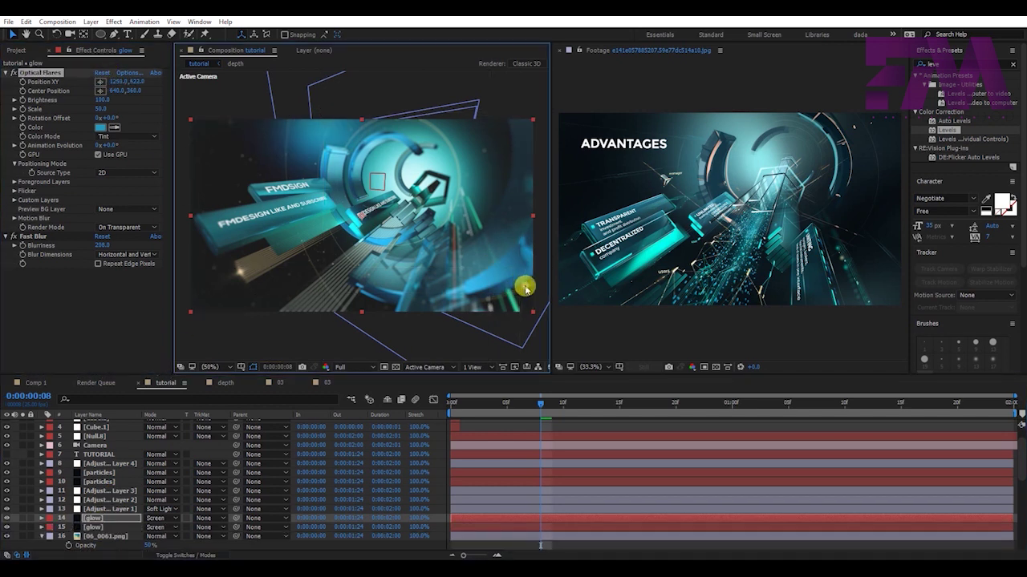
left_click(539, 293)
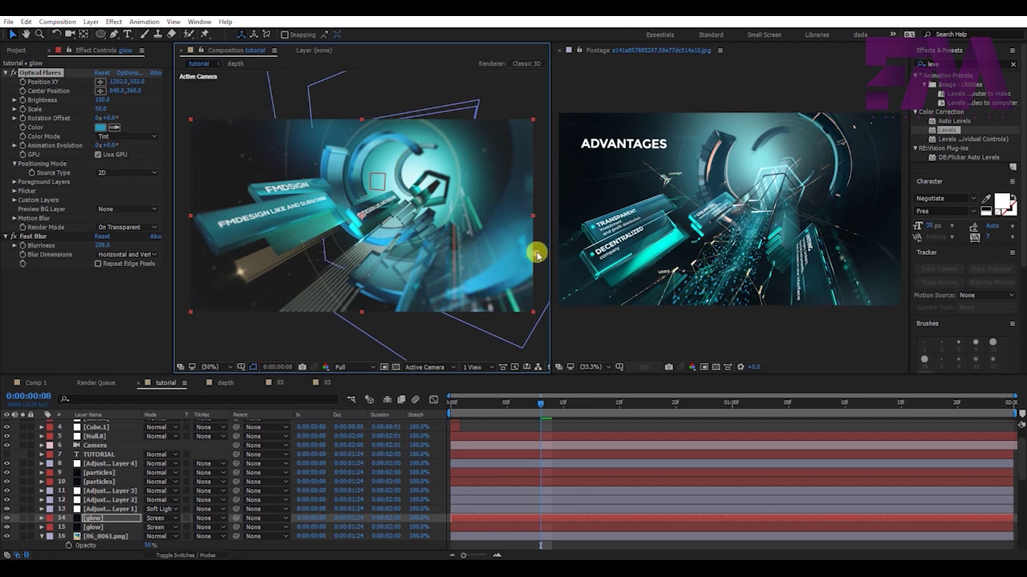
left_click(157, 518)
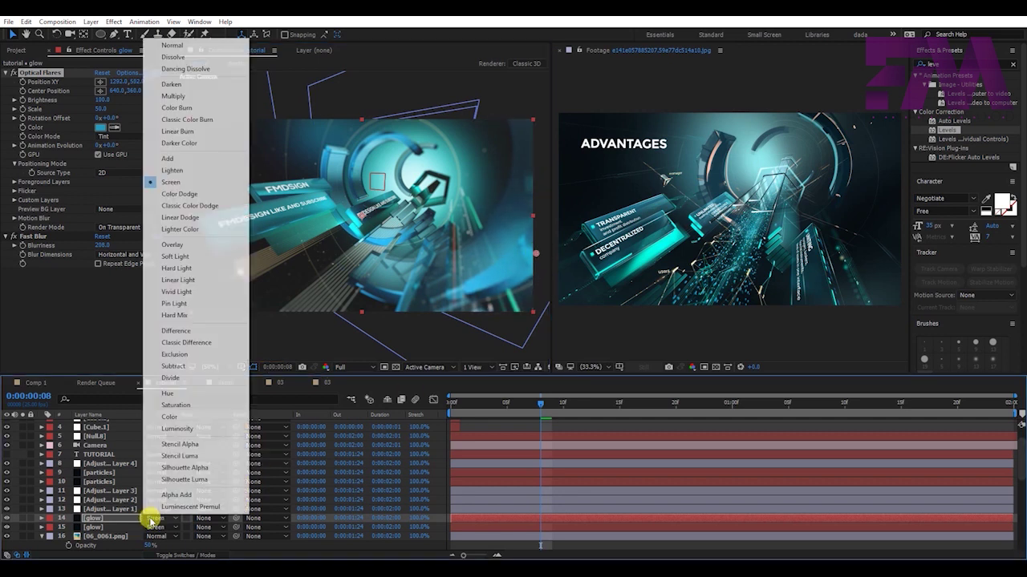
left_click(189, 244)
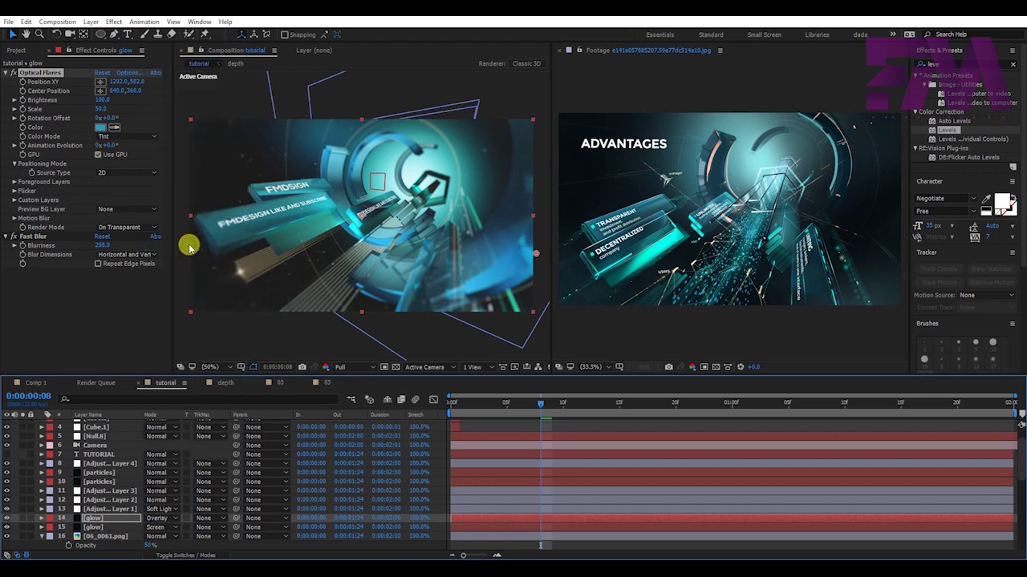
Duplicate the Overlay glow layer, place its flare along the left edge, and save
left_click(95, 518)
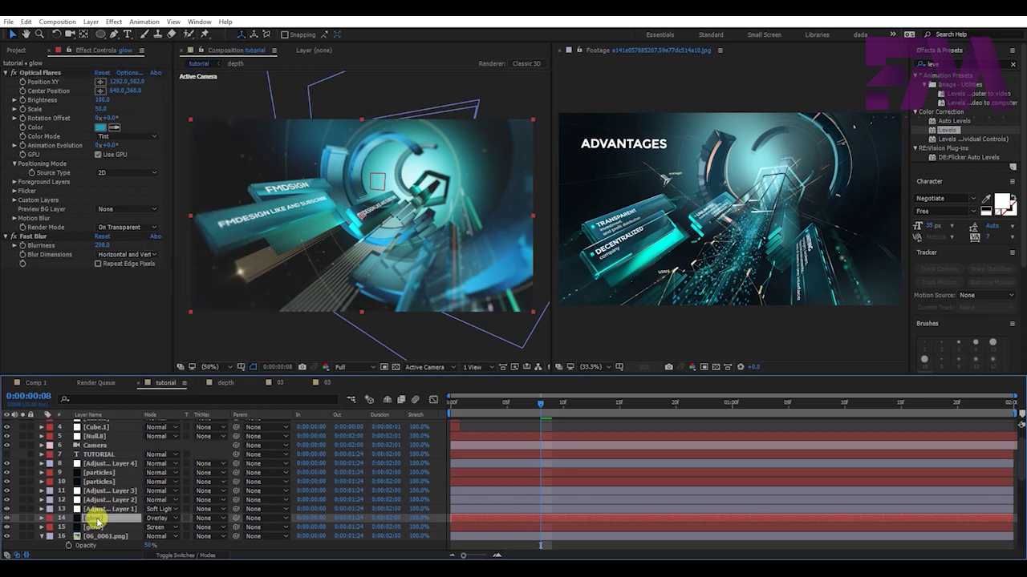
key("ctrl+d")
left_click(100, 81)
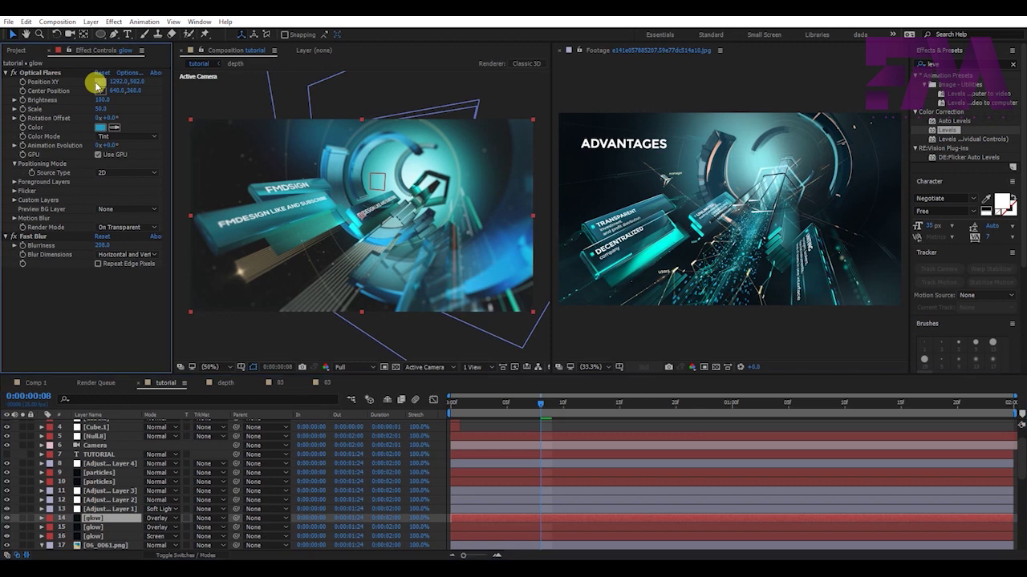
left_click(205, 122)
left_click_drag(205, 122, 184, 233)
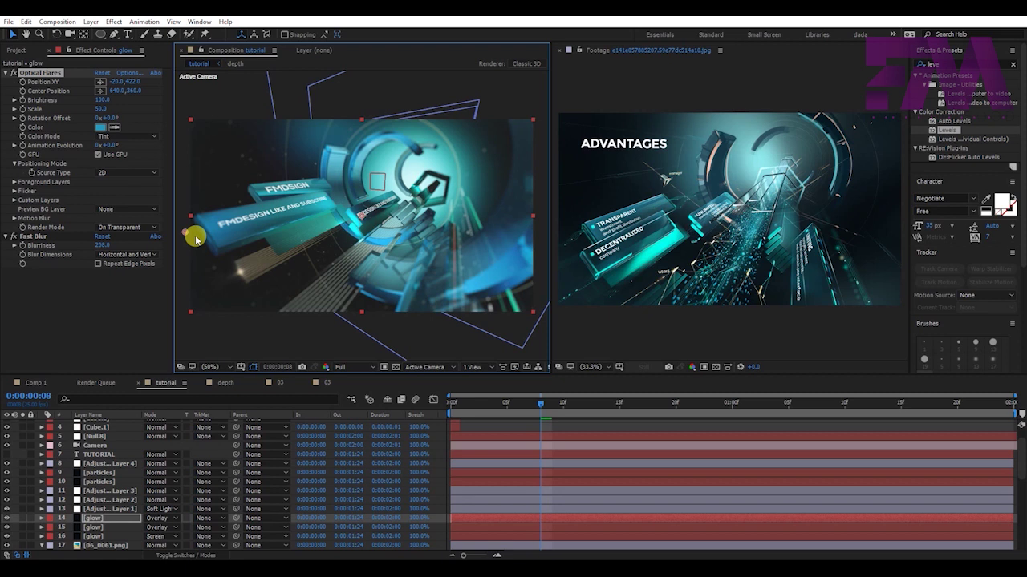
left_click(194, 336)
key("ctrl+s")
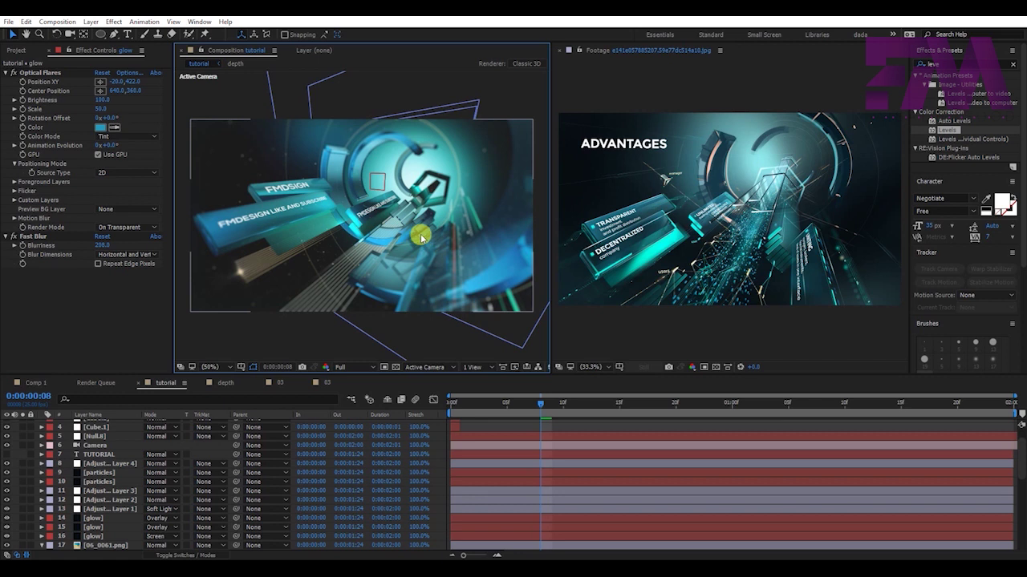
left_click(10, 50)
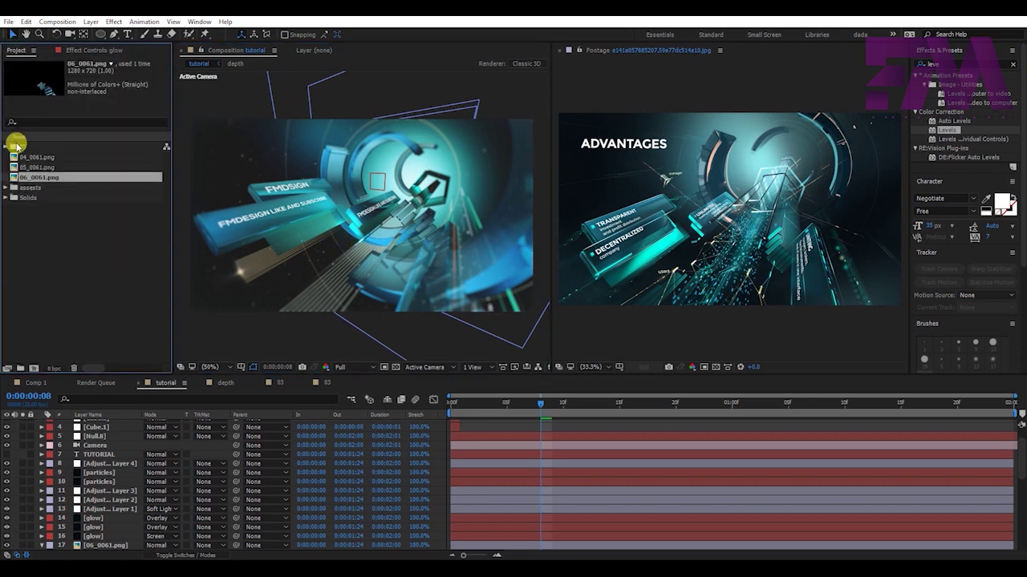
Close the footage viewer and fit the composition to the viewer
left_click(560, 53)
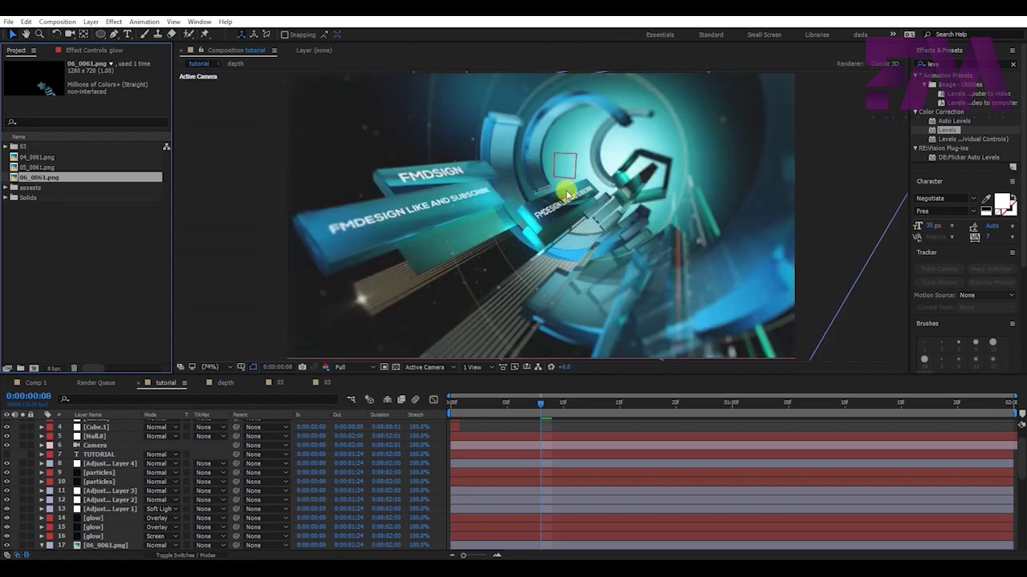
left_click(213, 367)
left_click(225, 174)
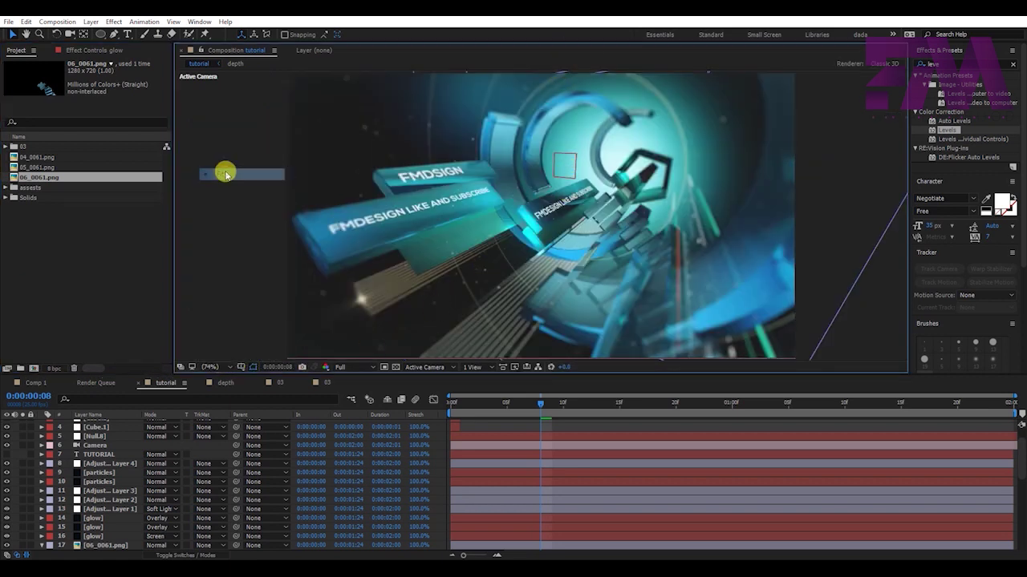
left_click(212, 368)
left_click(224, 185)
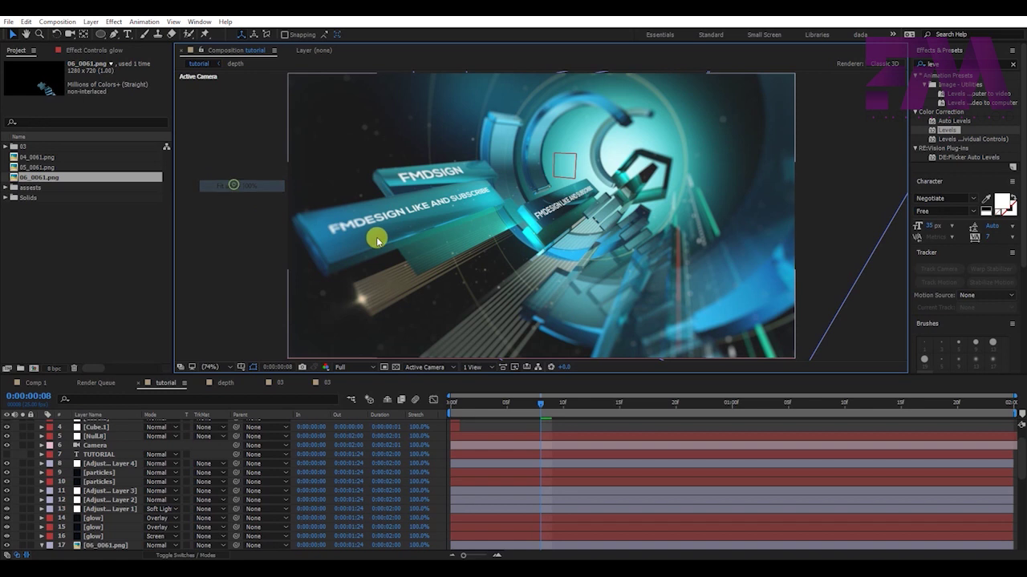
Add a new adjustment layer with the Looks effect and open its editor
right_click(69, 427)
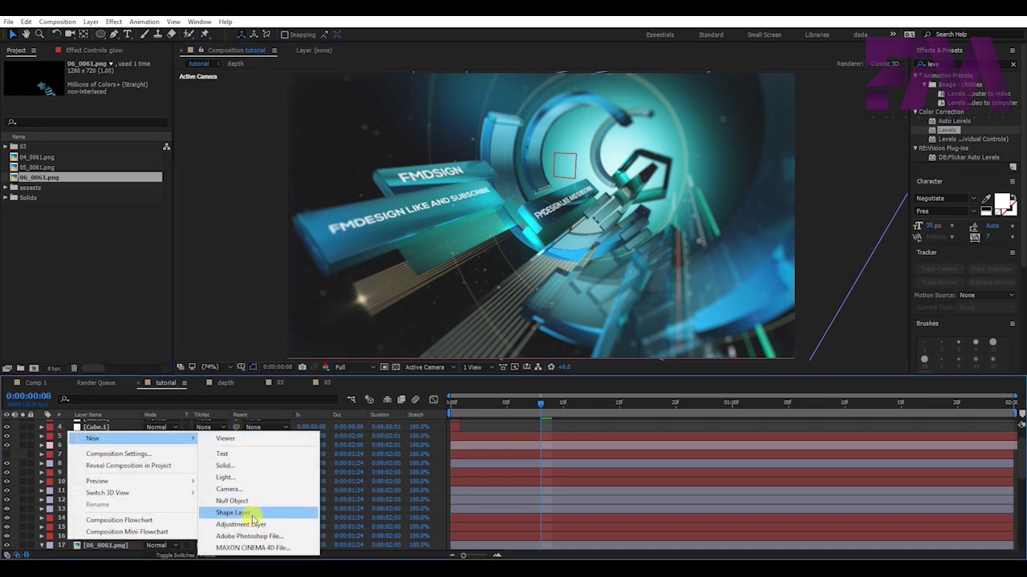
mouse_move(93, 437)
left_click(248, 525)
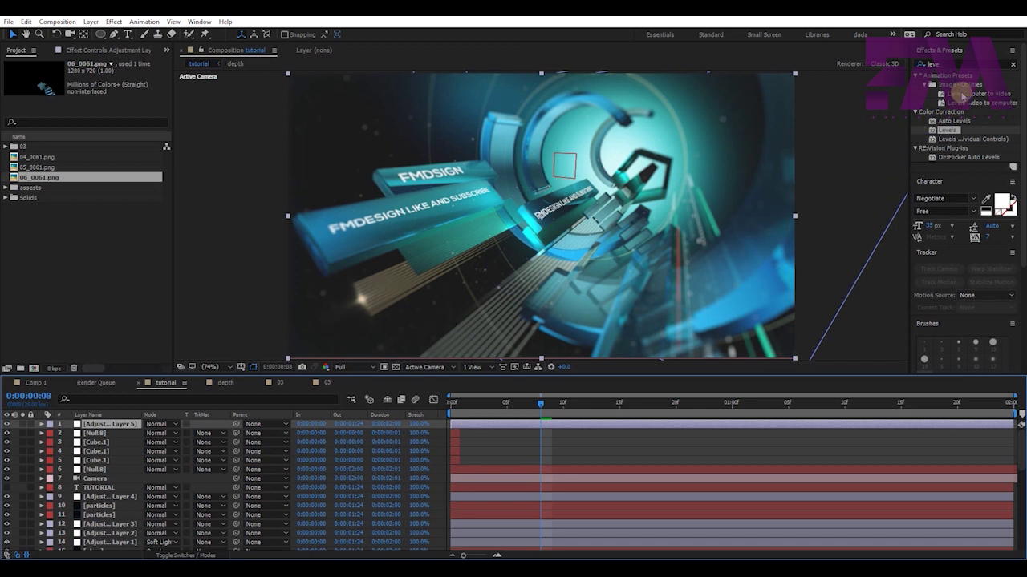
double_click(953, 62)
type("look")
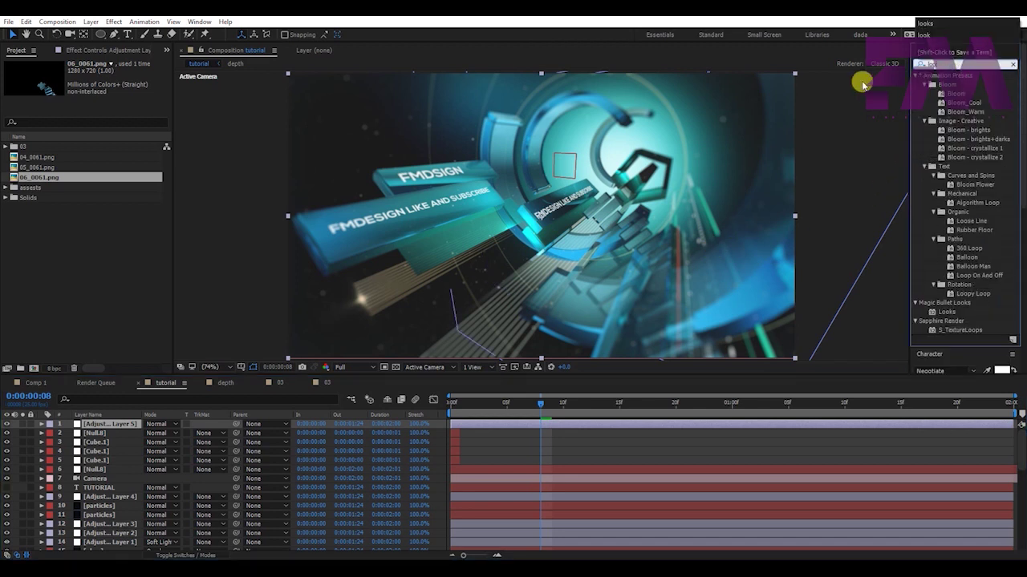
double_click(948, 93)
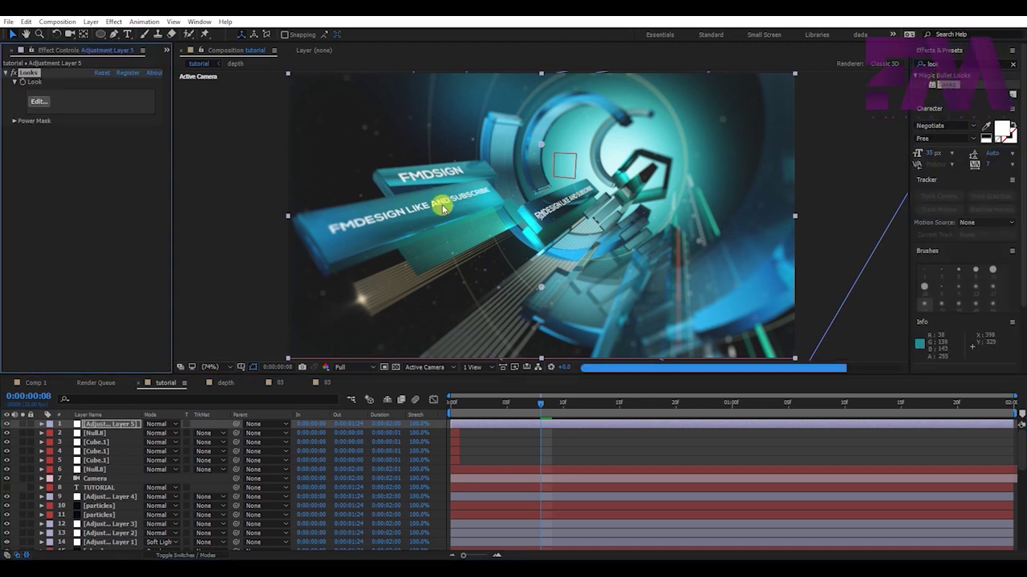
left_click(37, 101)
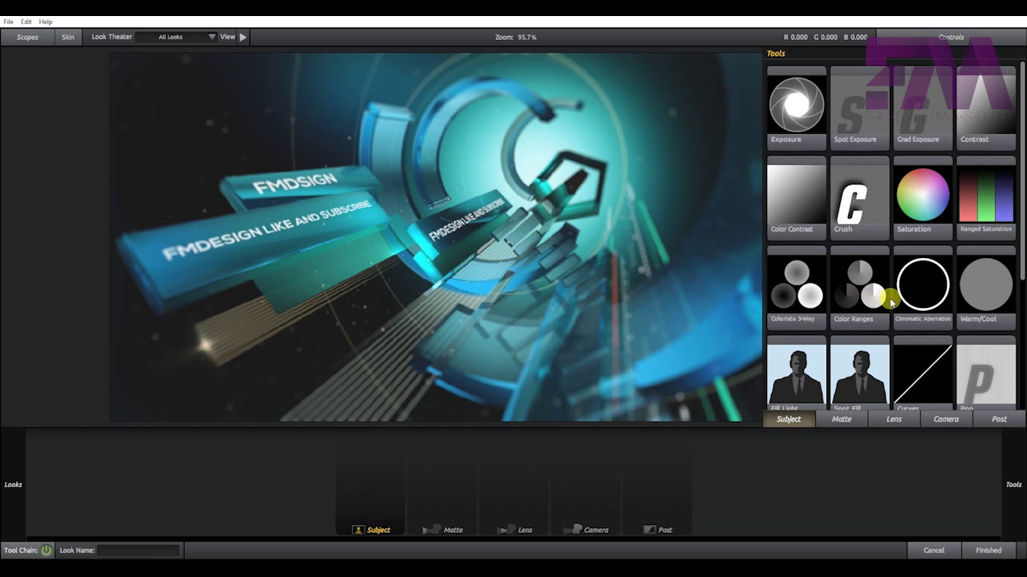
Add Chromatic Aberration at -1.49 Red/Cyan in Looks and apply it, dismissing the serial error
left_click_drag(921, 290, 365, 493)
left_click_drag(989, 82, 922, 82)
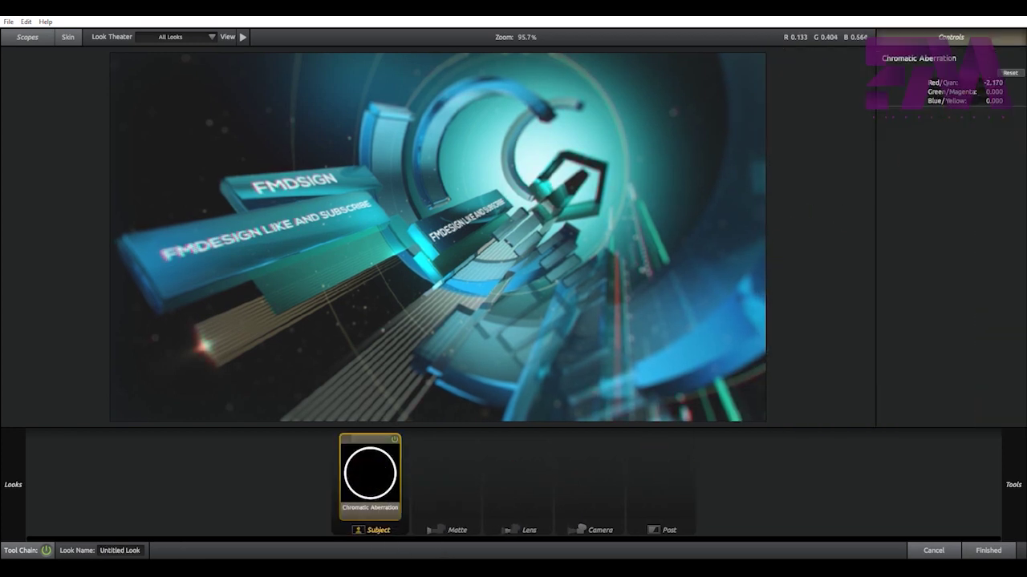
left_click_drag(989, 83, 963, 82)
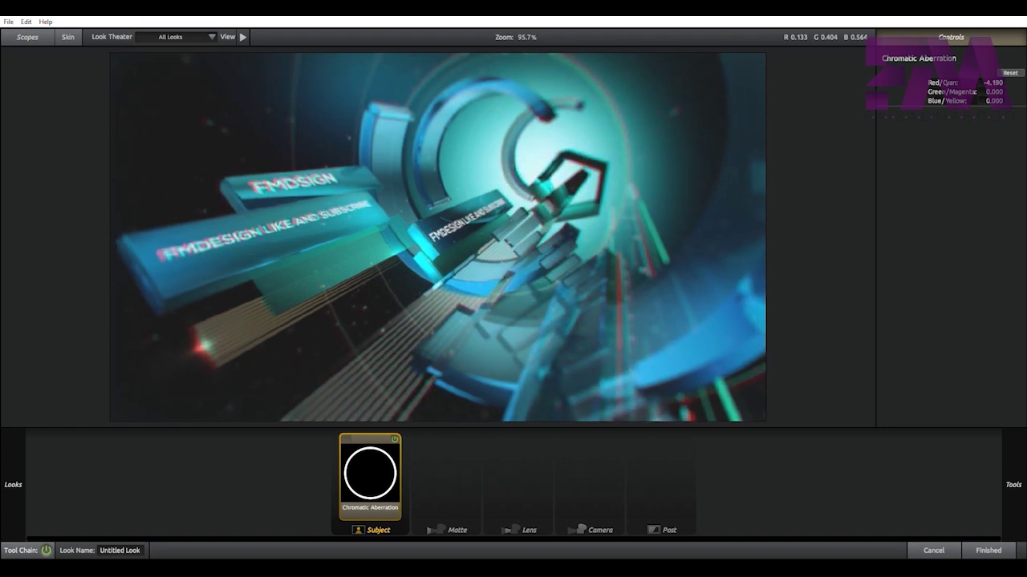
left_click_drag(962, 82, 982, 82)
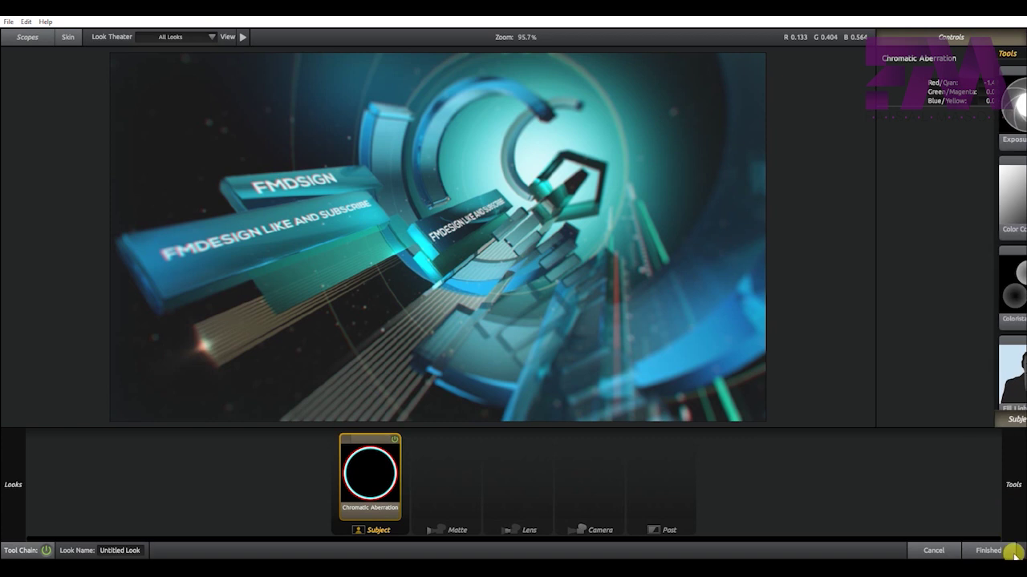
left_click(988, 550)
left_click(618, 328)
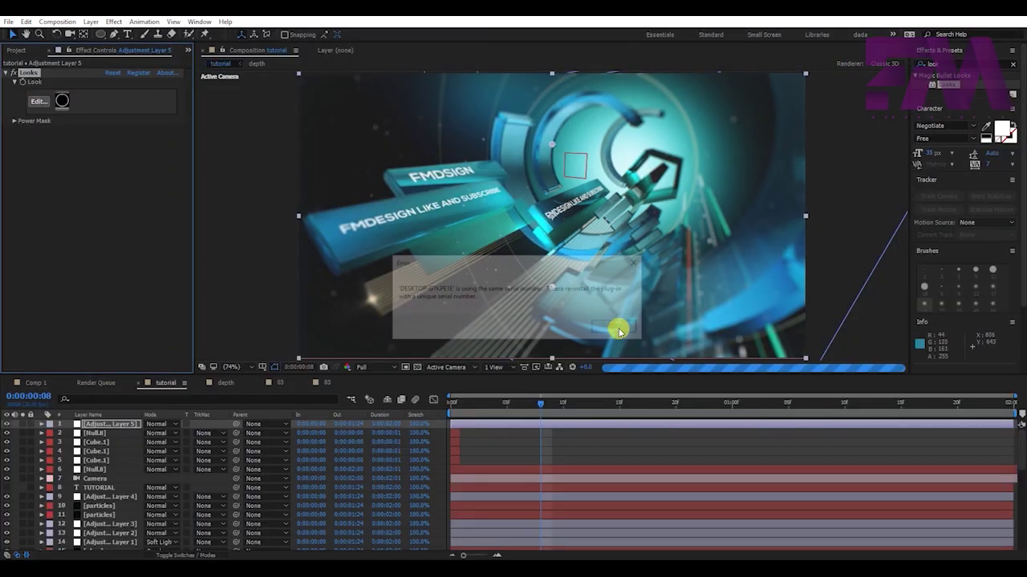
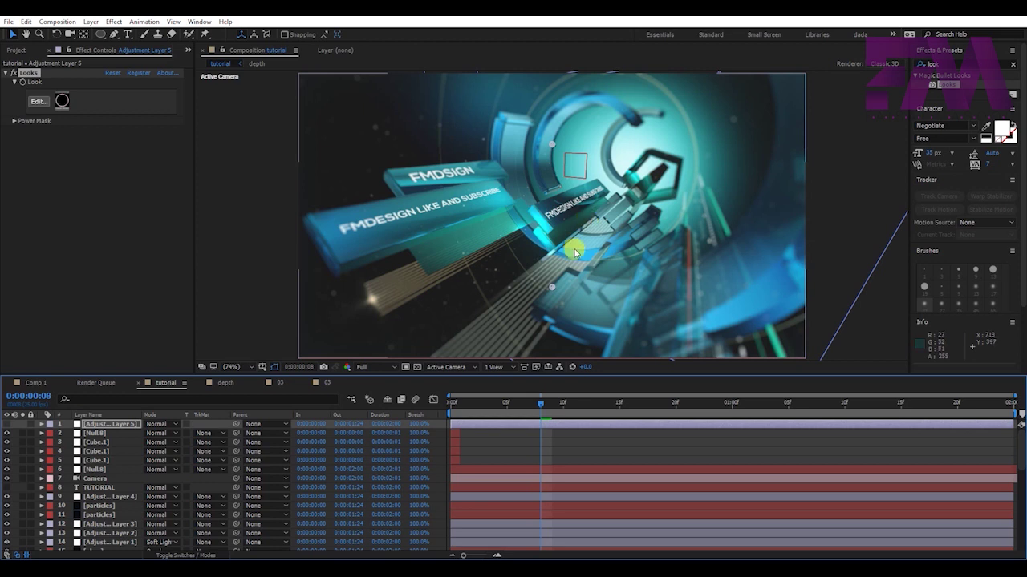
Create a new adjustment layer and apply the Hue/Saturation effect to it
key("F2")
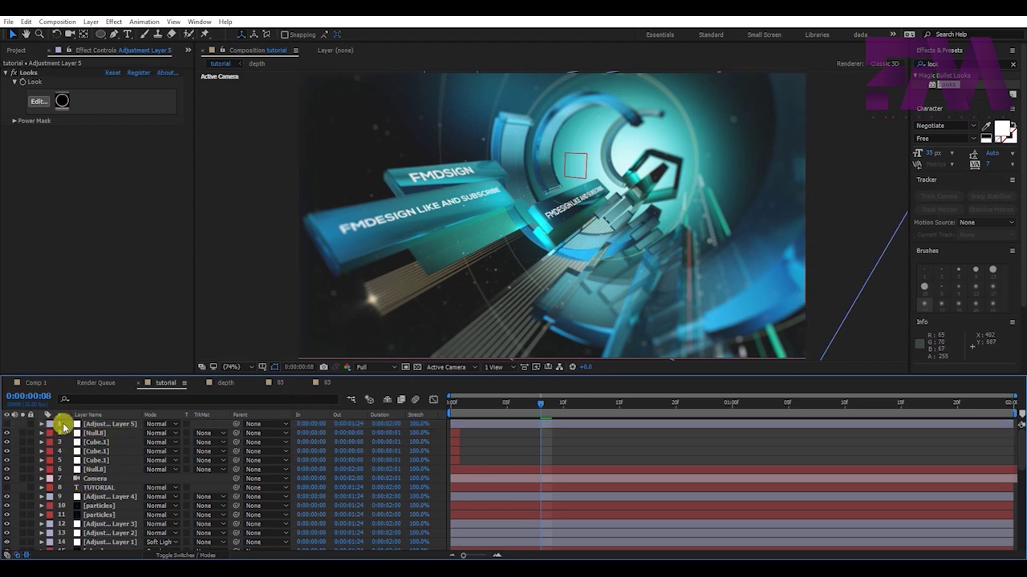
right_click(64, 426)
mouse_move(90, 431)
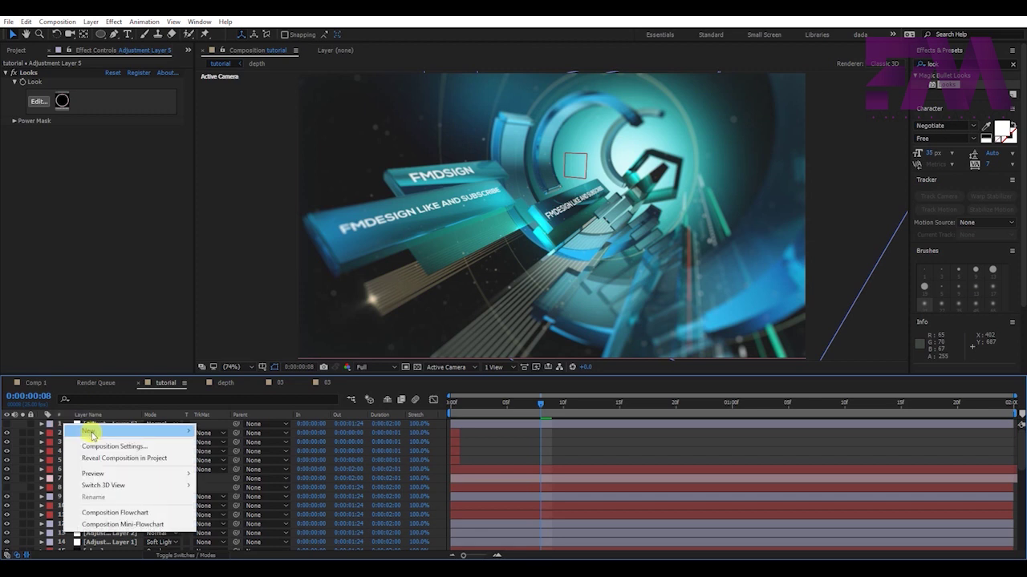
left_click(237, 518)
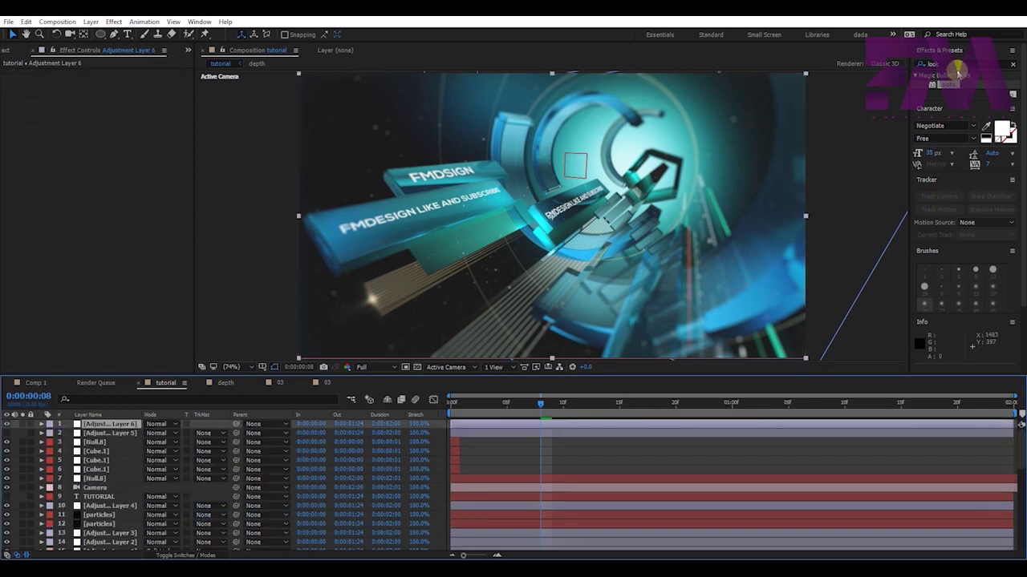
type("hue")
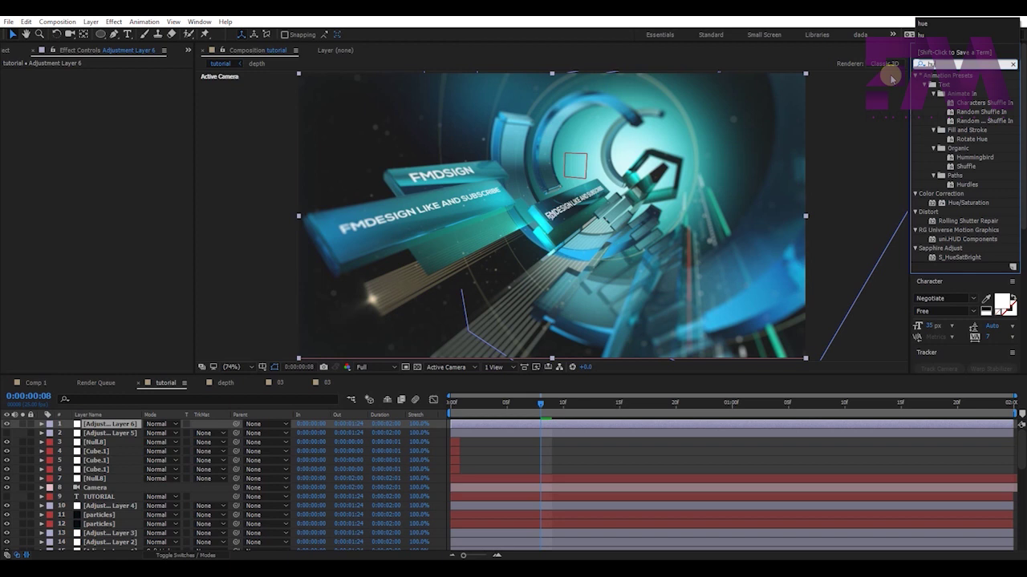
left_click(962, 123)
double_click(961, 122)
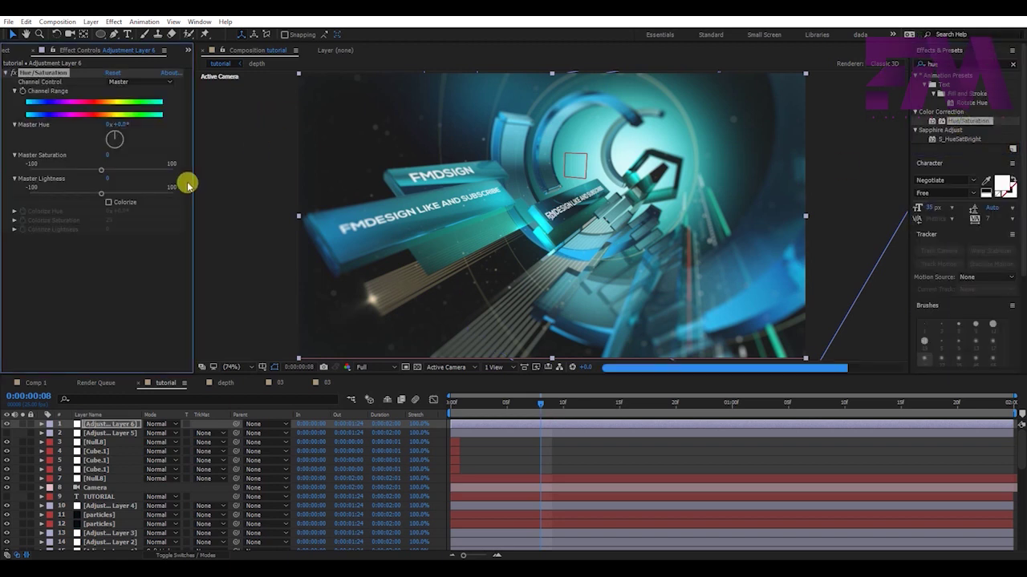
Enable Colorize, set the layer blend mode to Soft Light, and adjust Colorize Saturation to 22
left_click(109, 202)
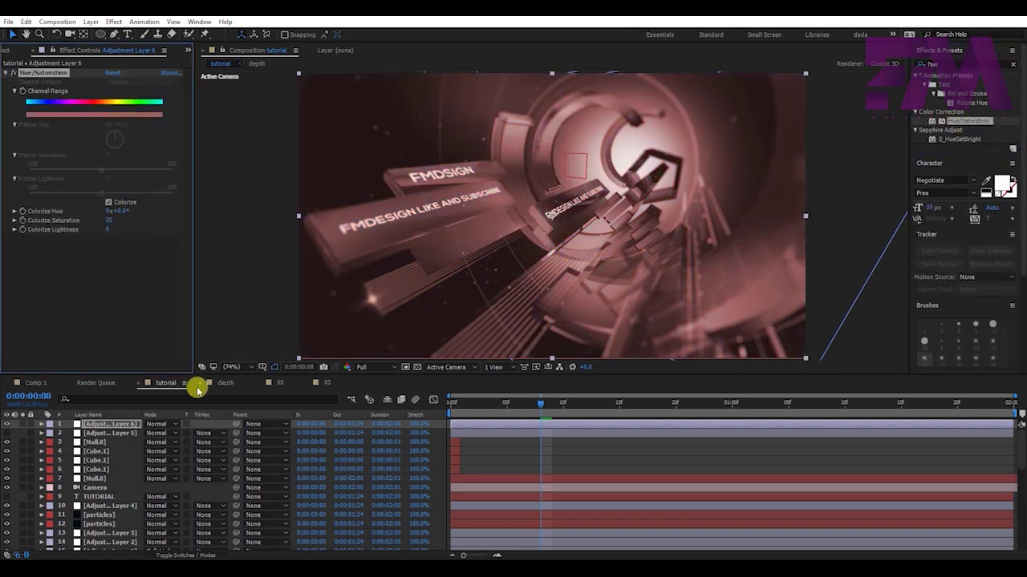
left_click(154, 424)
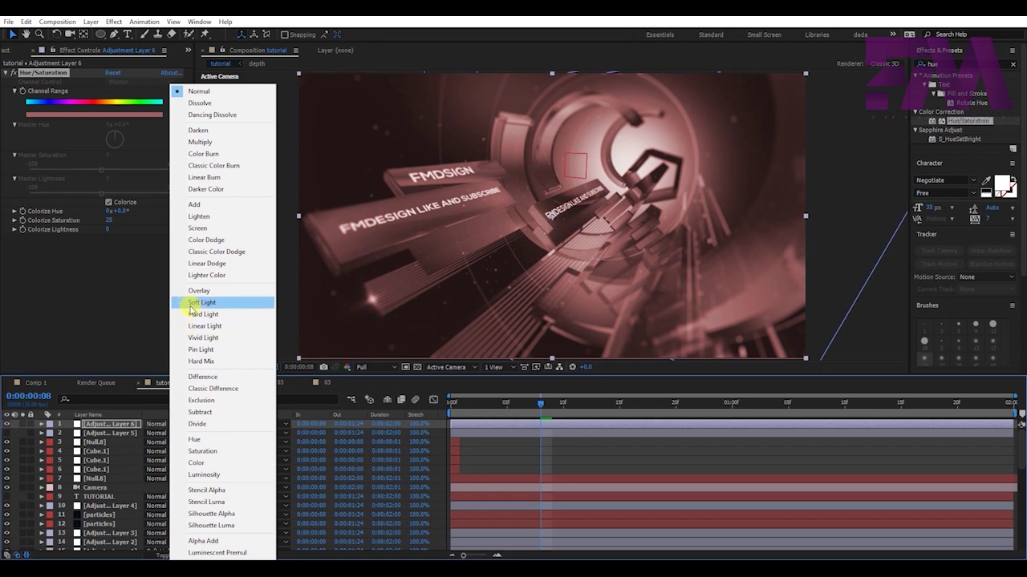
left_click(201, 302)
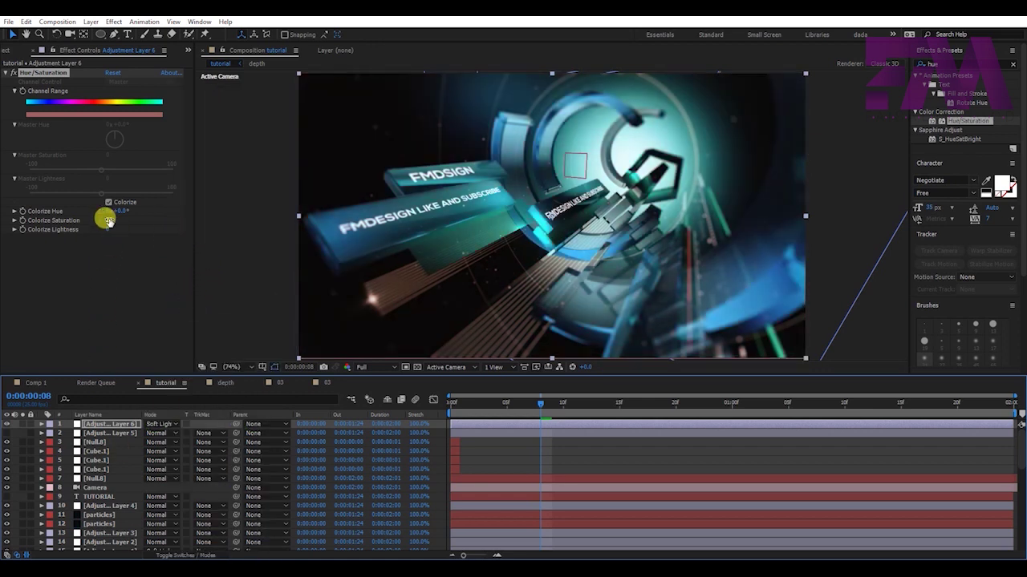
left_click_drag(109, 220, 103, 222)
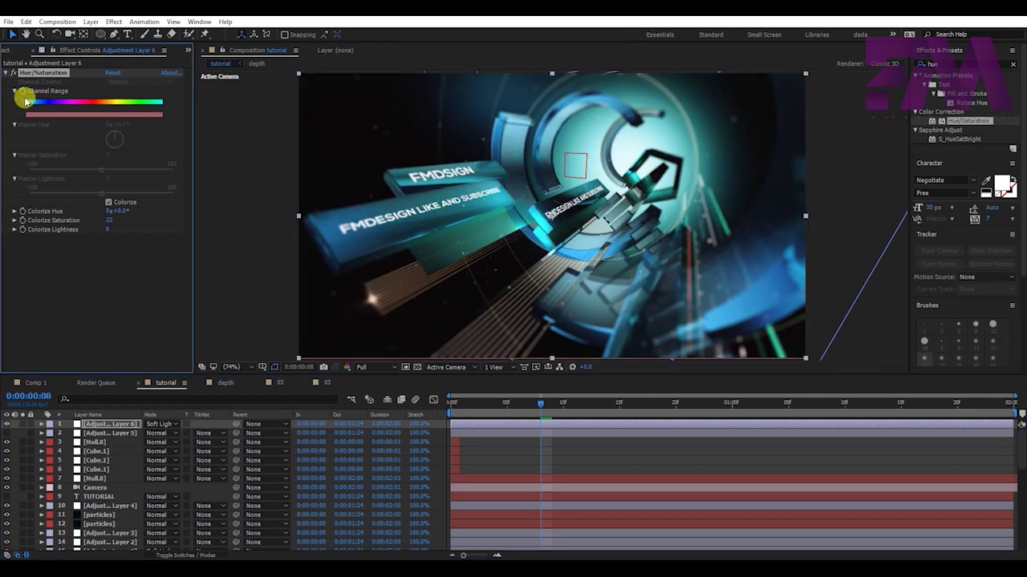
Toggle the Hue/Saturation grade off and on to compare the scene
left_click(15, 73)
left_click(14, 73)
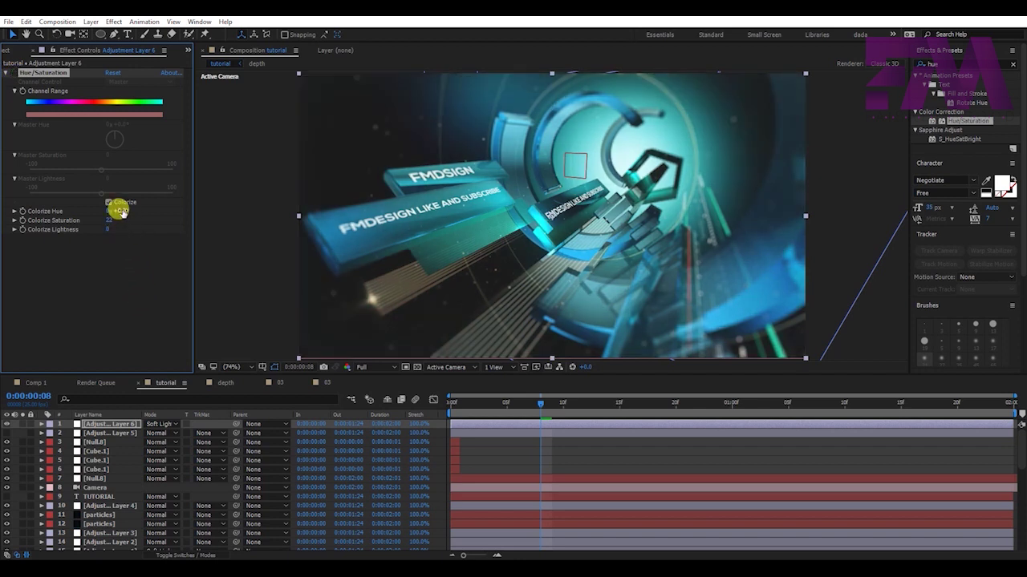
left_click(12, 72)
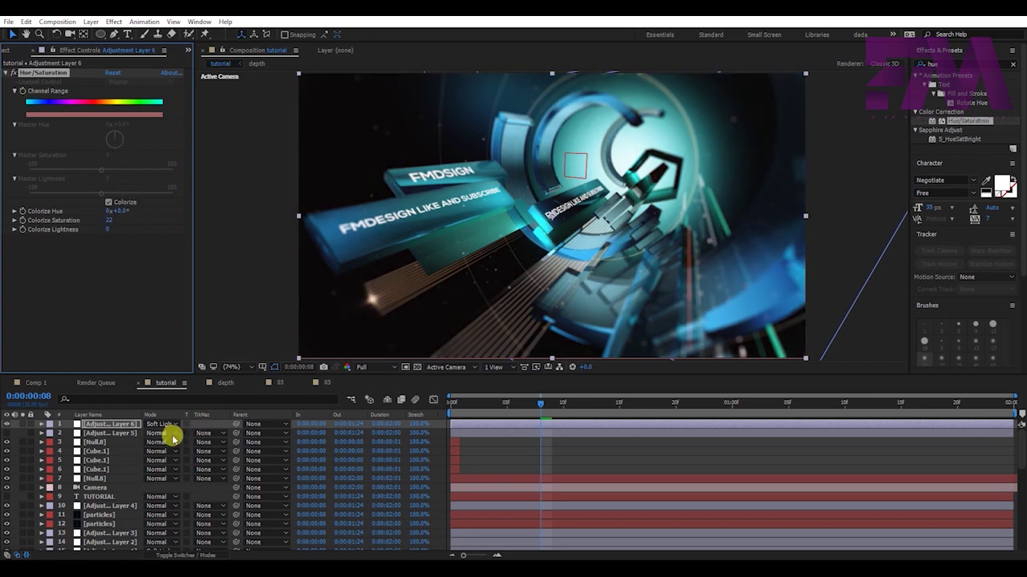
Lower the adjustment layer's opacity to about 61% and shift Colorize Hue to +54°
key("t")
left_click_drag(144, 433, 130, 434)
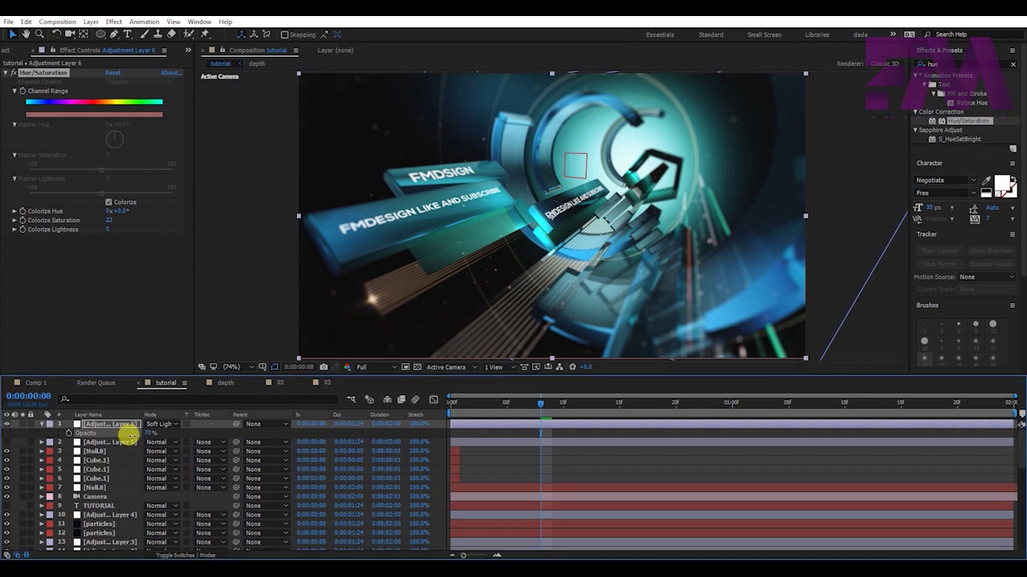
left_click(127, 433)
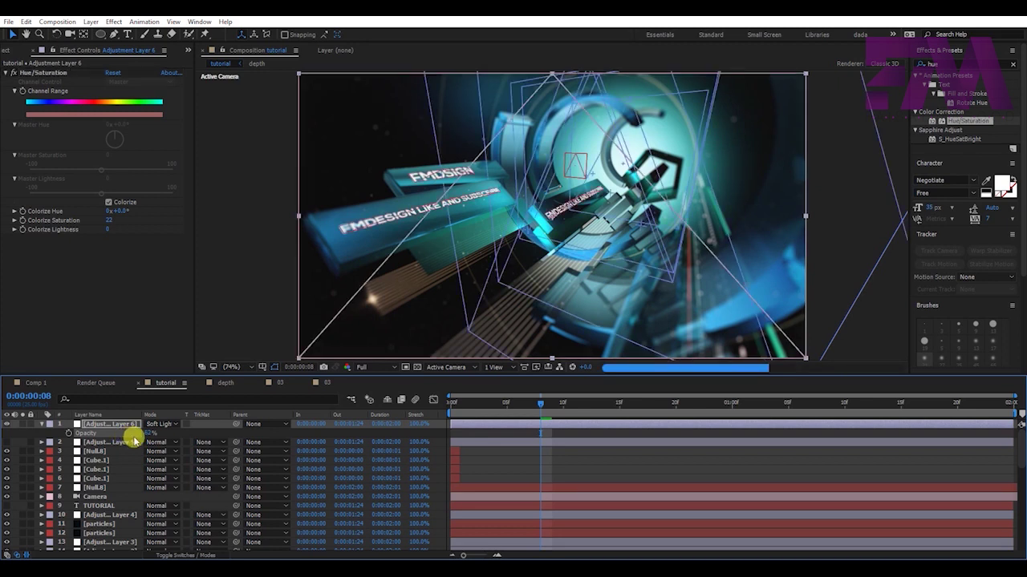
left_click_drag(120, 213, 156, 220)
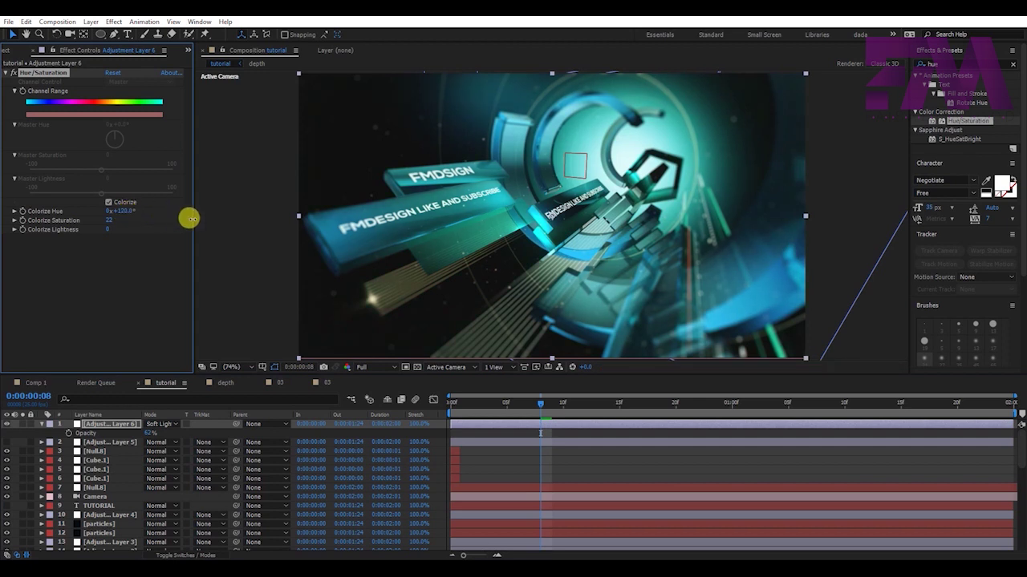
left_click_drag(156, 220, 159, 225)
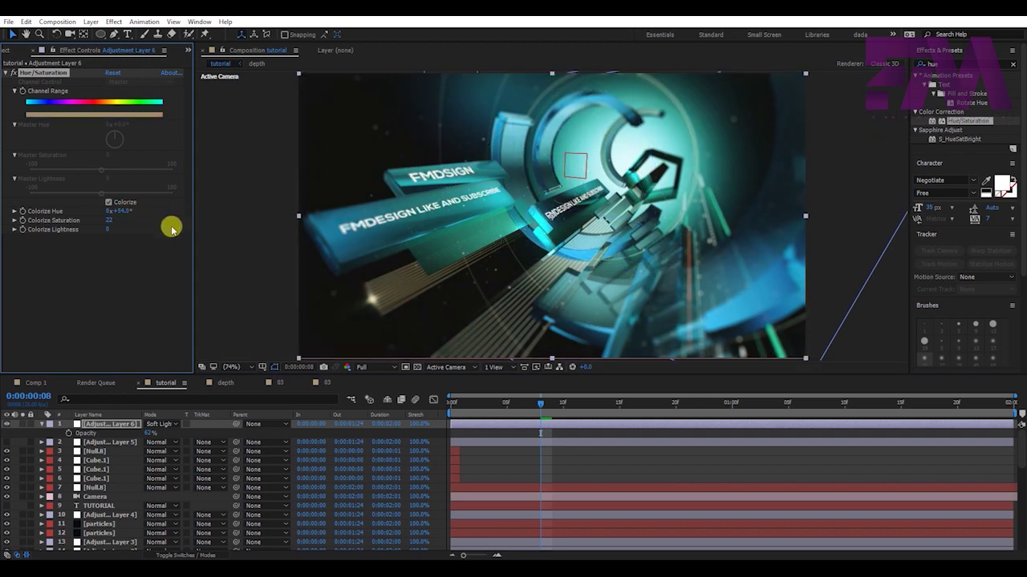
left_click(237, 227)
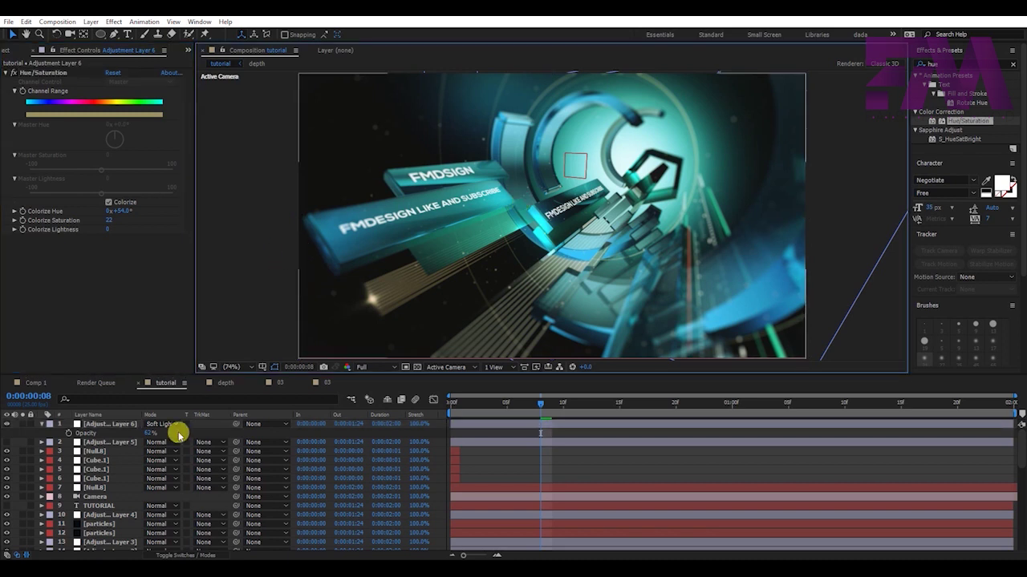
Lower Colorize Saturation to 16, save the project, and collapse the layer
left_click(108, 219)
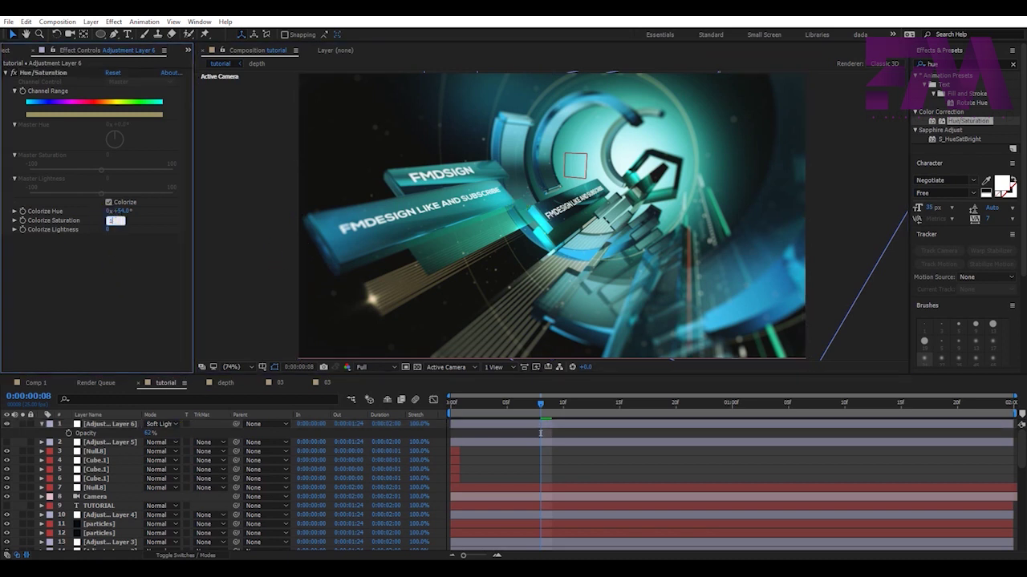
key("Return")
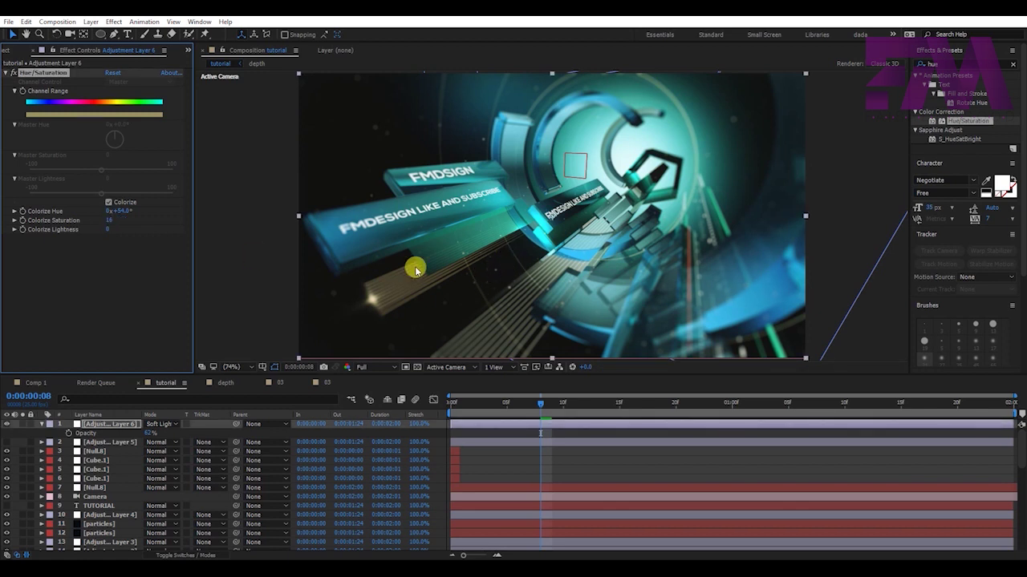
left_click(228, 219)
key("ctrl+s")
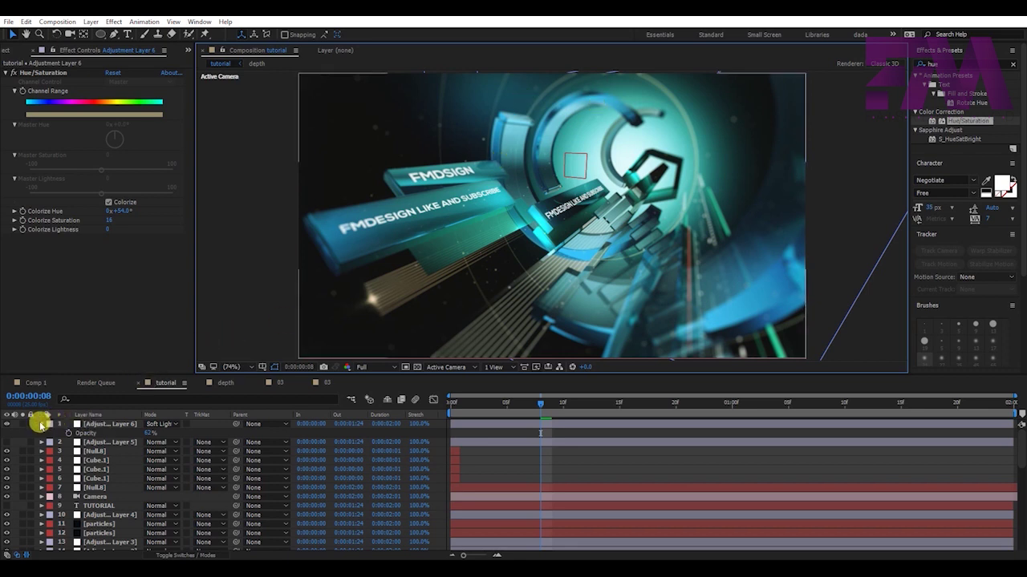
left_click(41, 424)
Add a new white solid layer to the composition
right_click(65, 429)
mouse_move(91, 432)
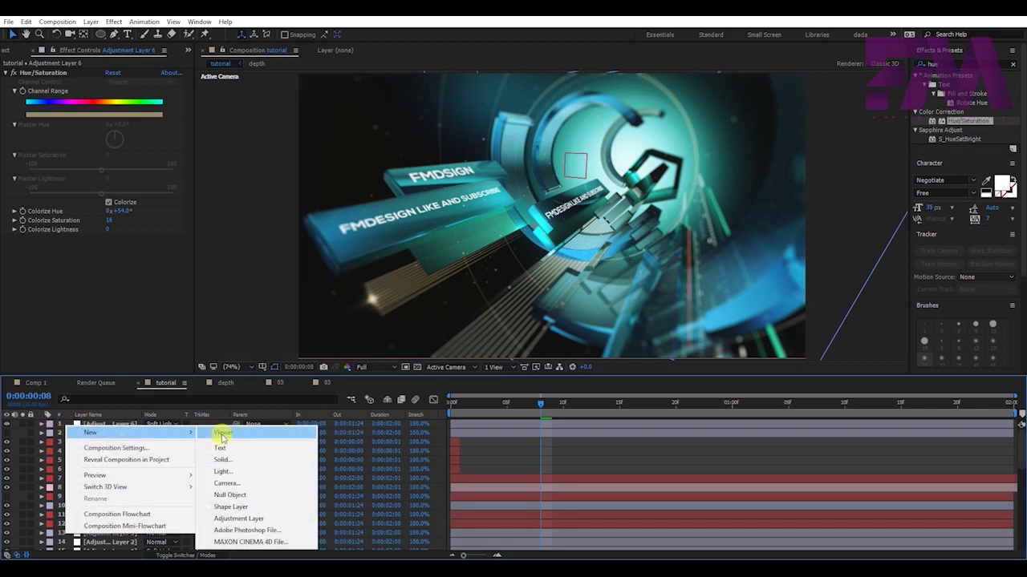
left_click(225, 457)
left_click(394, 370)
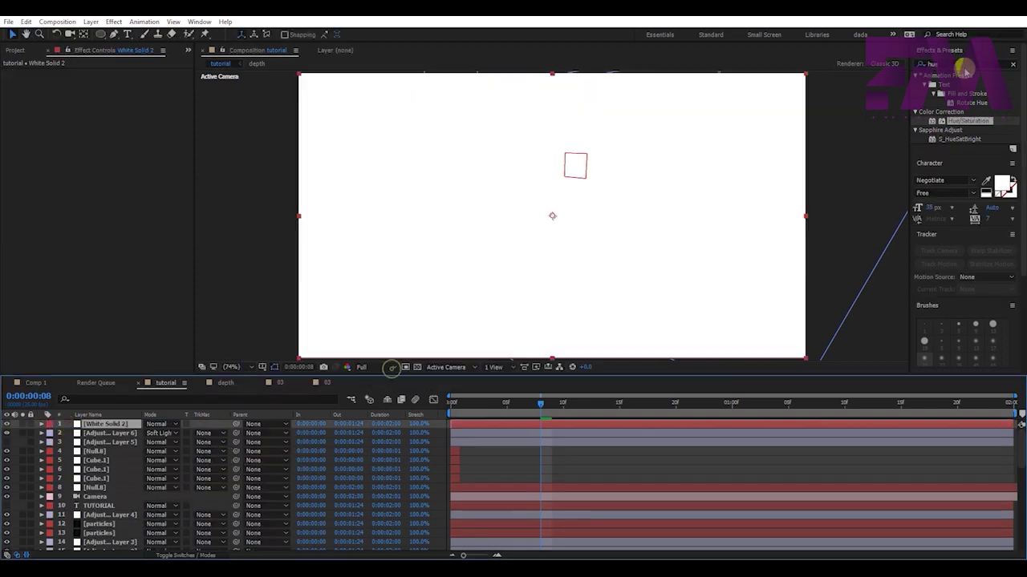
Apply Optical Flares to the white solid, rendering On Transparent, and open its Options window
left_click(959, 63)
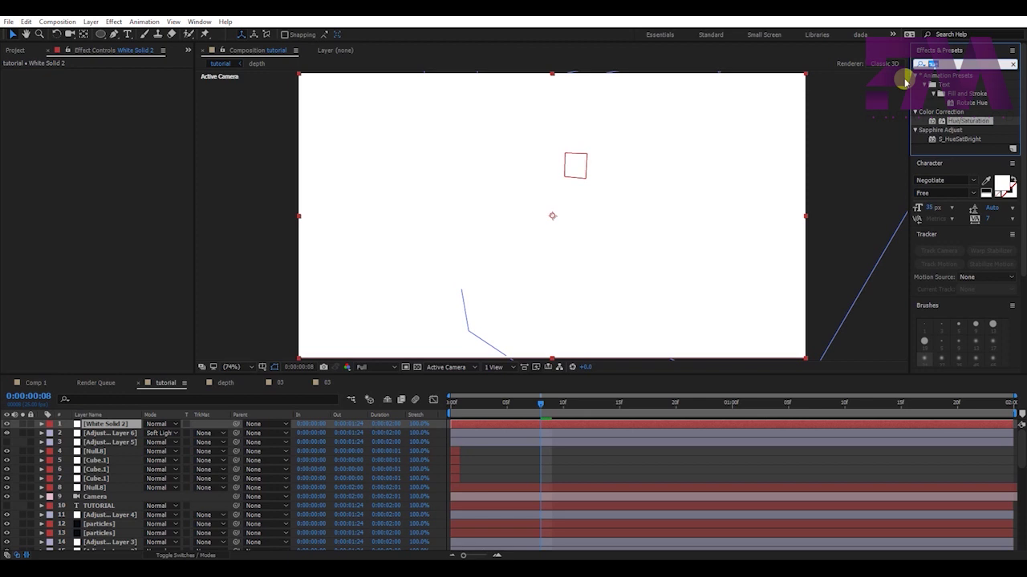
type("optical")
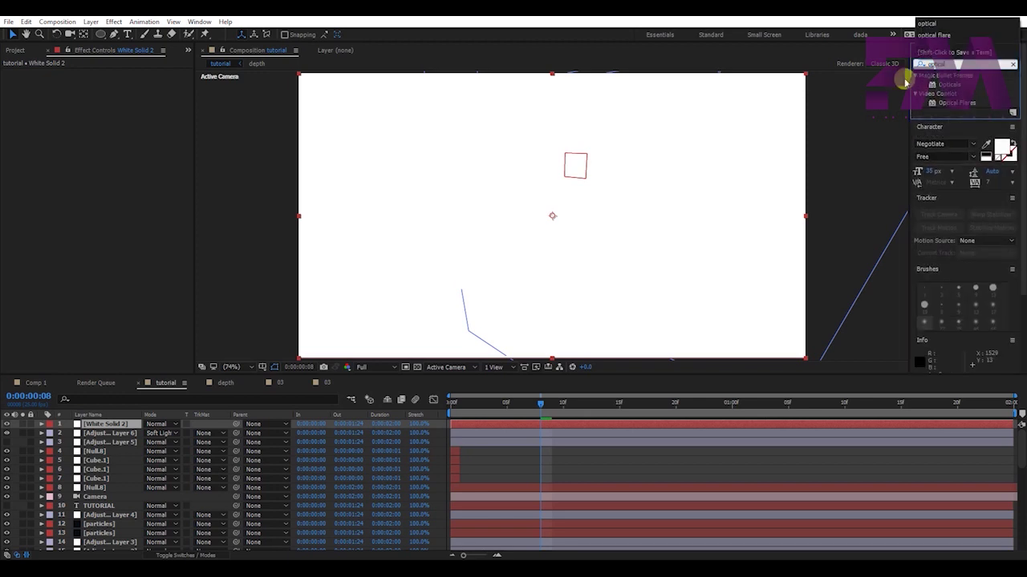
double_click(942, 102)
left_click(128, 228)
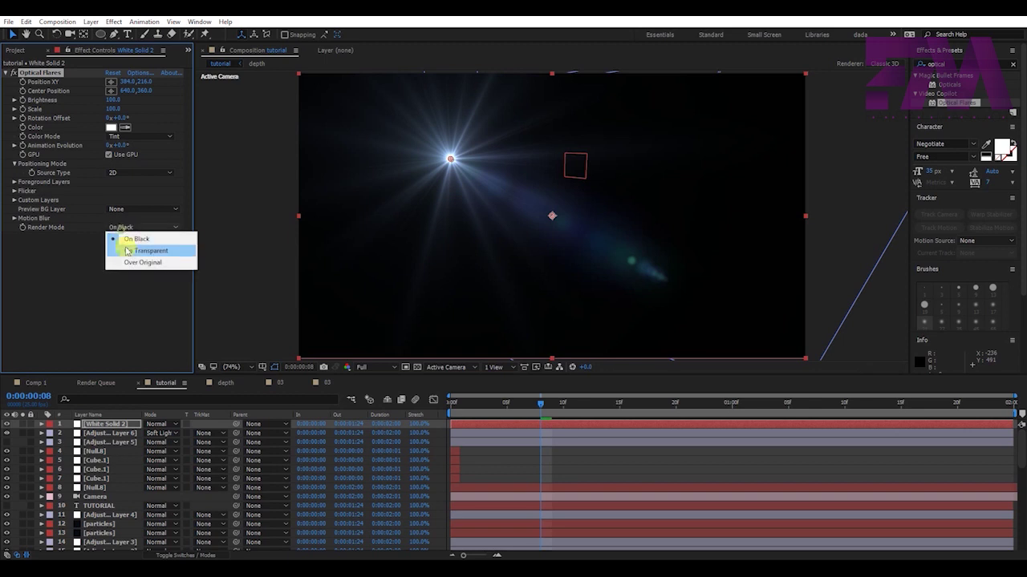
left_click(131, 251)
left_click(139, 72)
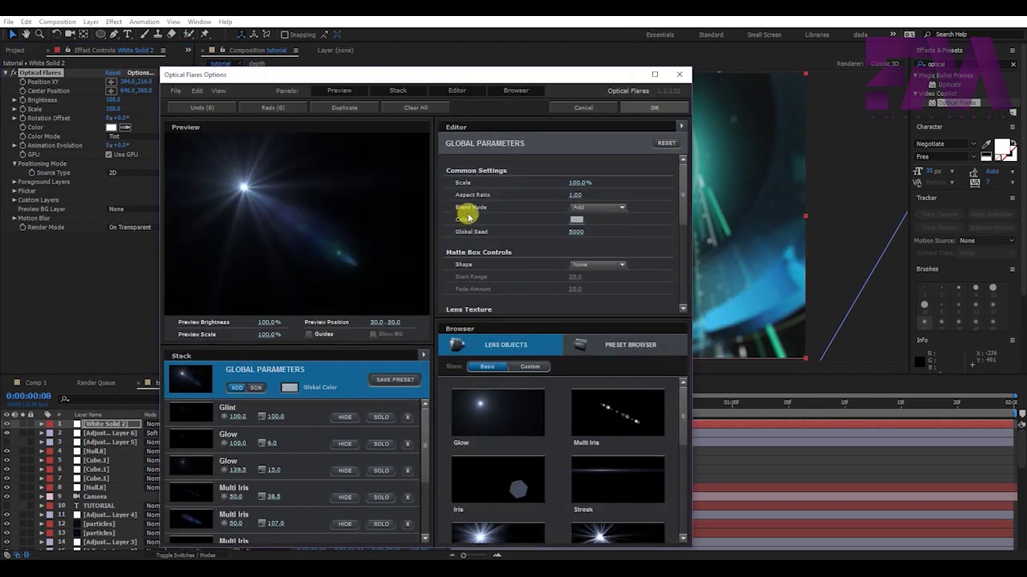
Clear all lens objects from the flare and add a Streak and a Glow
left_click(417, 108)
left_click(390, 328)
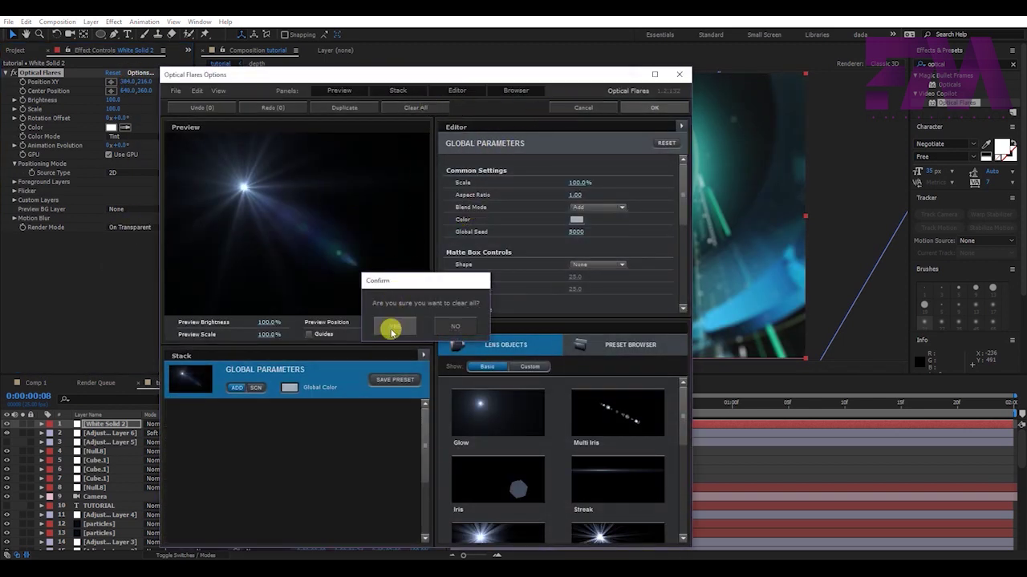
left_click(530, 366)
left_click(487, 366)
left_click(613, 481)
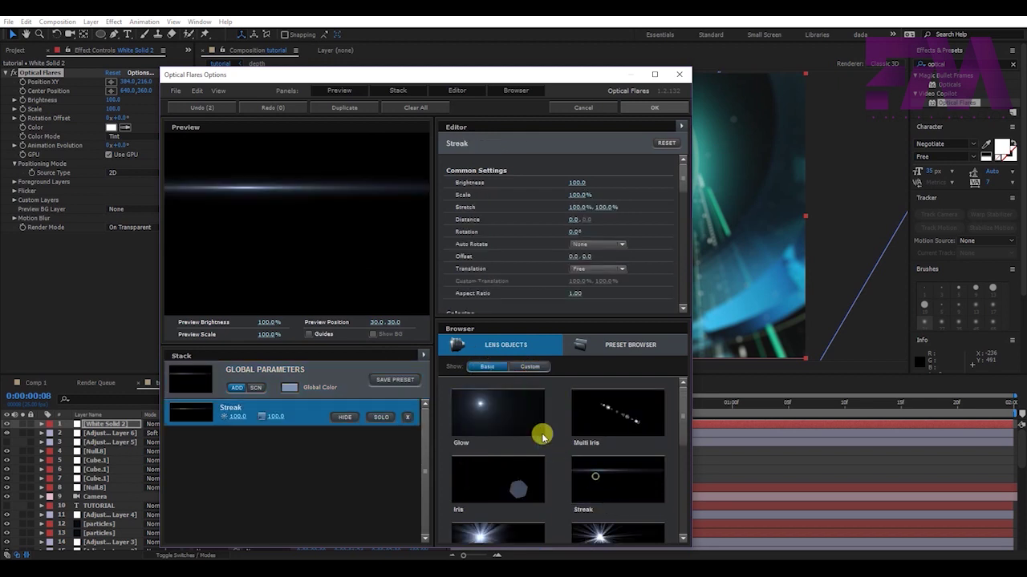
Scale the Glow to 12.5%, make the Streak thinner, and apply the changes
left_click_drag(541, 437, 249, 445)
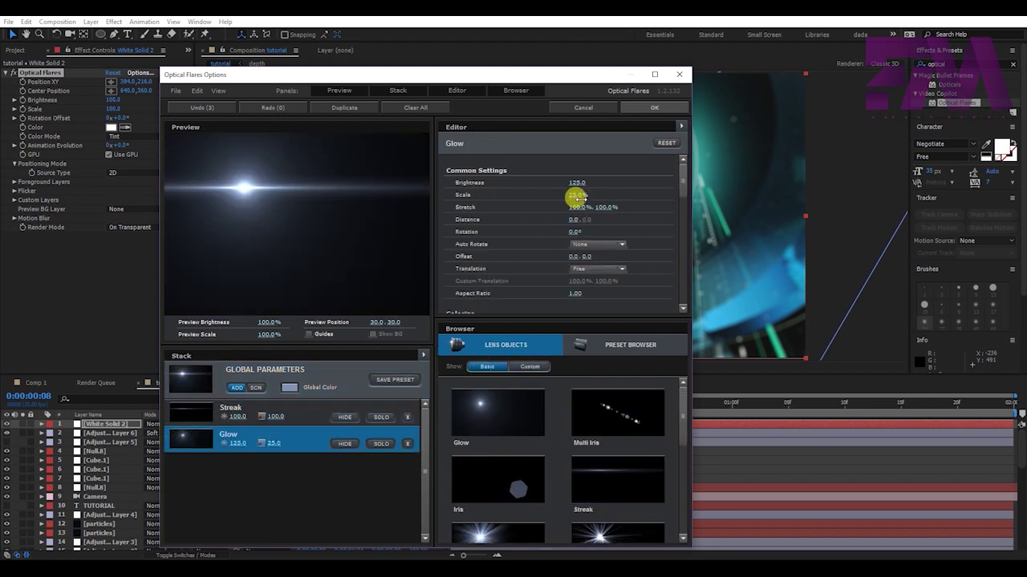
left_click_drag(576, 196, 554, 206)
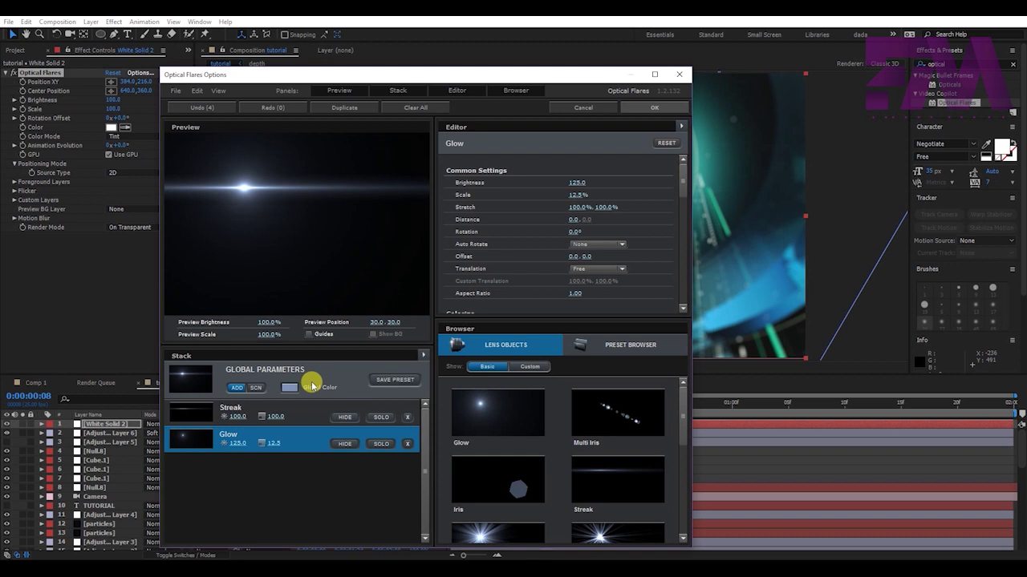
left_click(181, 418)
mouse_move(605, 207)
left_mouse_down()
mouse_move(556, 225)
mouse_move(498, 218)
left_mouse_up()
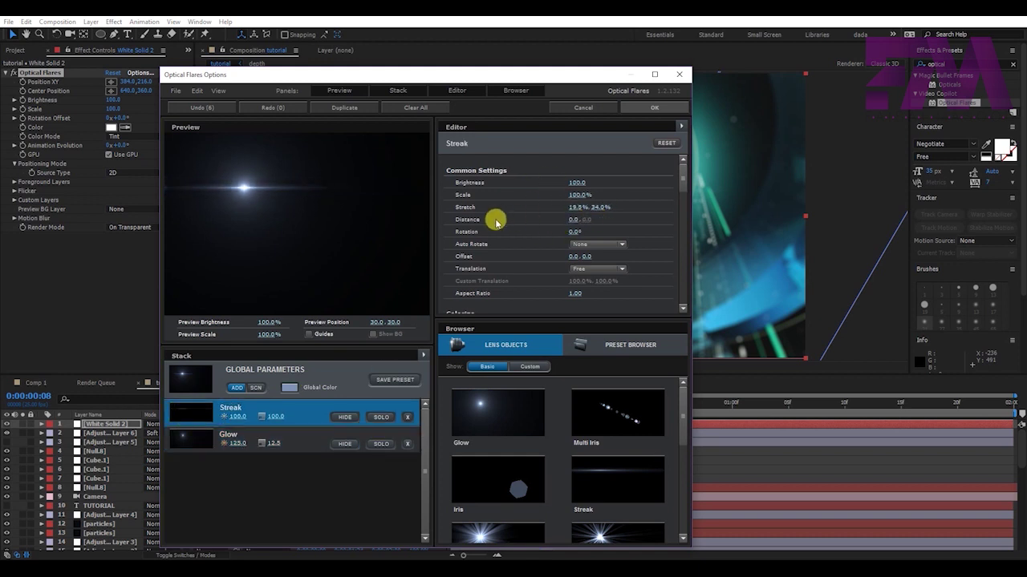
left_click(185, 444)
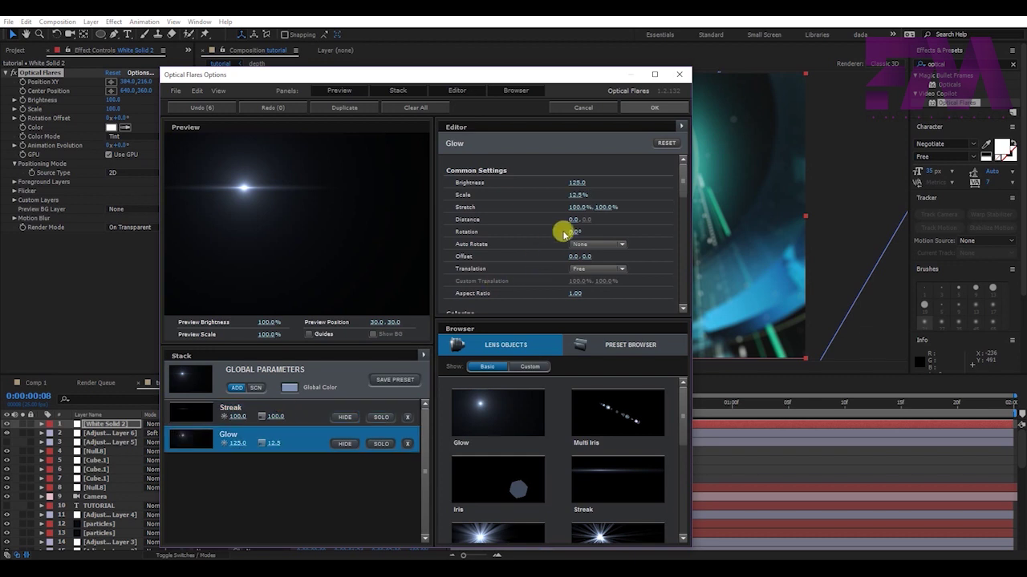
left_click_drag(682, 183, 627, 235)
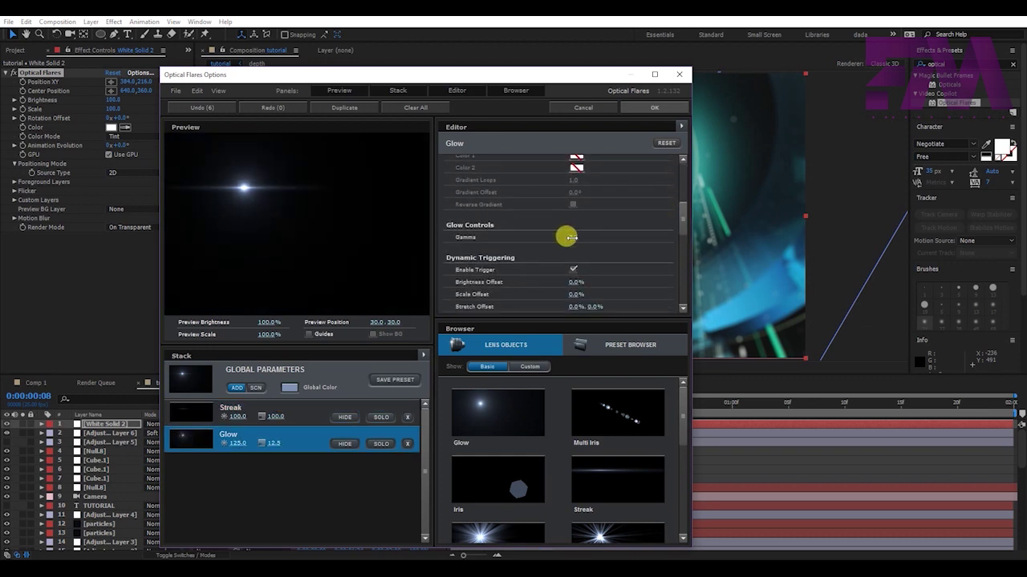
left_click(643, 109)
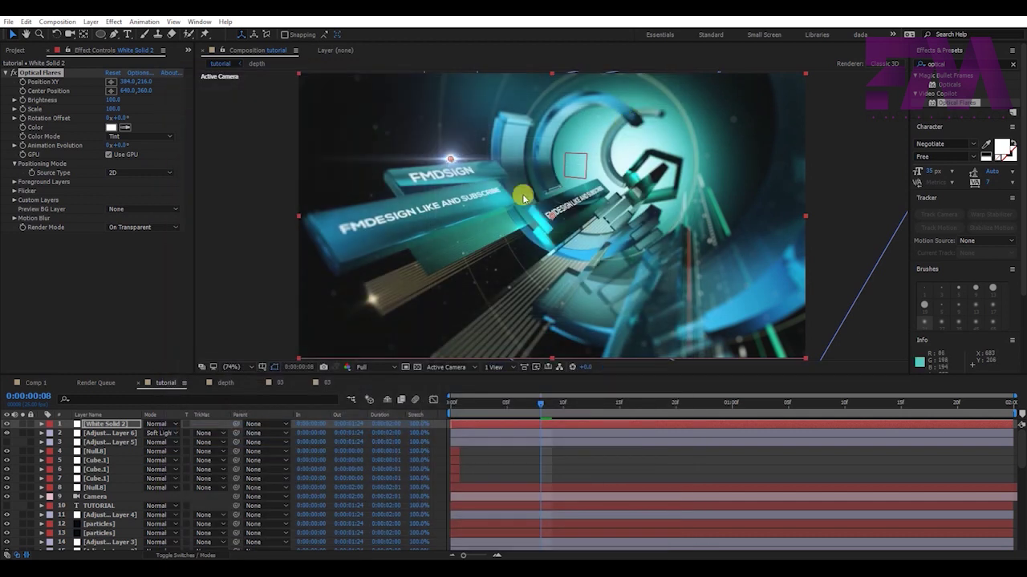
Tint the flare teal from the scene, move it over the text blocks, and set Screen blending
left_click(122, 128)
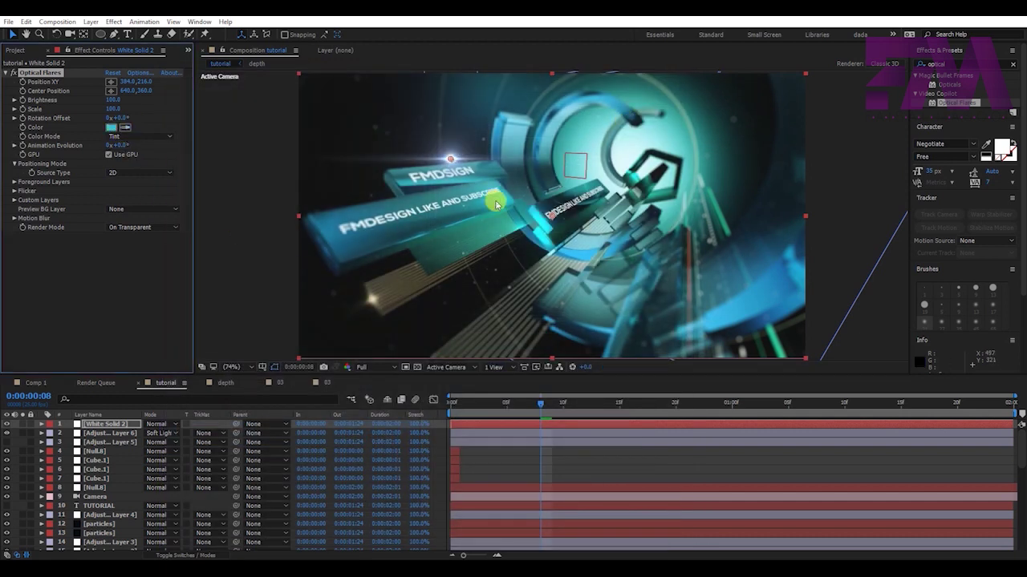
left_click(513, 175)
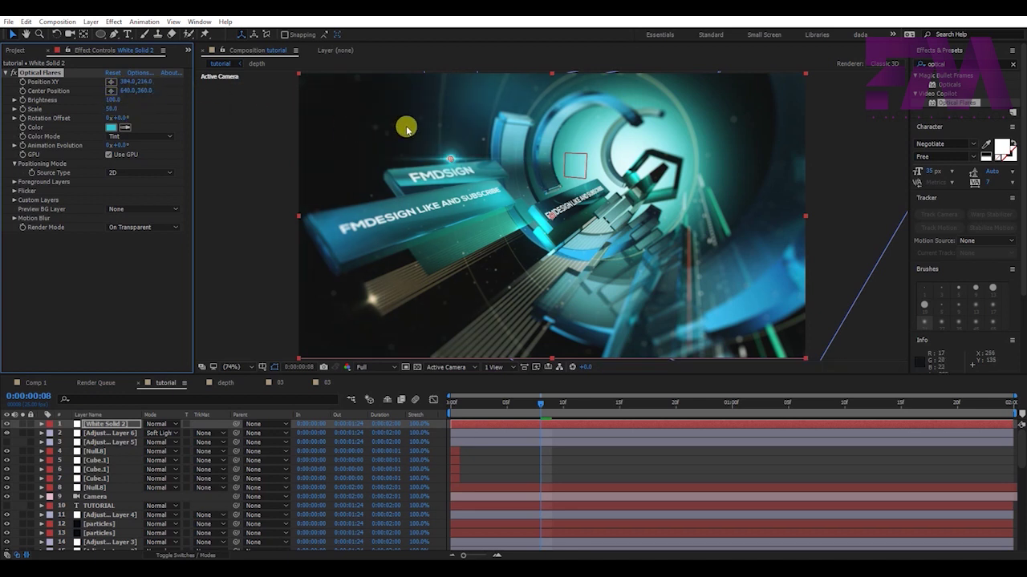
left_click_drag(450, 160, 407, 195)
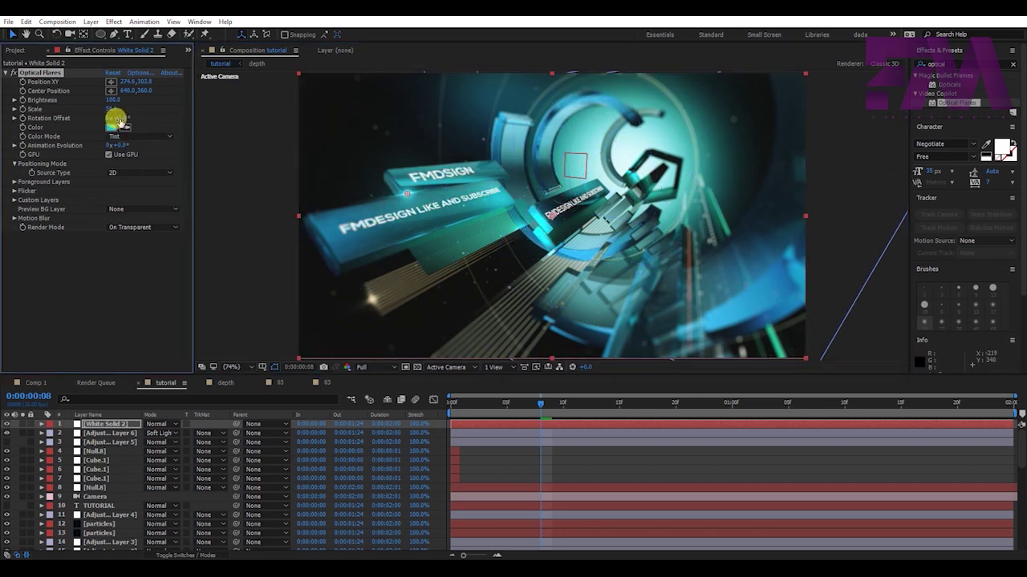
left_click(154, 423)
left_click(206, 229)
Lower the Glow brightness to 50 in the flare Options and nudge the flare's position
left_click(138, 72)
left_click(192, 437)
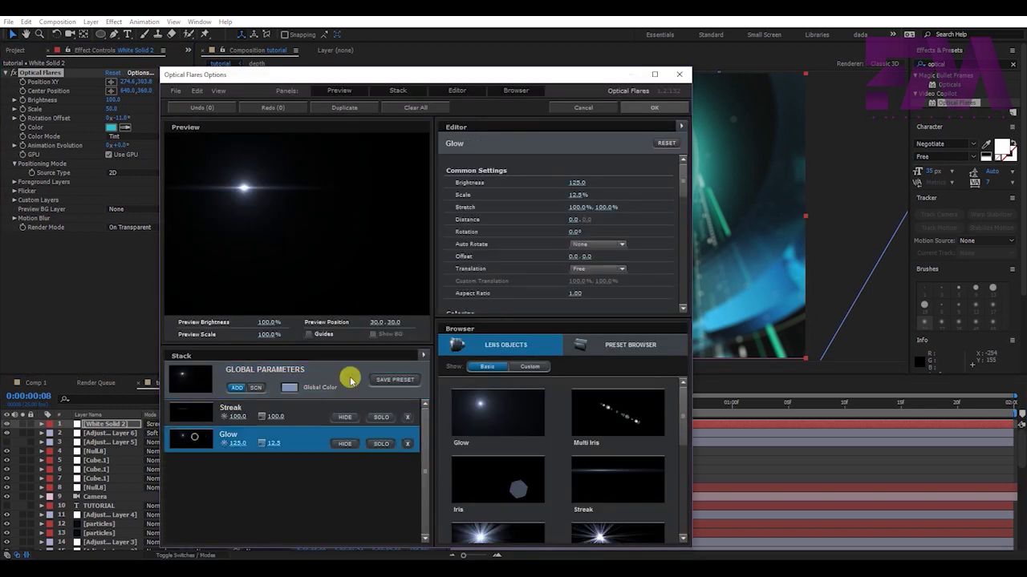
left_click_drag(237, 442, 180, 459)
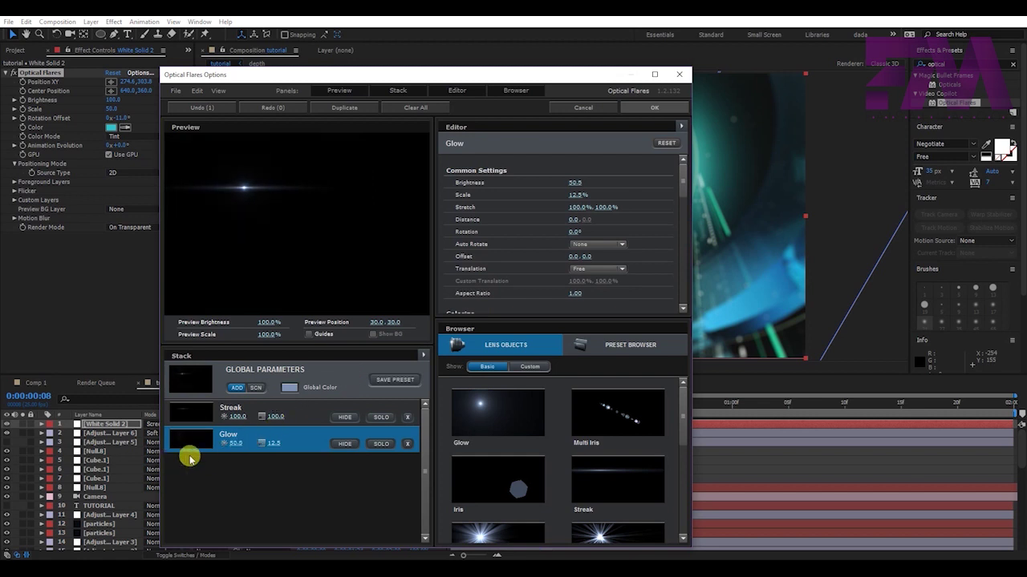
left_click(630, 108)
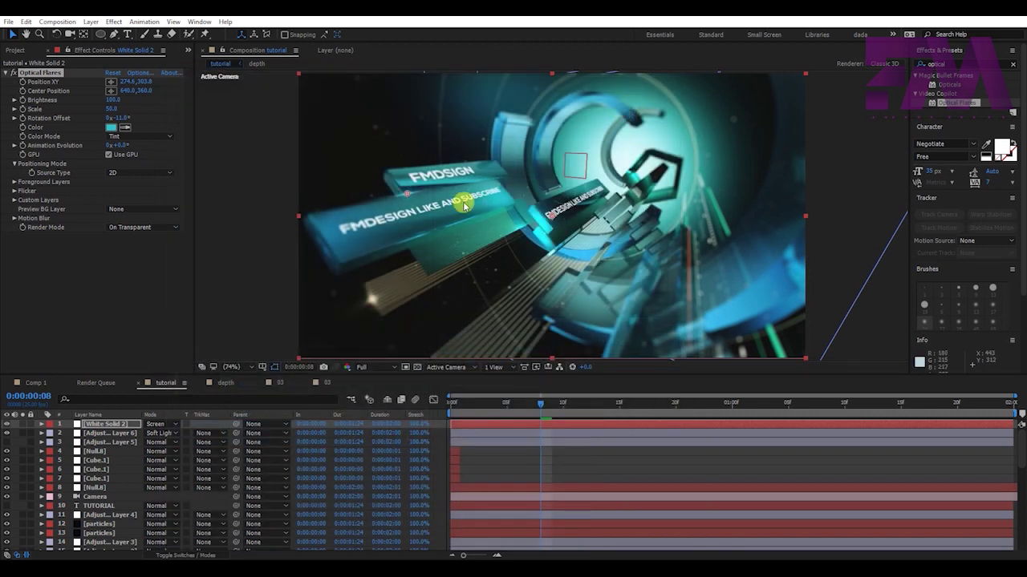
left_click_drag(407, 195, 407, 198)
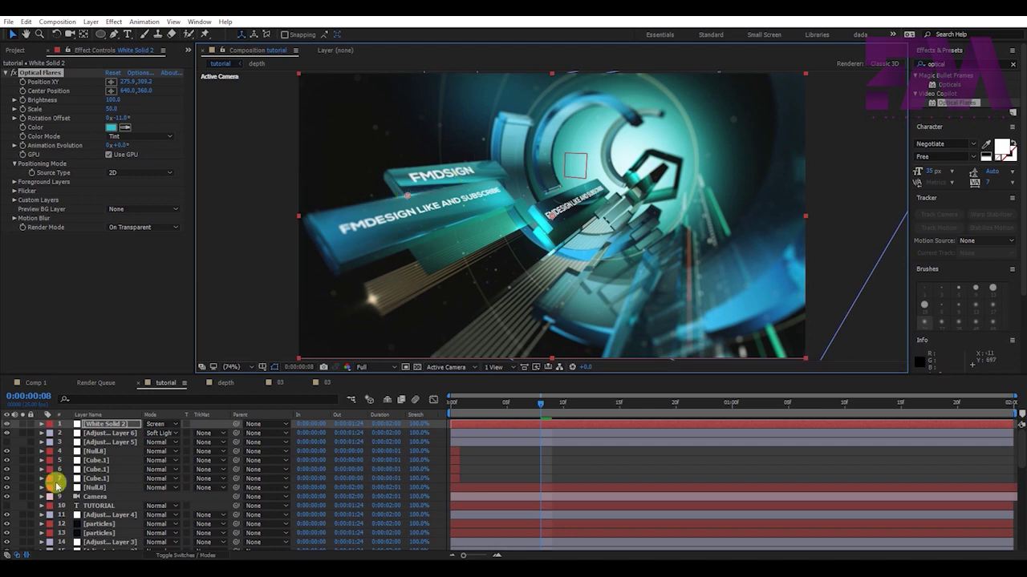
left_click(94, 425)
Duplicate the flare layer and place the copy over the left text block
key("ctrl+d")
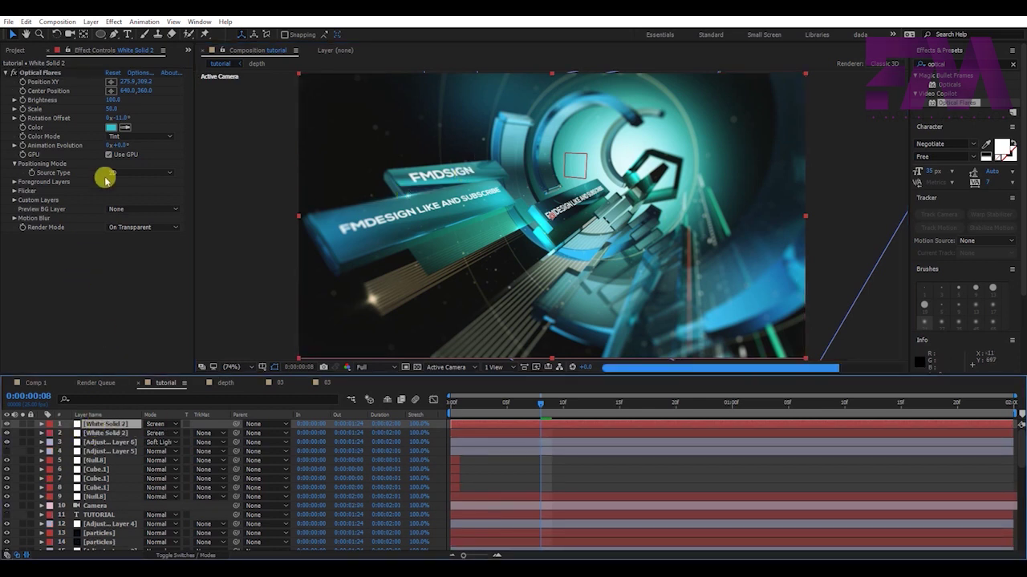
left_click(111, 82)
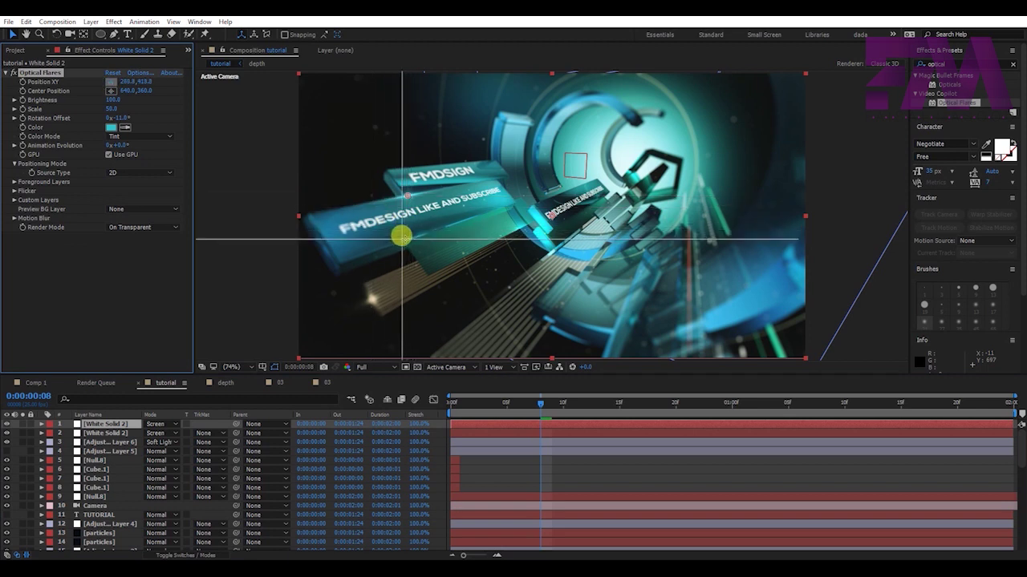
left_click(403, 234)
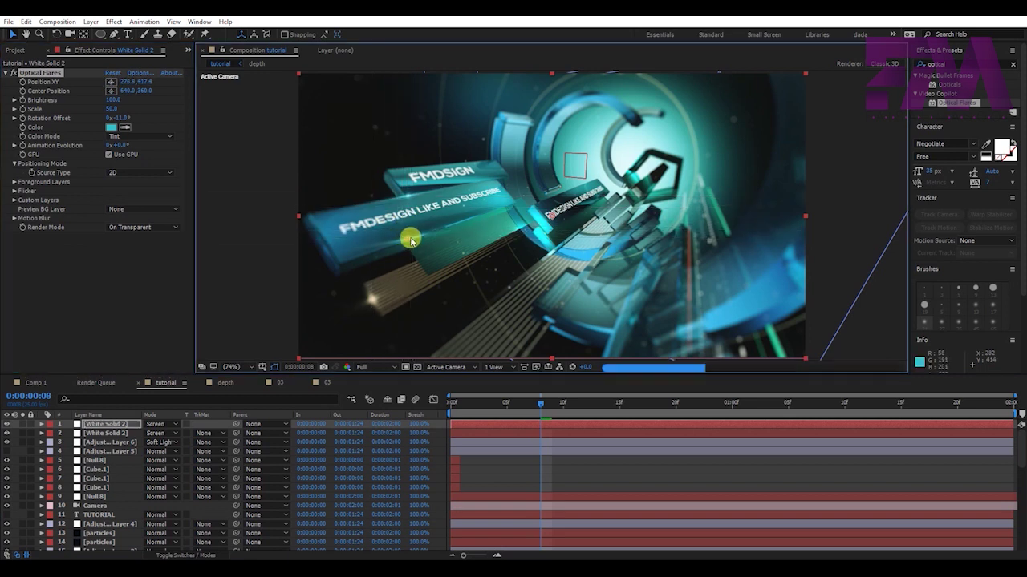
left_click(116, 119)
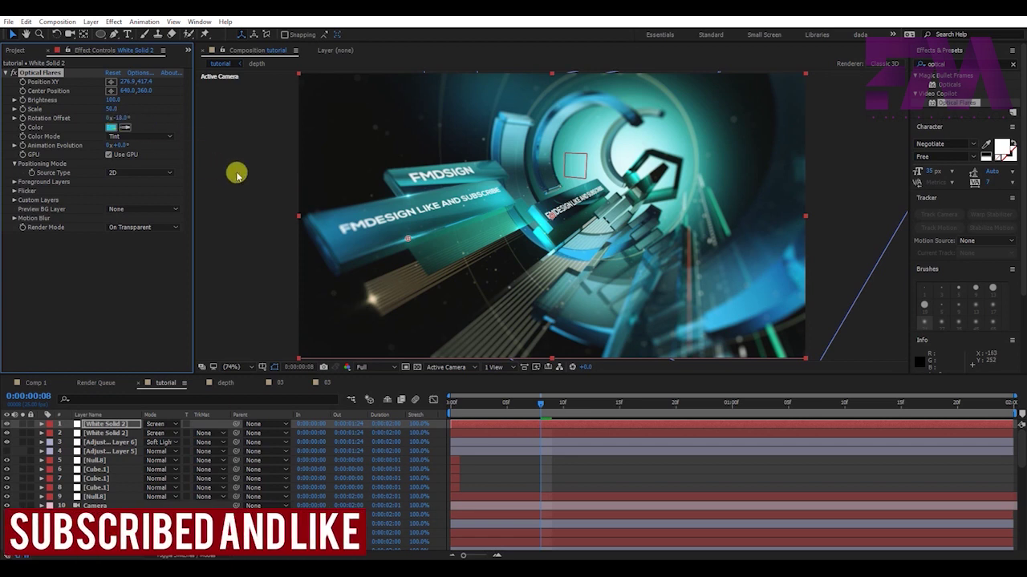
left_click(233, 181)
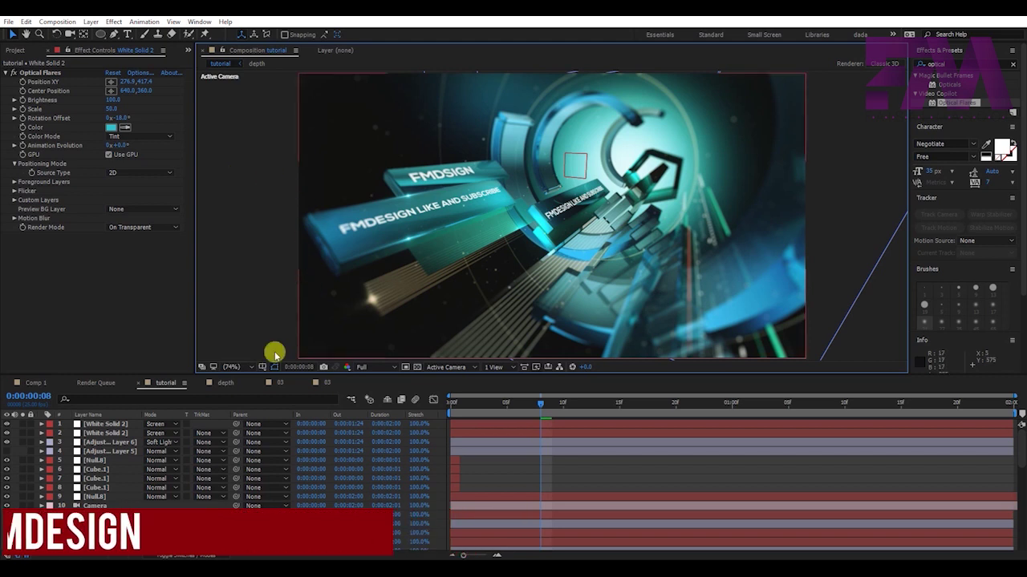
Duplicate the flare layer again and position the new copy near the tunnel centre
left_click(110, 433)
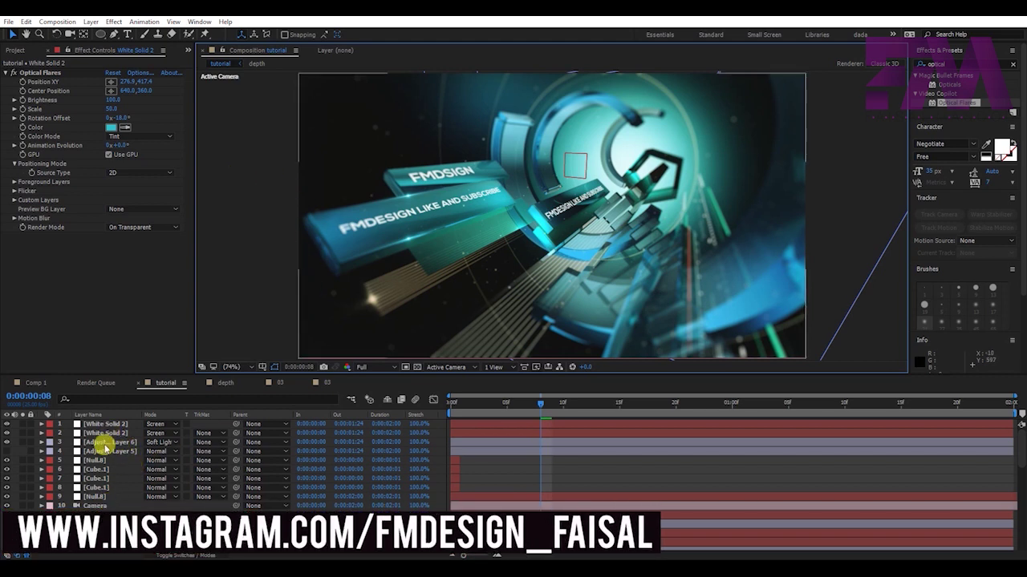
left_click(103, 434)
key("ctrl+d")
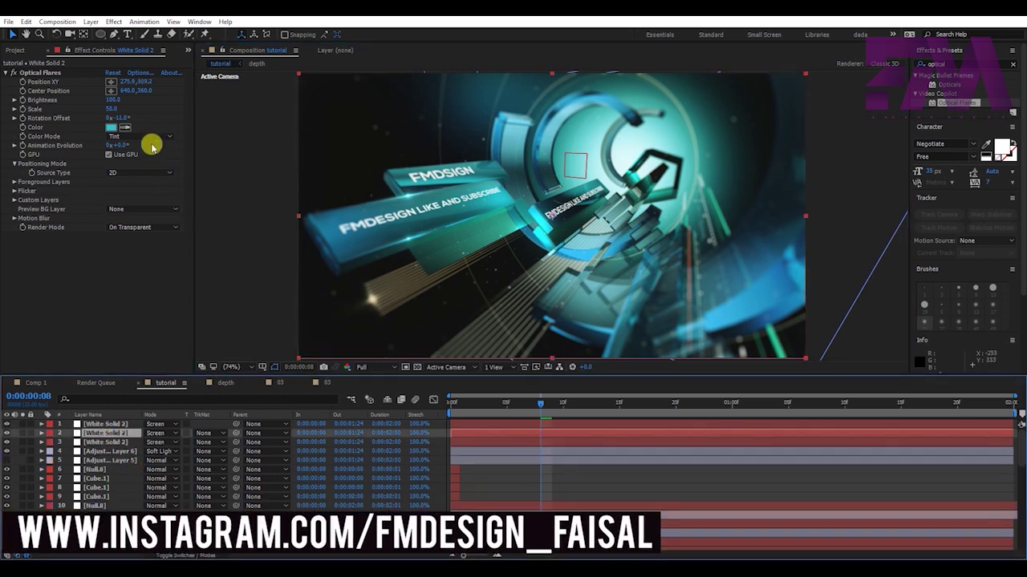
left_click(111, 81)
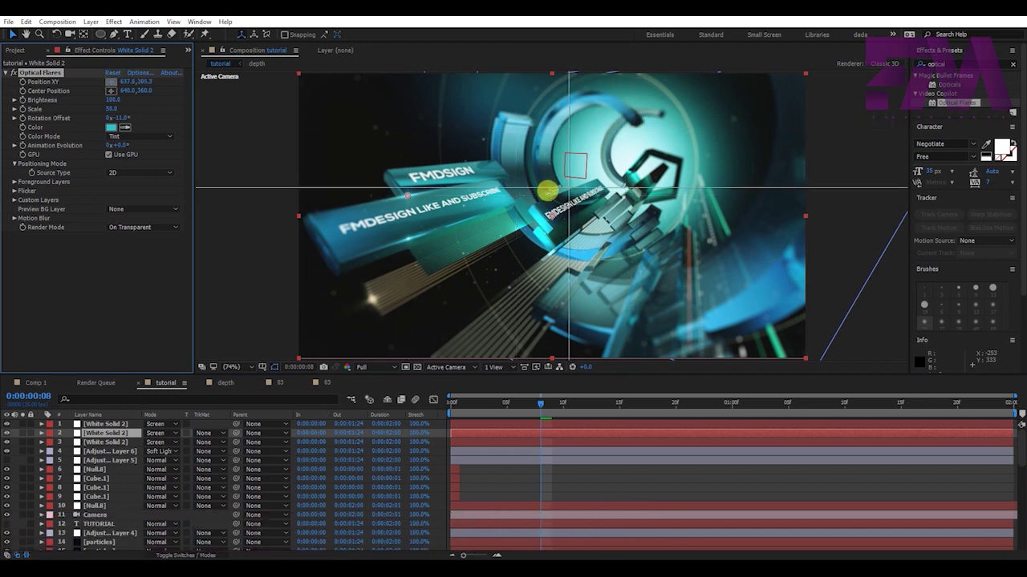
left_click(551, 195)
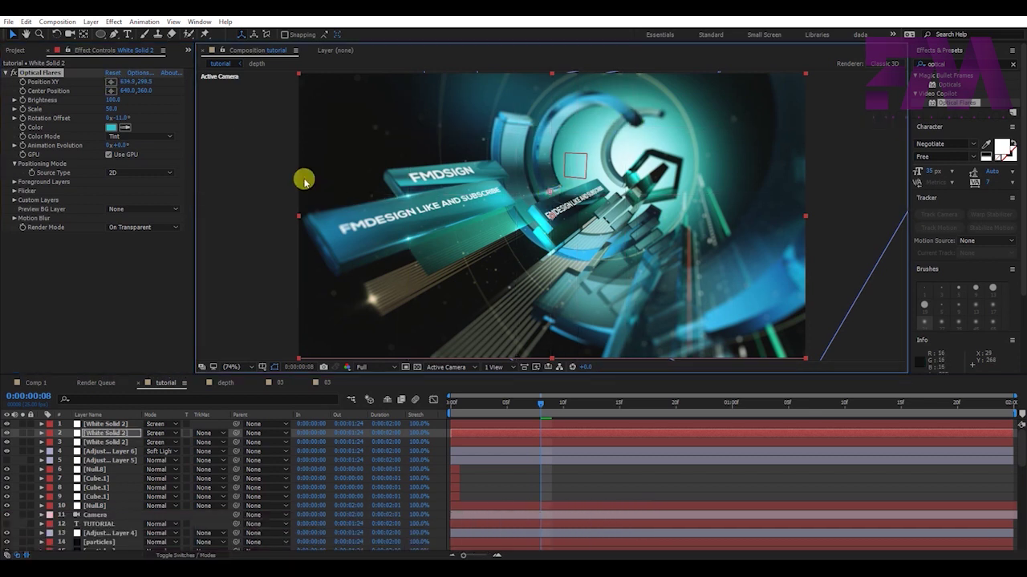
Set this flare's Rotation Offset to about -24°, color to white, and Scale to 100
left_click(115, 118)
left_click_drag(115, 118, 112, 118)
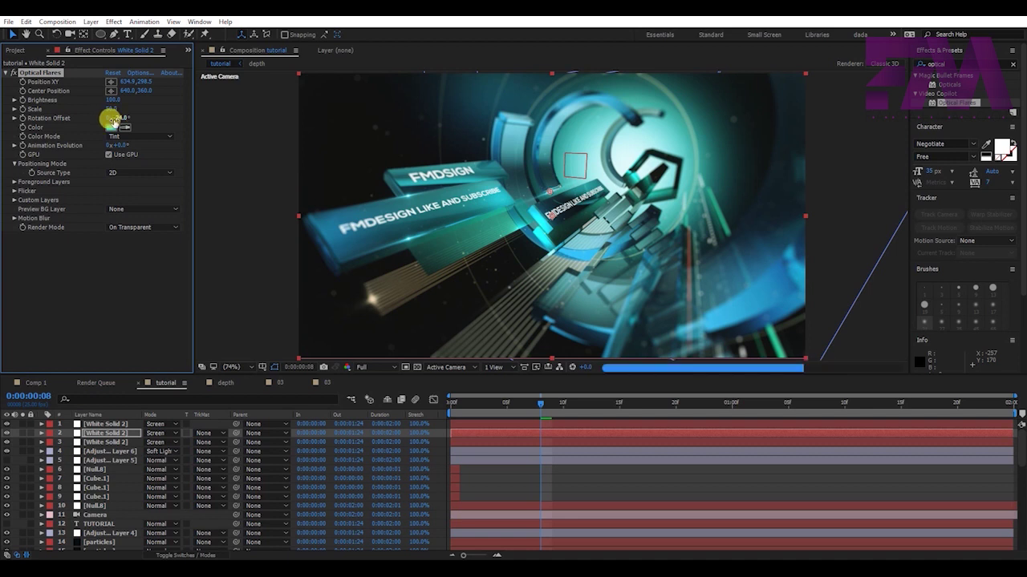
left_click_drag(113, 117, 108, 118)
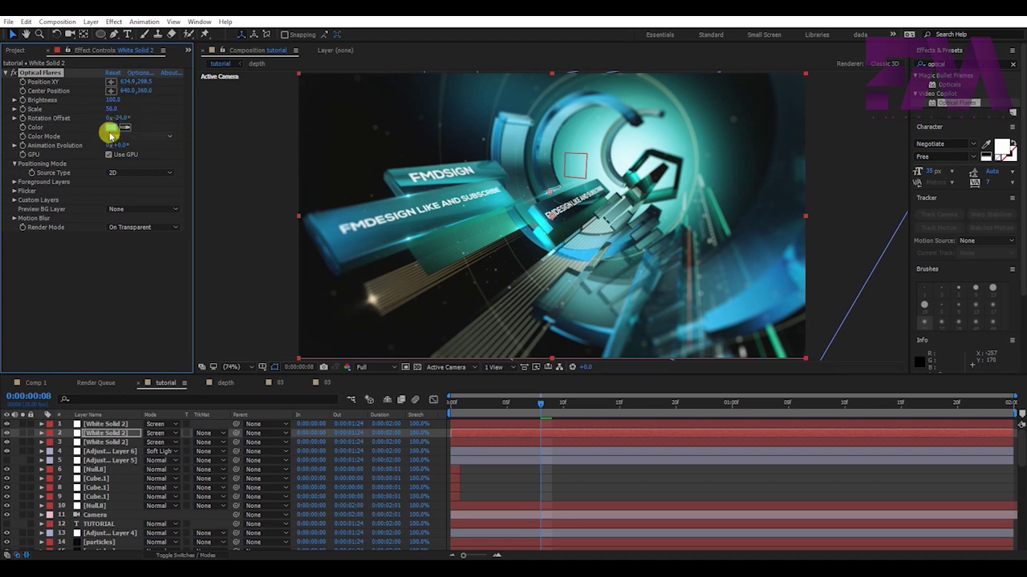
left_click(111, 126)
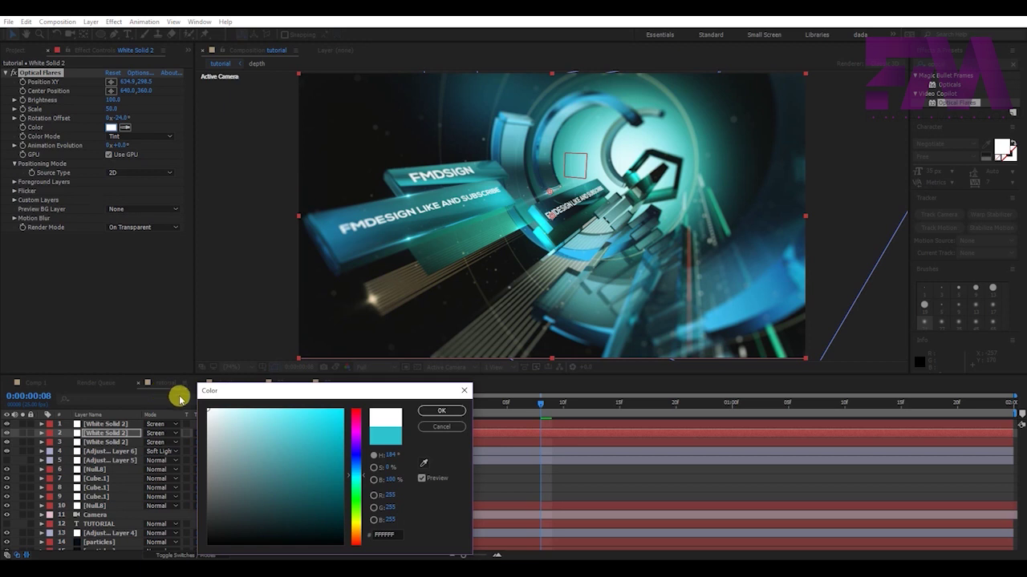
left_click(437, 410)
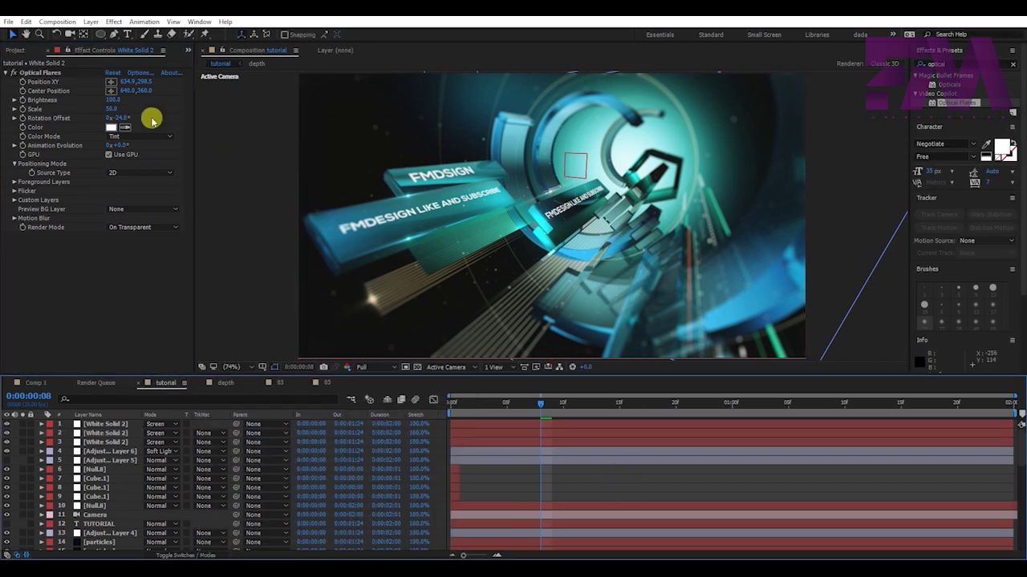
left_click(111, 108)
left_click(112, 109)
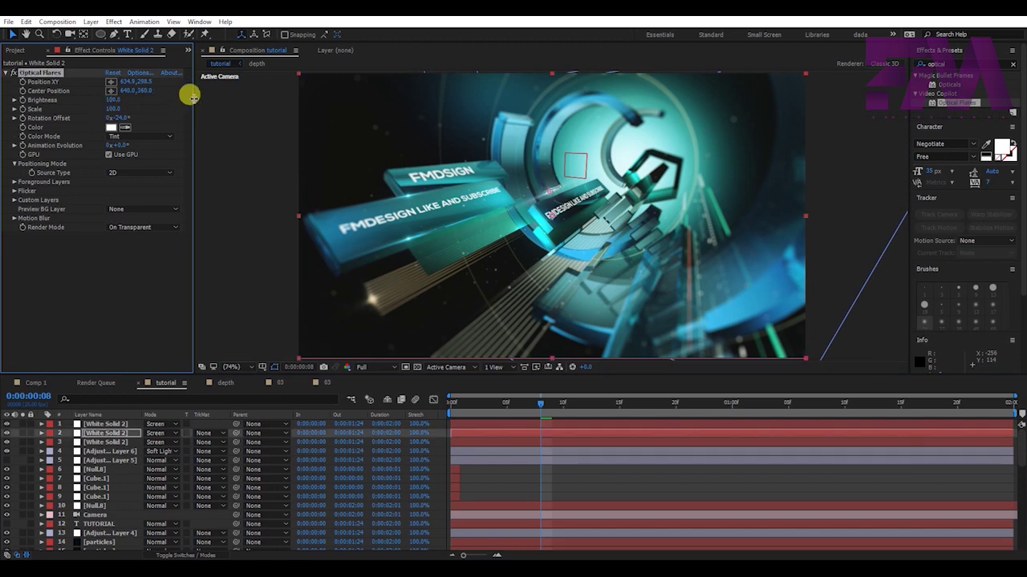
Review the flare's Streak element in Options, confirm, and reselect a flare layer
left_click(138, 72)
left_click(183, 424)
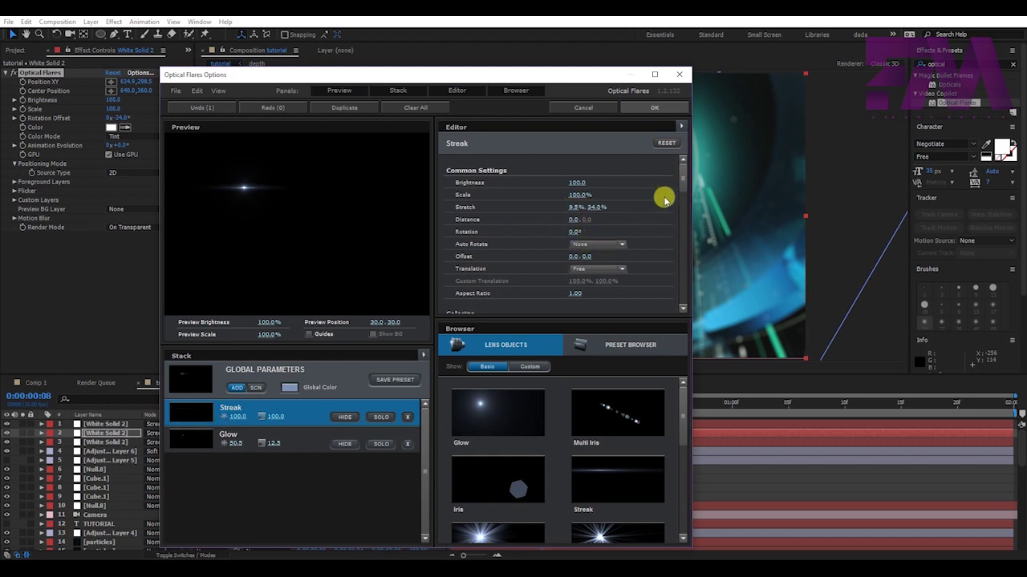
left_click(654, 108)
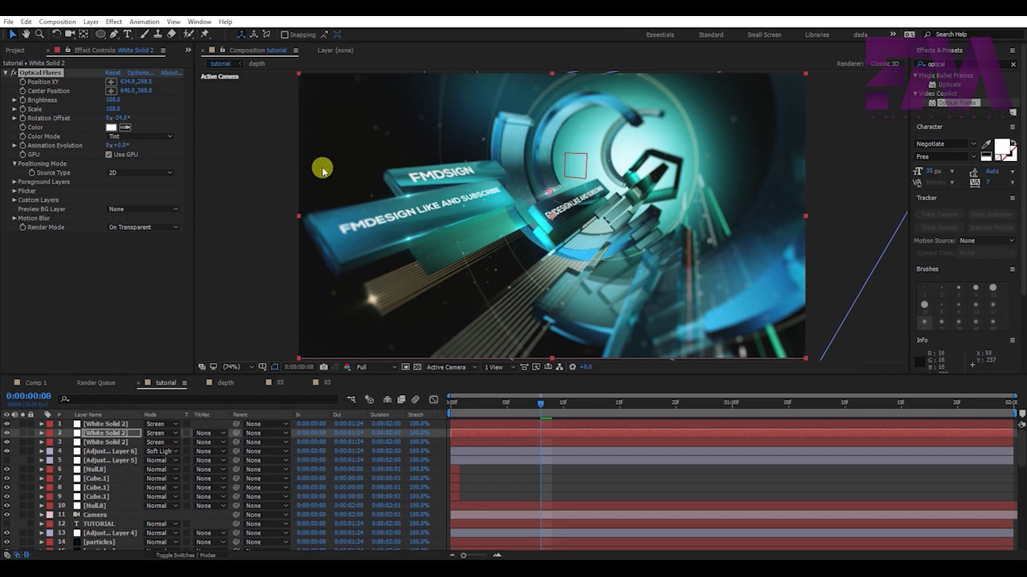
left_click(249, 152)
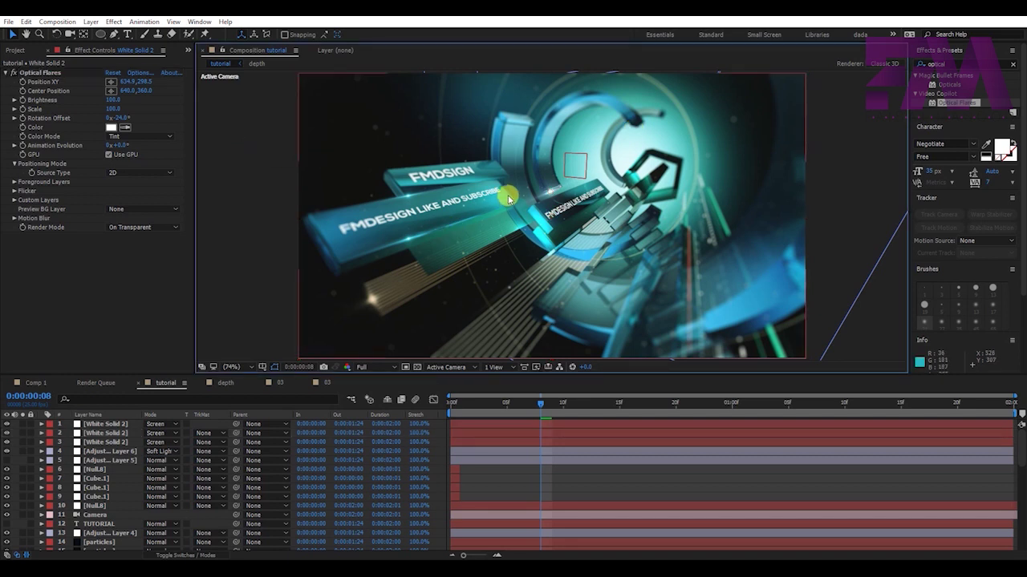
left_click(118, 439)
left_click(113, 442)
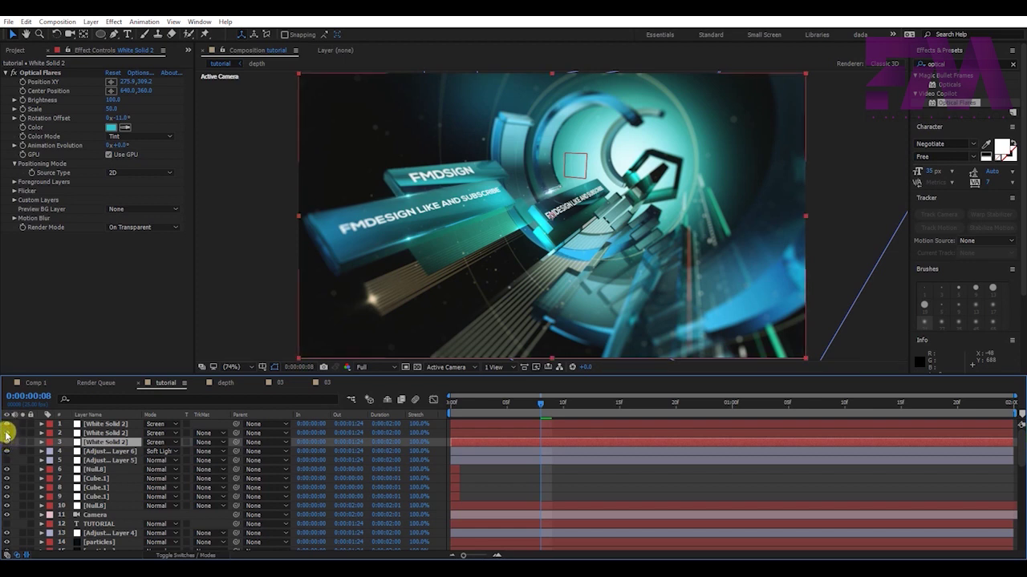
left_click(92, 433)
Duplicate the flare layer into a fourth copy placed right of the tunnel centre
key("ctrl+d")
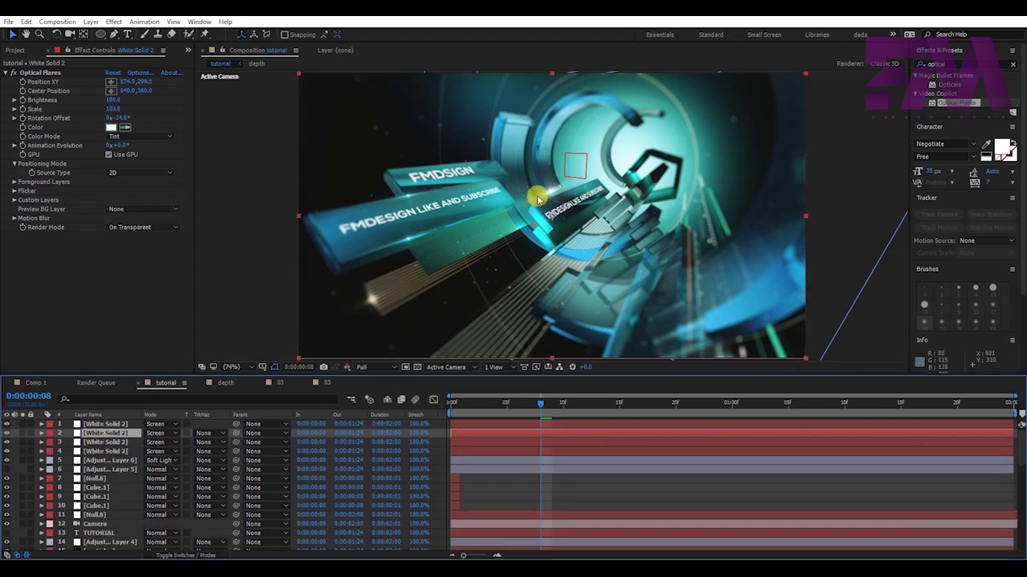
left_click(110, 81)
left_click_drag(296, 88, 655, 115)
left_click(625, 184)
left_click_drag(628, 180, 630, 171)
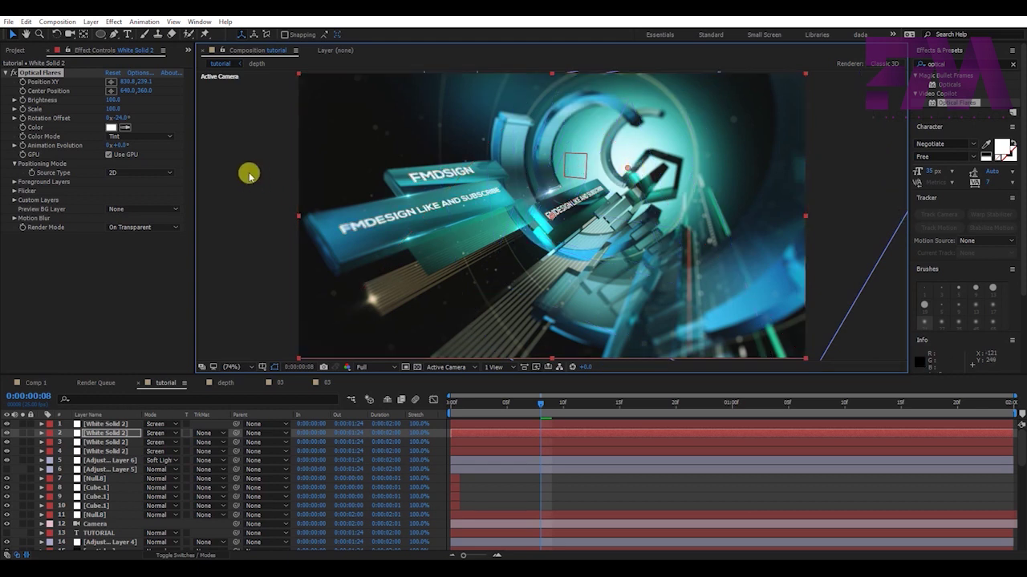
Enlarge the fourth flare to Scale 830 and shift it slightly up and left
left_click_drag(109, 106, 125, 105)
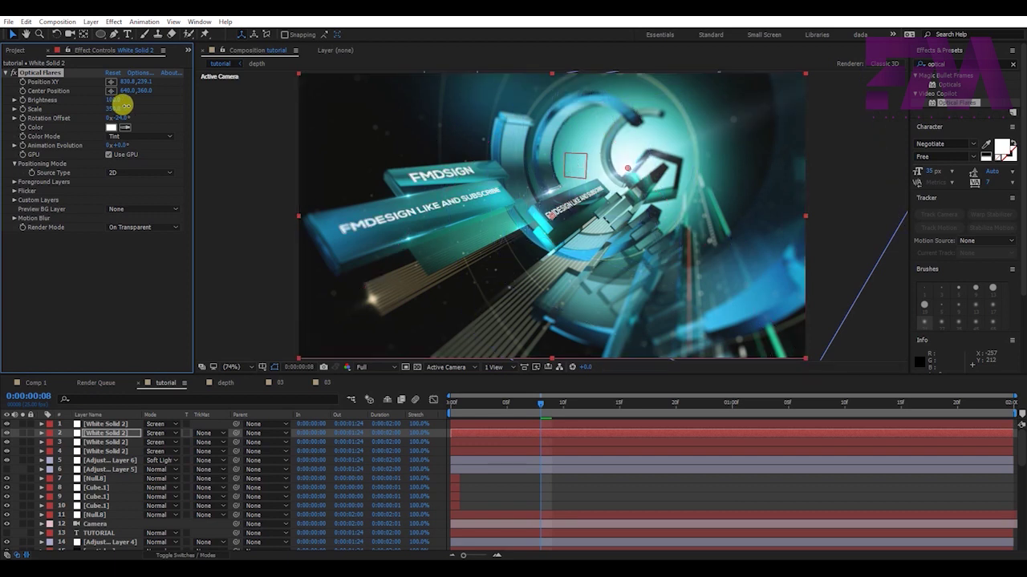
left_click(141, 73)
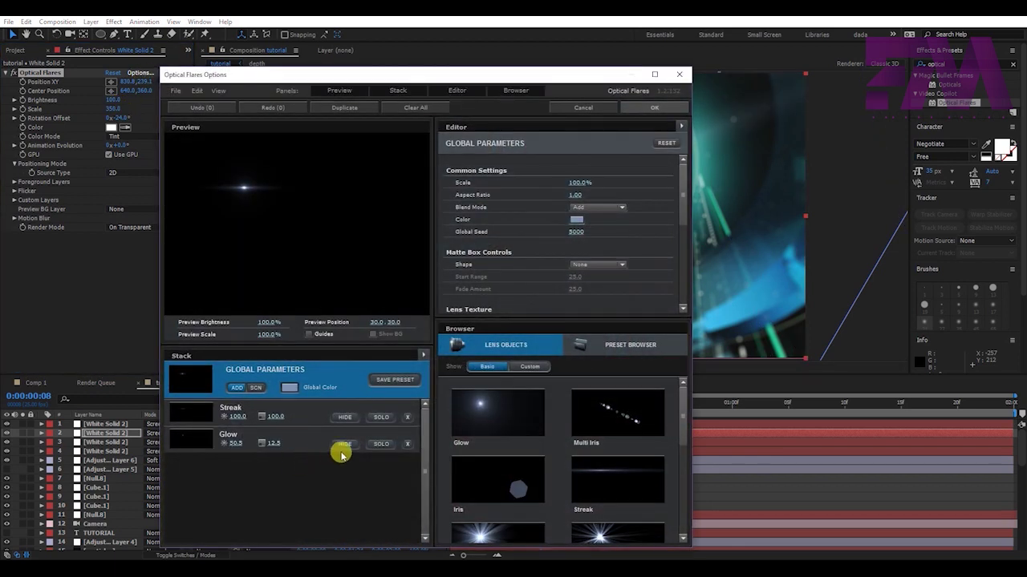
left_click(638, 107)
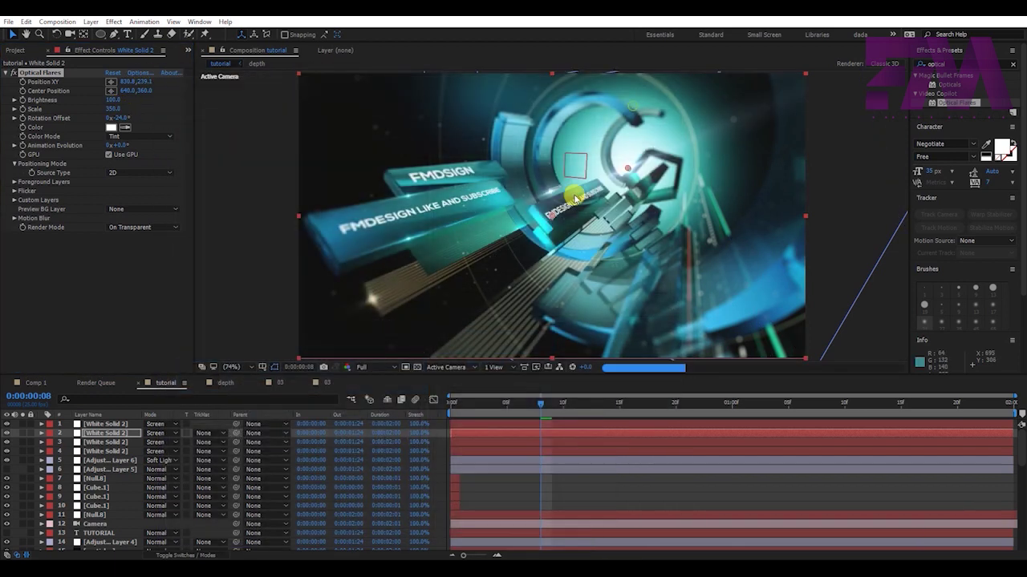
left_click_drag(115, 108, 142, 113)
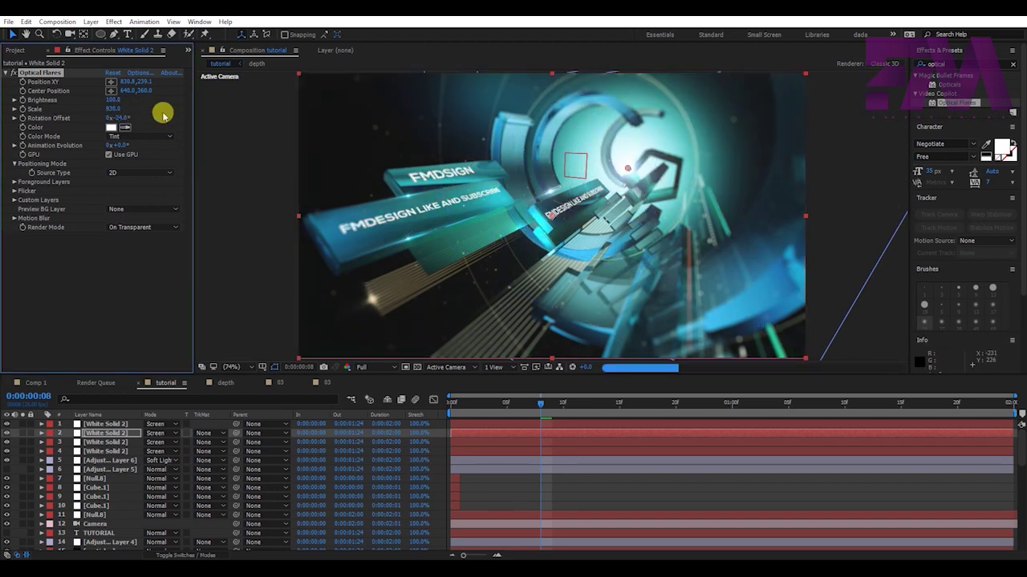
left_click_drag(625, 170, 619, 165)
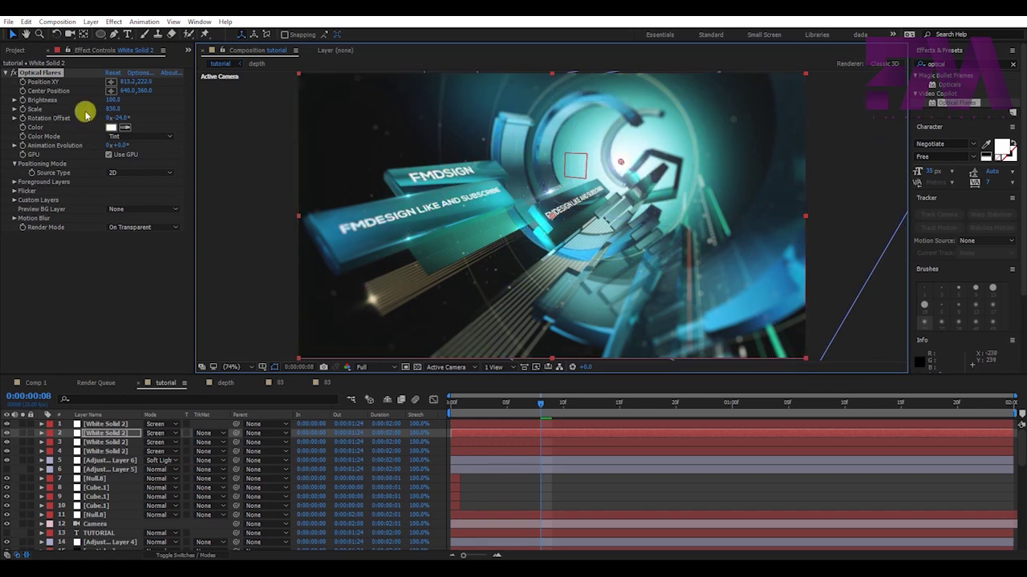
Tint the flare teal sampled from the tunnel and reset the viewer magnification to Fit
left_click(125, 127)
left_click(571, 113)
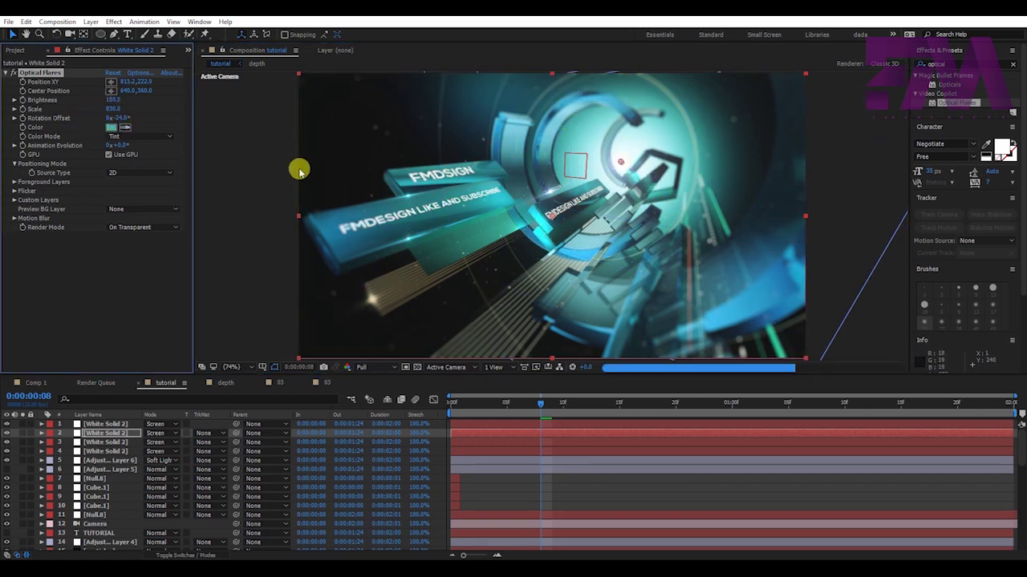
left_click(882, 332)
key("comma")
left_click(345, 213)
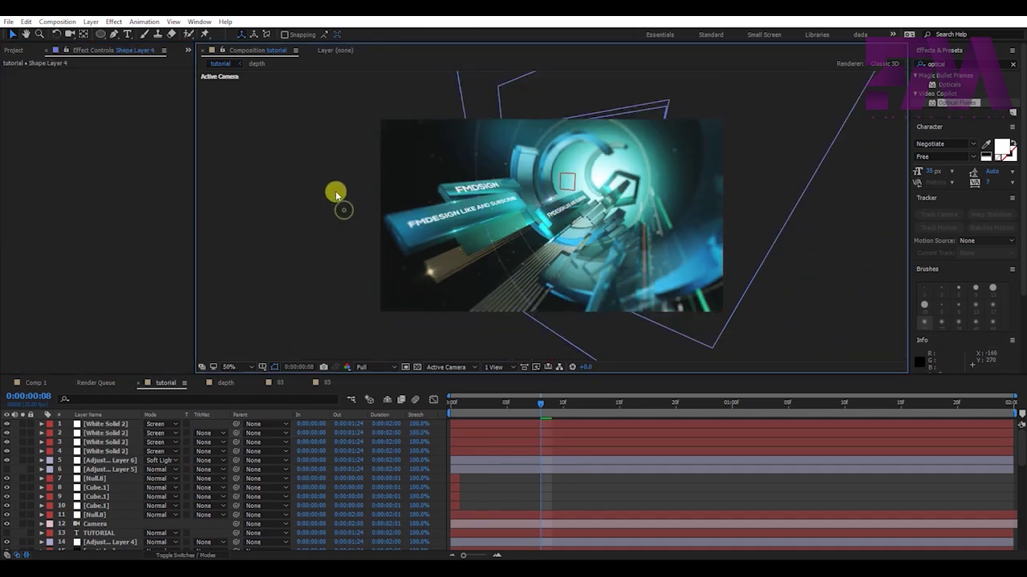
left_click(233, 366)
left_click(257, 185)
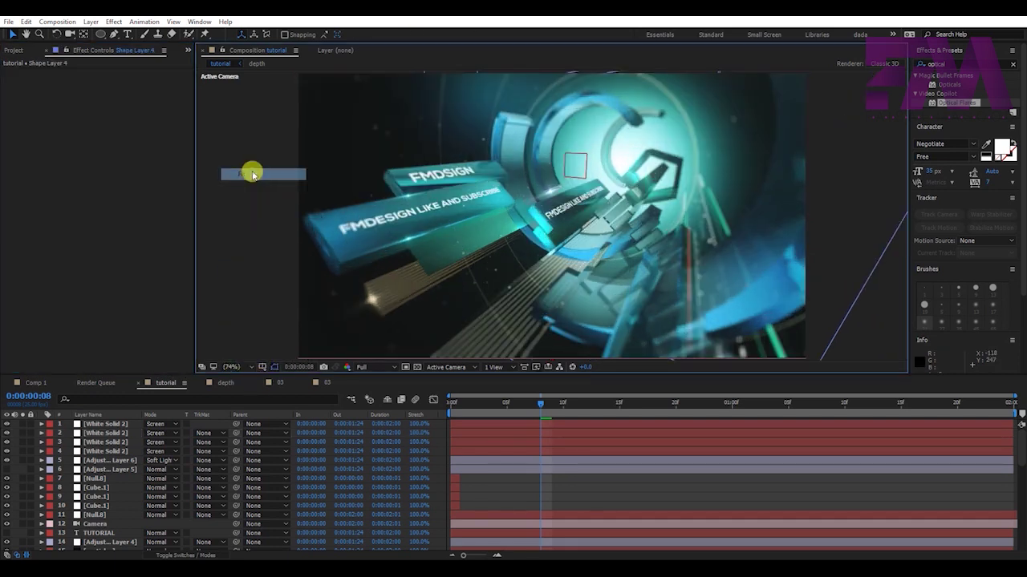